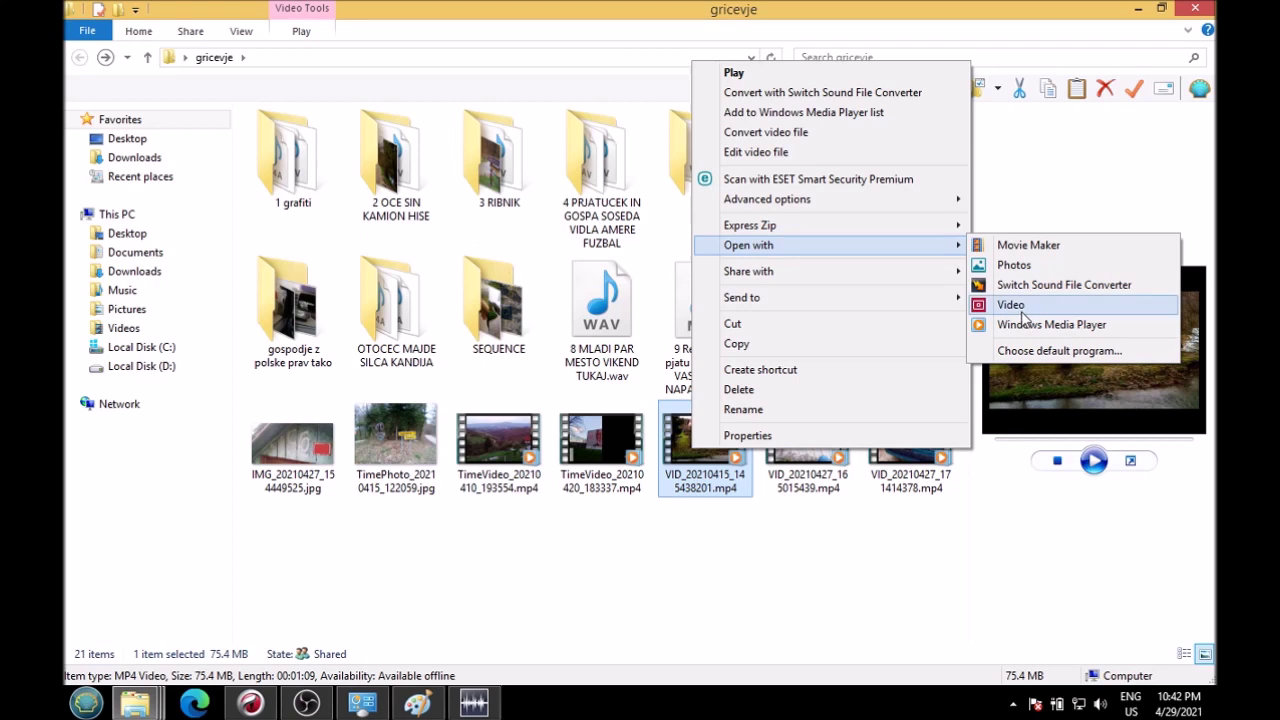
Step: Play the VID_20210415_145438201 farmyard clip in Video, pause at 00:46, close it, and select the road-sign photo
click(1040, 325)
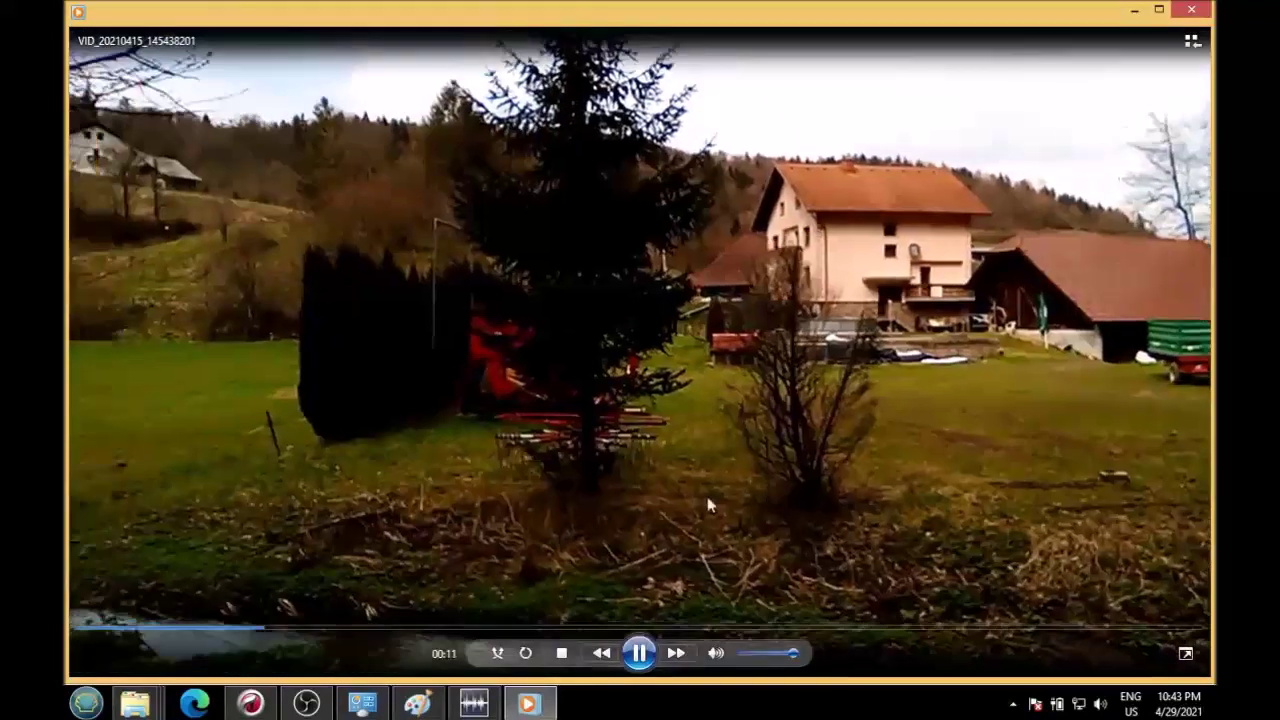
mouse_move(671, 492)
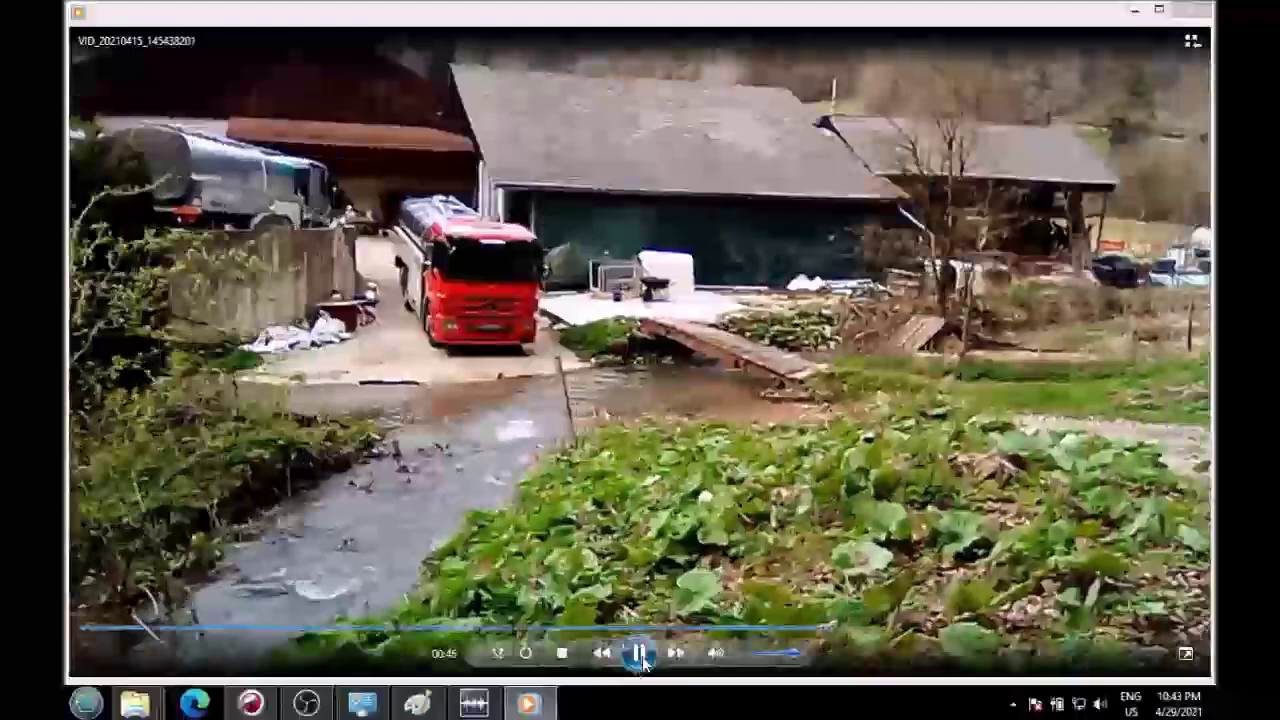
click(640, 654)
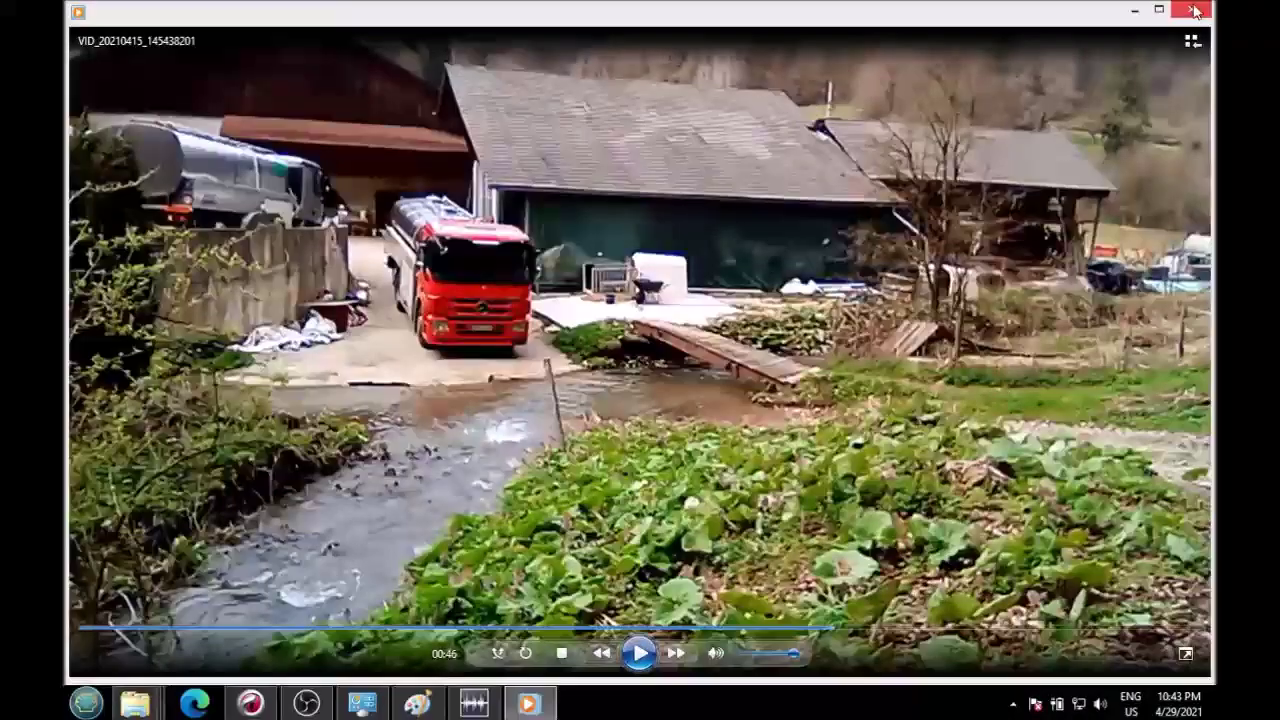
click(1191, 9)
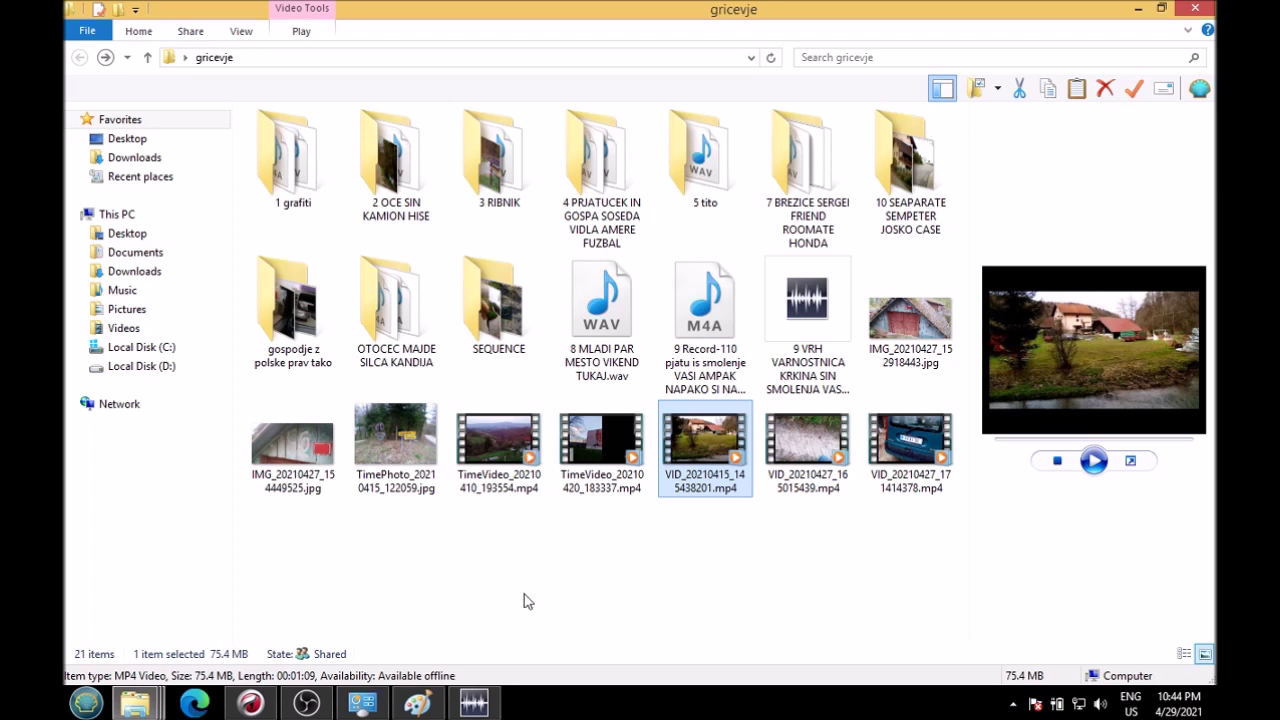
click(414, 440)
Step: Open TimePhoto_20210415_122059.jpg in Paint
right_click(414, 440)
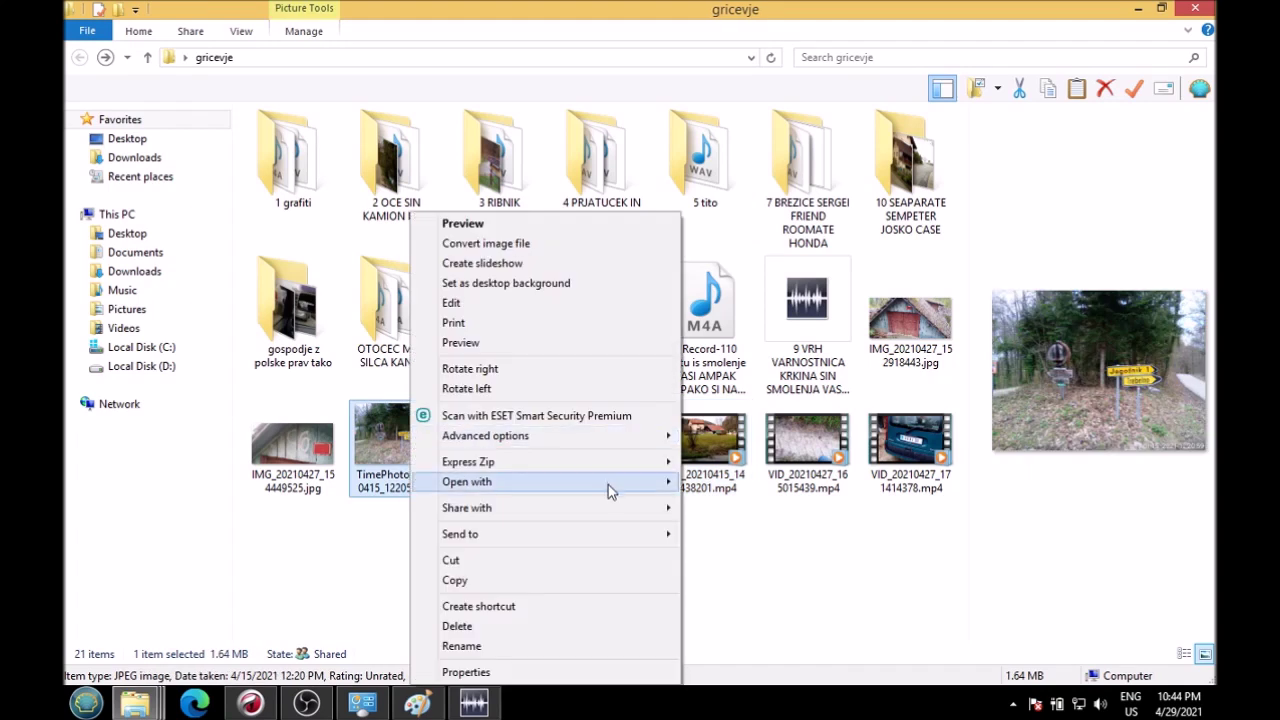
mouse_move(612, 488)
click(768, 501)
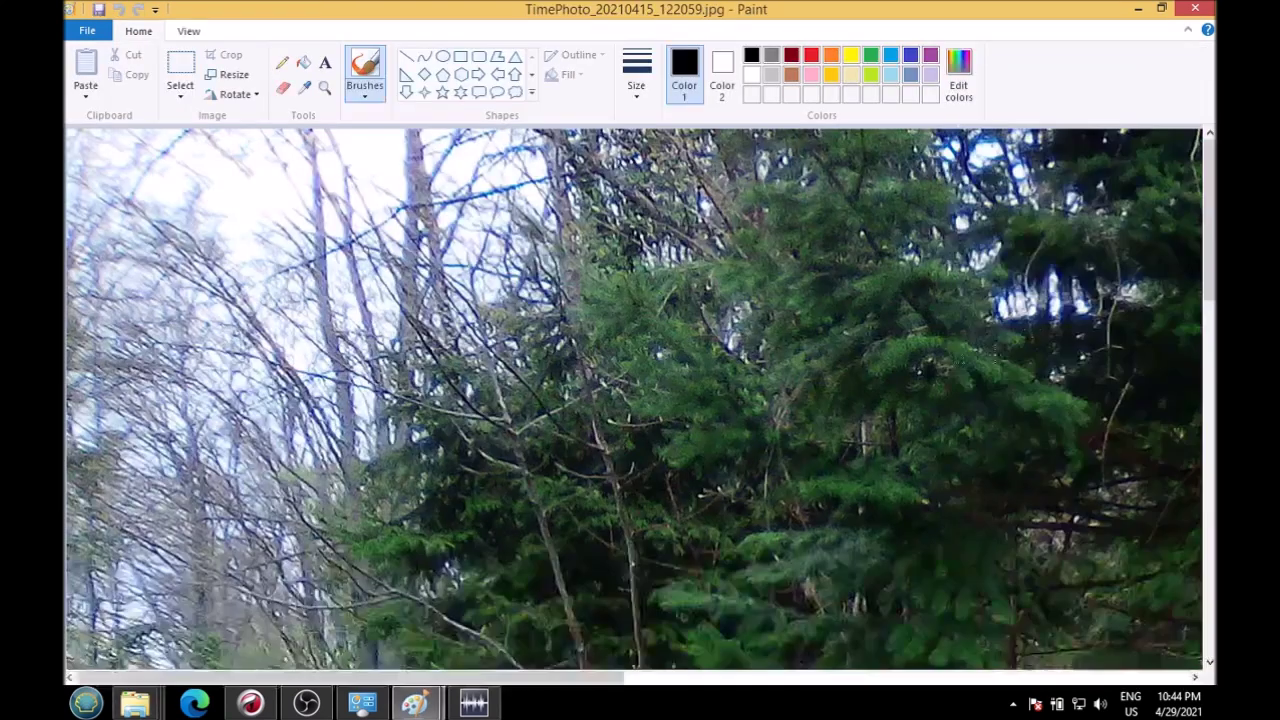
Step: Zoom out and back in on the road-sign photo, scrolling to view all of it
click(188, 31)
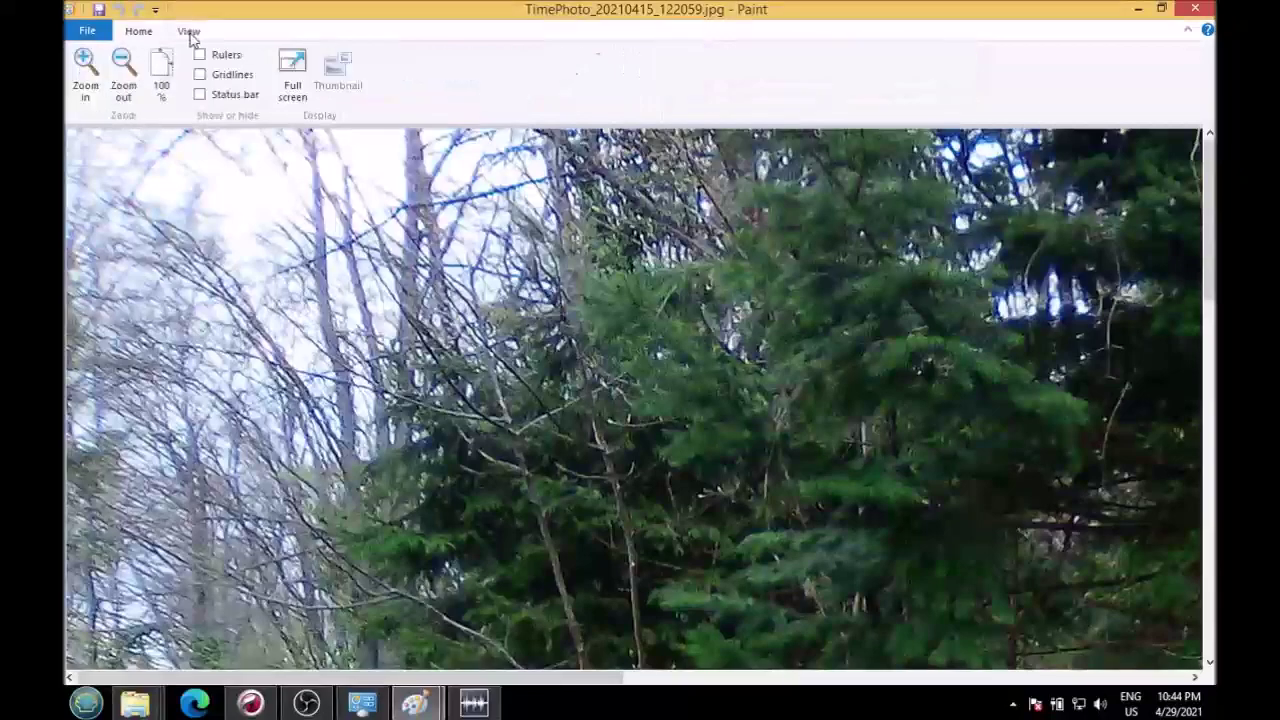
click(123, 72)
scroll(640, 400, down, 3)
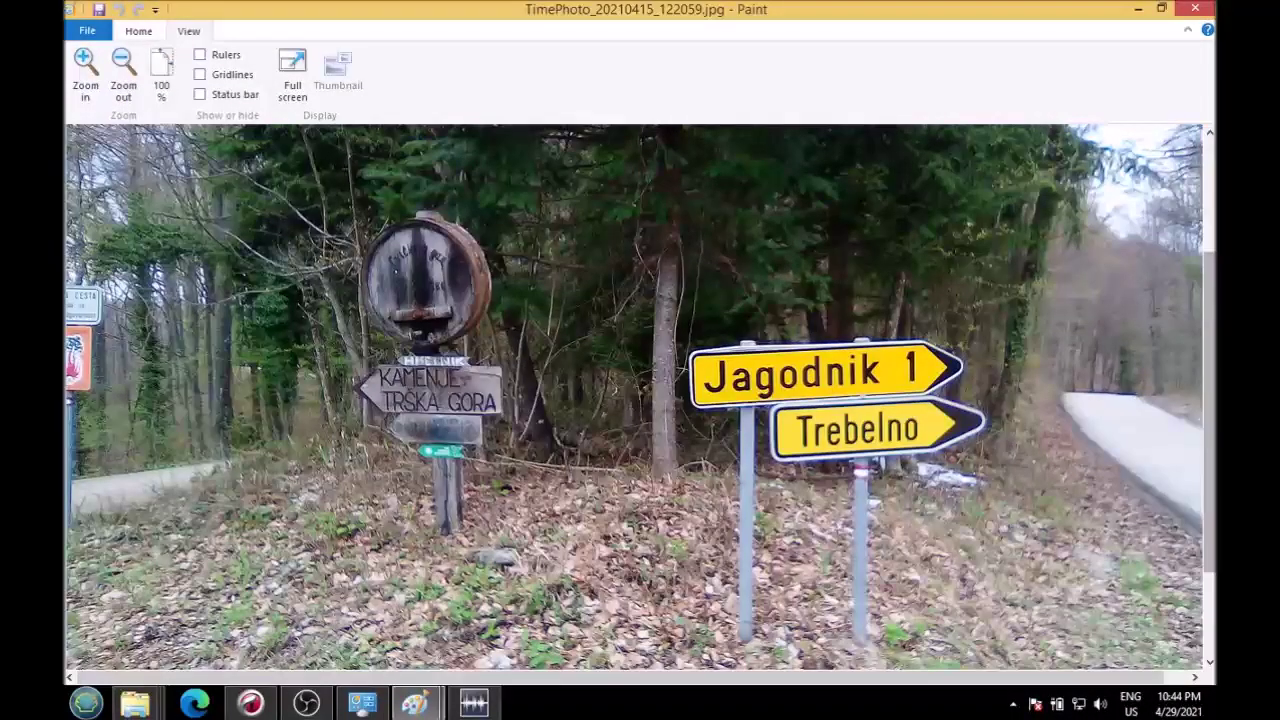
scroll(432, 685, right, 1)
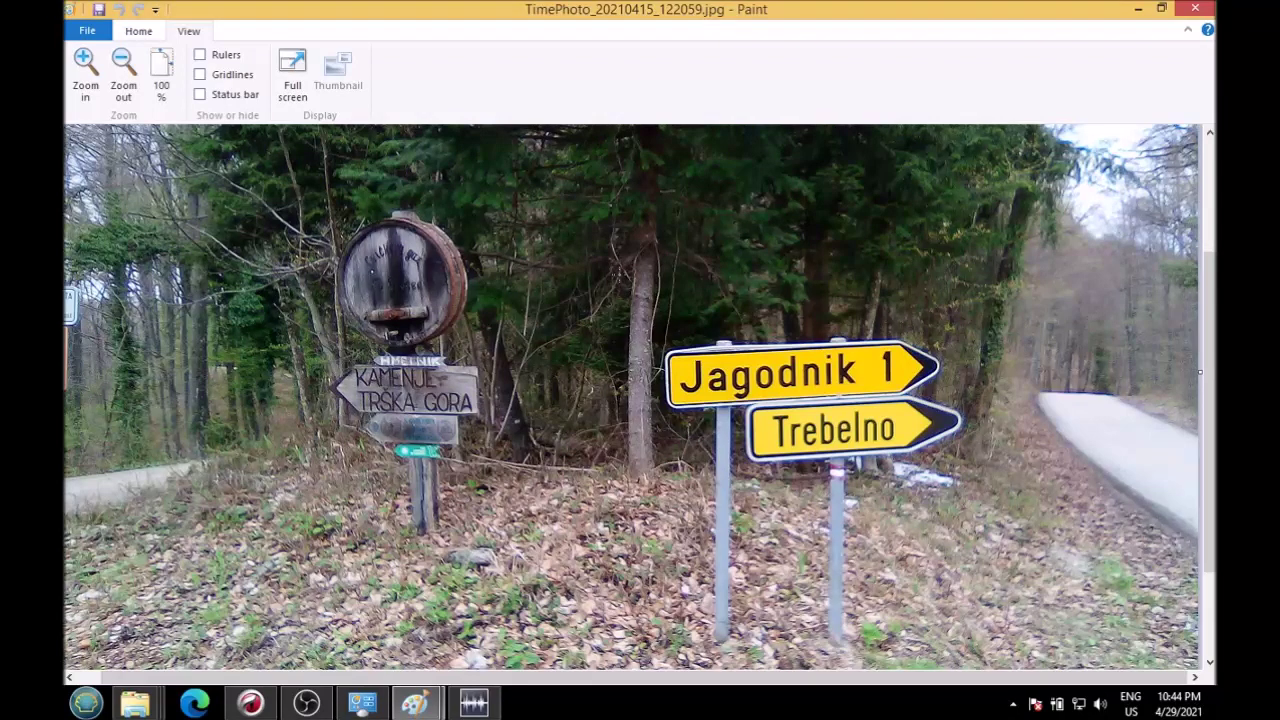
click(123, 75)
click(84, 75)
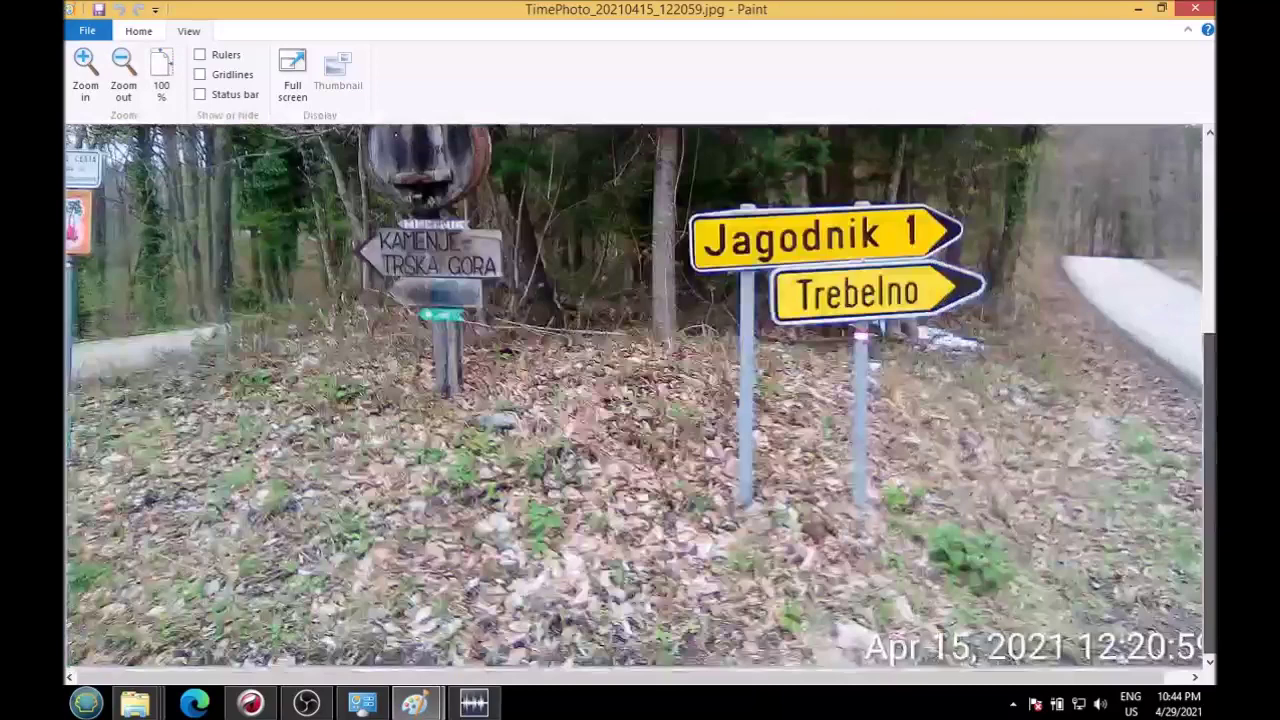
mouse_move(1207, 240)
mouse_down()
mouse_move(1207, 461)
mouse_move(1208, 363)
mouse_up()
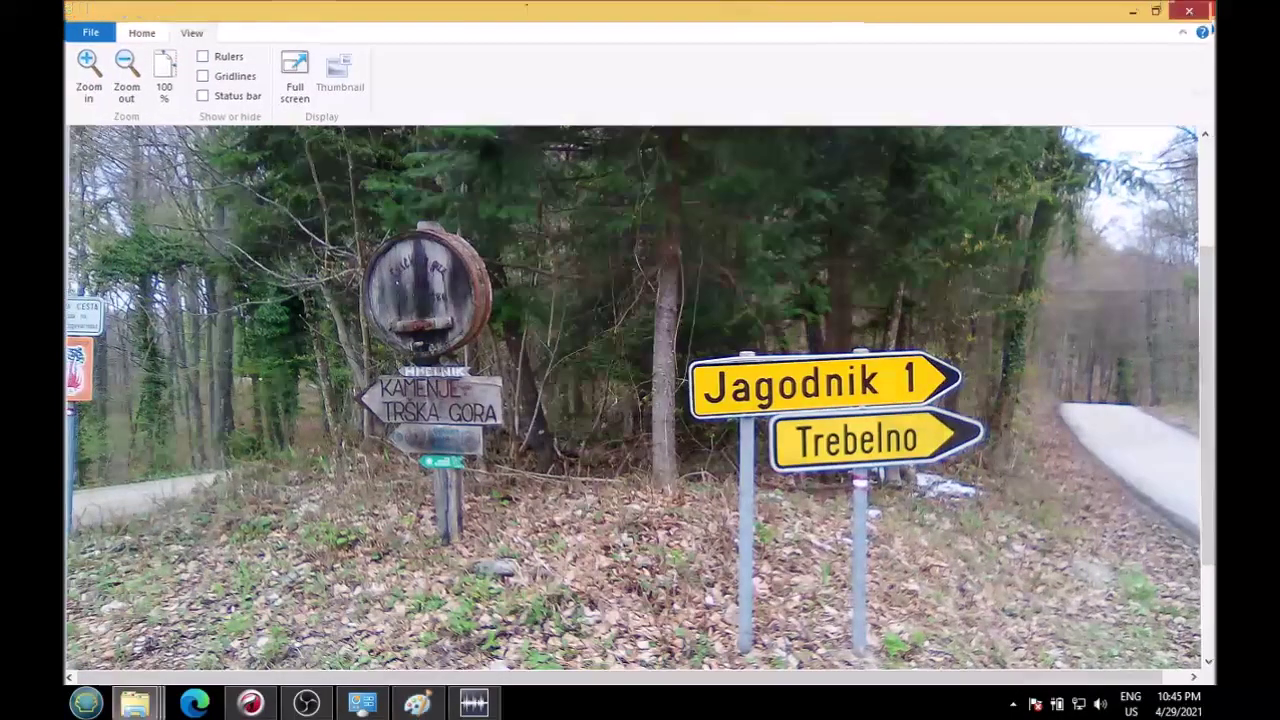
Step: Close Paint, play VID_20210427_165015439 in Video, pause at 00:23, and close it
click(1192, 8)
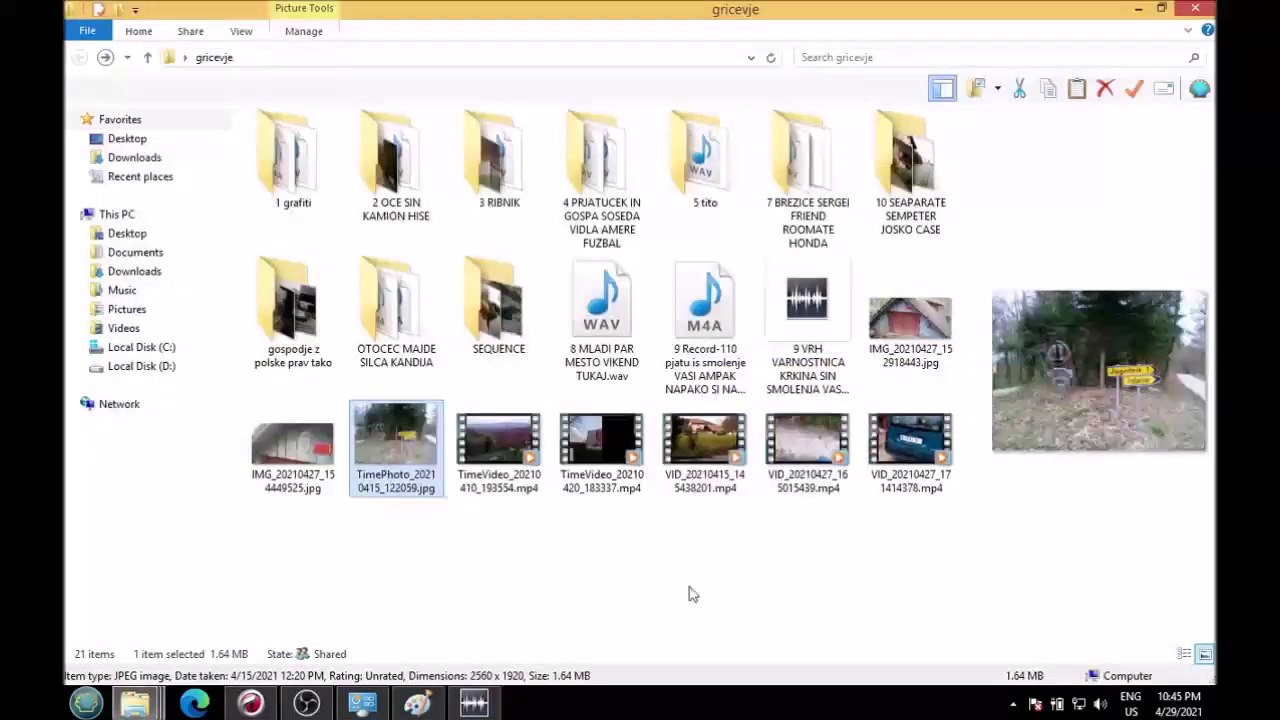
right_click(805, 440)
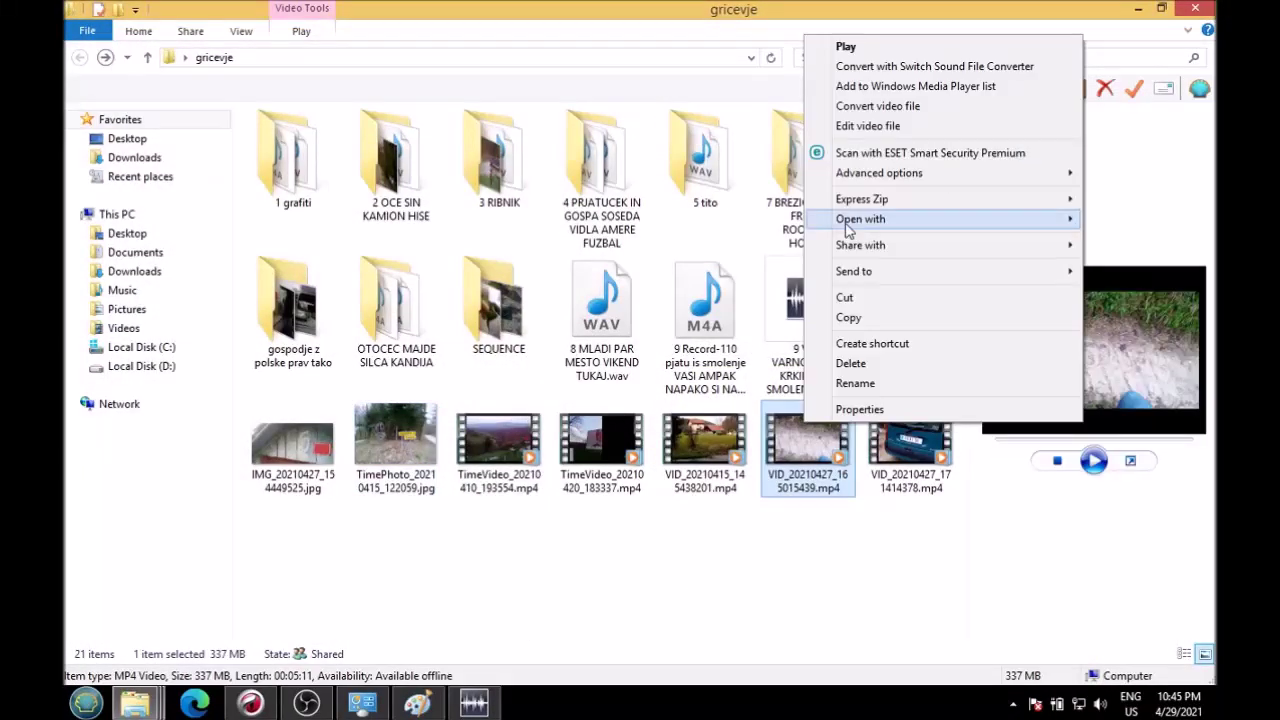
mouse_move(900, 219)
click(643, 301)
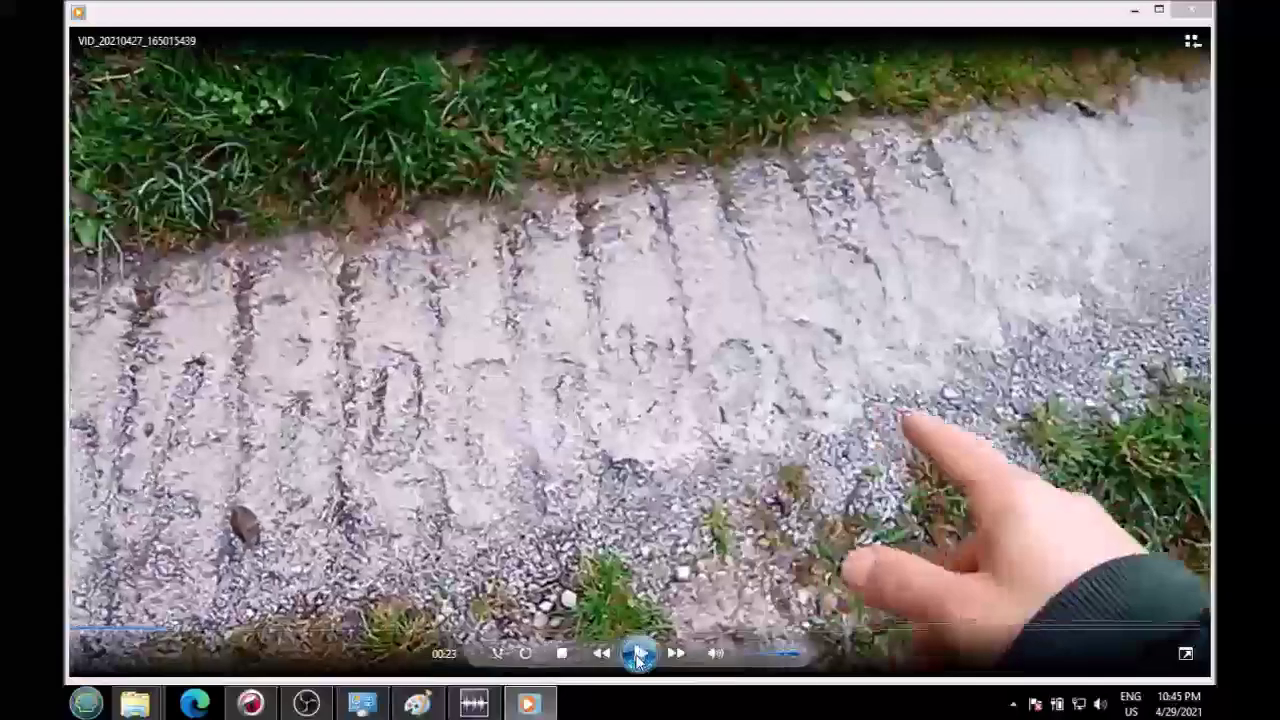
click(638, 652)
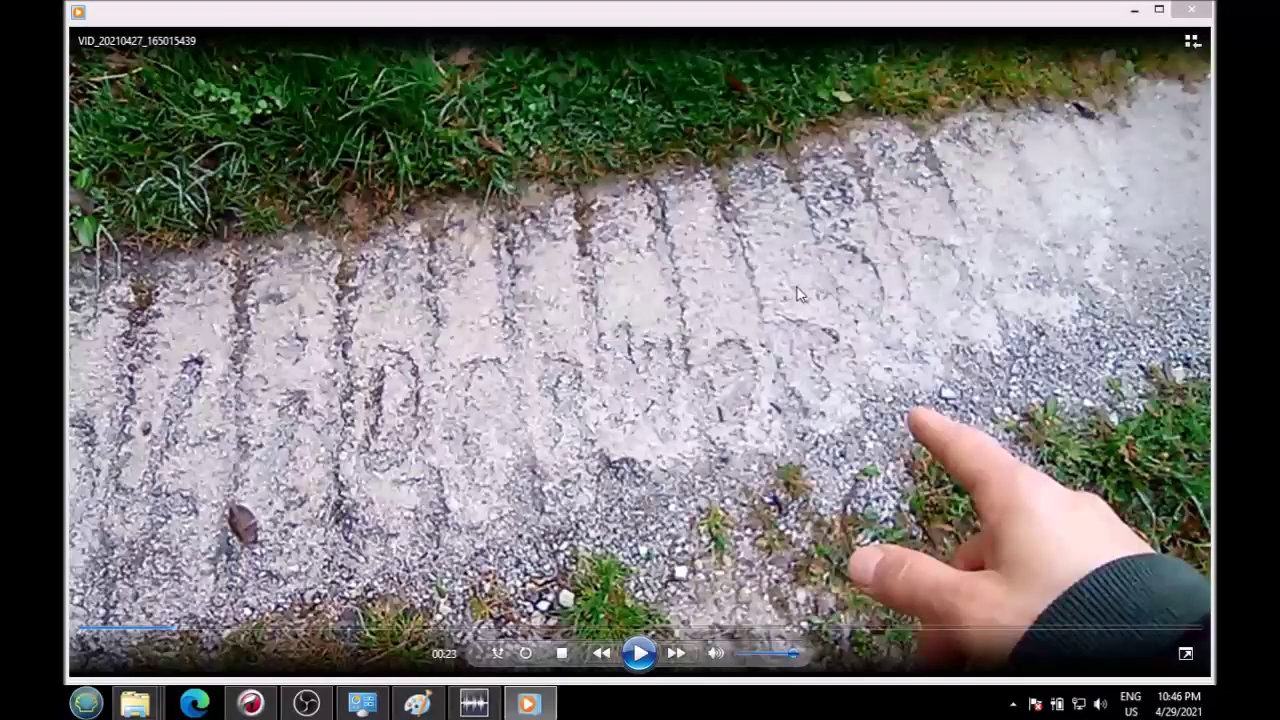
click(1192, 10)
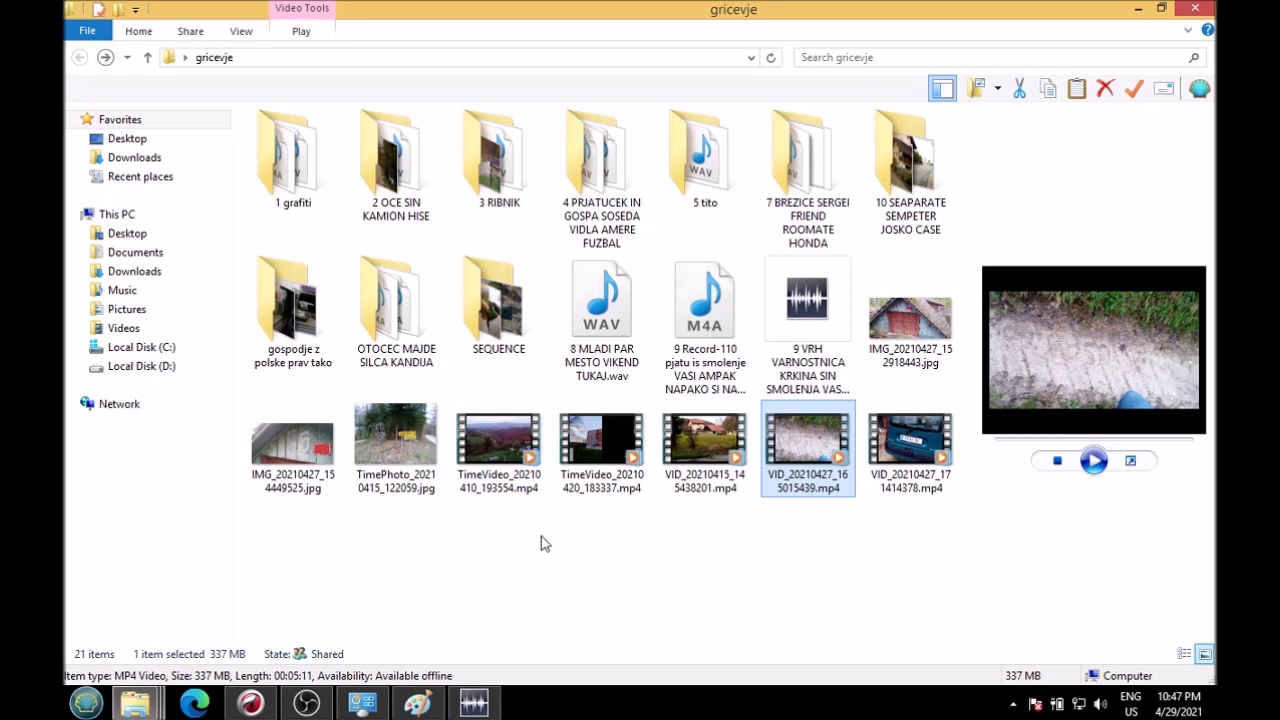
Step: Open the 5 tito folder, preview its audio recording, then return to the satellite map
double_click(697, 168)
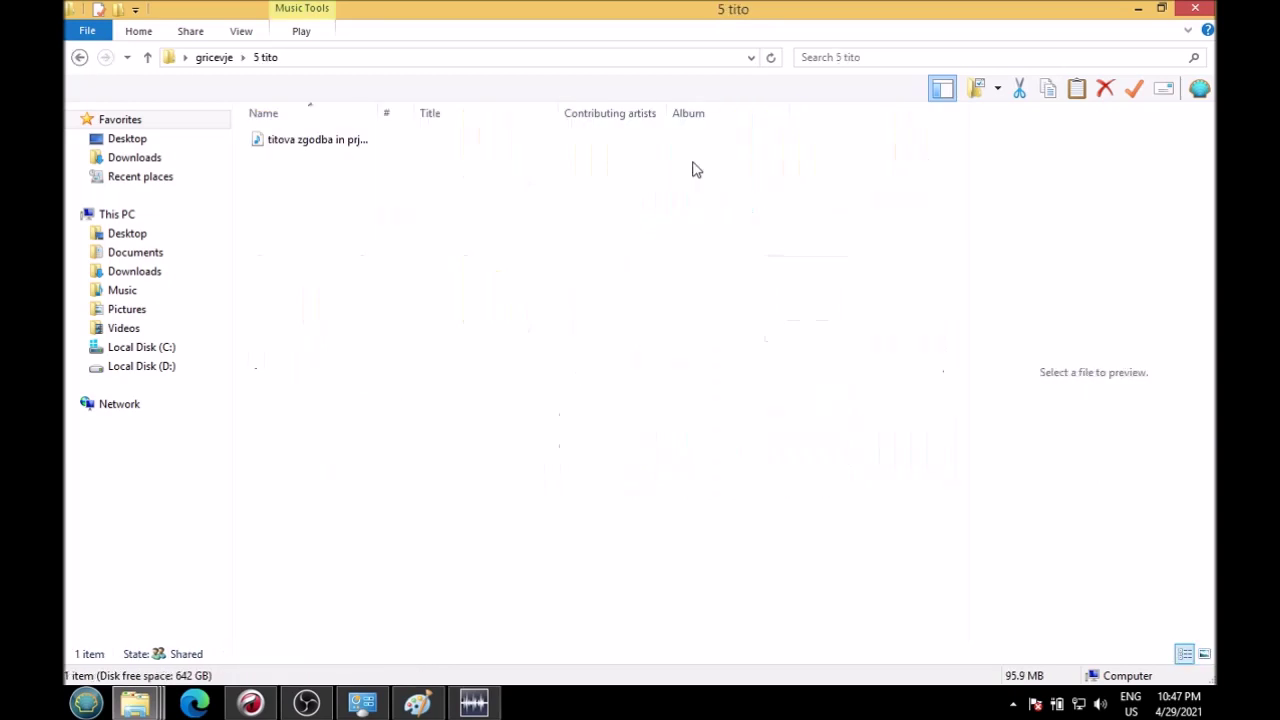
click(294, 148)
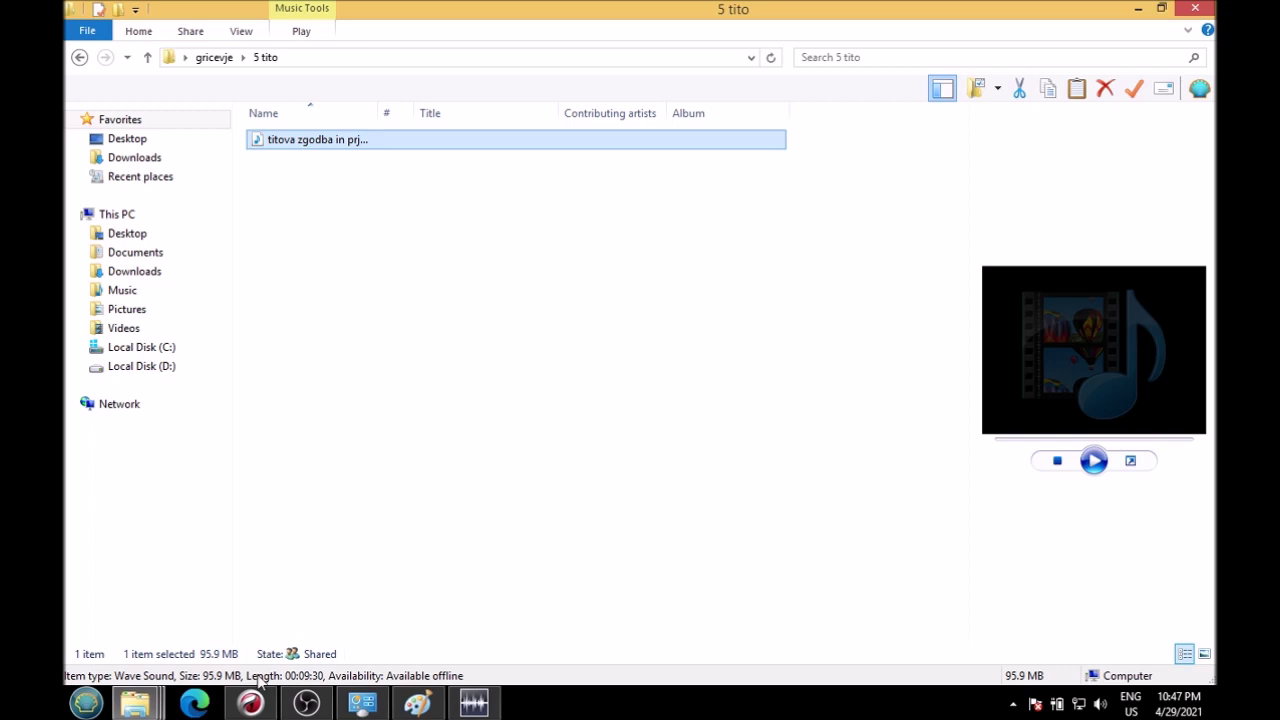
click(250, 704)
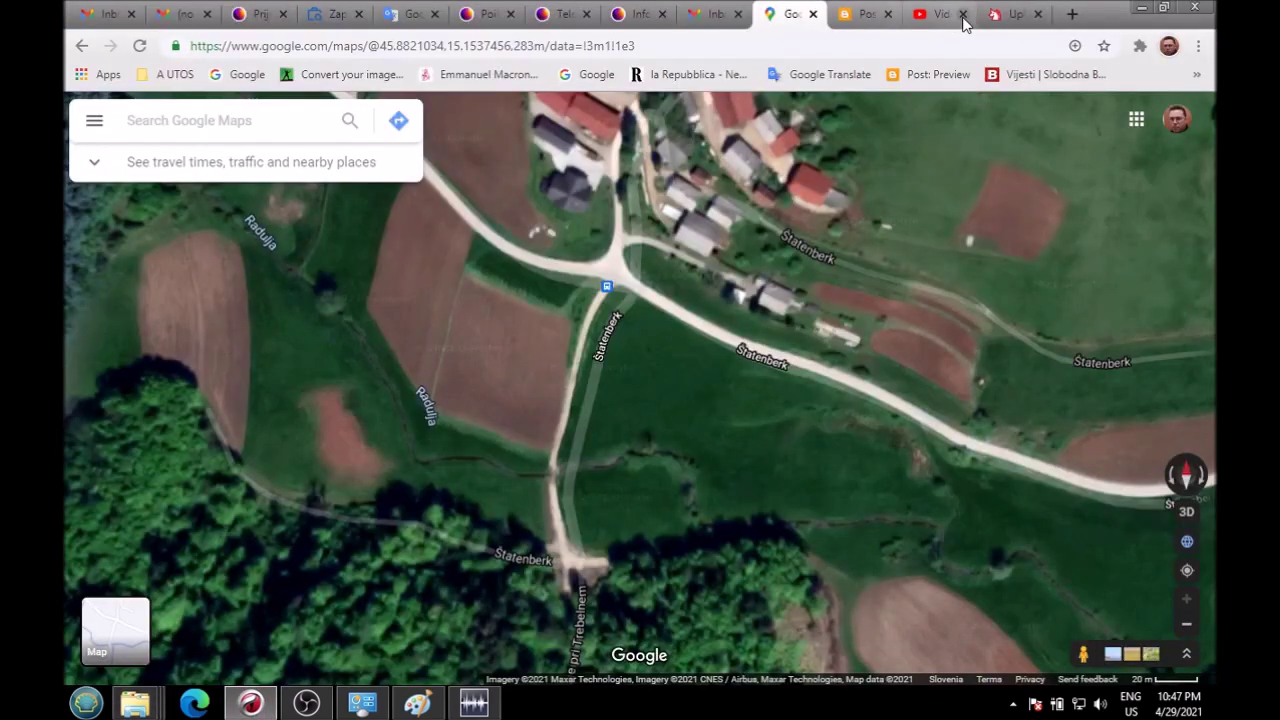
Step: Zoom the satellite map in and out around Statenberk
scroll(704, 260, down, 1)
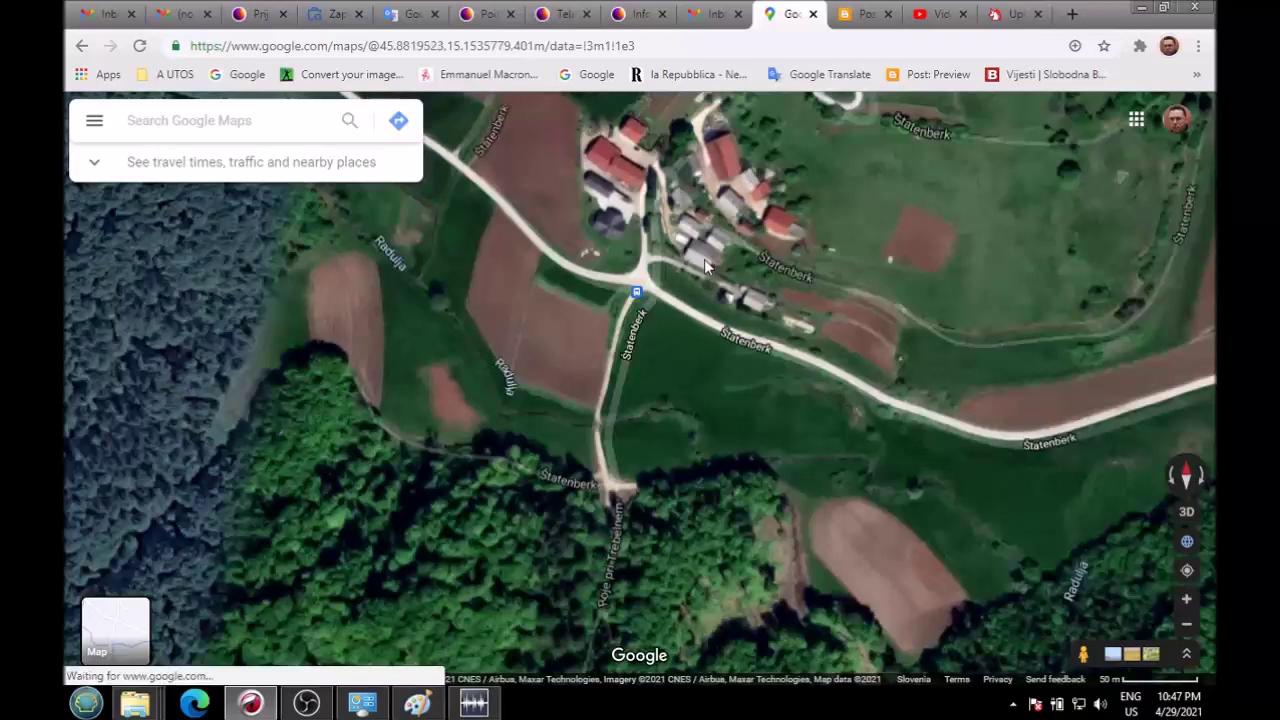
scroll(704, 260, down, 2)
scroll(630, 393, up, 2)
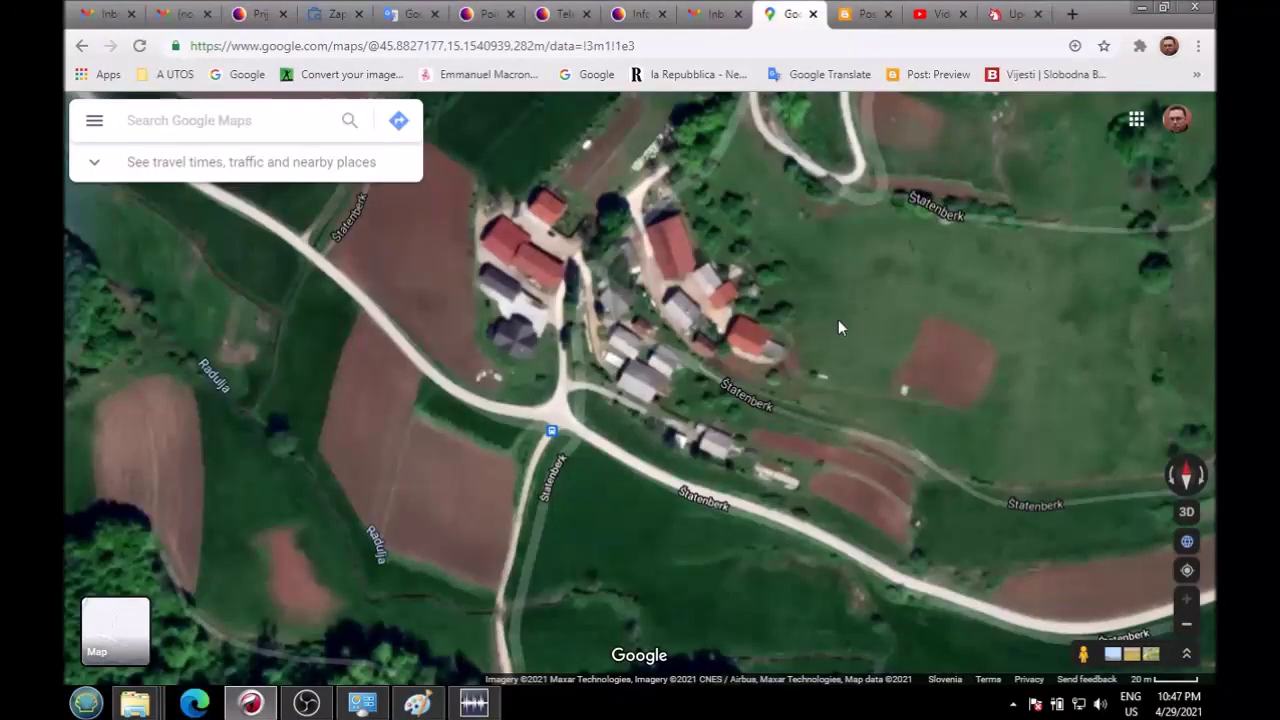
scroll(740, 405, down, 3)
scroll(740, 418, down, 2)
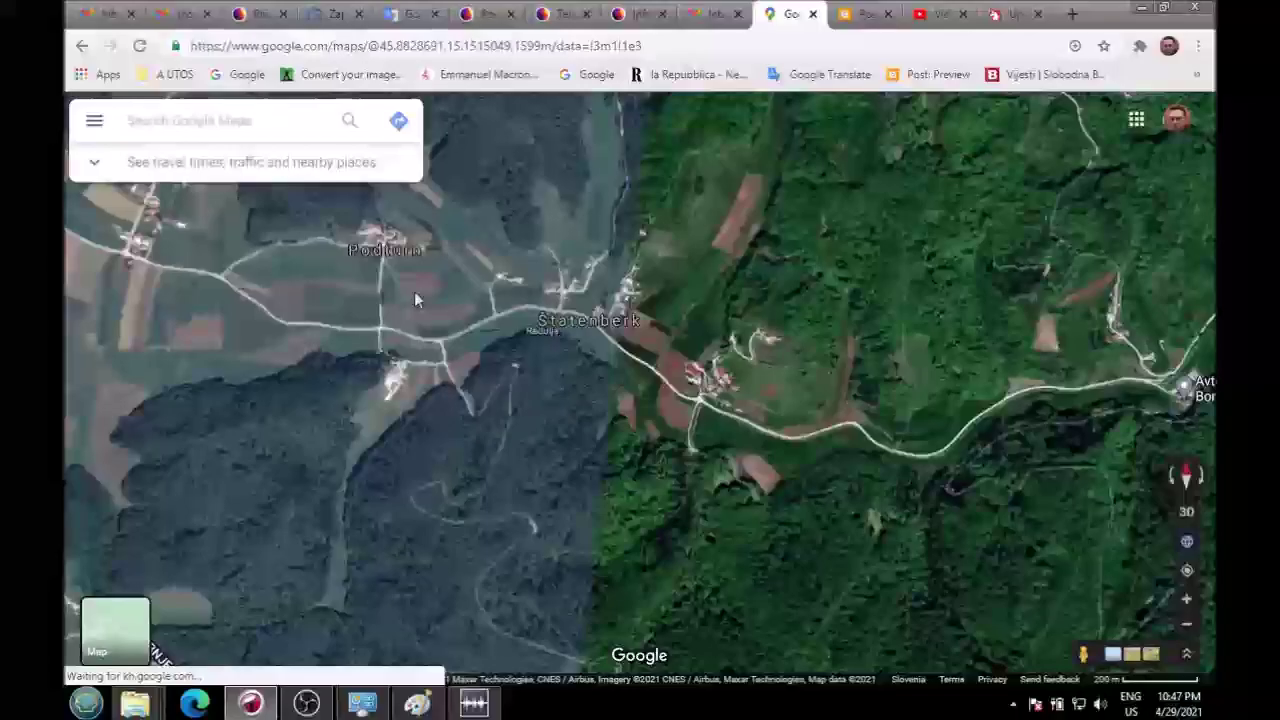
Step: Pan the map across Statenberk, Rojce pri Trebelnem and Podturn, then open a new tab
drag(414, 291, 627, 477)
drag(501, 366, 227, 366)
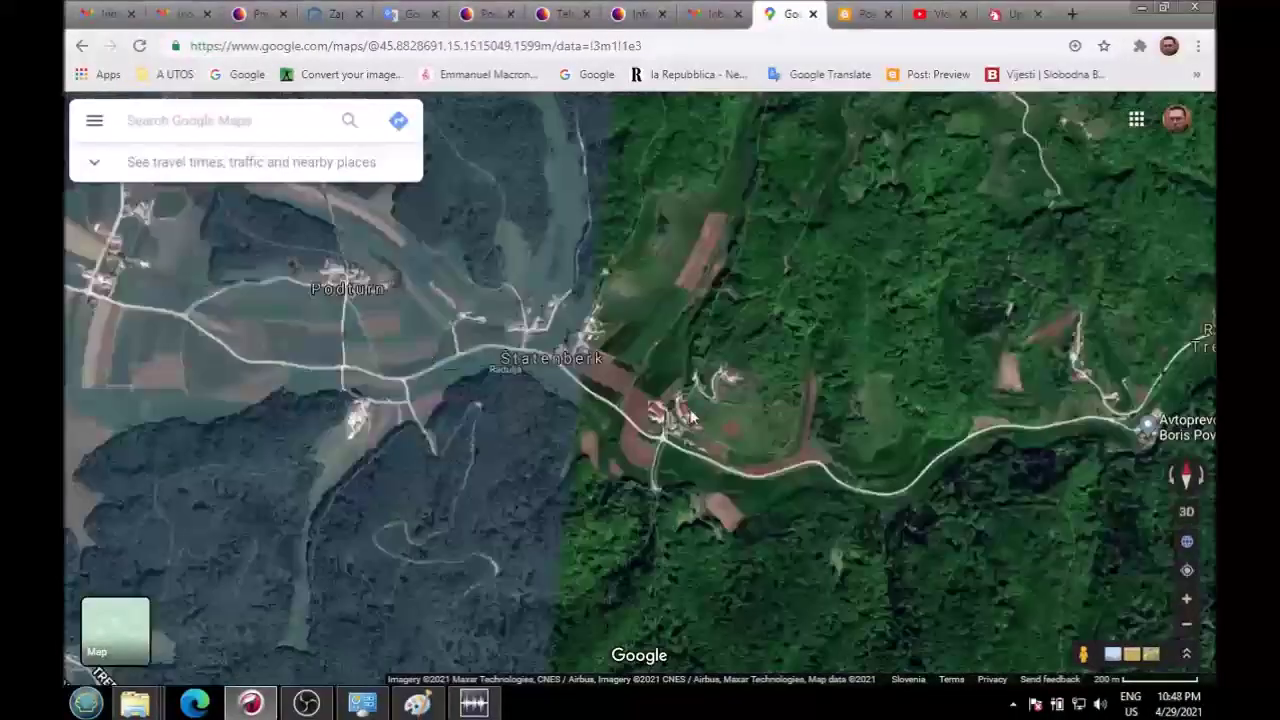
drag(1110, 511, 787, 452)
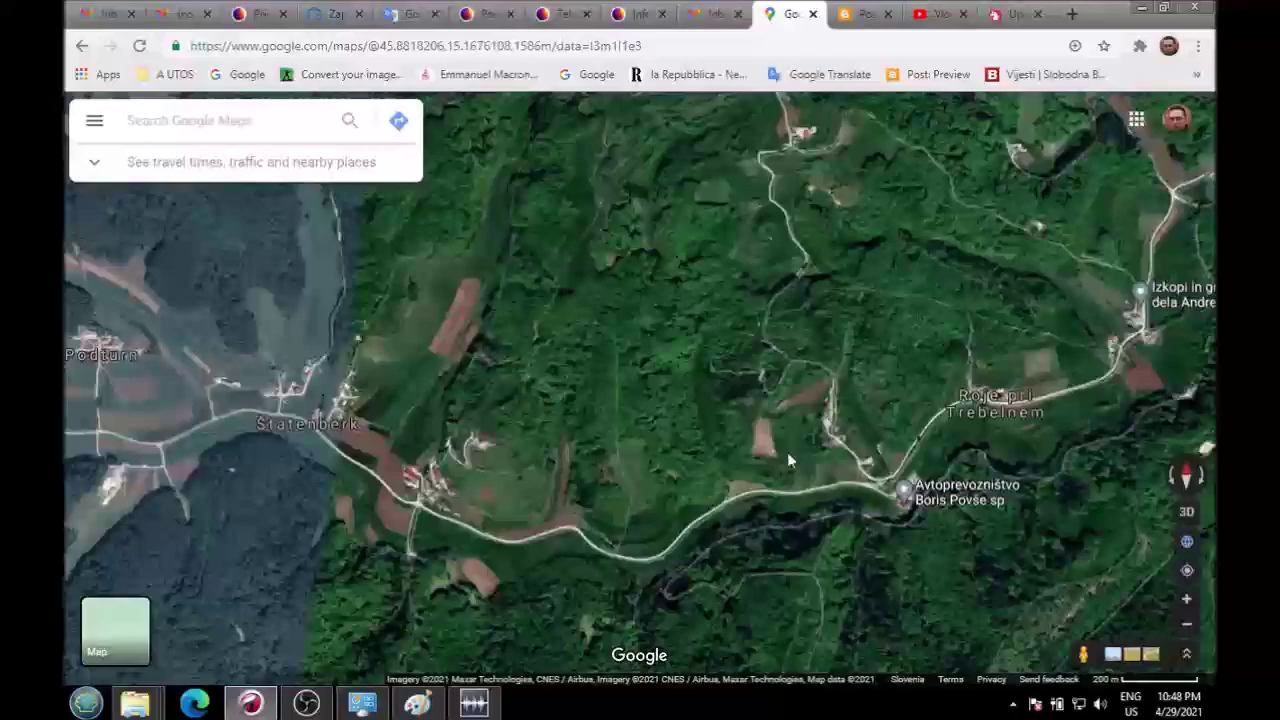
drag(517, 493, 696, 339)
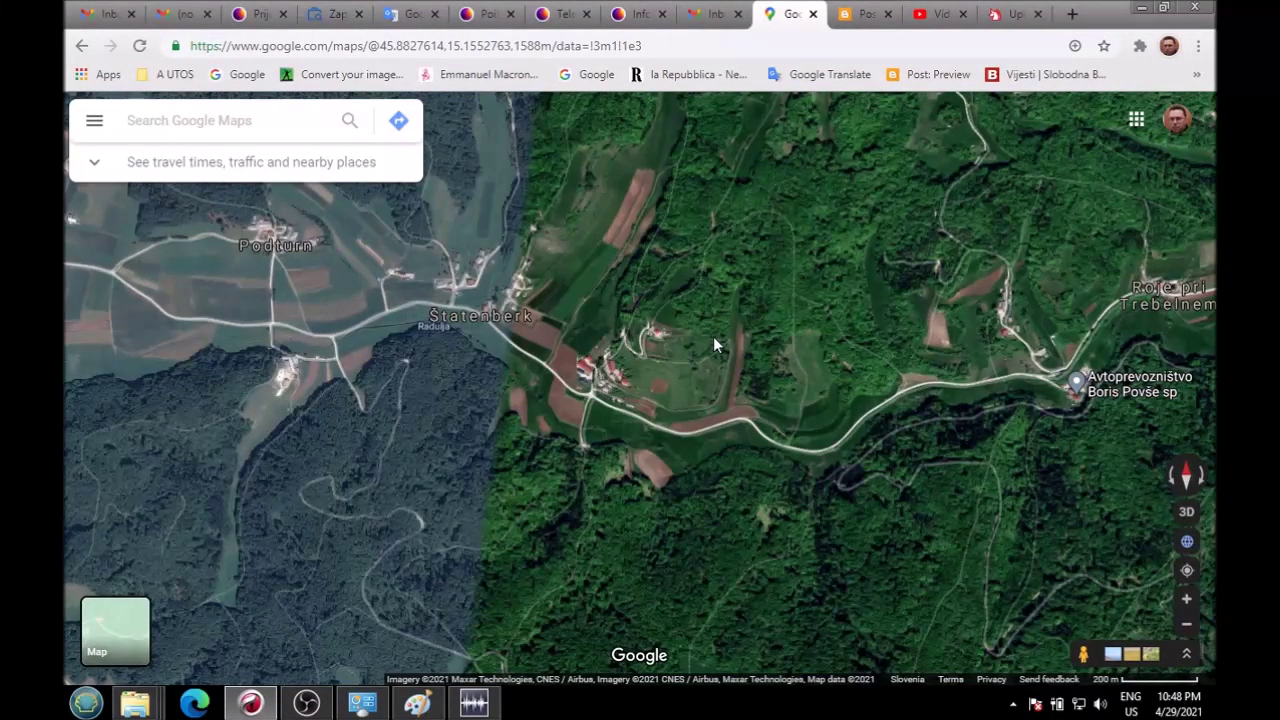
drag(720, 551, 678, 548)
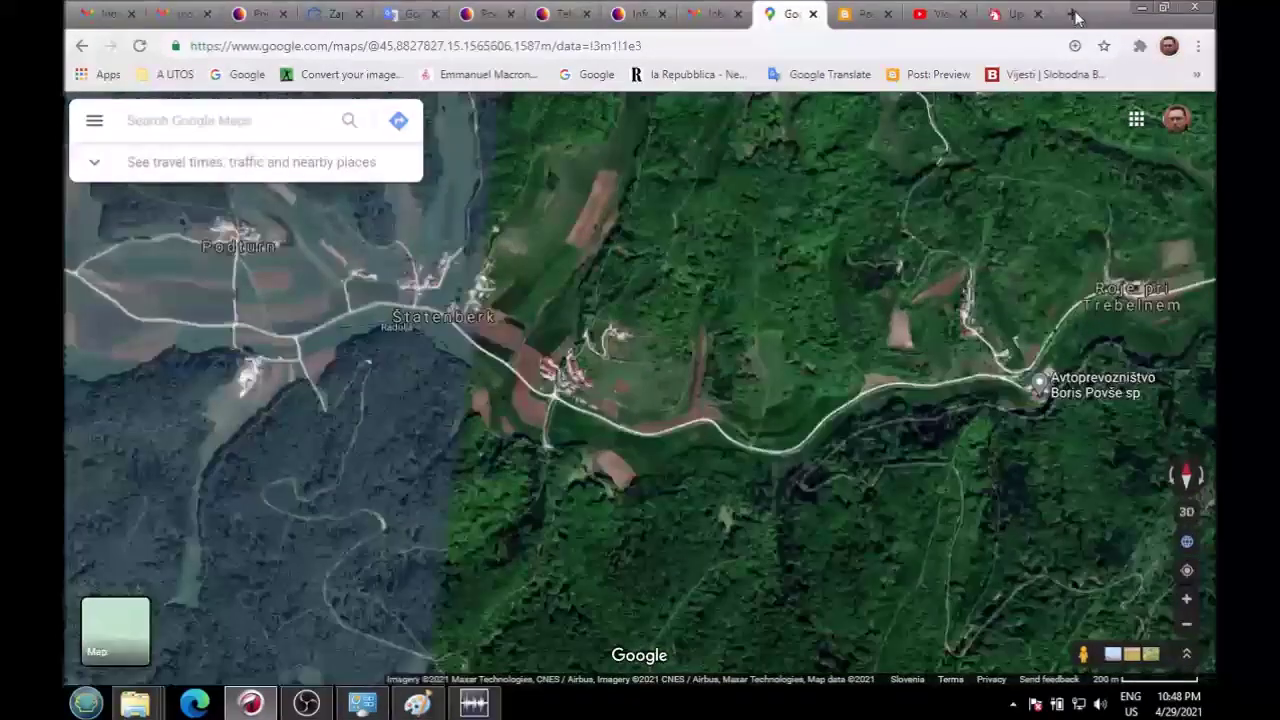
key(ctrl+t)
Step: Search Google for 'president tito' and show the image results
click(570, 82)
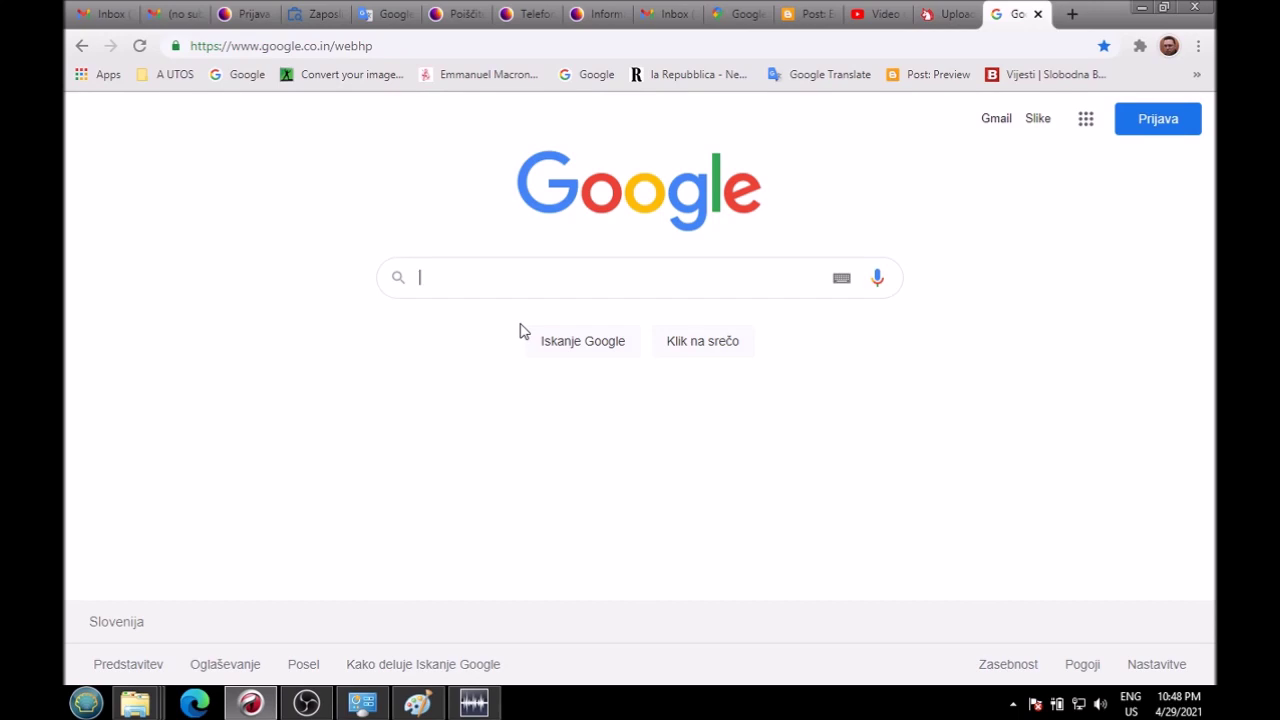
text(president tit)
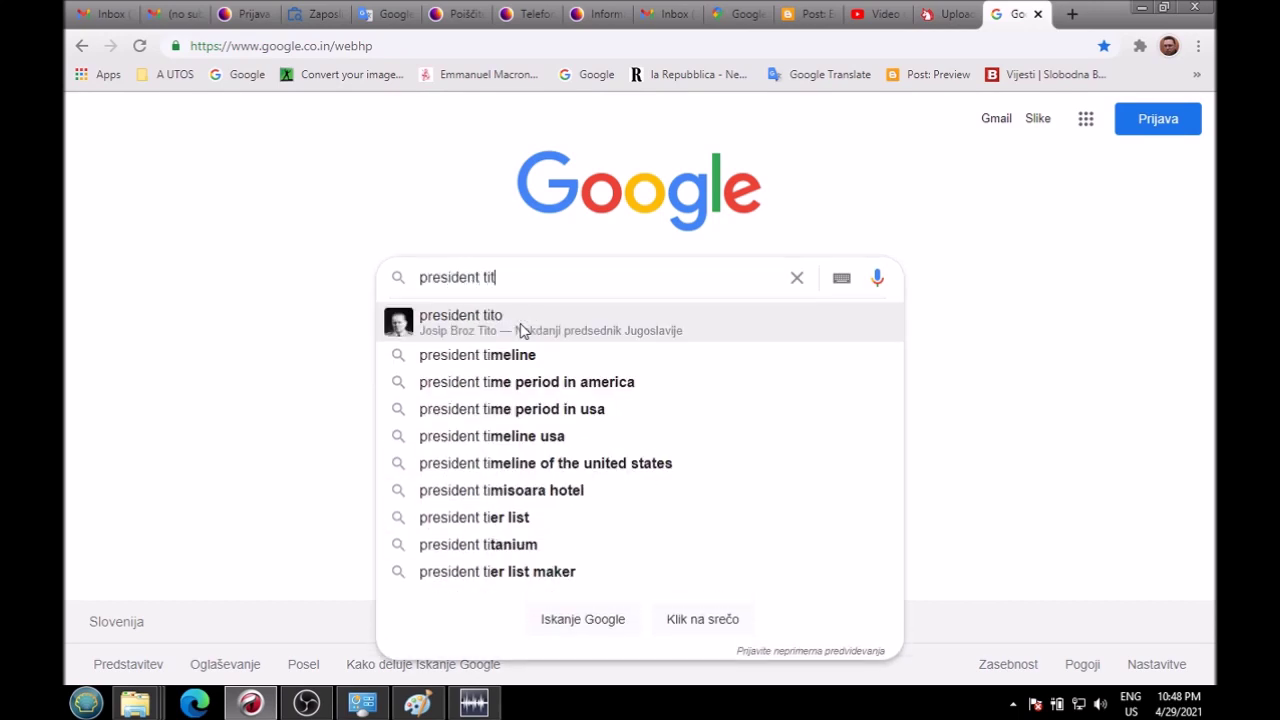
click(521, 322)
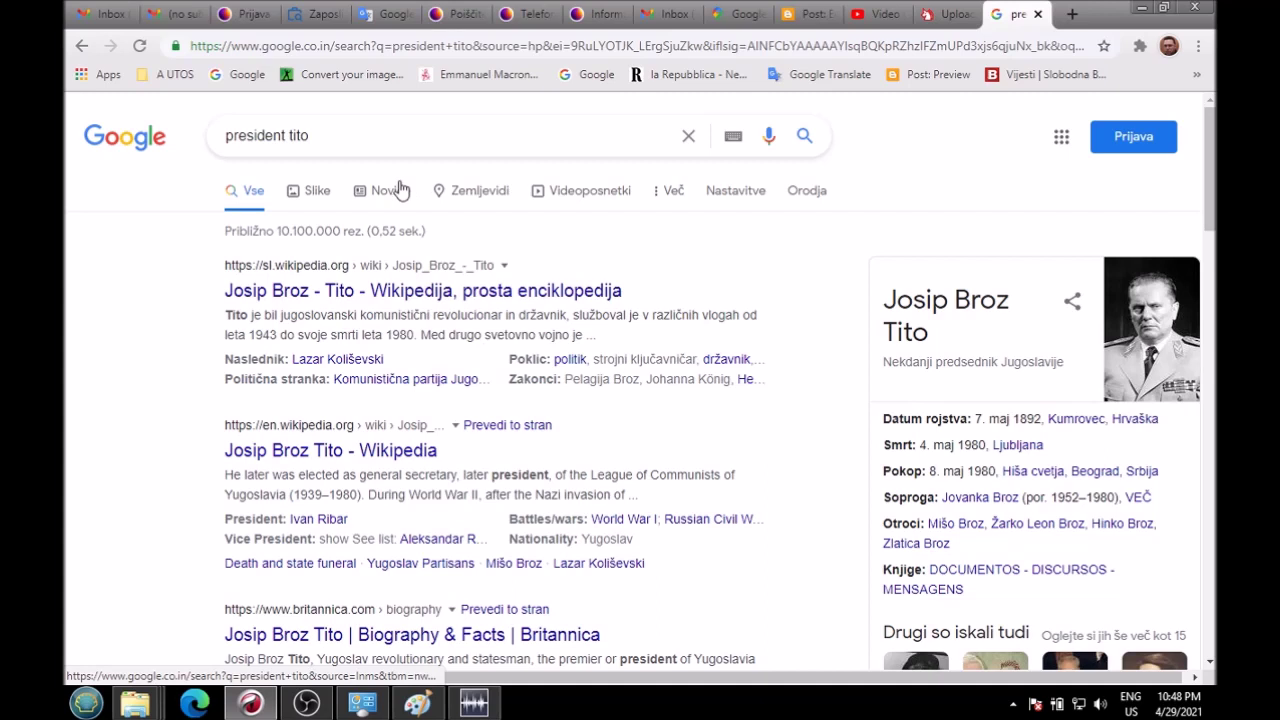
click(315, 192)
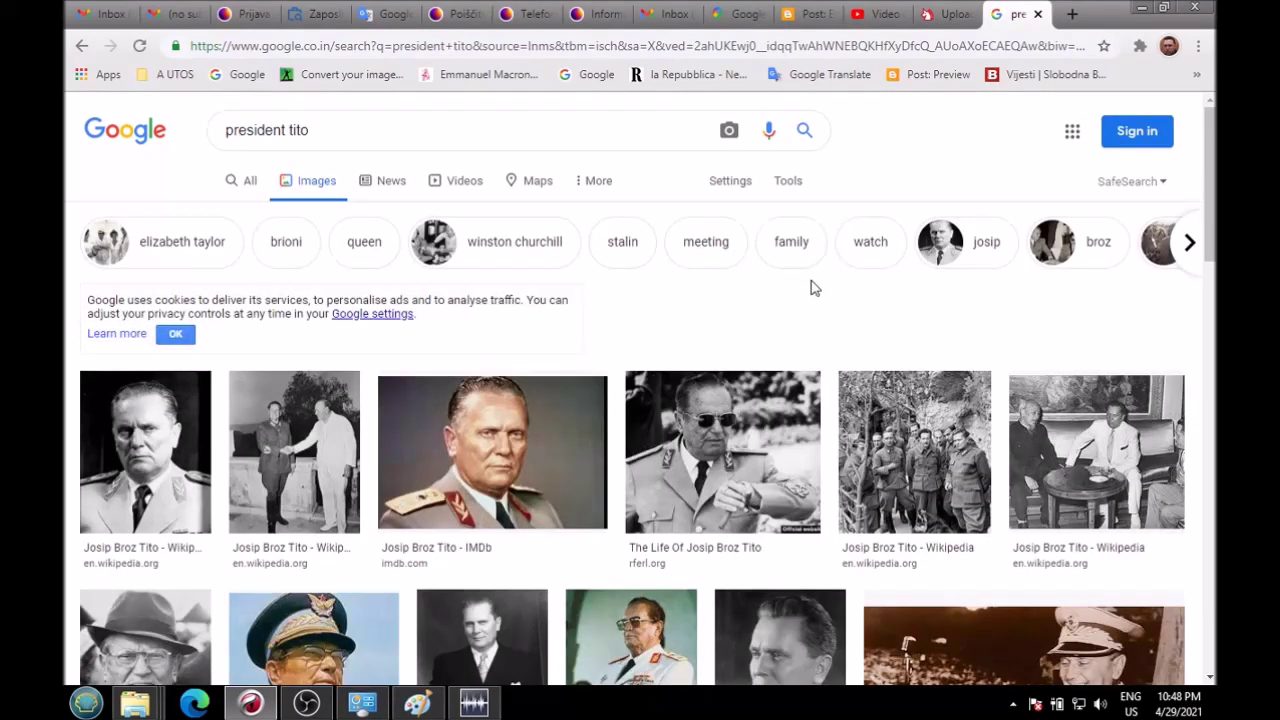
Step: Preview several Tito photos, including the Wikipedia, Getty Images and Gold Mercury portraits
scroll(802, 374, down, 3)
click(577, 405)
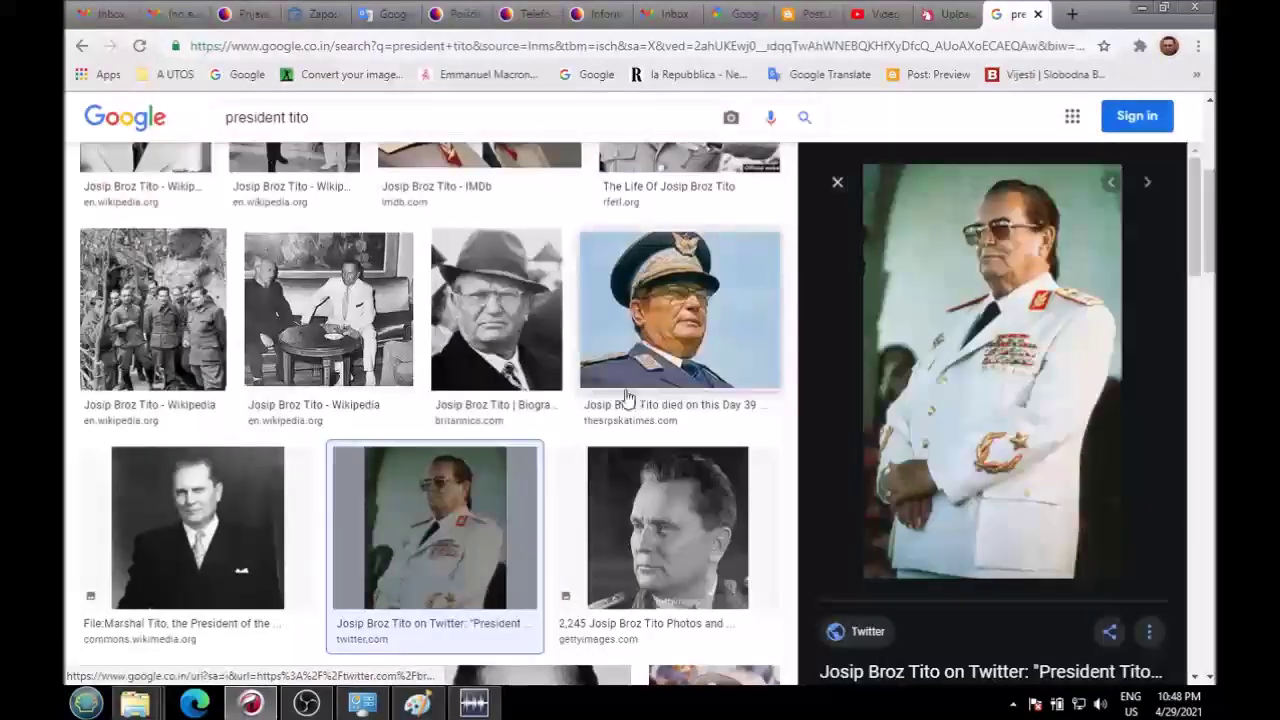
click(165, 305)
click(320, 320)
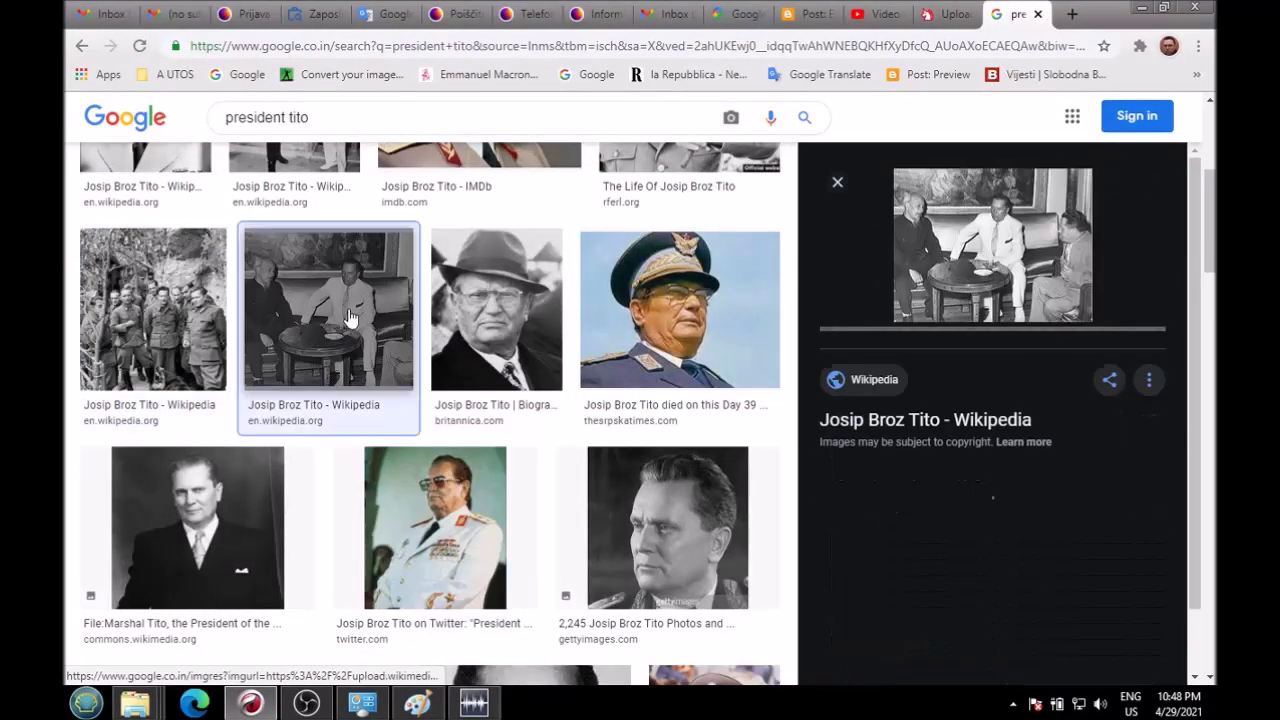
click(680, 545)
click(200, 530)
click(453, 567)
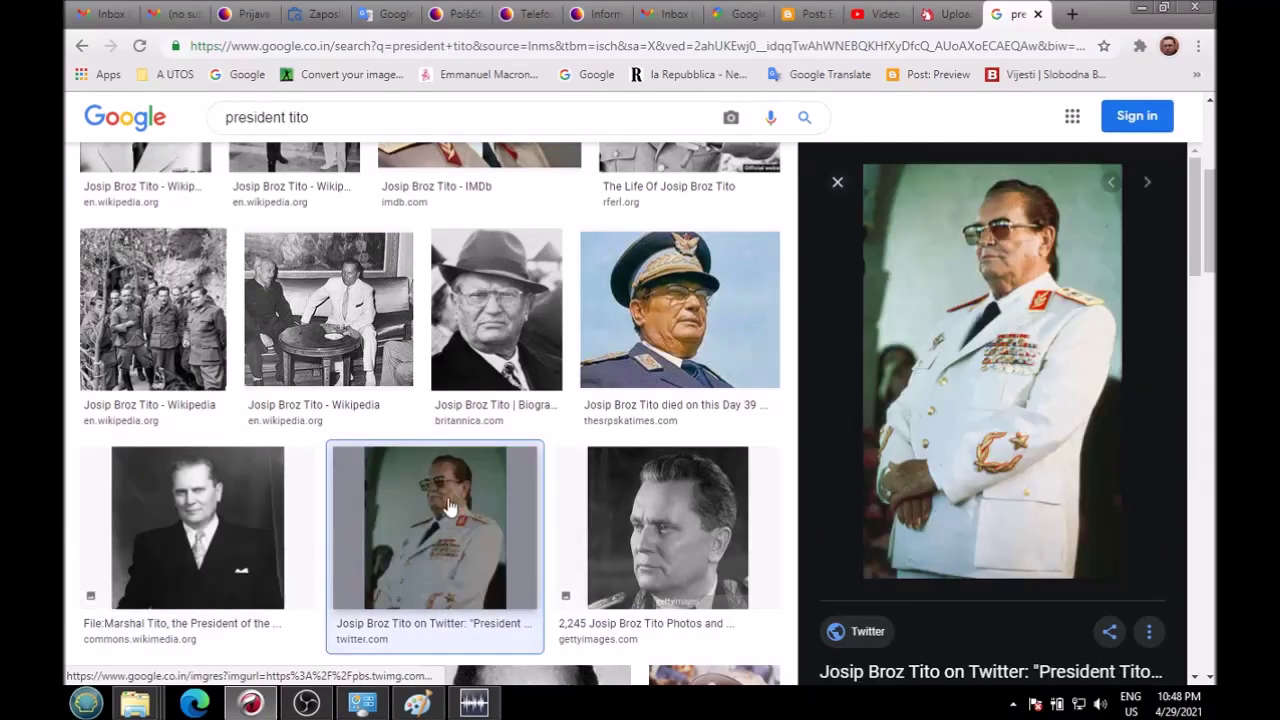
scroll(453, 450, down, 3)
click(615, 485)
click(688, 492)
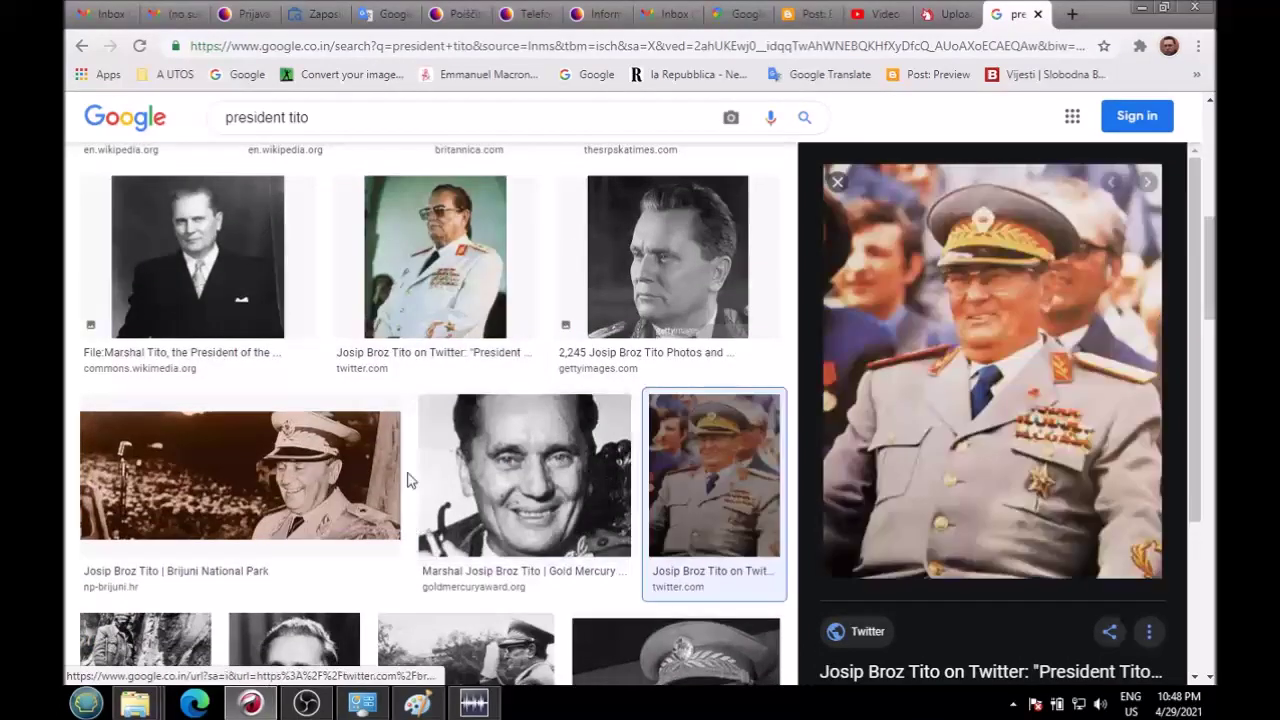
scroll(409, 477, up, 3)
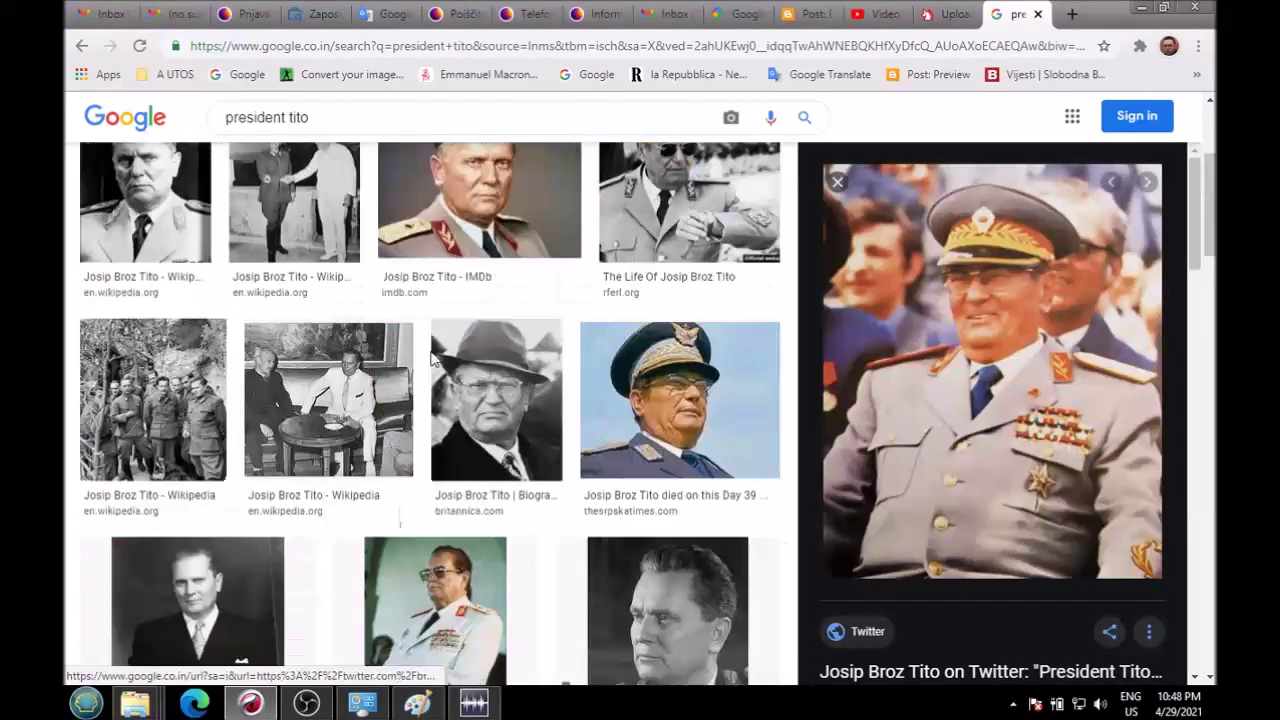
Step: Replace the query with 'polholov', search, and preview the first dormouse photo
click(386, 118)
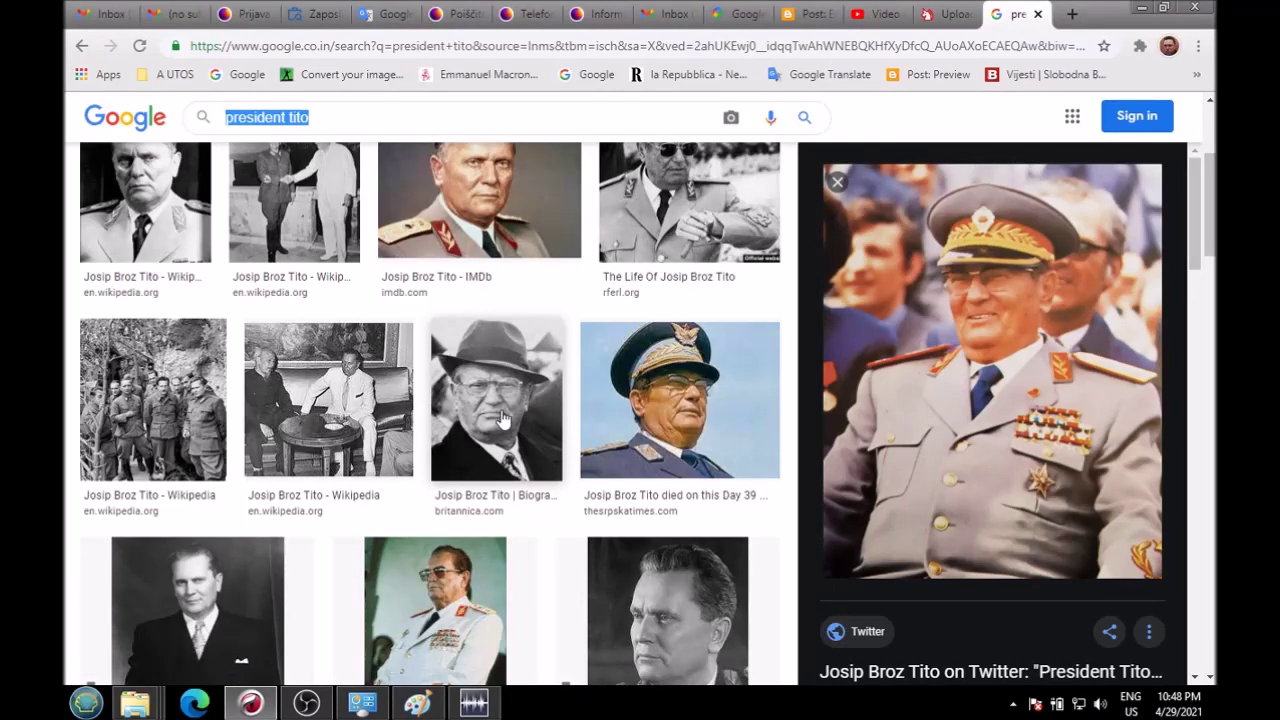
text(hunting)
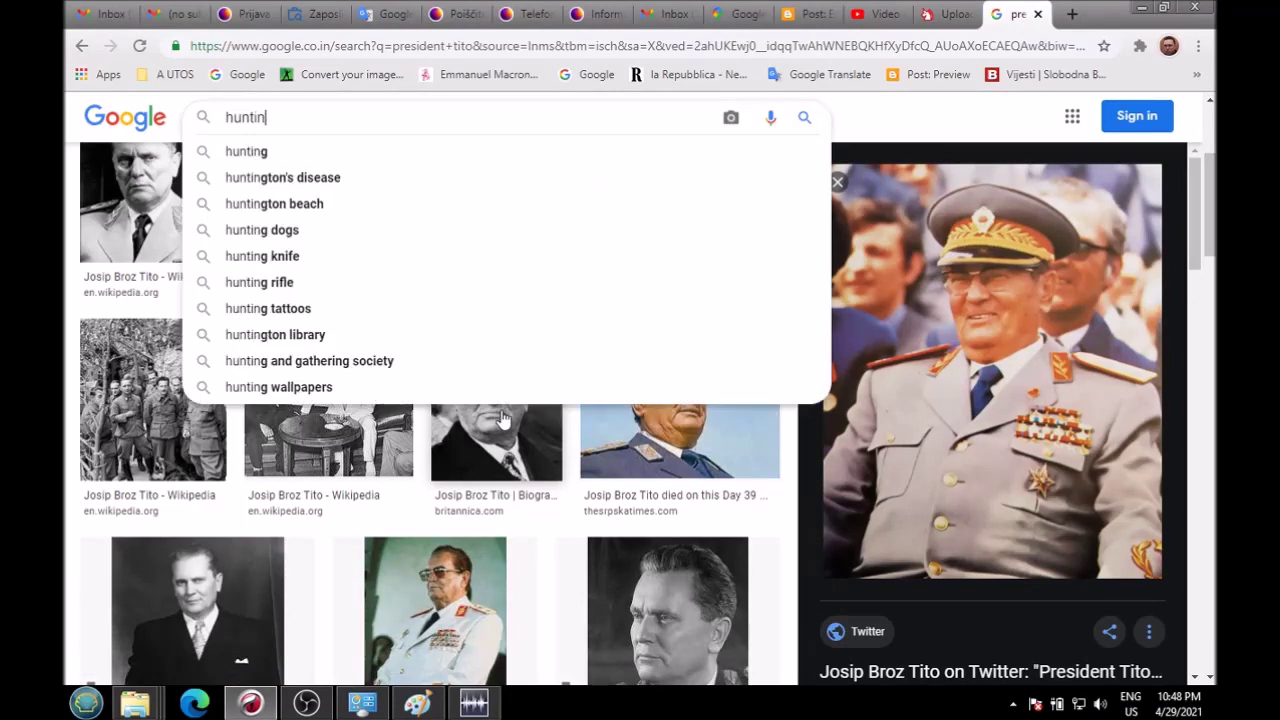
key(BackSpace)
key(BackSpace)
key(BackSpace)
key(BackSpace)
key(BackSpace)
key(BackSpace)
key(BackSpace)
key(BackSpace)
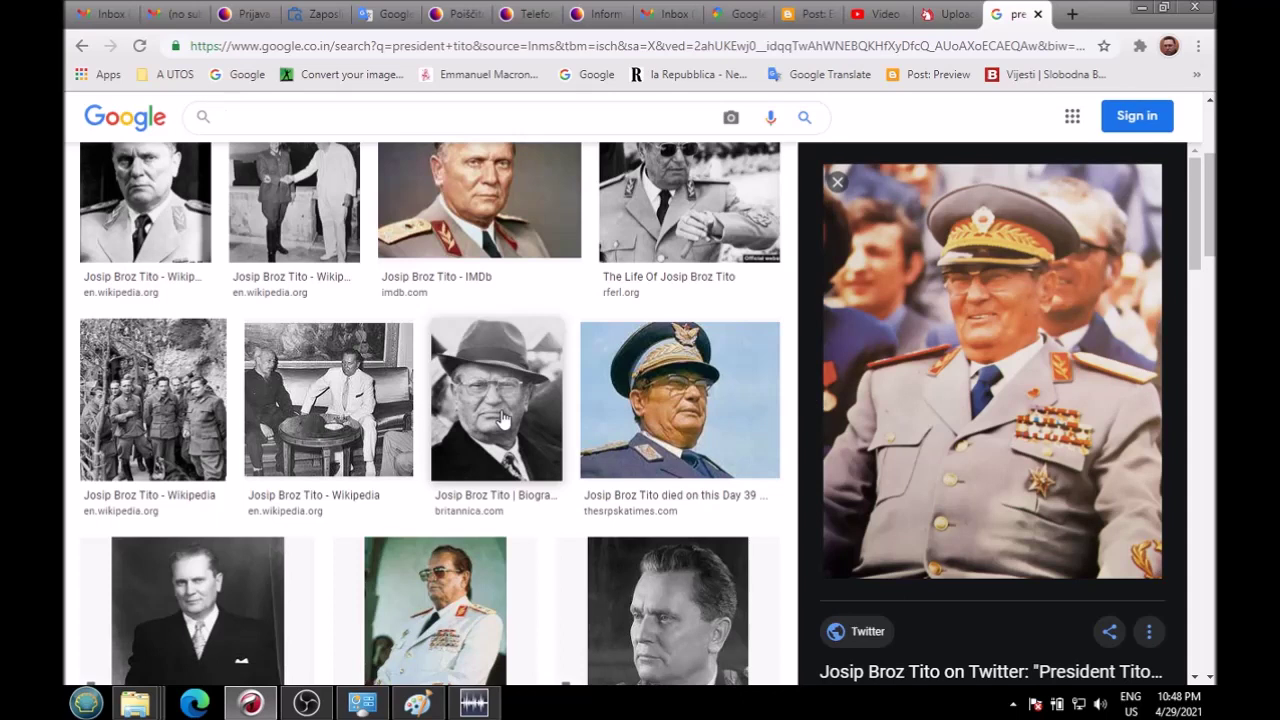
text(polholo)
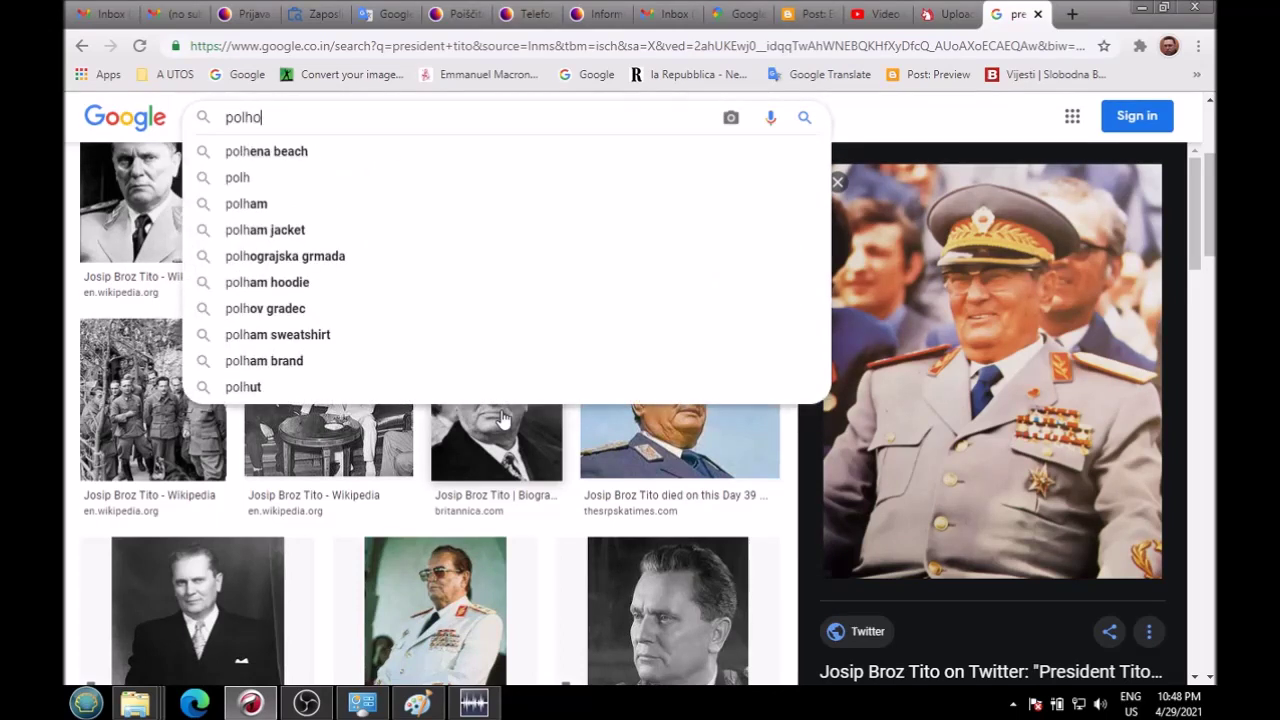
text(v)
key(Return)
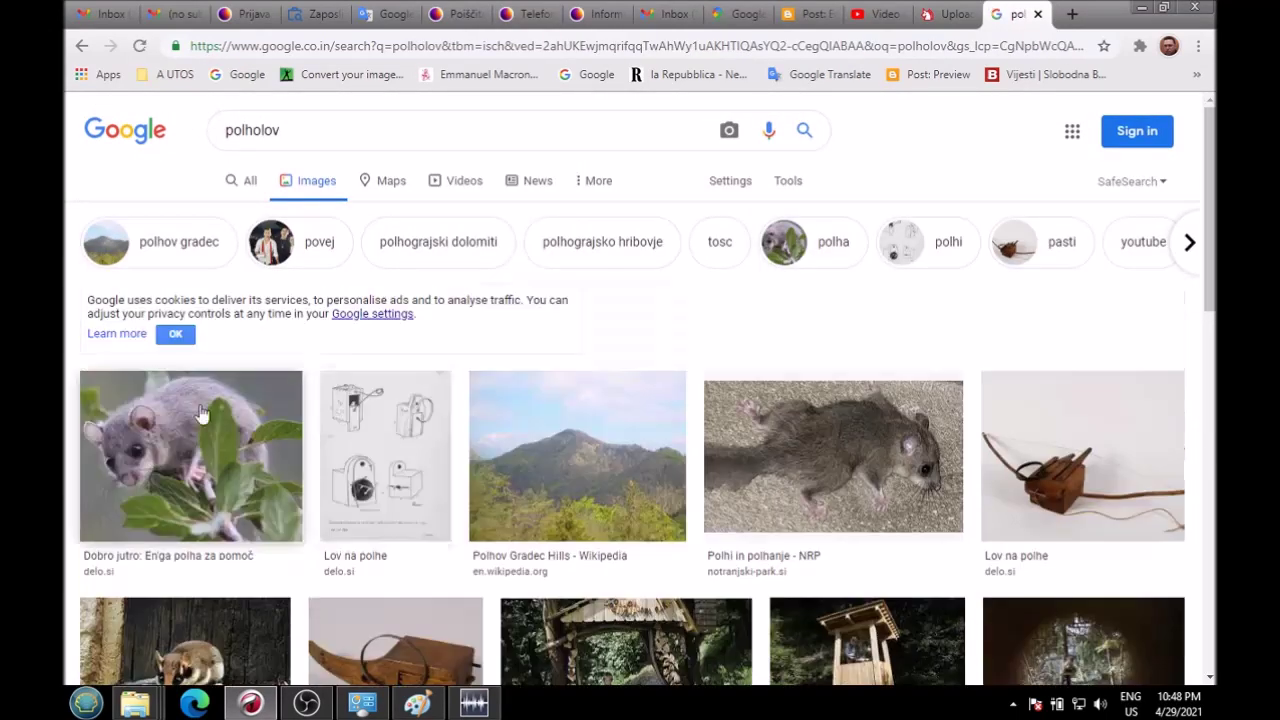
click(150, 465)
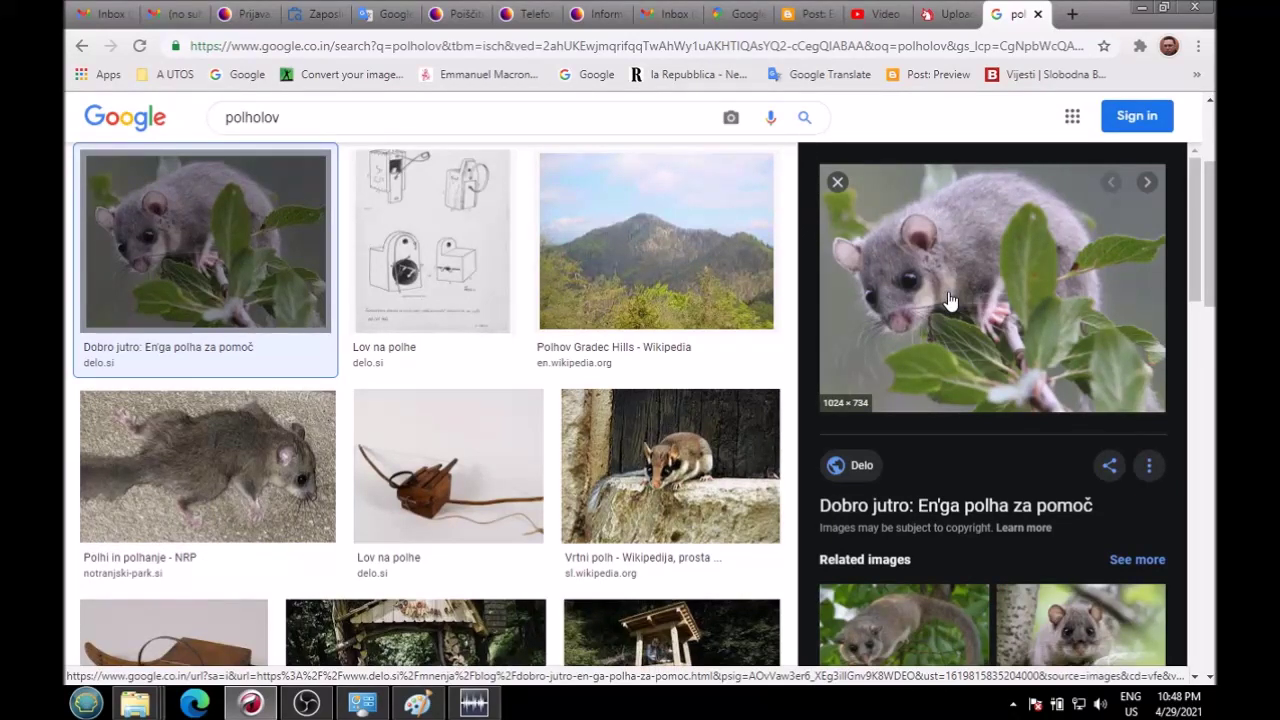
Step: Glance at WavePad and OBS from the taskbar, then return to the image results
click(474, 704)
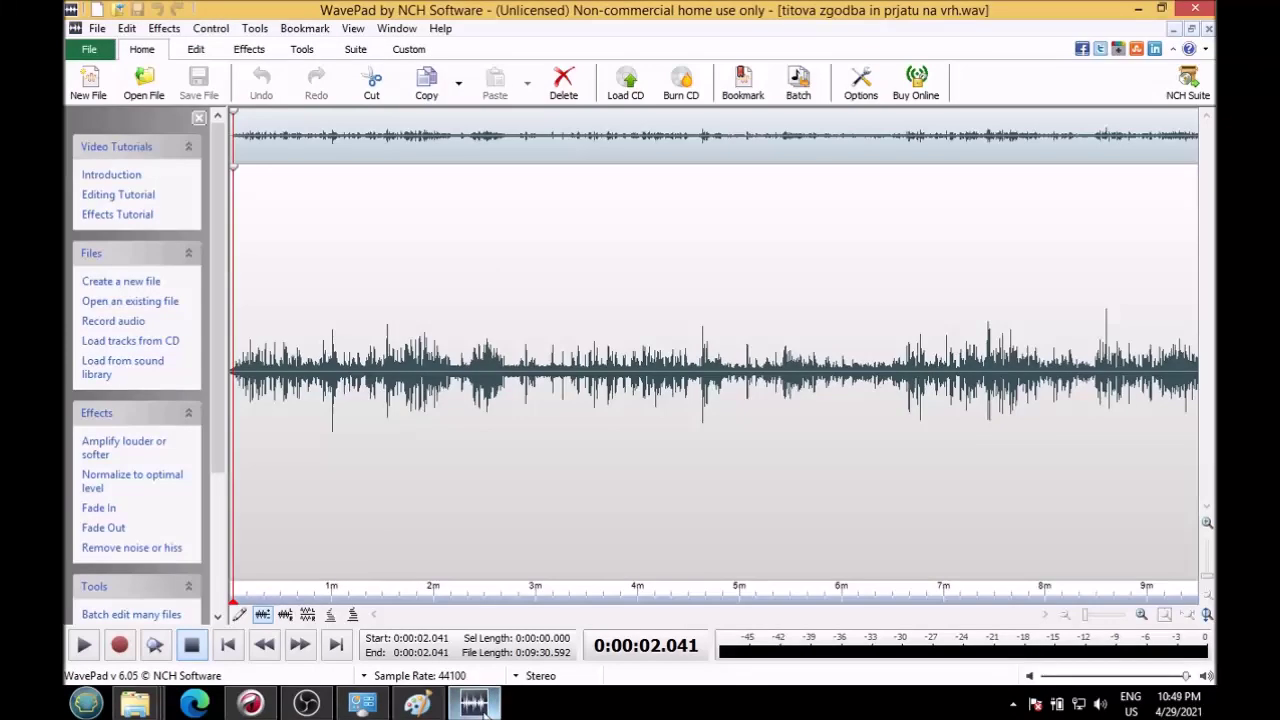
click(474, 704)
click(305, 704)
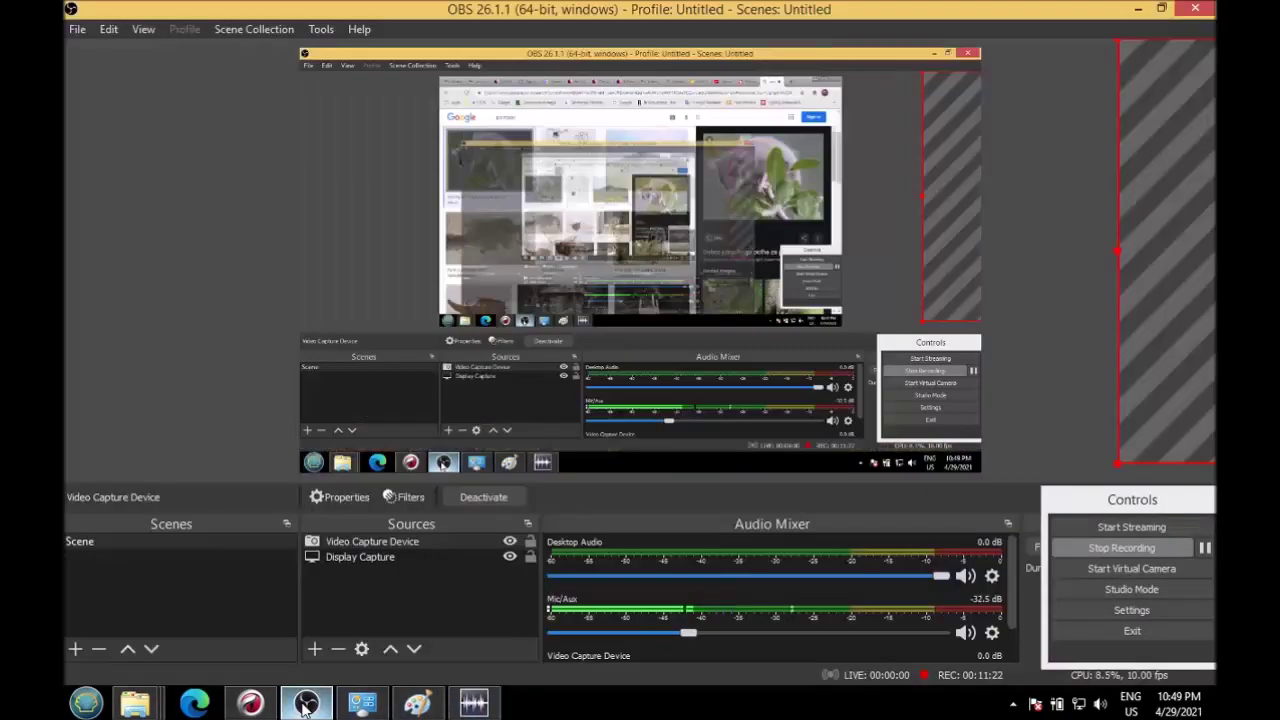
click(305, 704)
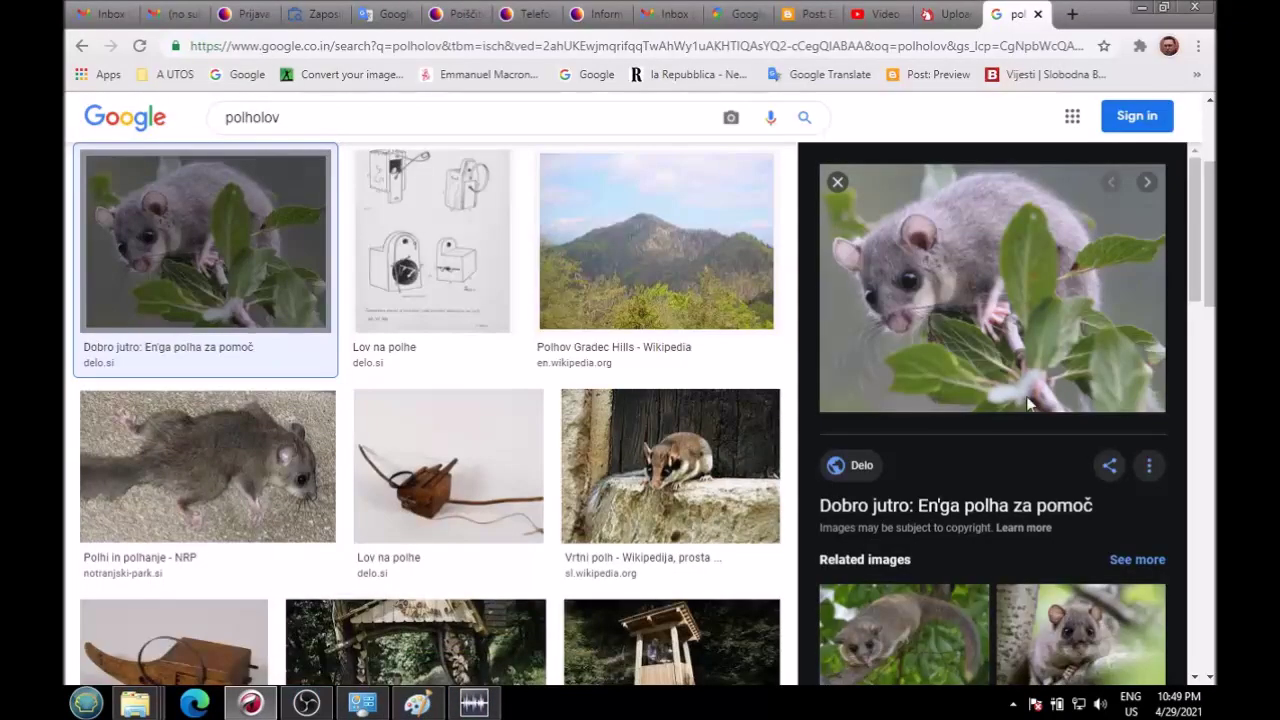
Step: Preview a related dormouse image and the Lov na polhe wooden trap photo
scroll(1026, 400, down, 2)
click(864, 474)
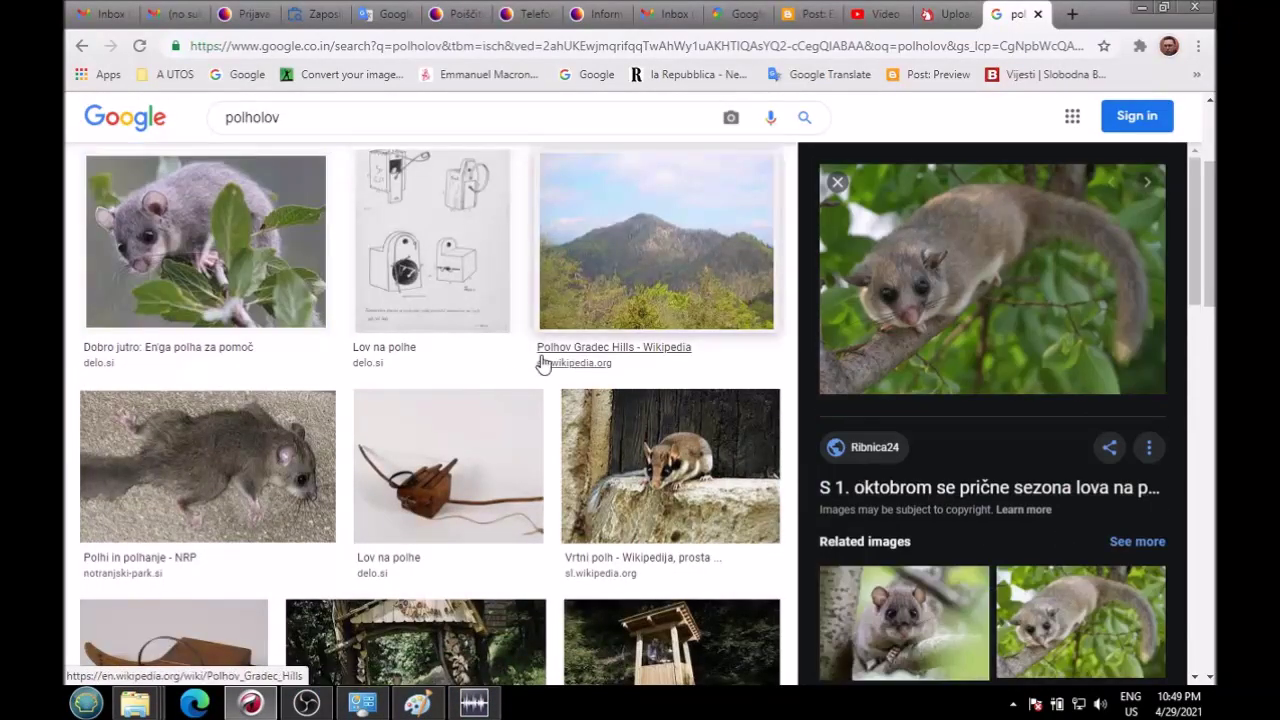
scroll(202, 500, down, 2)
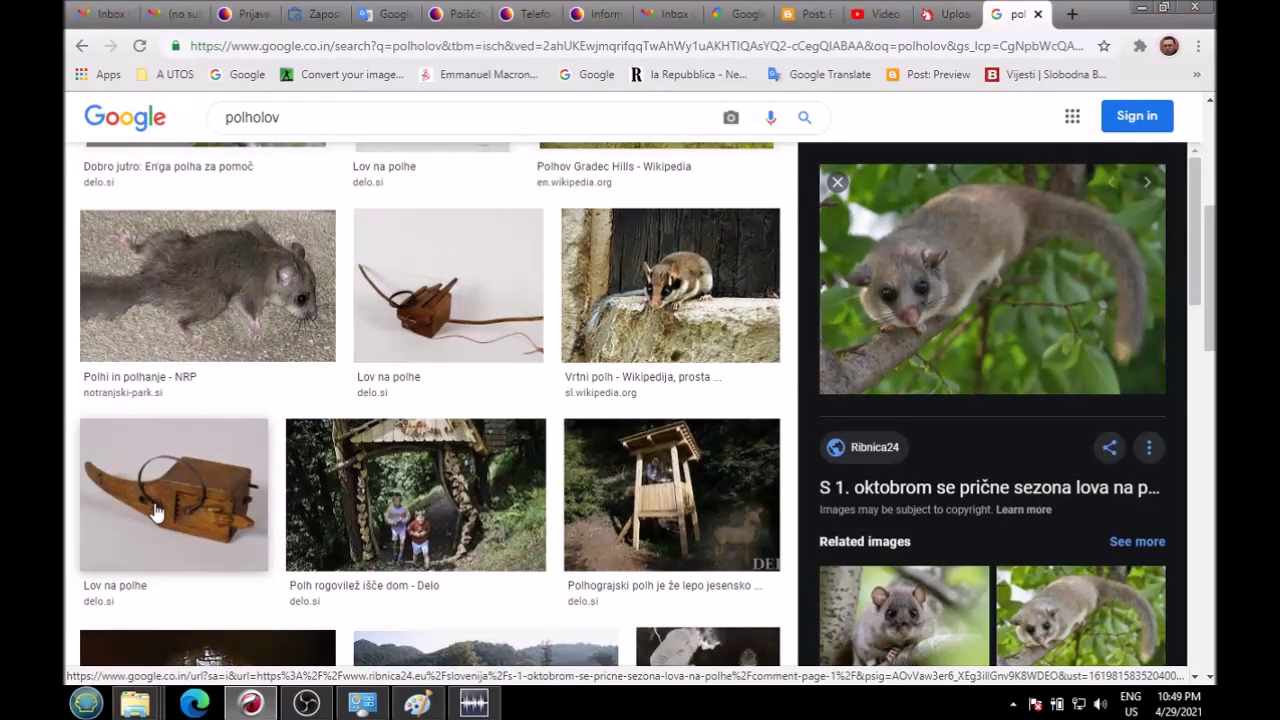
click(163, 512)
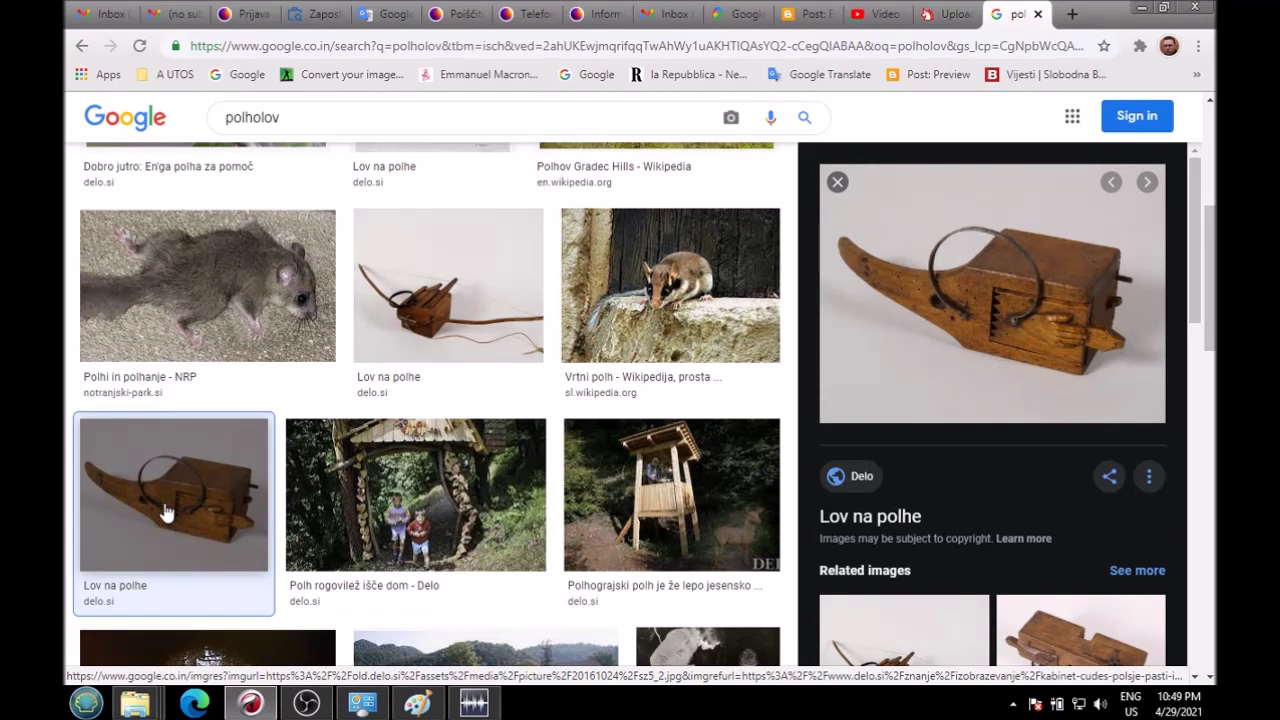
Step: Scroll through more results and preview the Polhanje black-and-white and Polhanje! Piran Café photos
scroll(697, 430, down, 3)
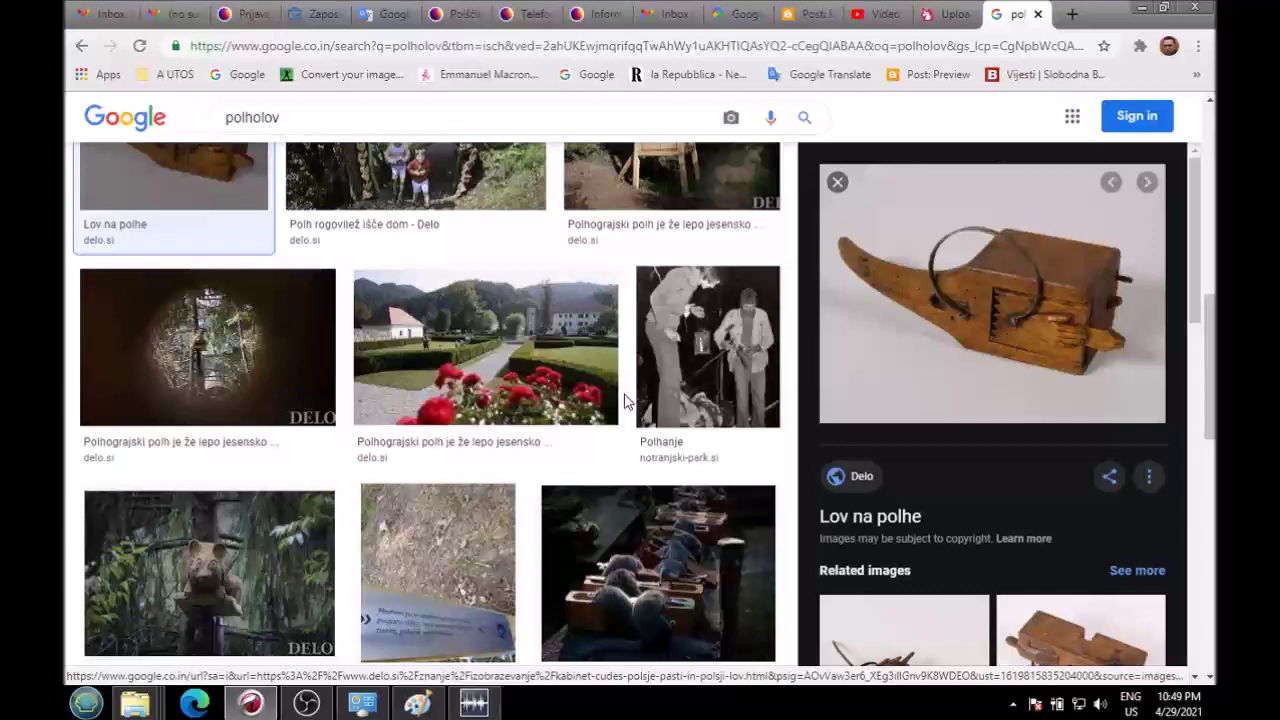
scroll(617, 414, down, 2)
scroll(615, 408, down, 6)
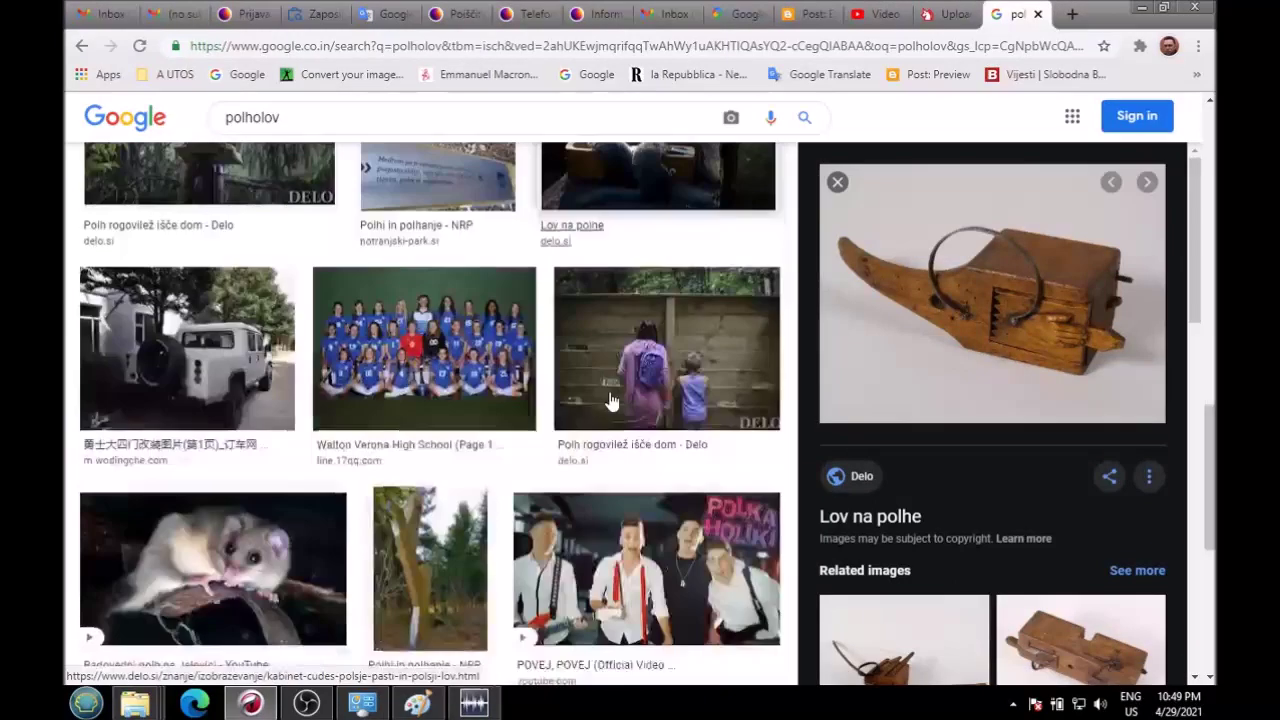
scroll(971, 362, down, 5)
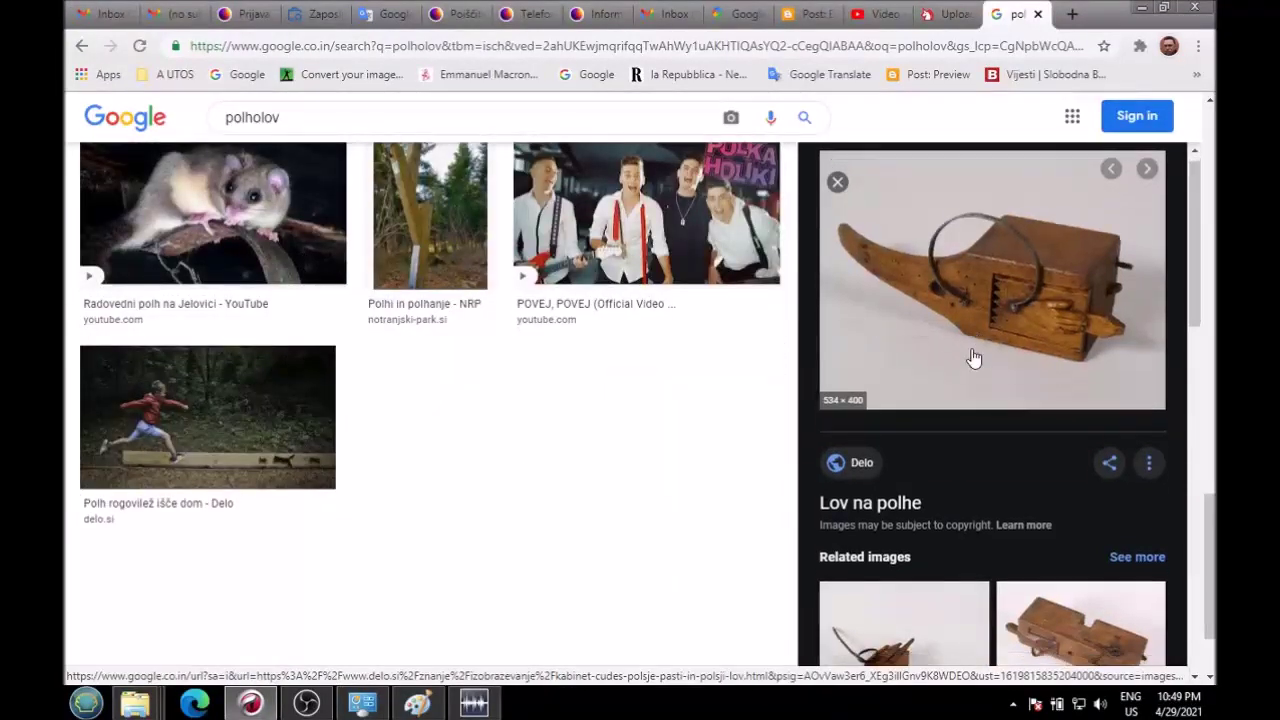
scroll(971, 369, down, 5)
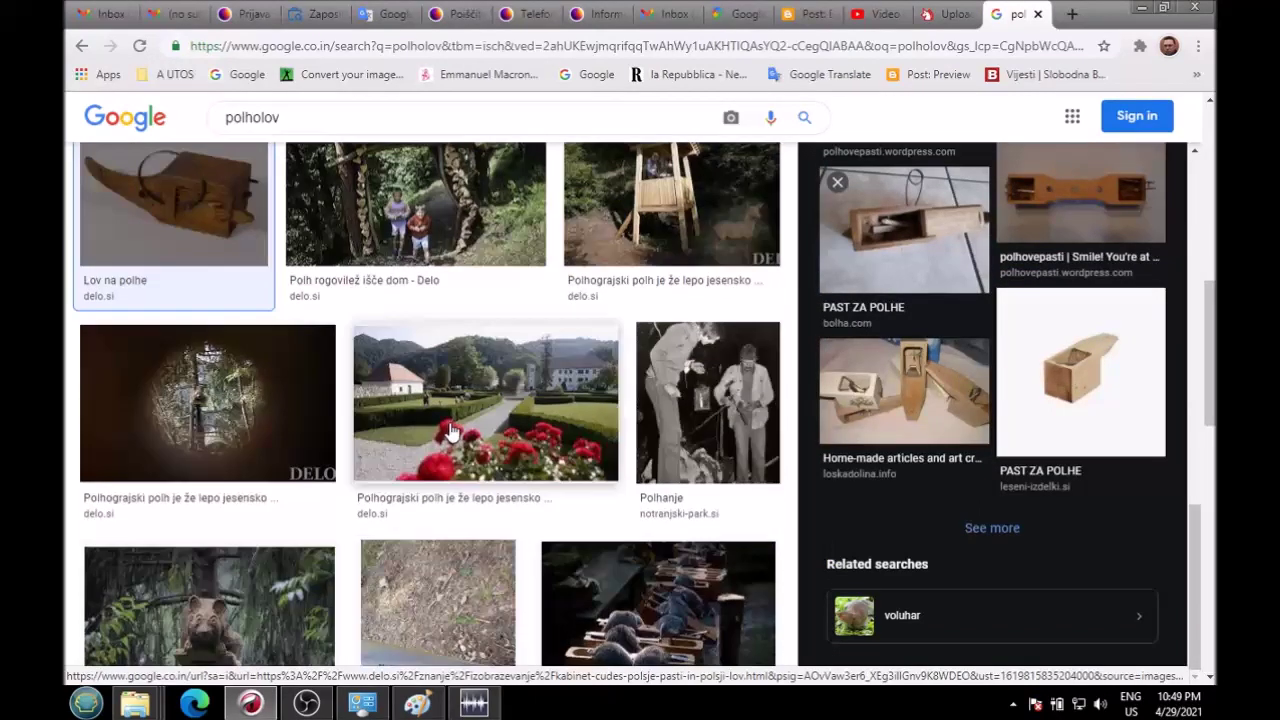
scroll(455, 430, down, 2)
scroll(455, 430, up, 5)
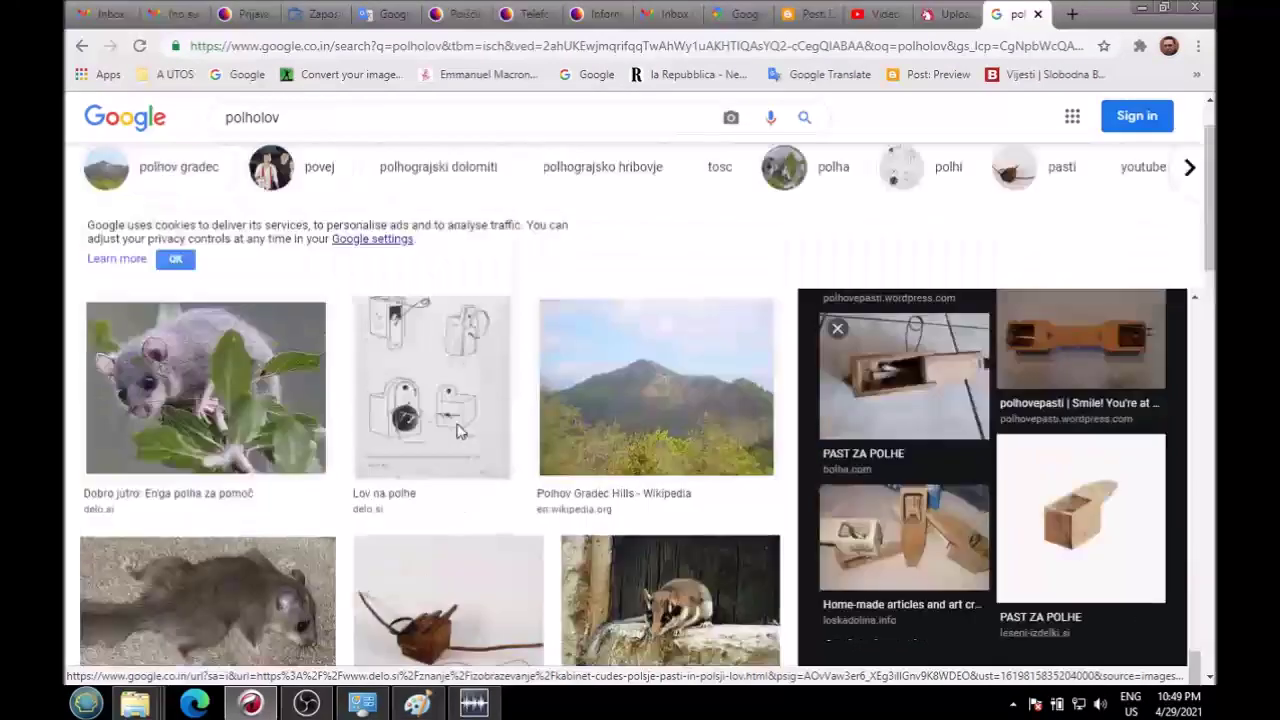
scroll(457, 432, down, 5)
scroll(458, 432, down, 1)
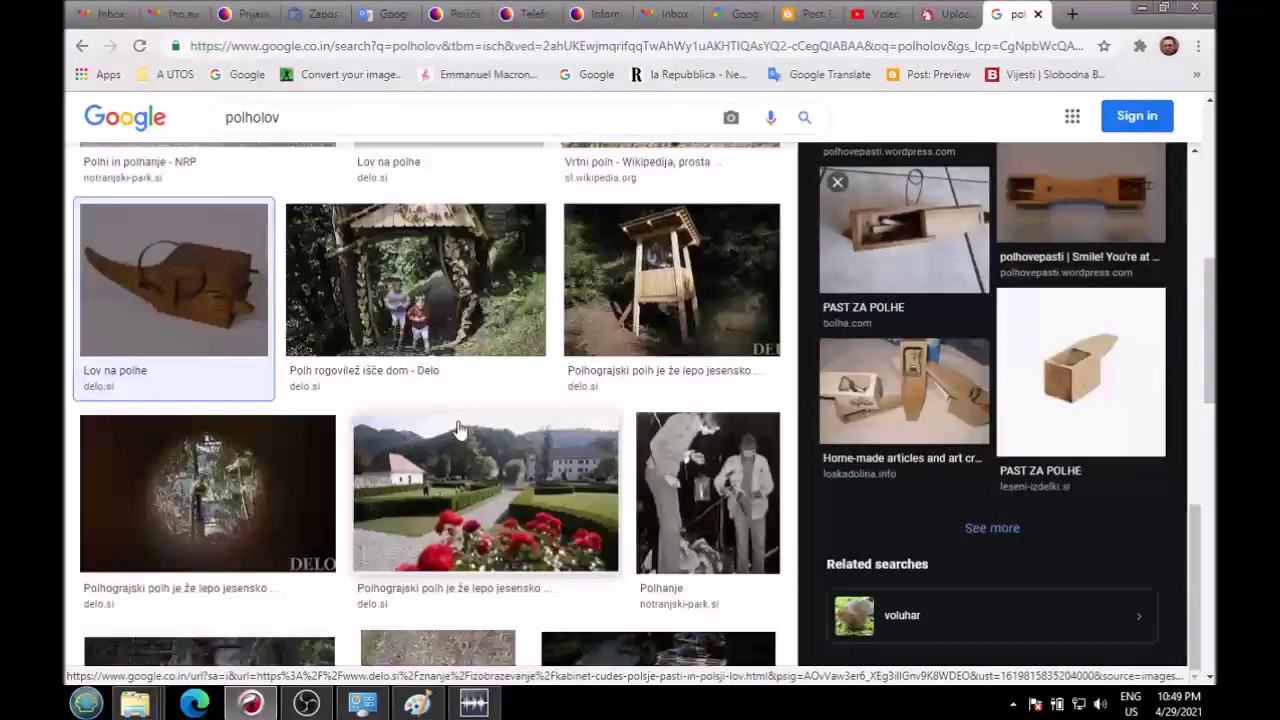
scroll(534, 374, down, 1)
scroll(534, 376, up, 5)
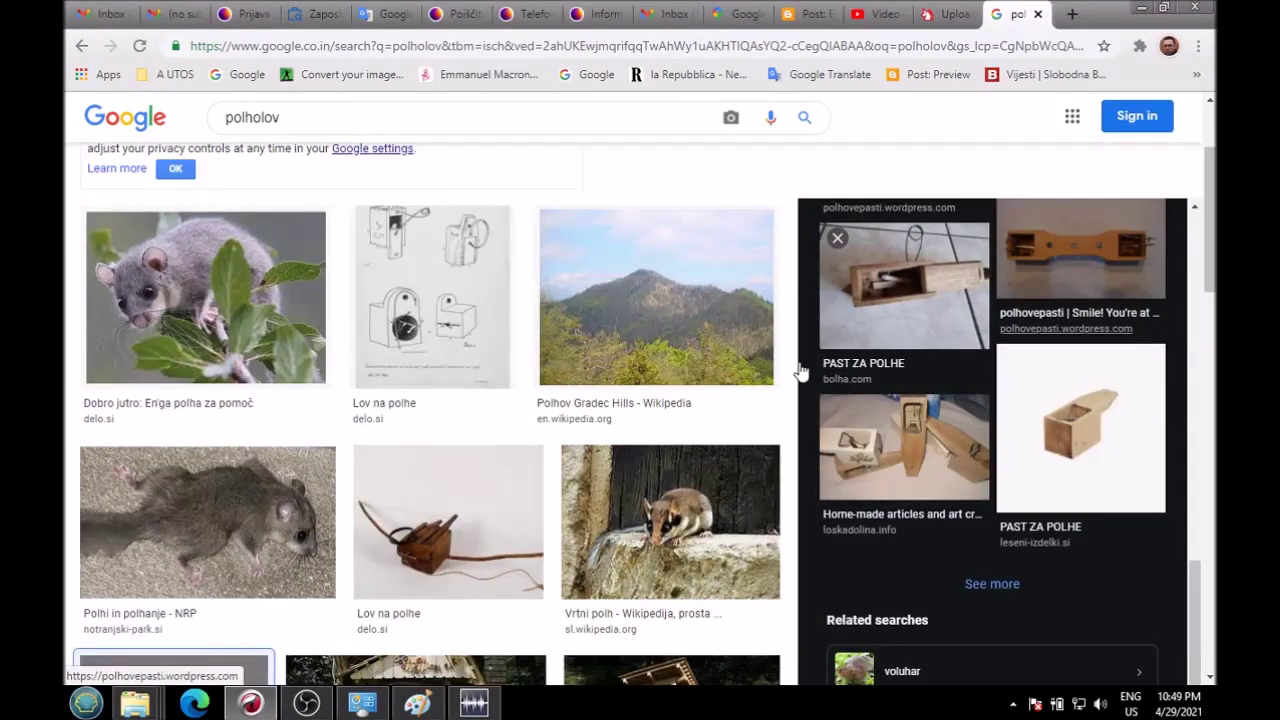
scroll(409, 470, down, 7)
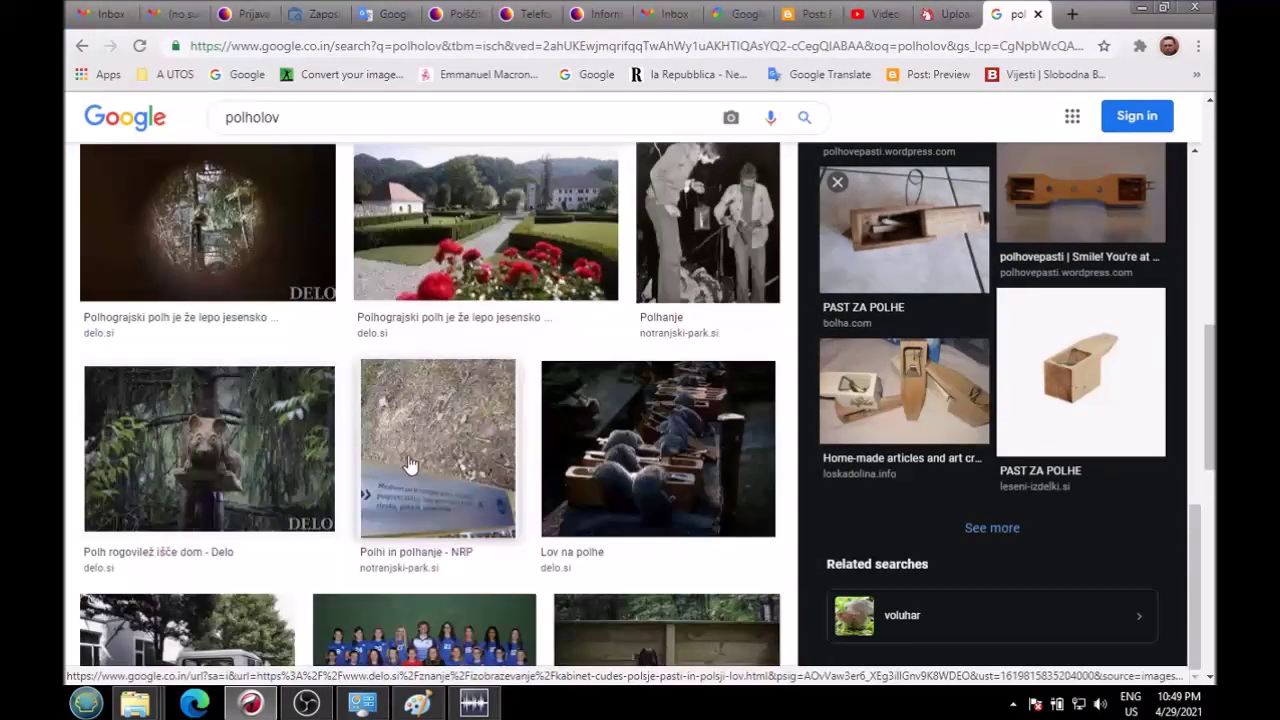
scroll(409, 465, down, 4)
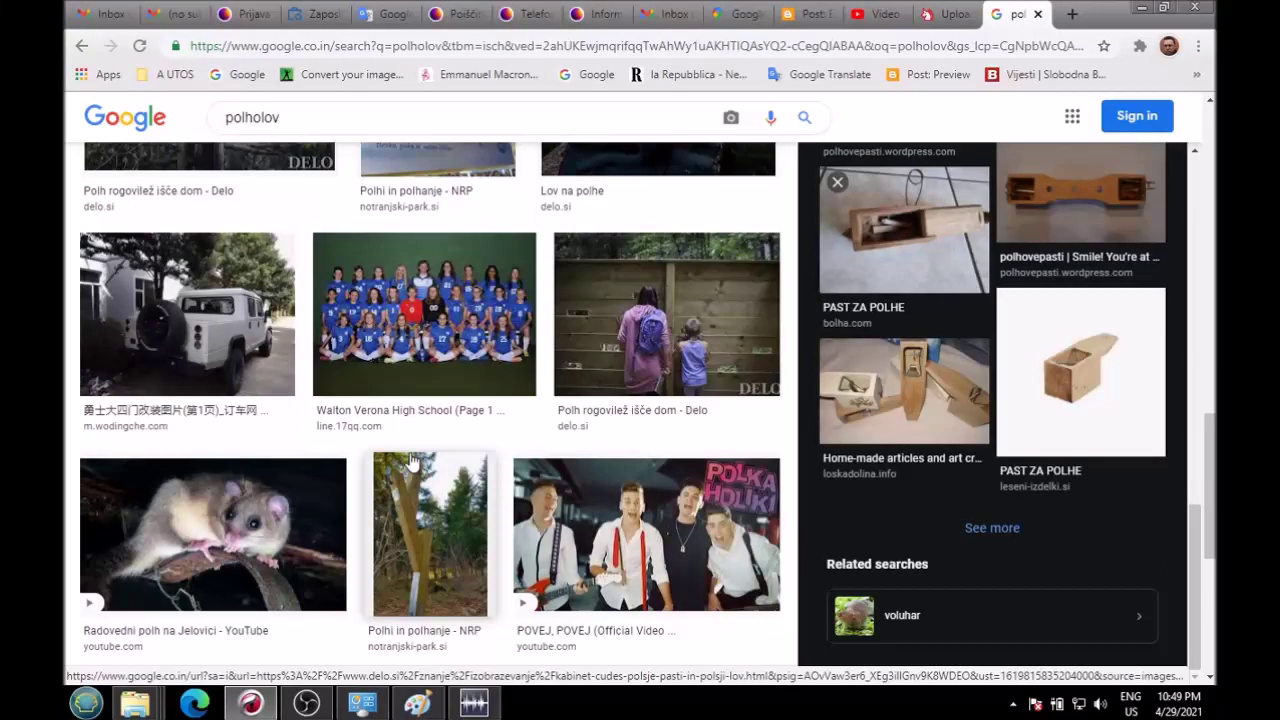
scroll(410, 460, down, 1)
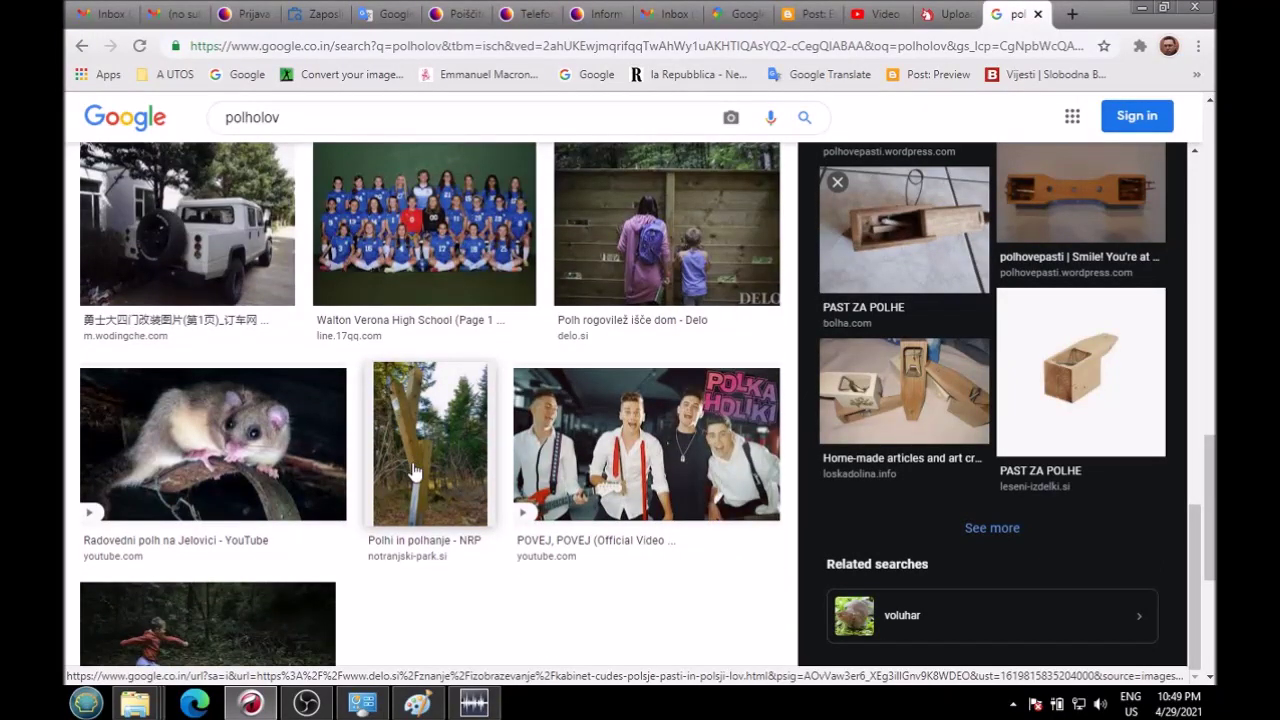
scroll(413, 472, up, 12)
scroll(550, 510, down, 5)
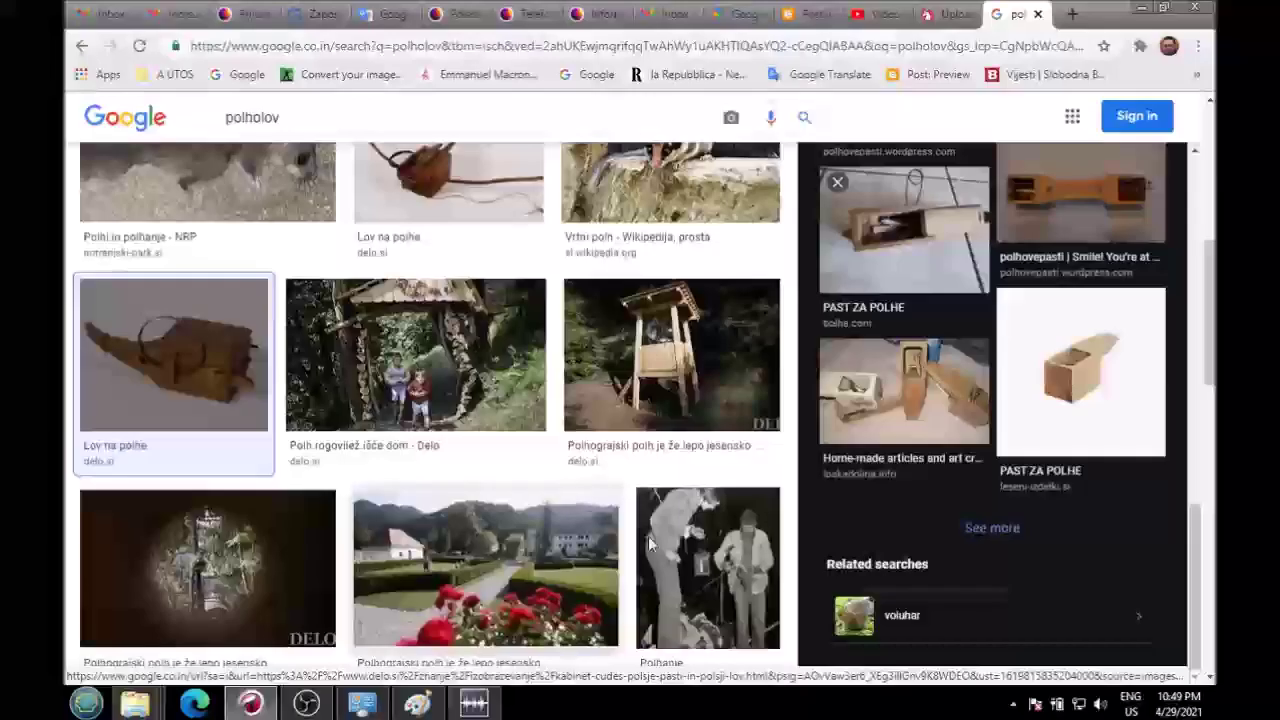
click(648, 540)
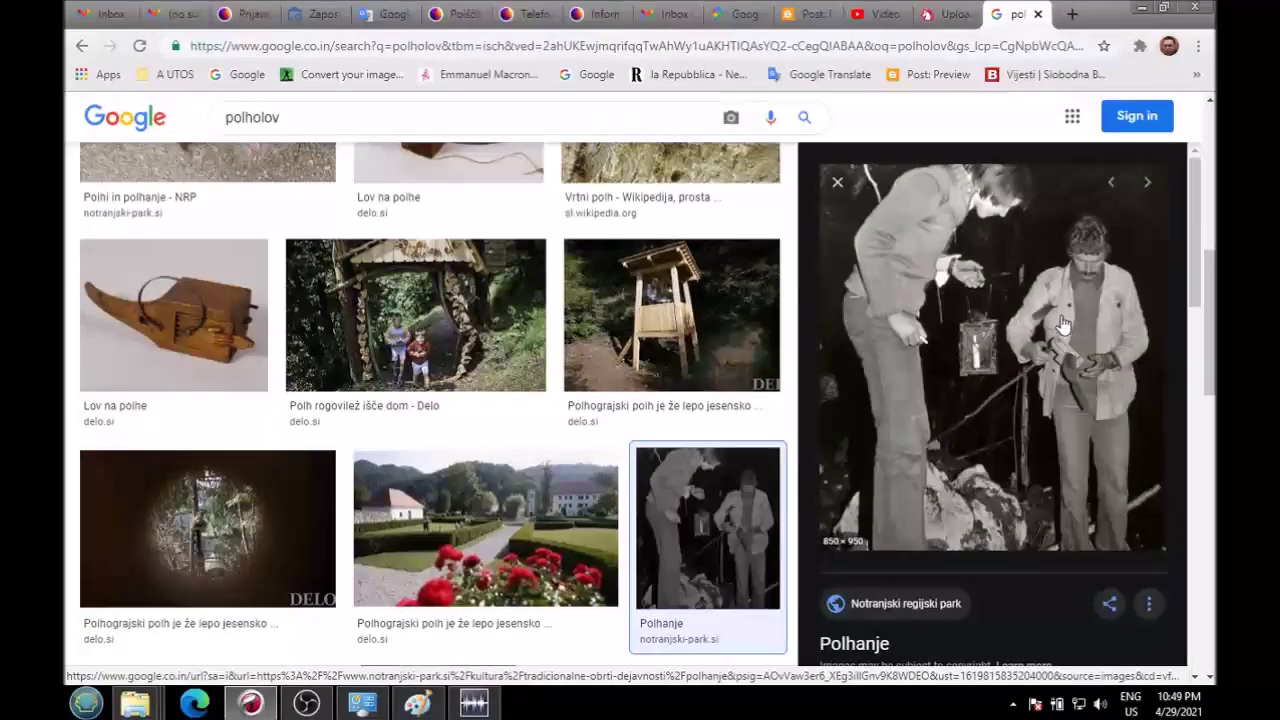
scroll(1056, 272, down, 5)
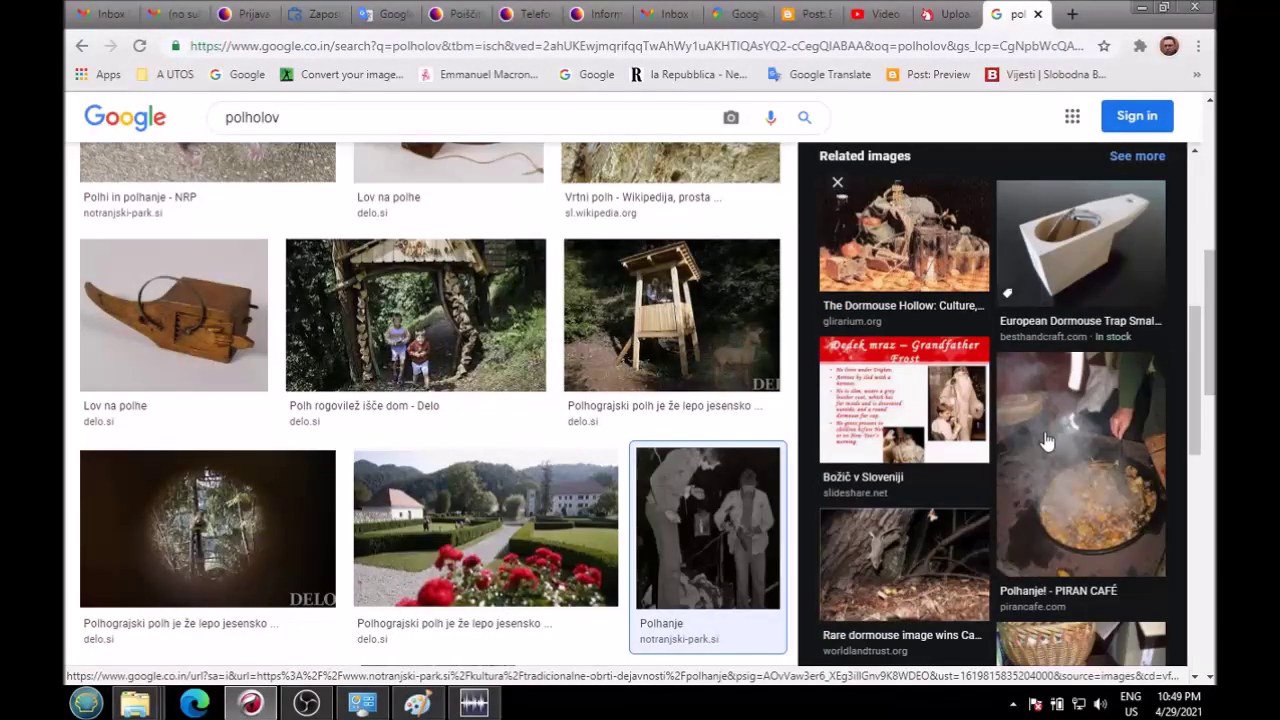
click(1045, 416)
Step: Open the Piran Café source page in a new tab, skim it, and close it
click(962, 295)
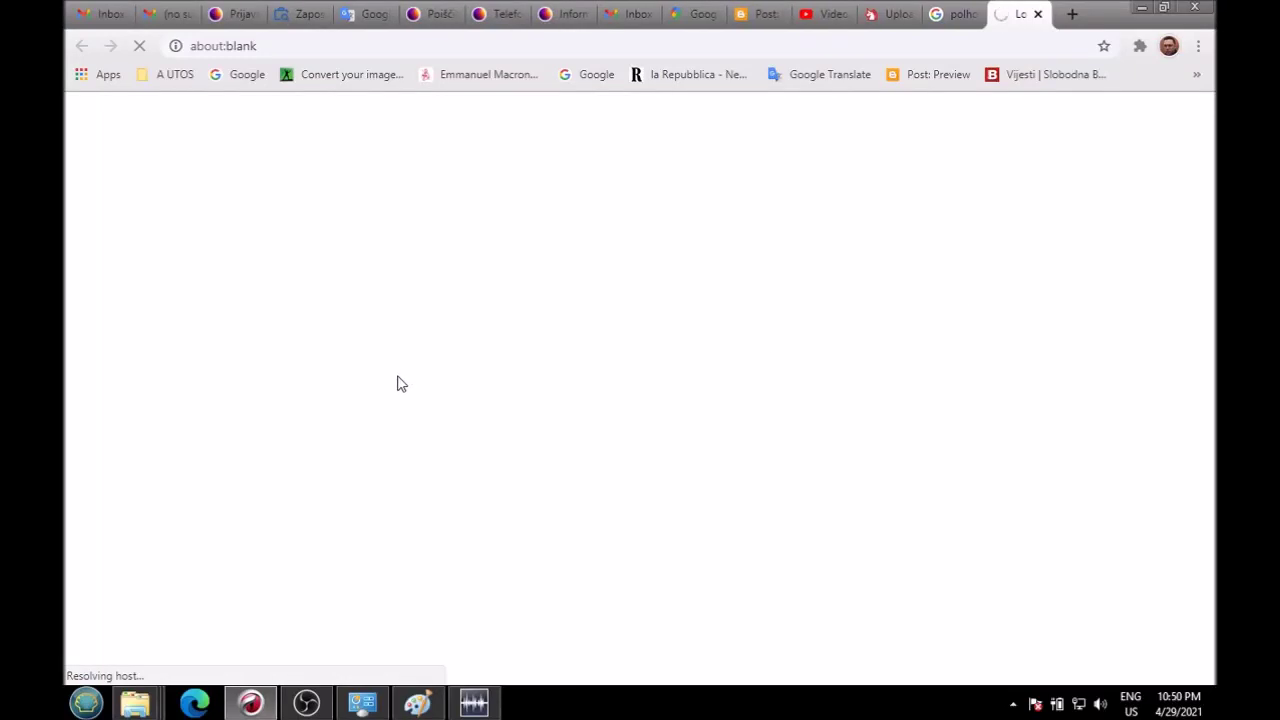
scroll(400, 381, down, 5)
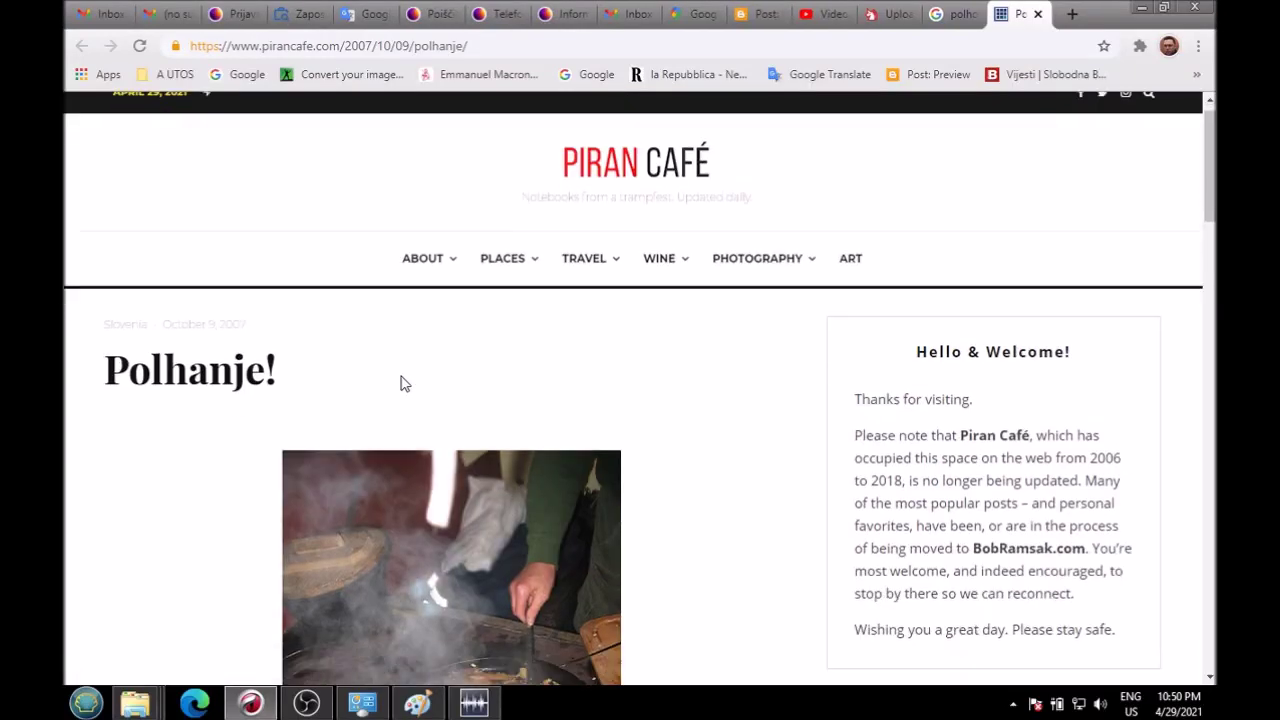
scroll(705, 376, down, 10)
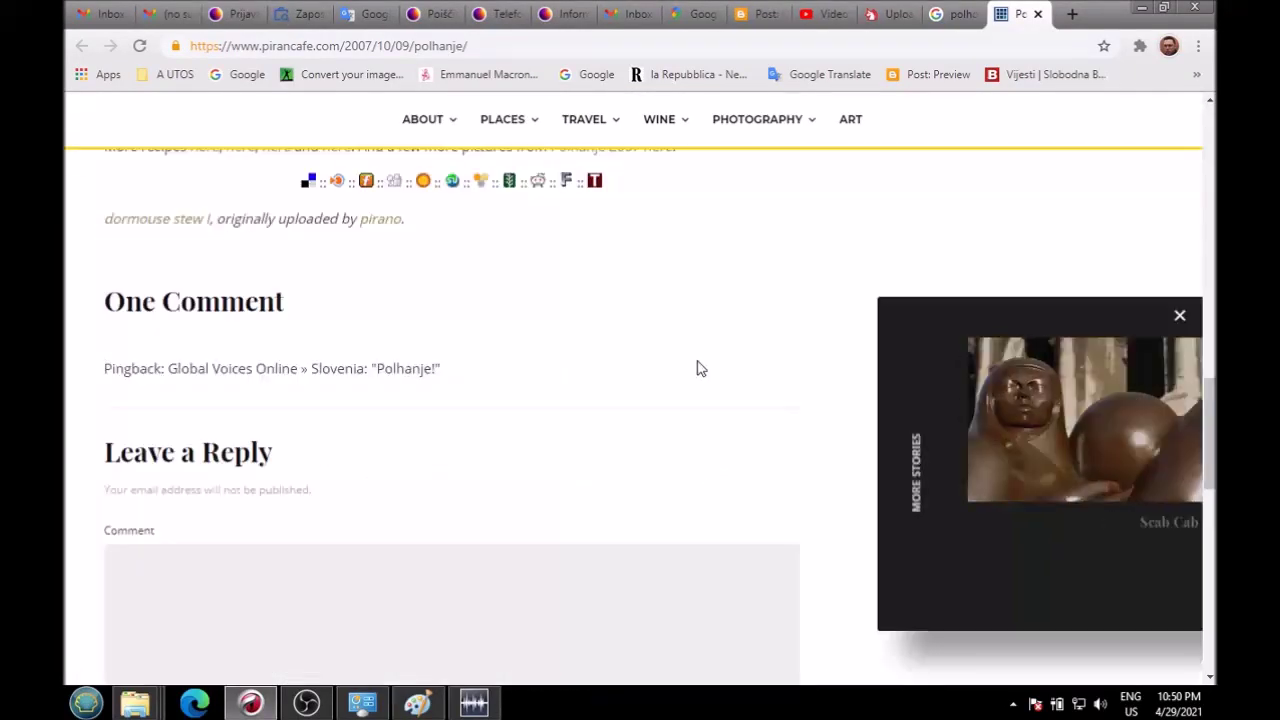
scroll(697, 366, up, 15)
scroll(688, 386, up, 3)
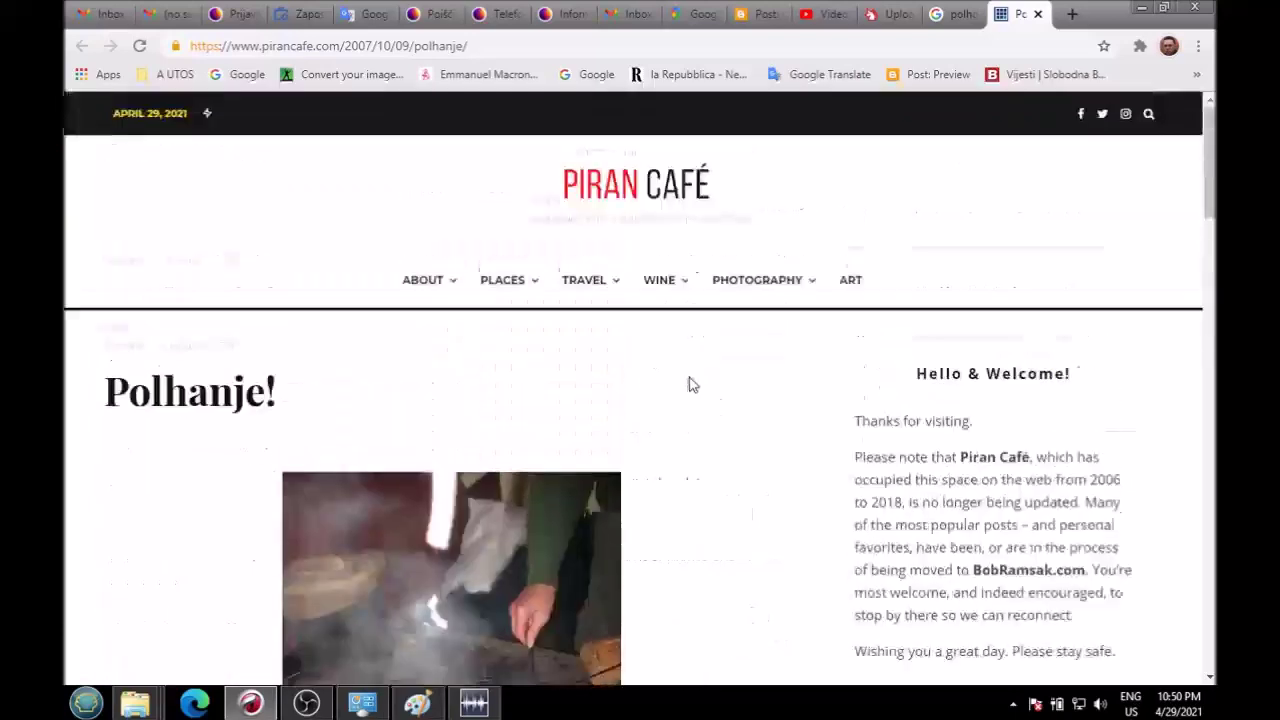
click(1039, 14)
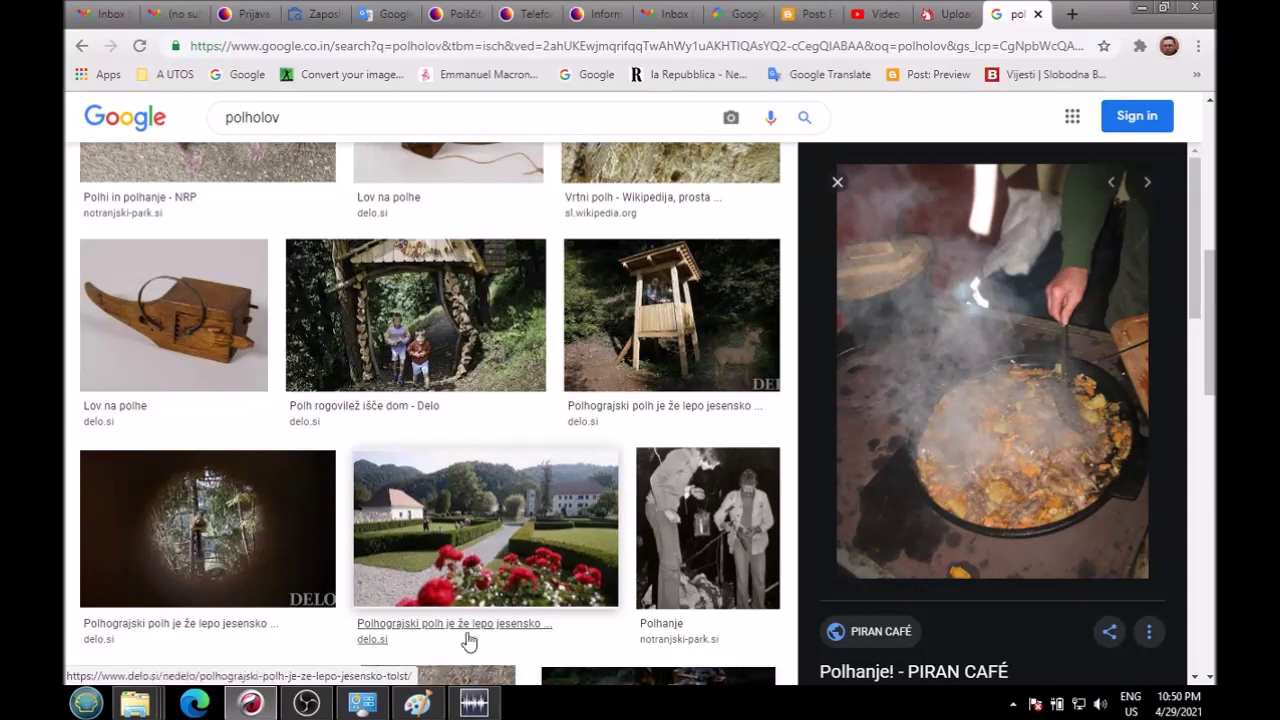
Step: Glance at the WavePad recording and minimize it back to the image results
mouse_move(478, 708)
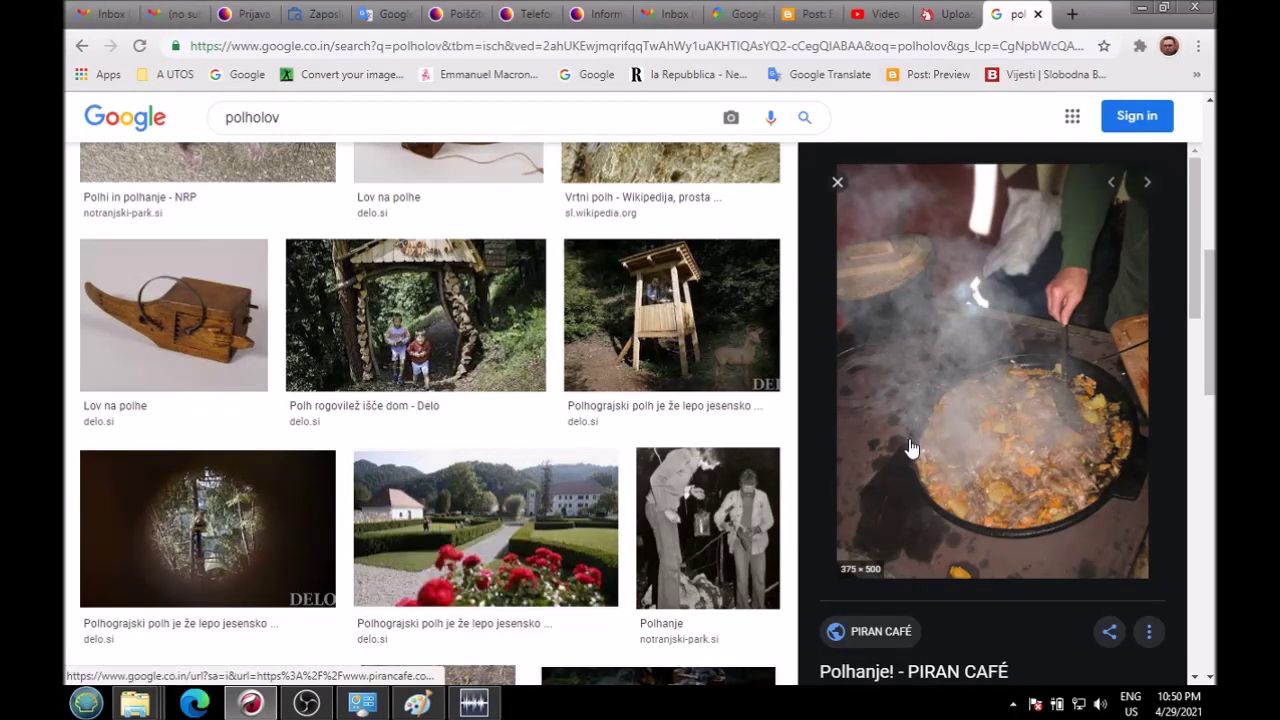
scroll(910, 438, up, 5)
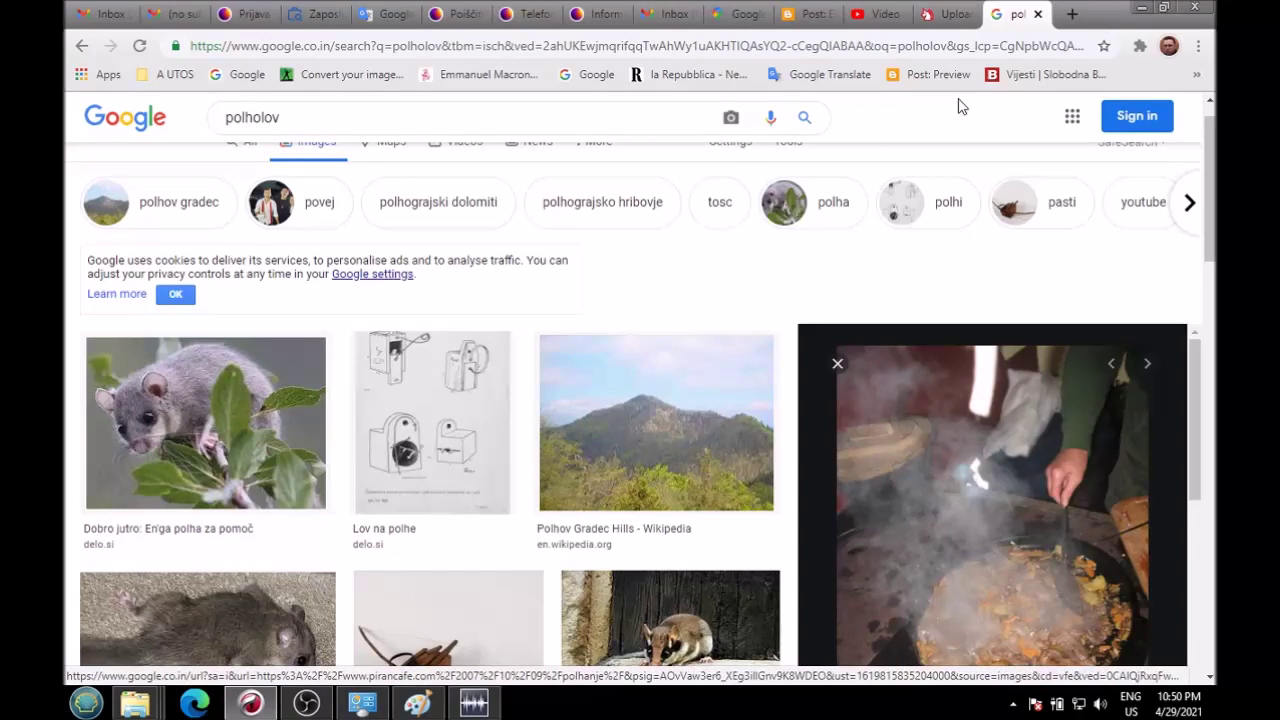
click(476, 706)
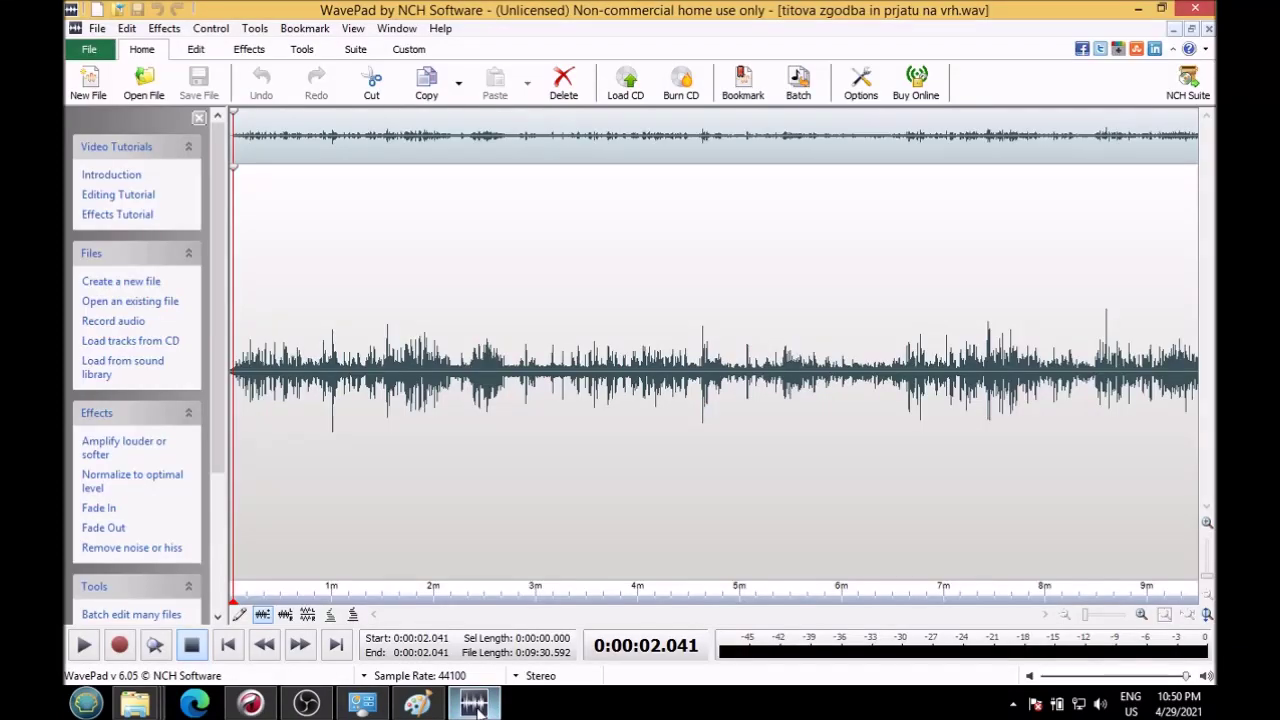
click(477, 706)
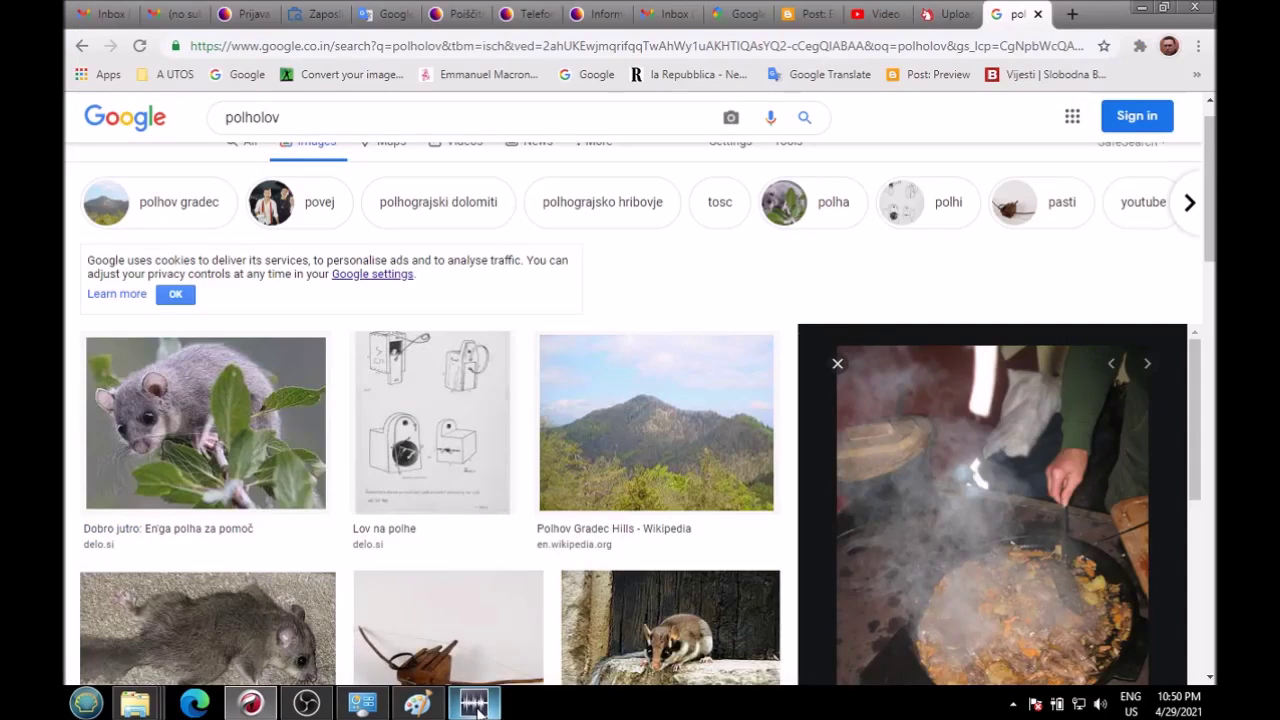
Step: Pan and zoom the Štatenberk satellite view over its fields, forest, houses and bus stop
click(730, 14)
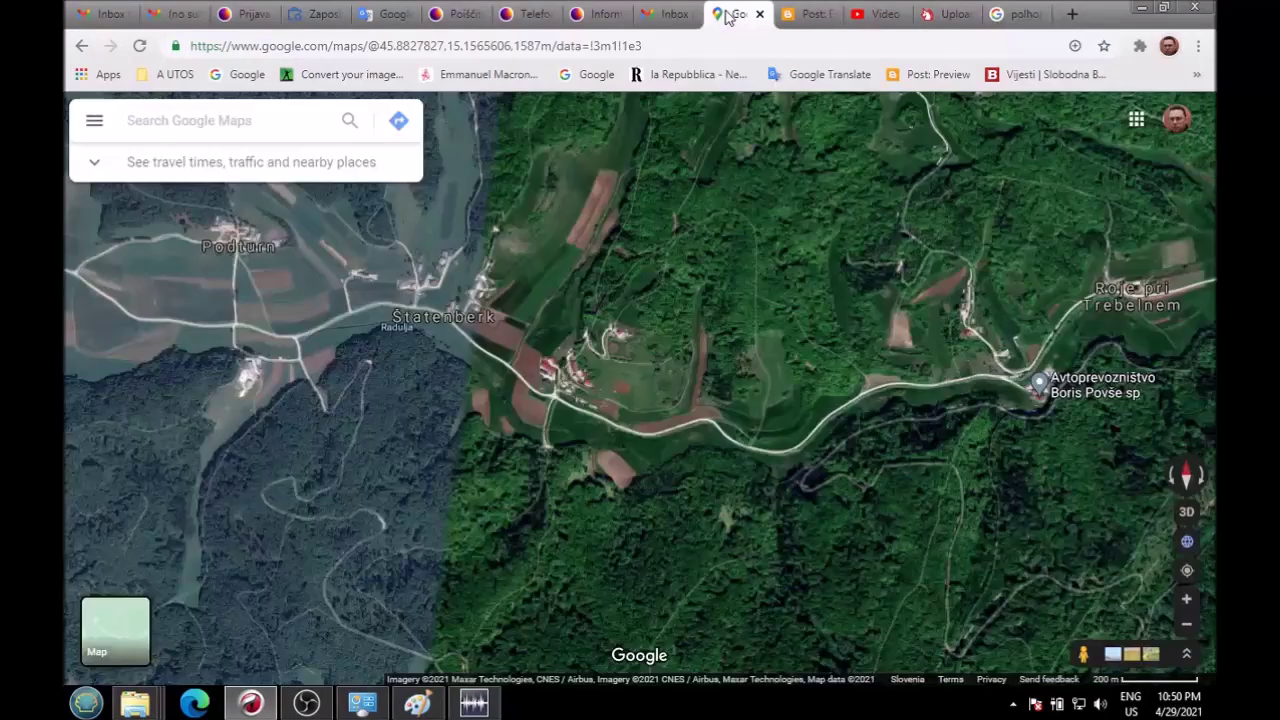
drag(617, 368, 730, 401)
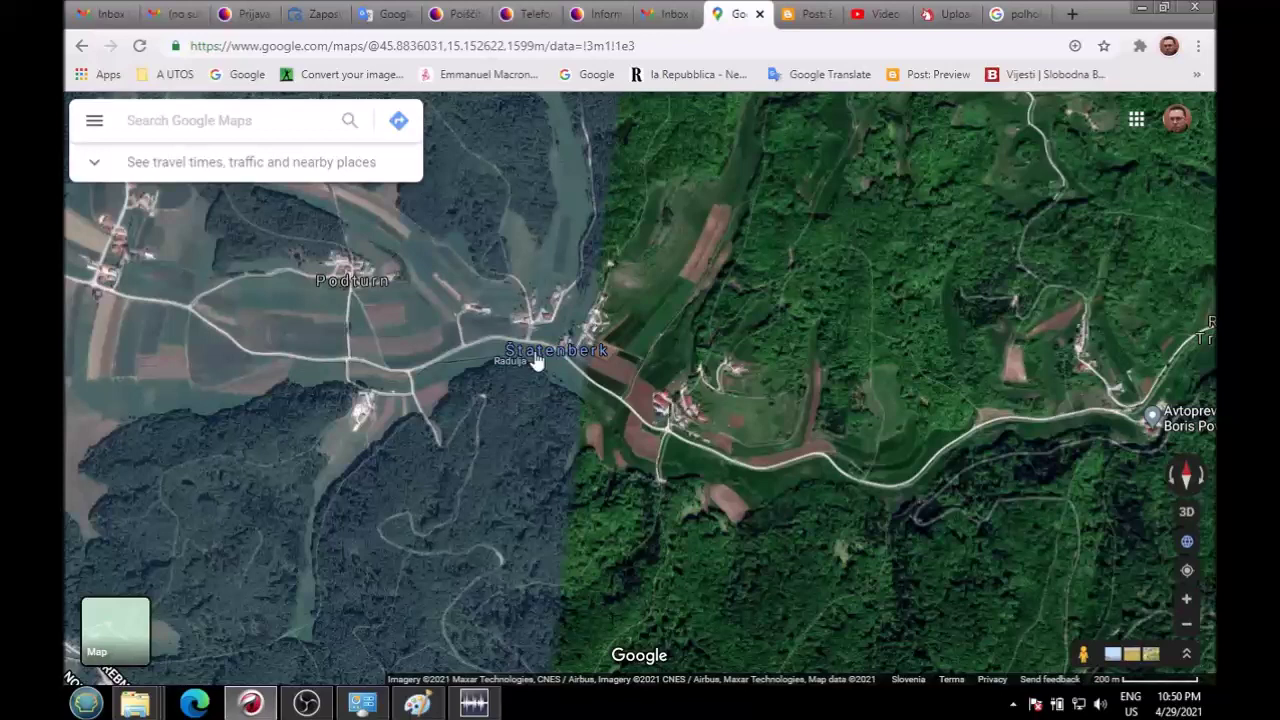
drag(927, 374, 425, 310)
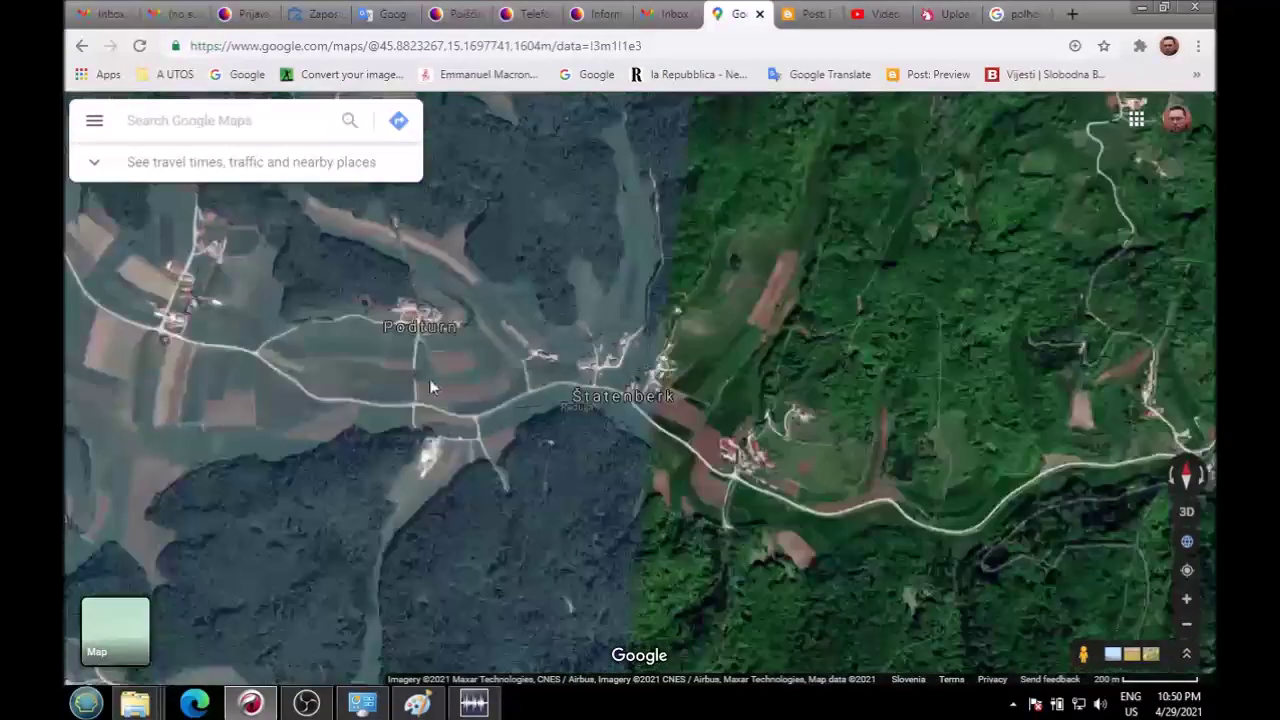
drag(431, 388, 918, 377)
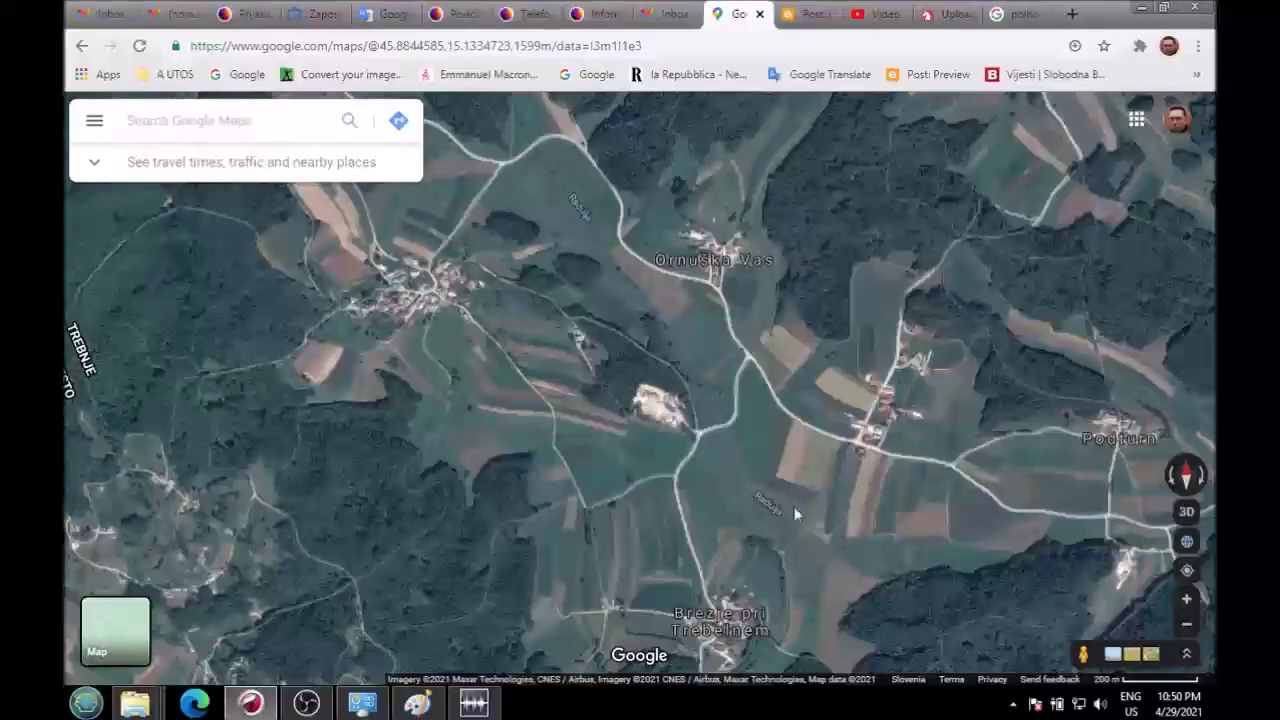
drag(794, 508, 634, 560)
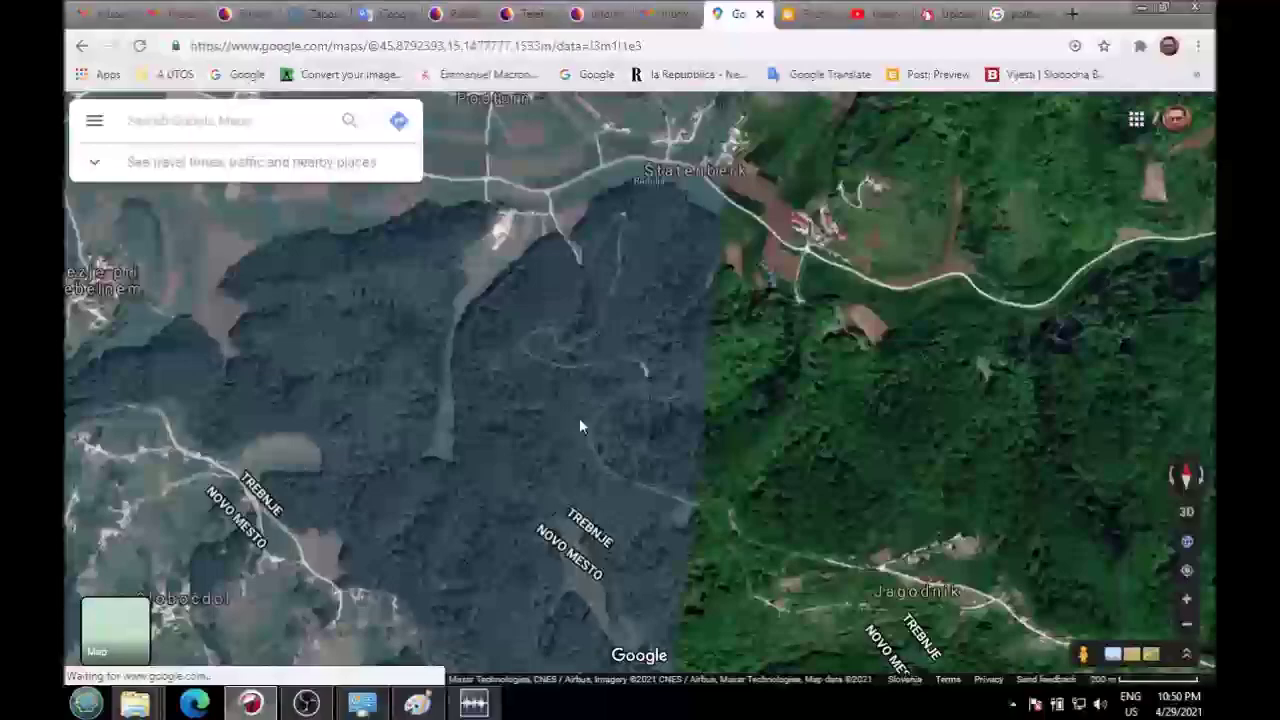
scroll(579, 418, up, 4)
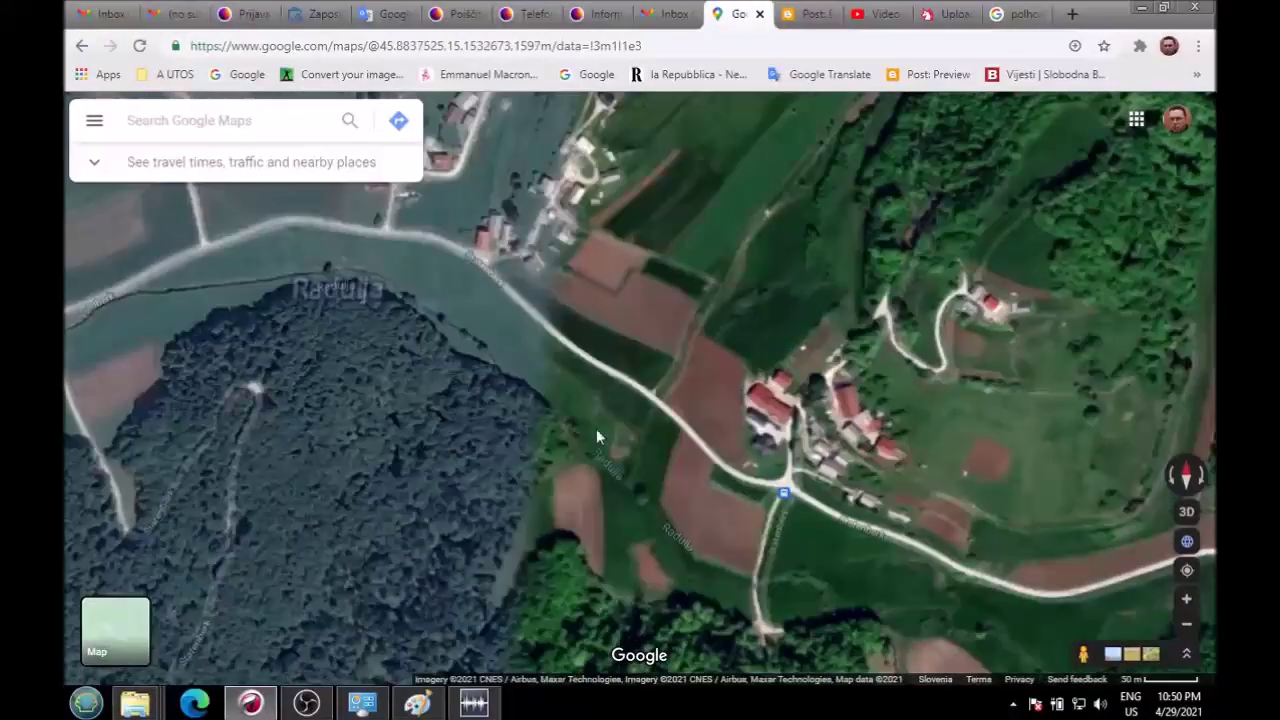
drag(596, 428, 391, 366)
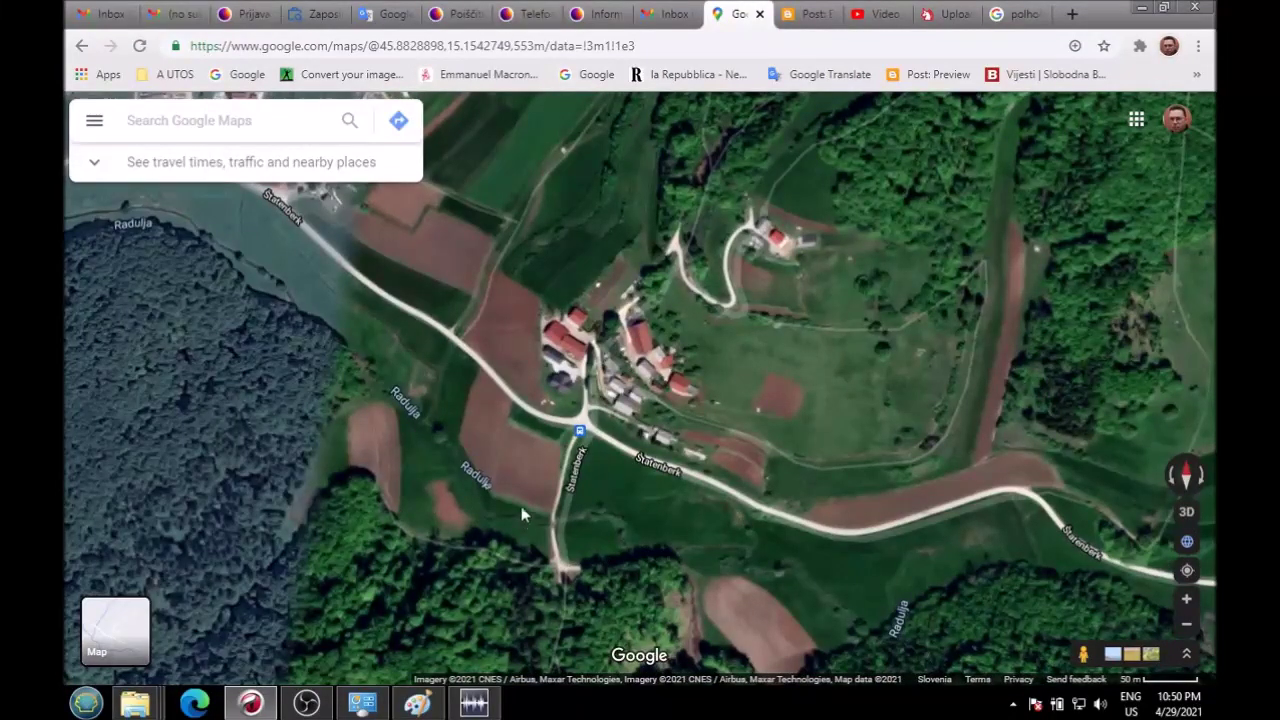
scroll(511, 490, up, 1)
scroll(810, 420, down, 2)
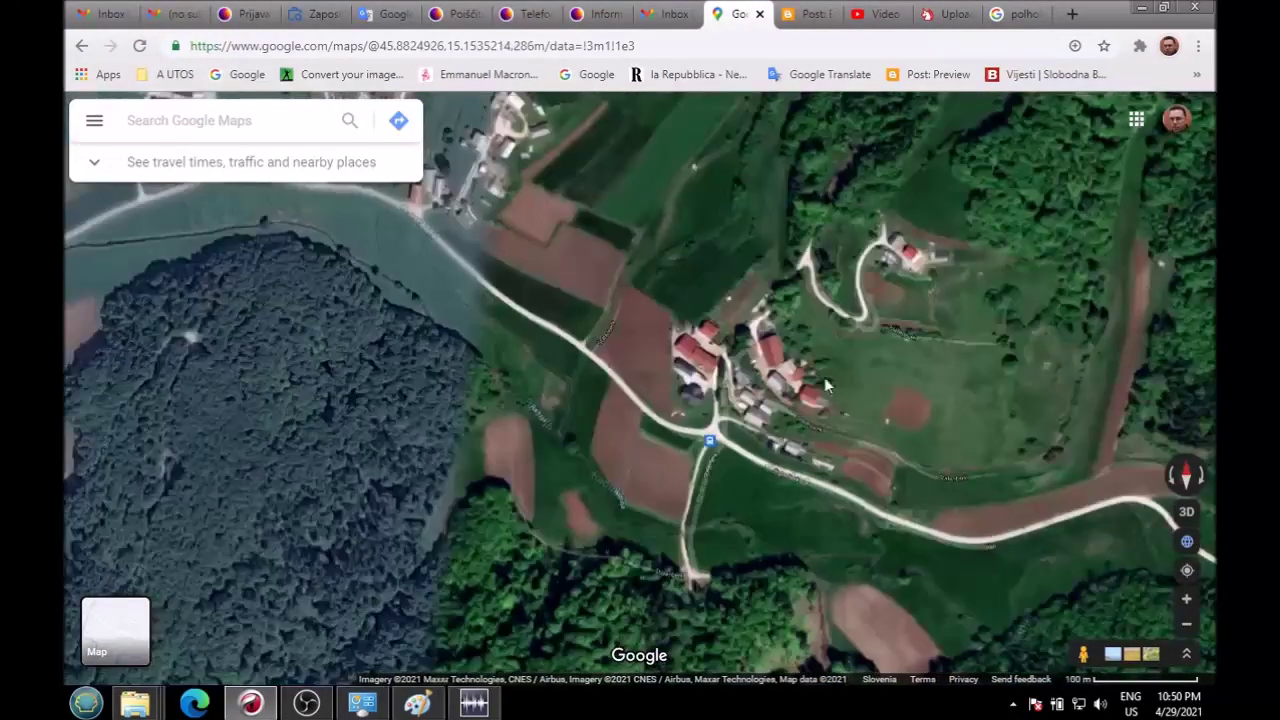
drag(825, 385, 578, 365)
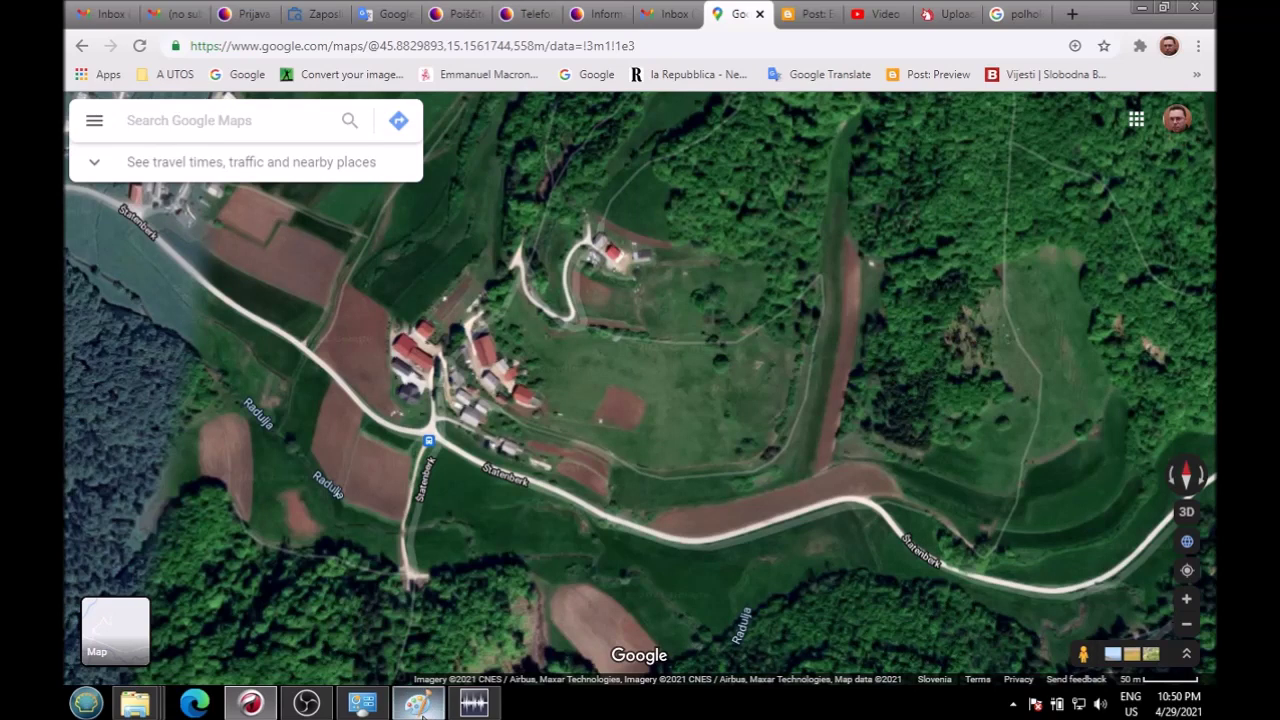
Step: Zoom out and pan east past Golušnik and Trška Gora to Srednje Grčevje
mouse_move(421, 712)
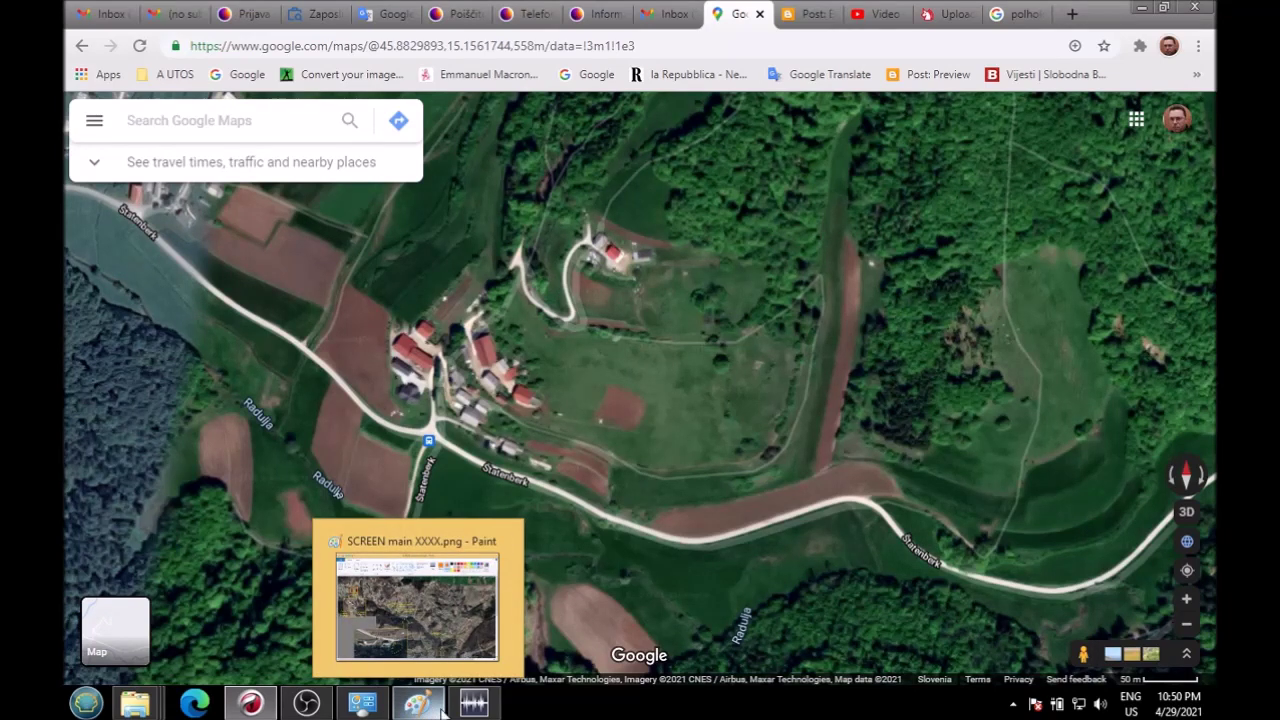
click(252, 706)
click(252, 706)
drag(511, 548, 705, 330)
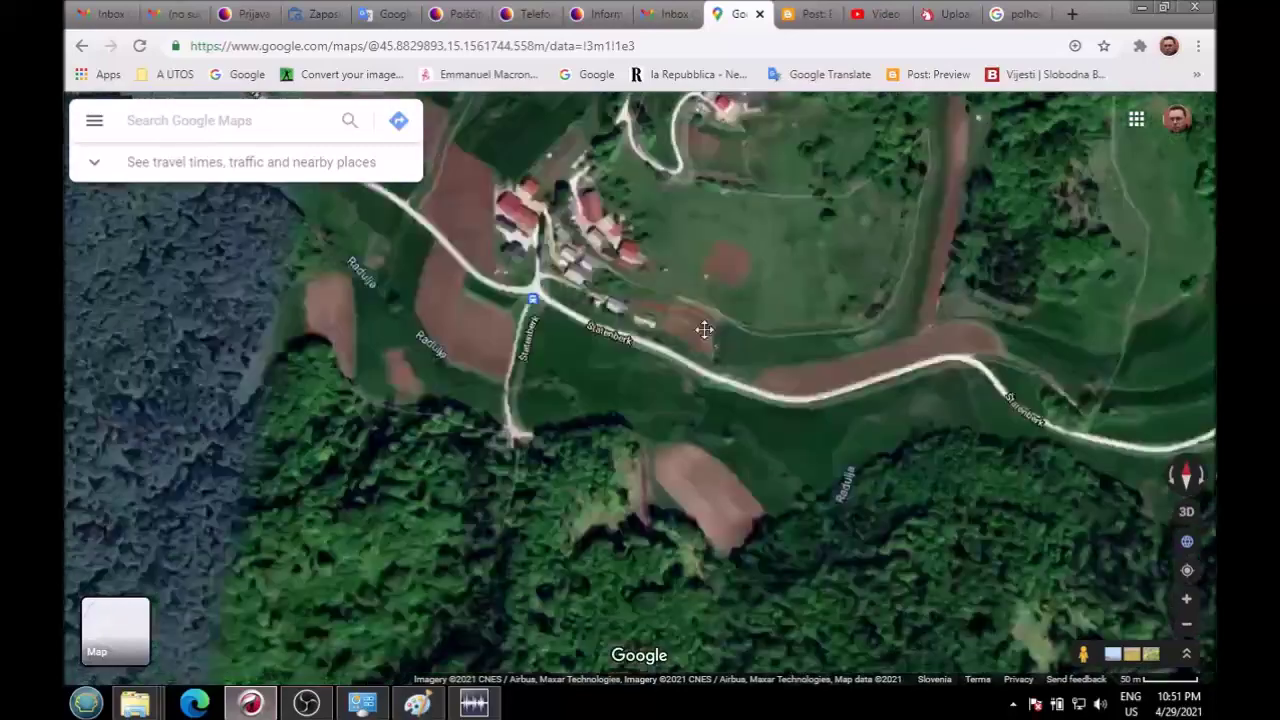
scroll(705, 330, down, 4)
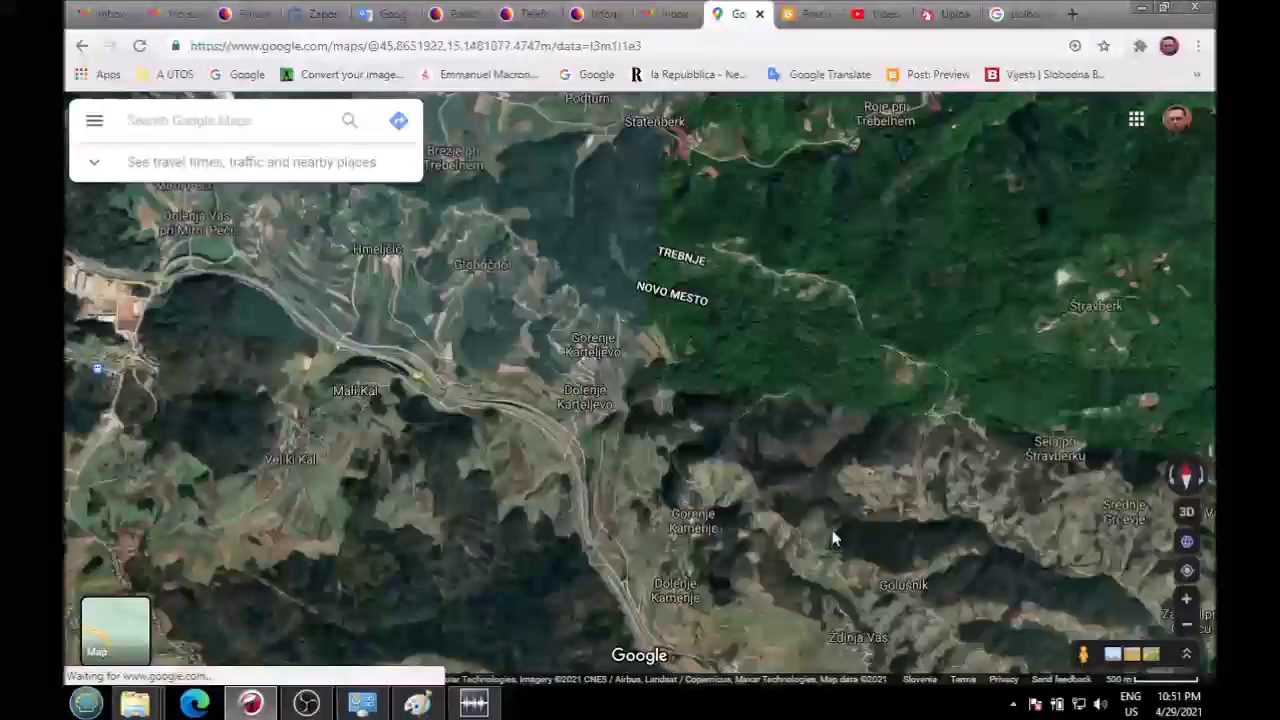
drag(835, 540, 746, 396)
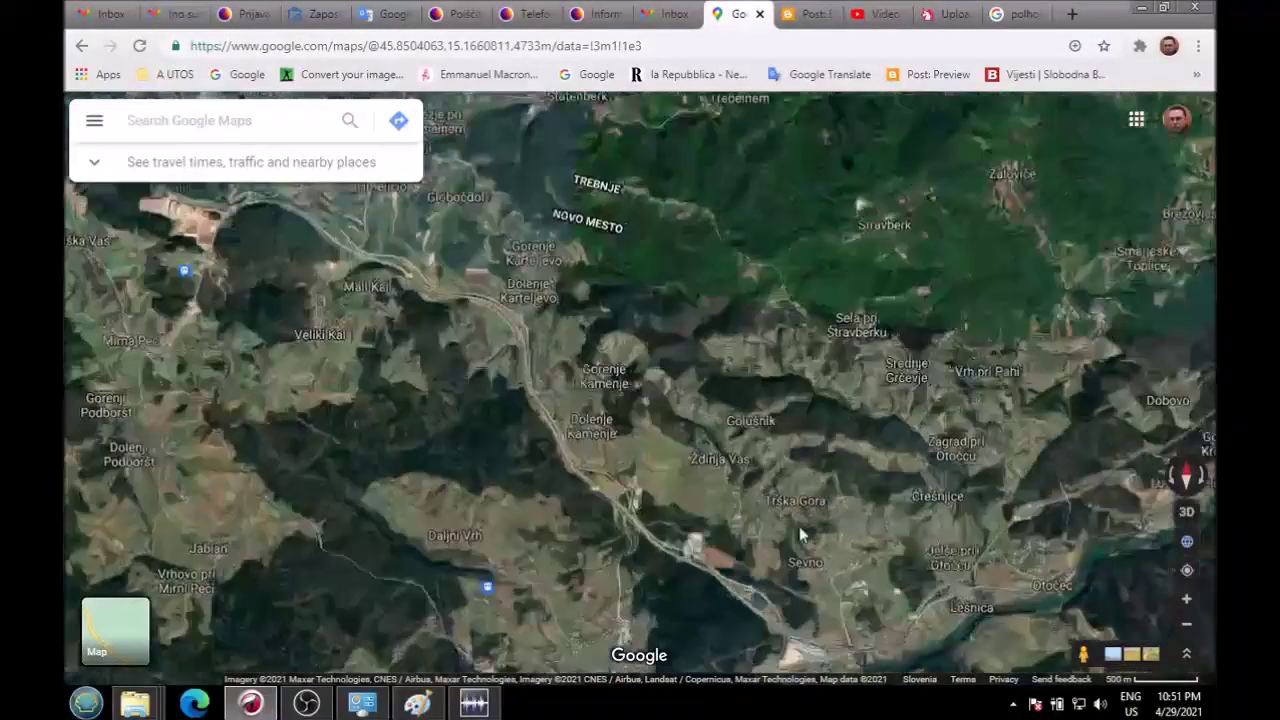
drag(800, 535, 560, 450)
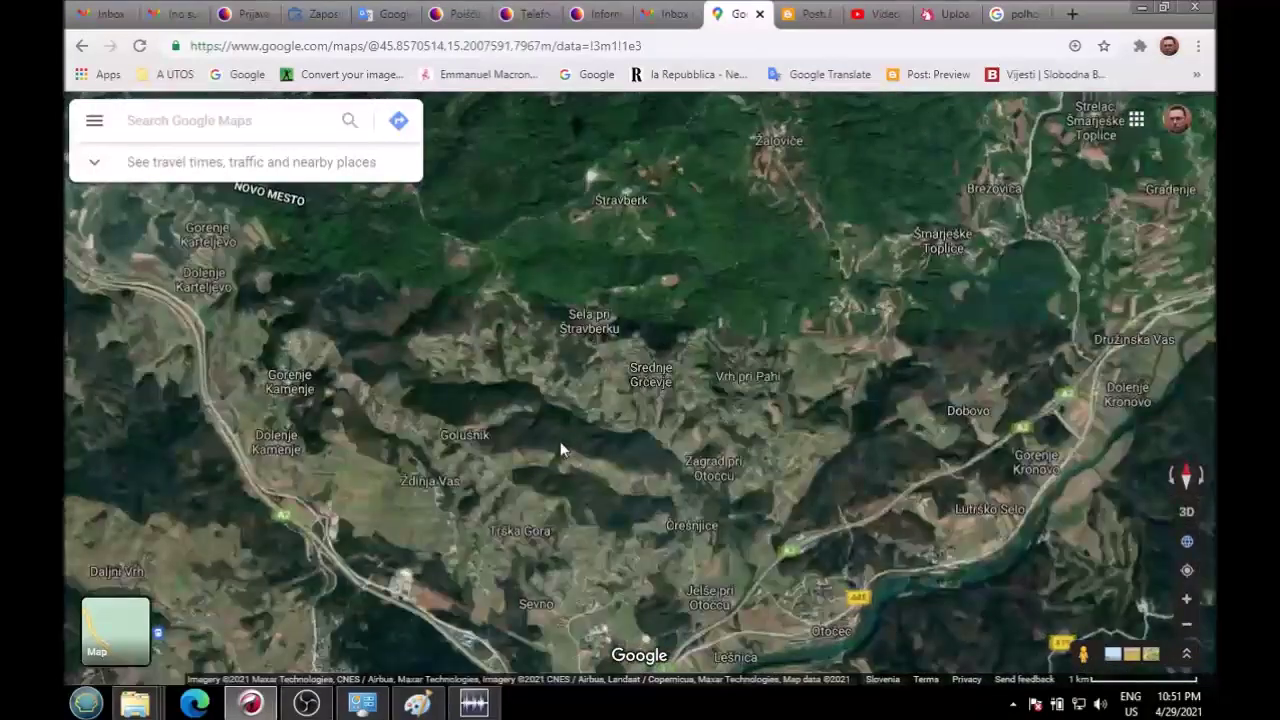
scroll(560, 450, up, 2)
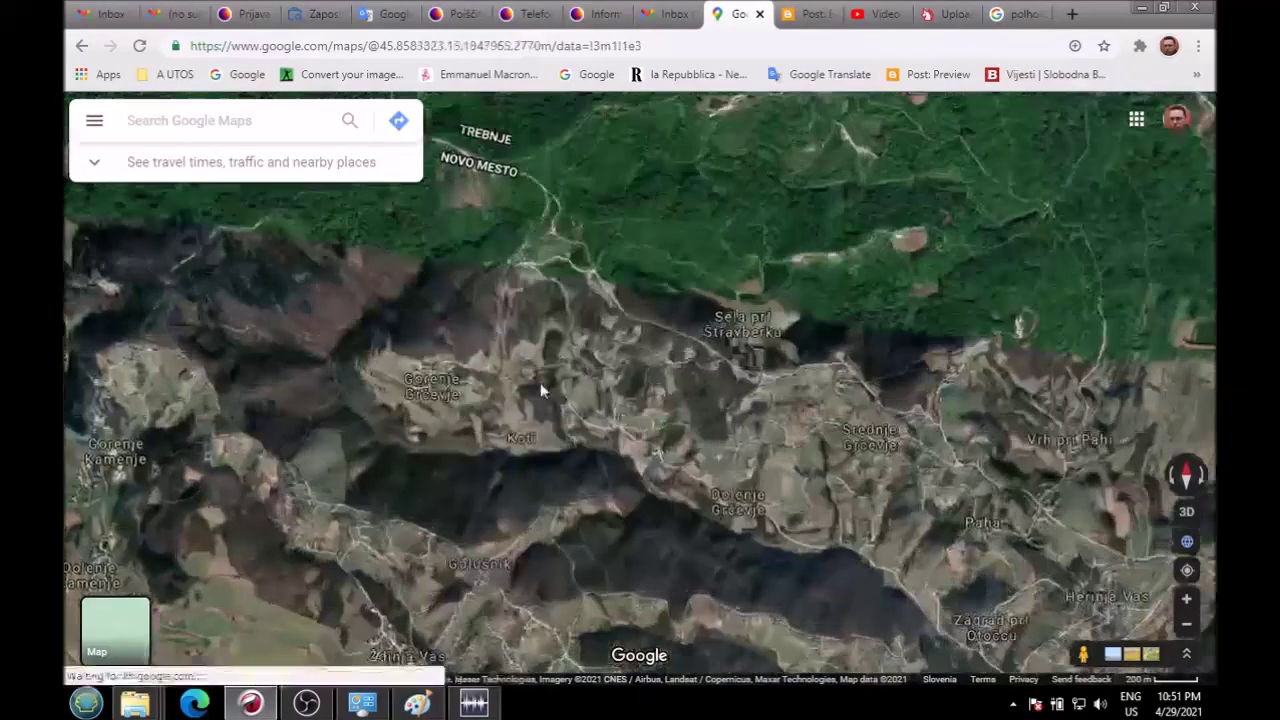
Step: Search Google Images for 'weekendhouse vineyard', browse the results, then return to the Maps tab
scroll(540, 382, up, 2)
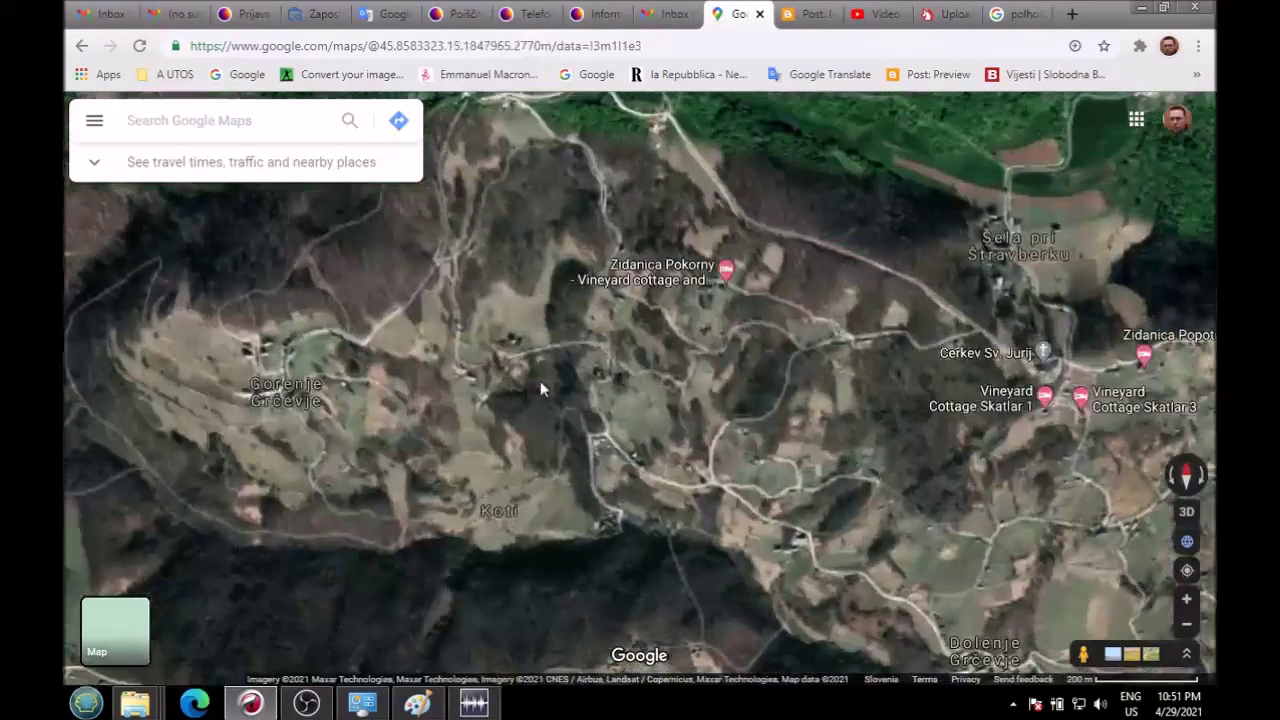
click(1015, 14)
key(ctrl+a)
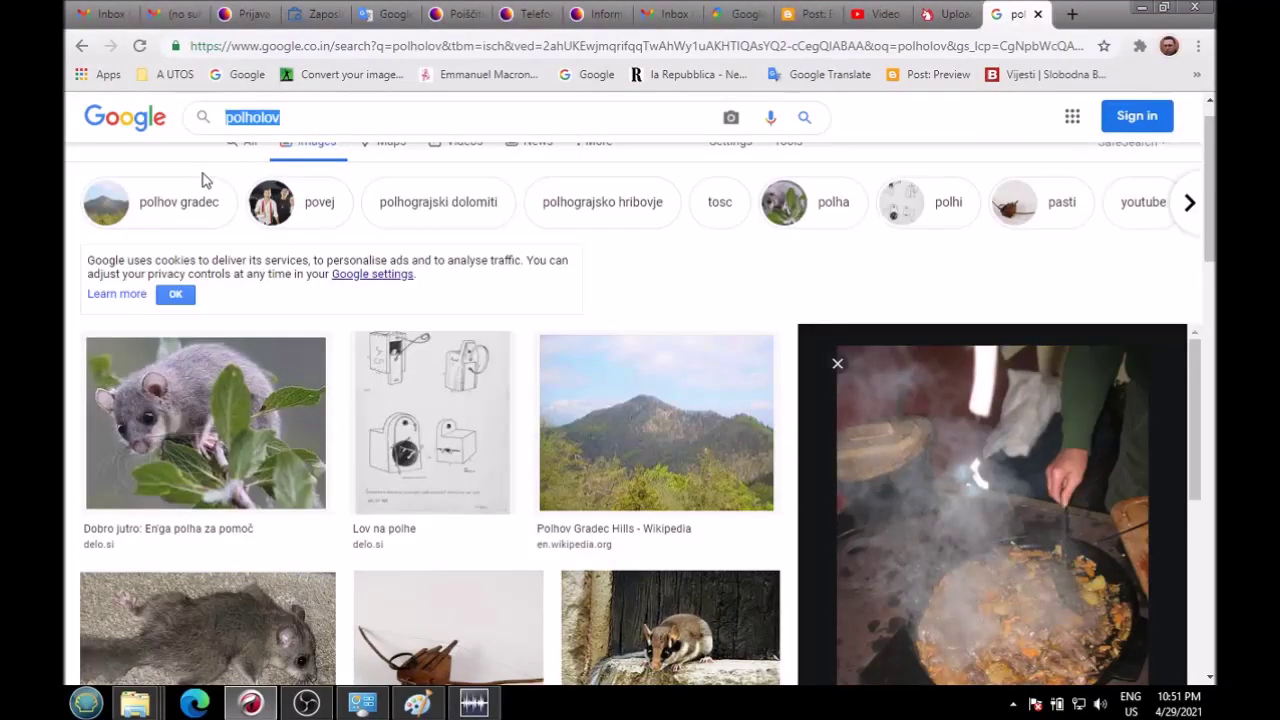
text(weekend)
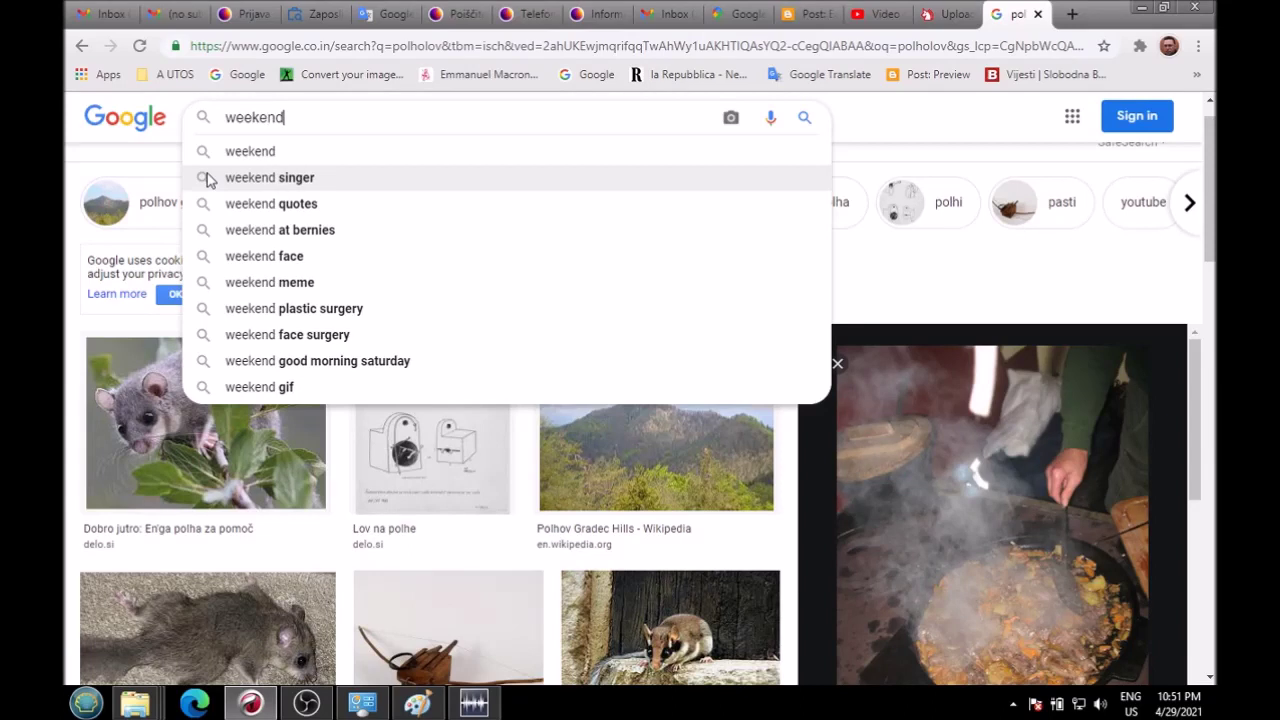
text(house v)
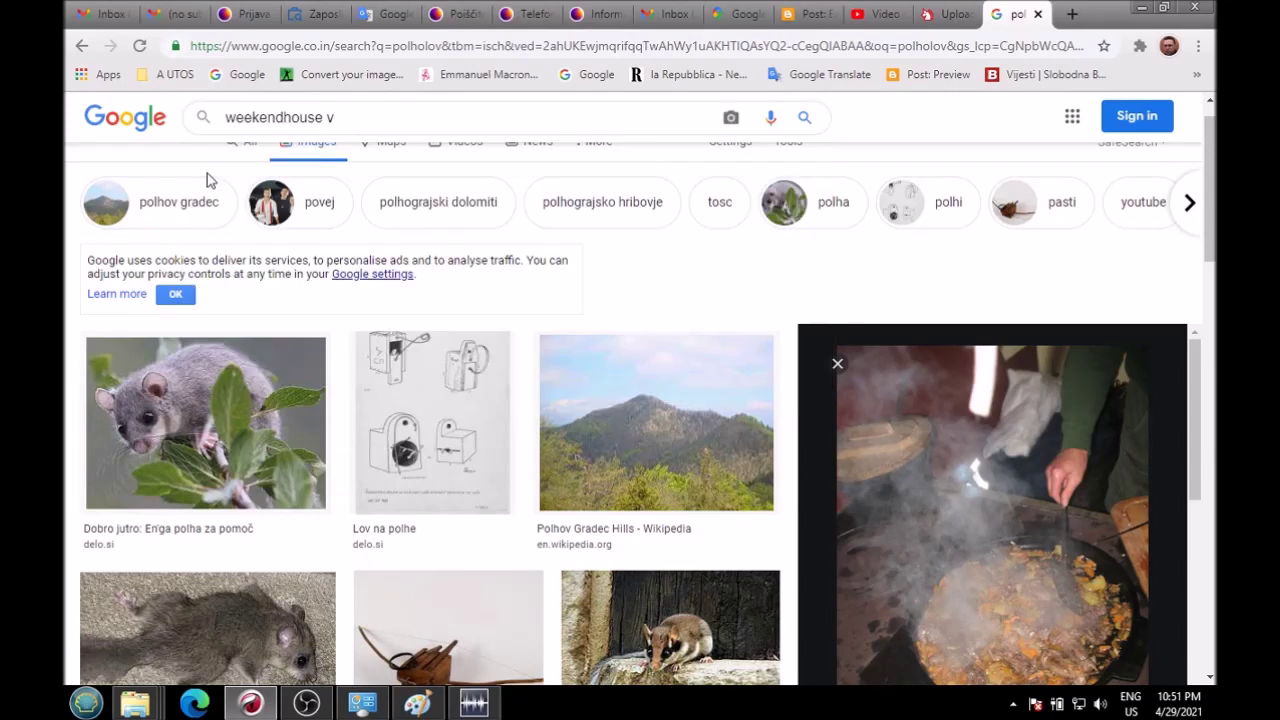
text(ineyard)
key(Return)
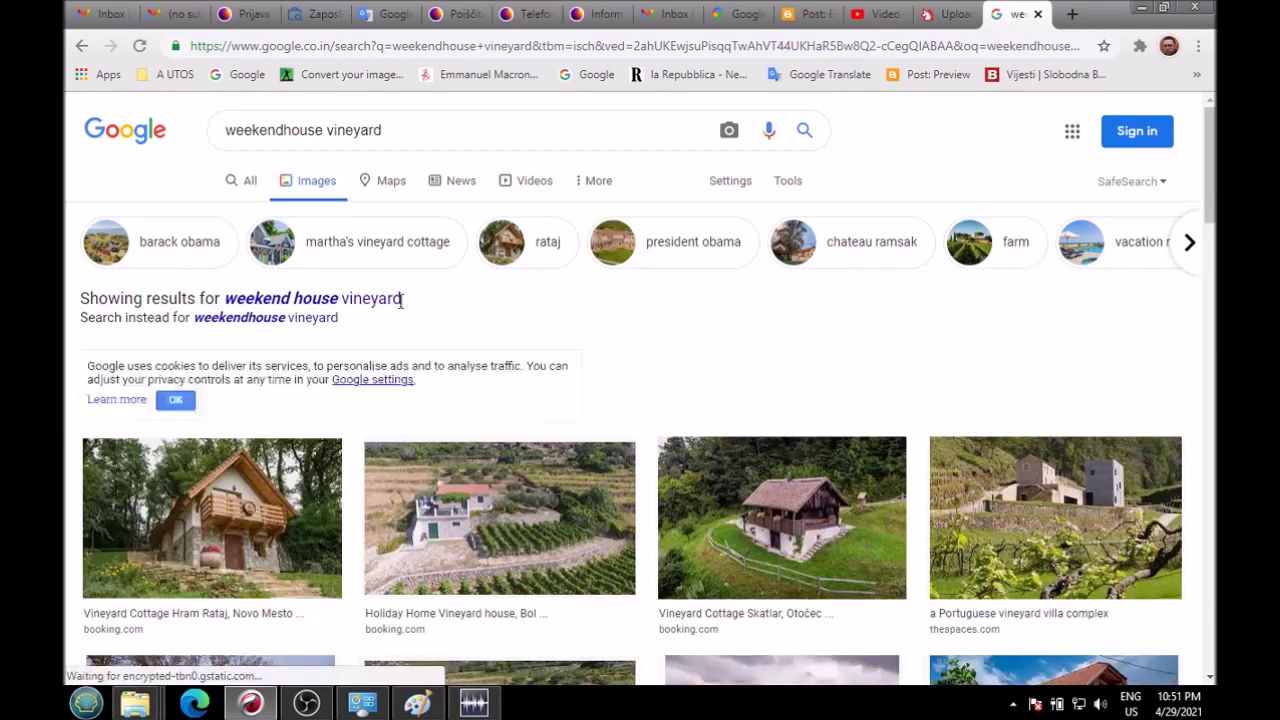
scroll(757, 290, down, 3)
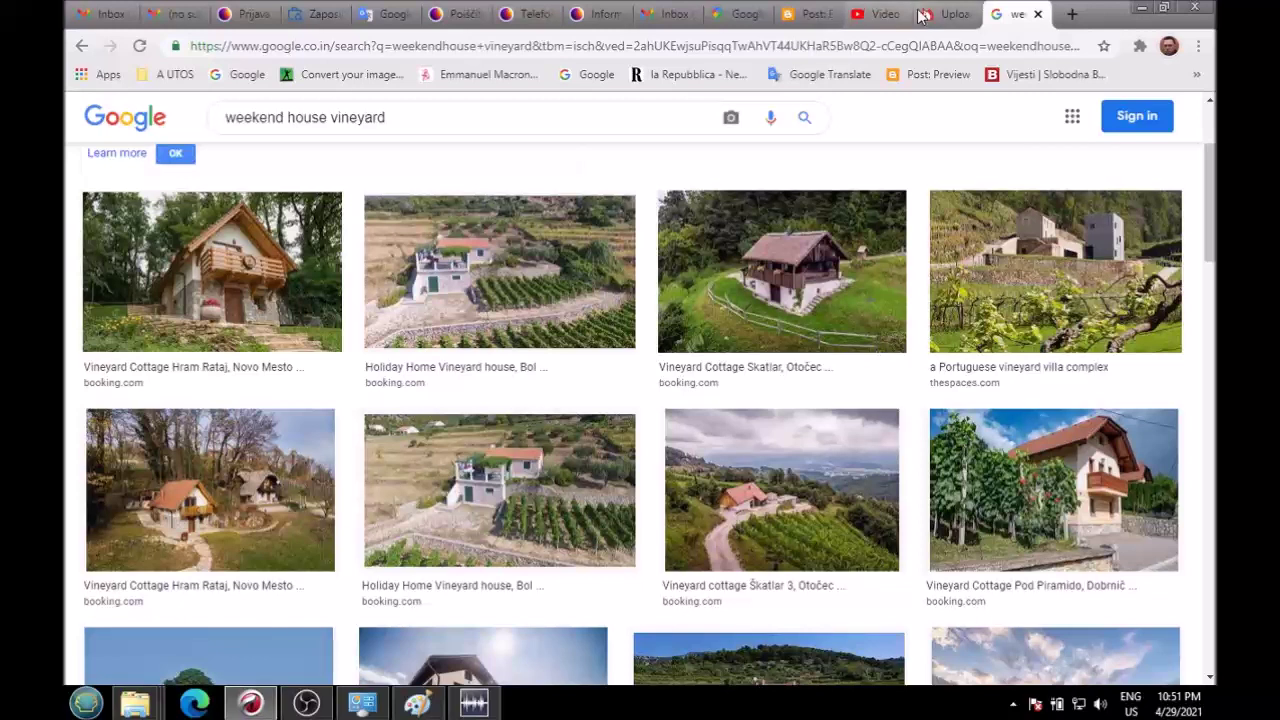
click(736, 14)
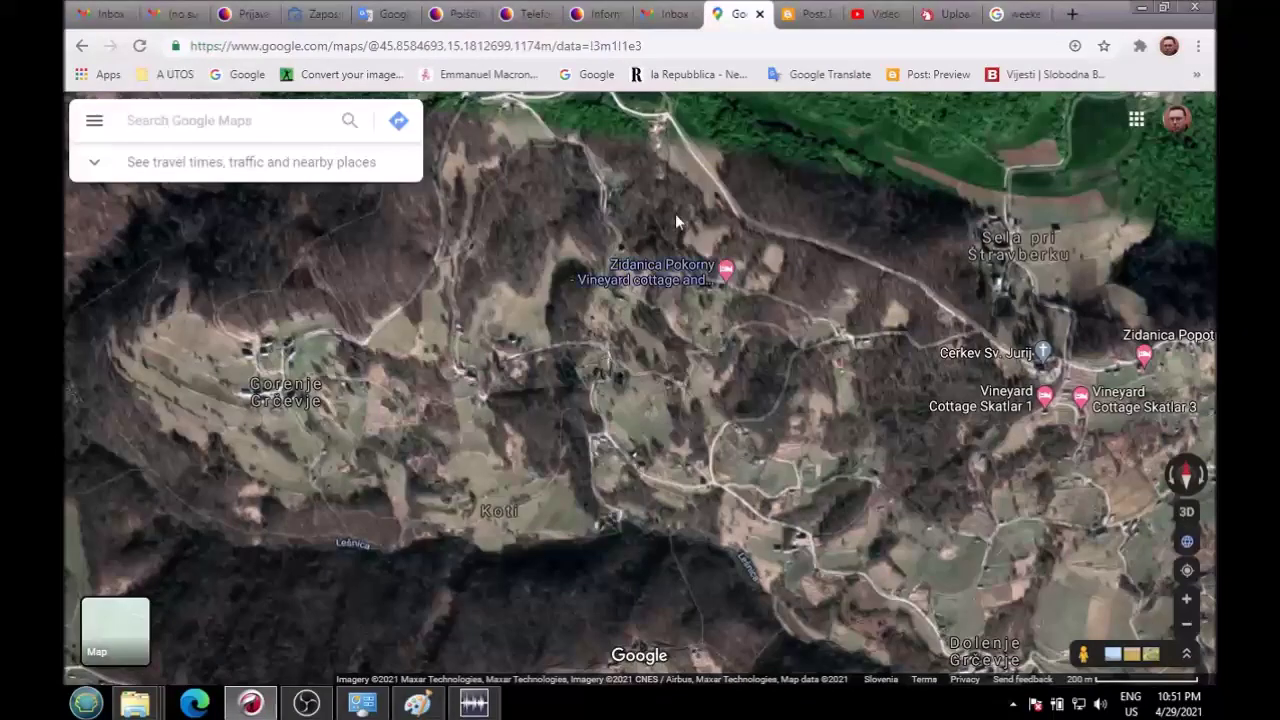
Step: Centre the satellite view on Gorenje Grčevje and Koti
drag(675, 213, 666, 120)
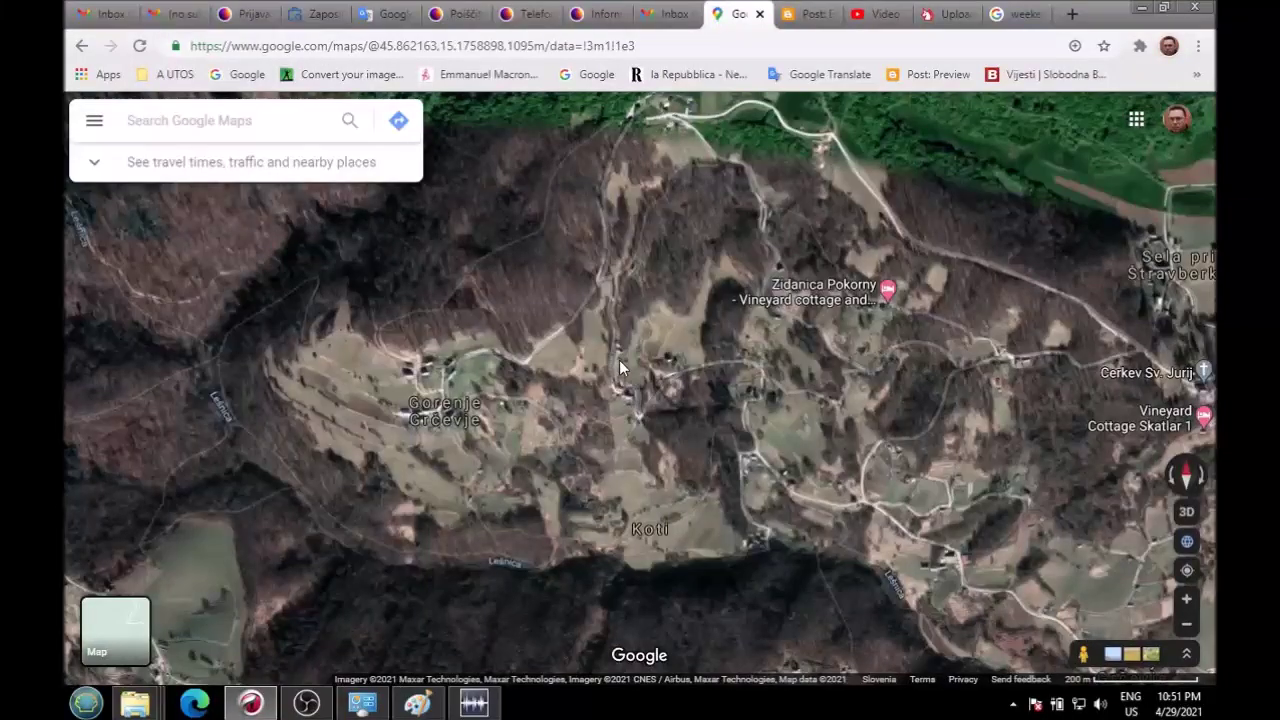
scroll(620, 362, down, 2)
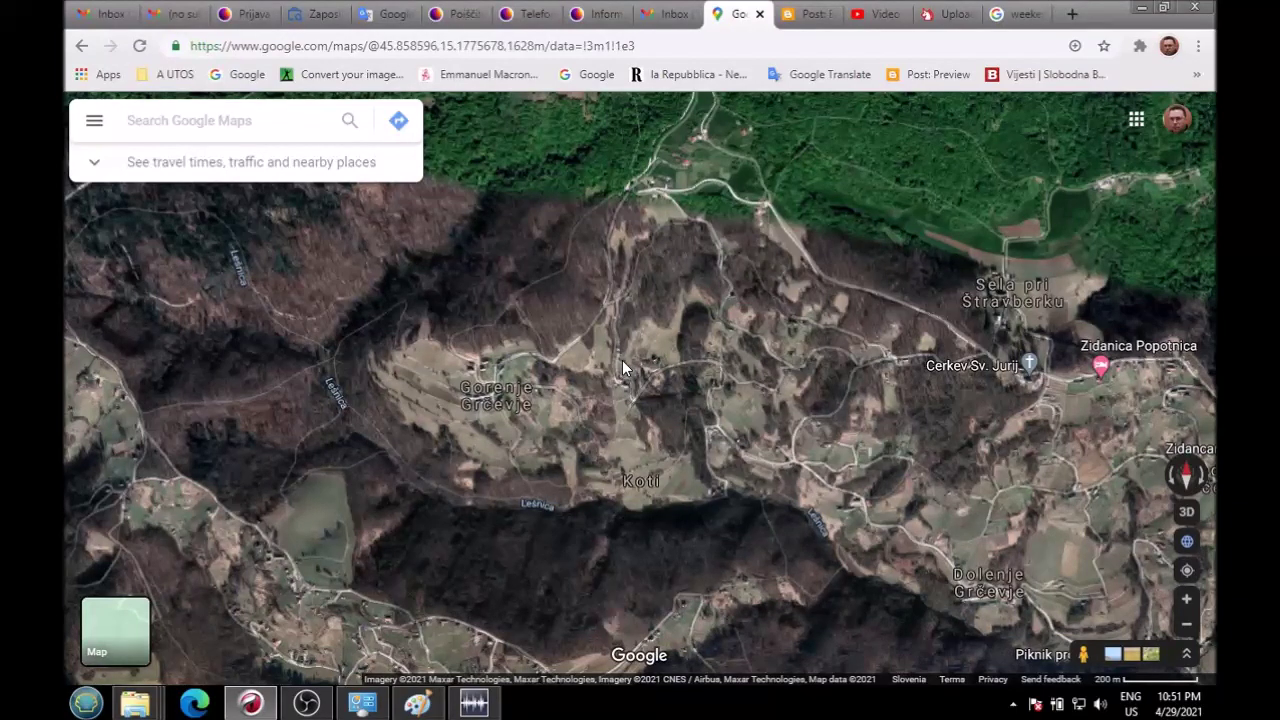
scroll(600, 415, up, 5)
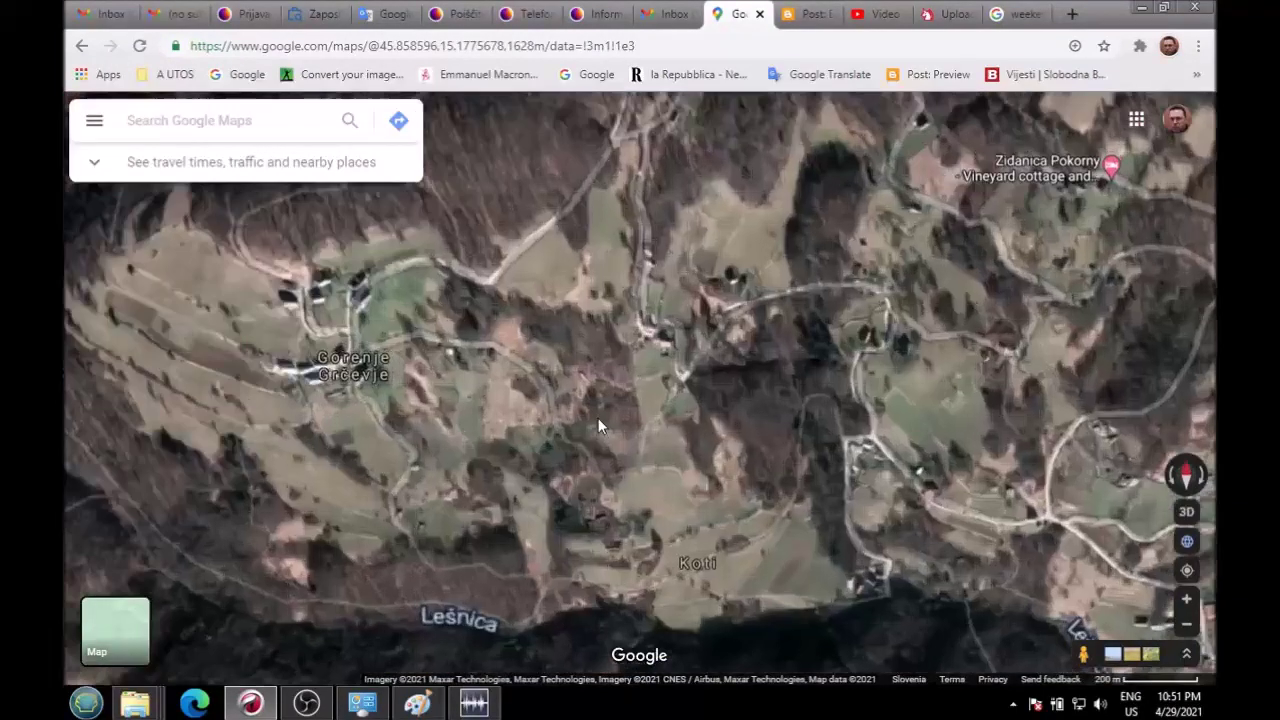
scroll(554, 418, down, 2)
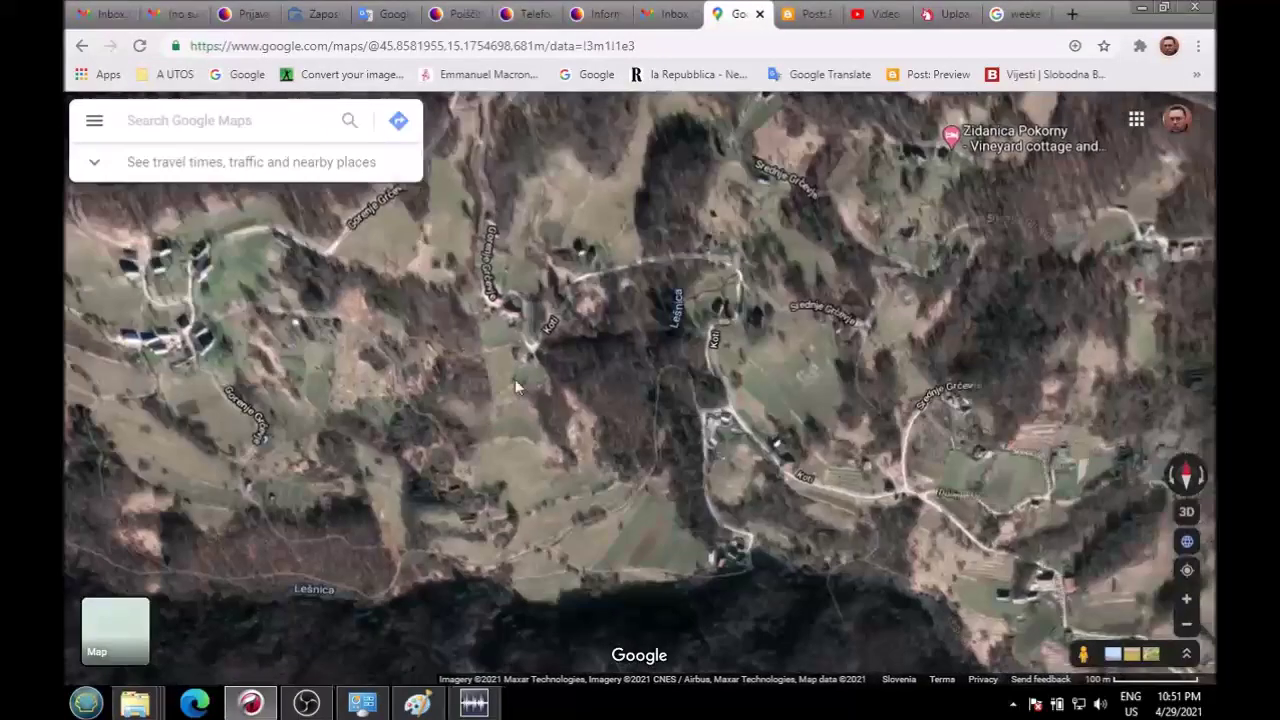
scroll(518, 378, up, 3)
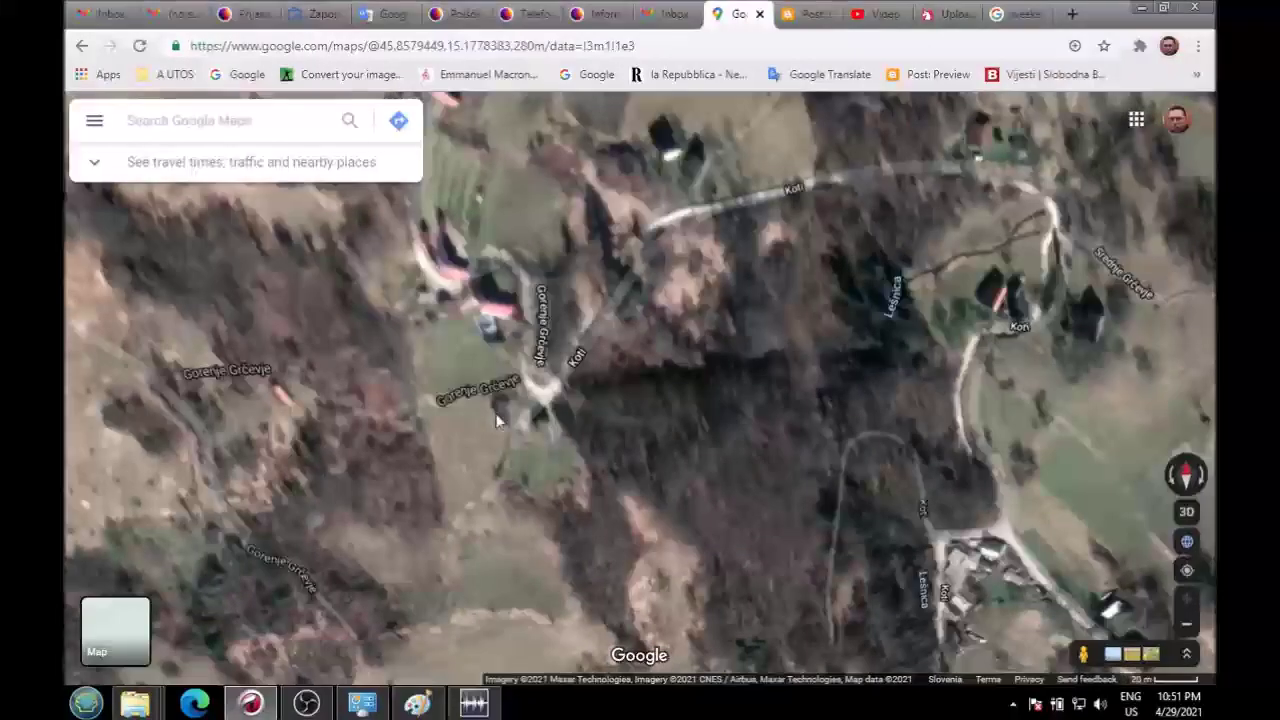
click(524, 406)
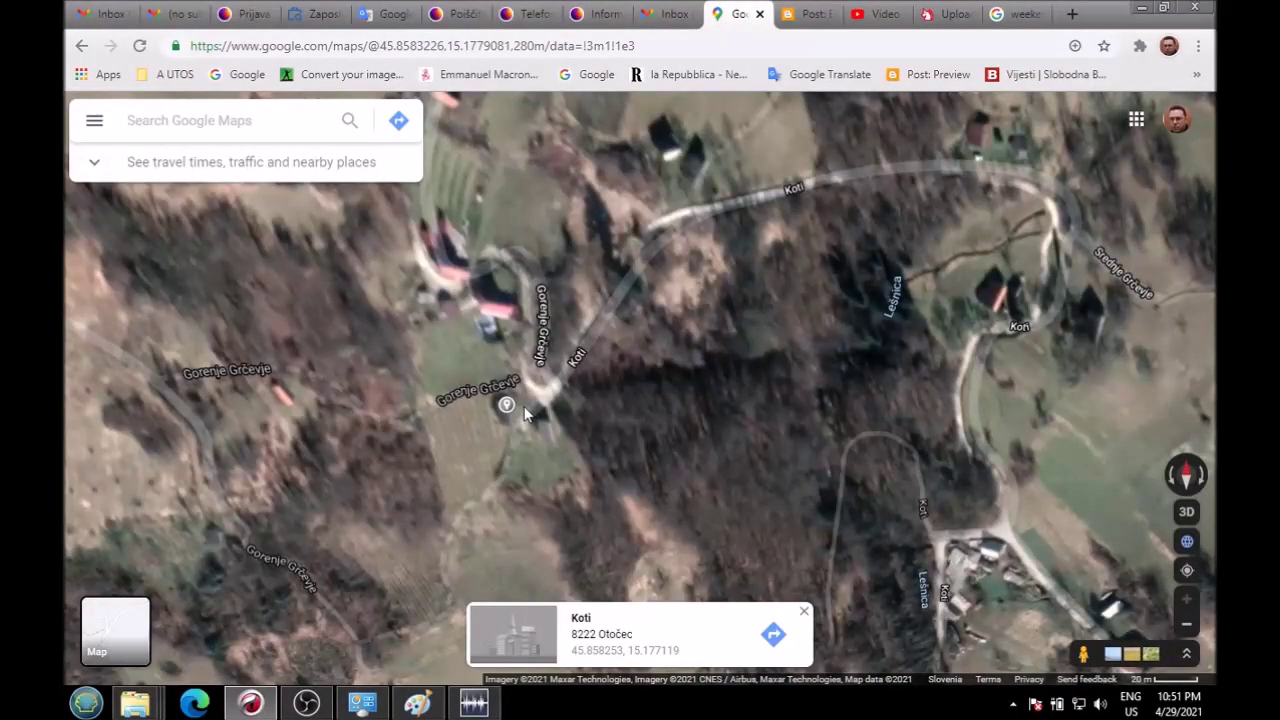
click(527, 410)
click(527, 410)
click(543, 418)
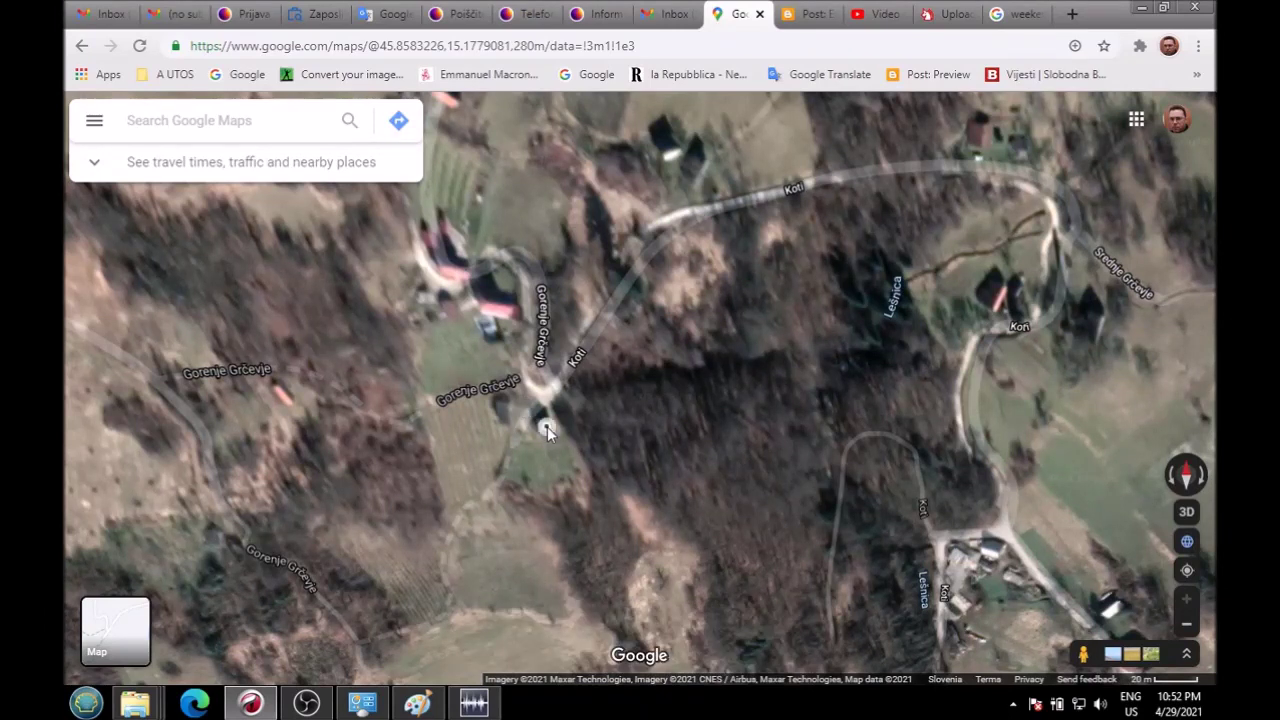
click(547, 428)
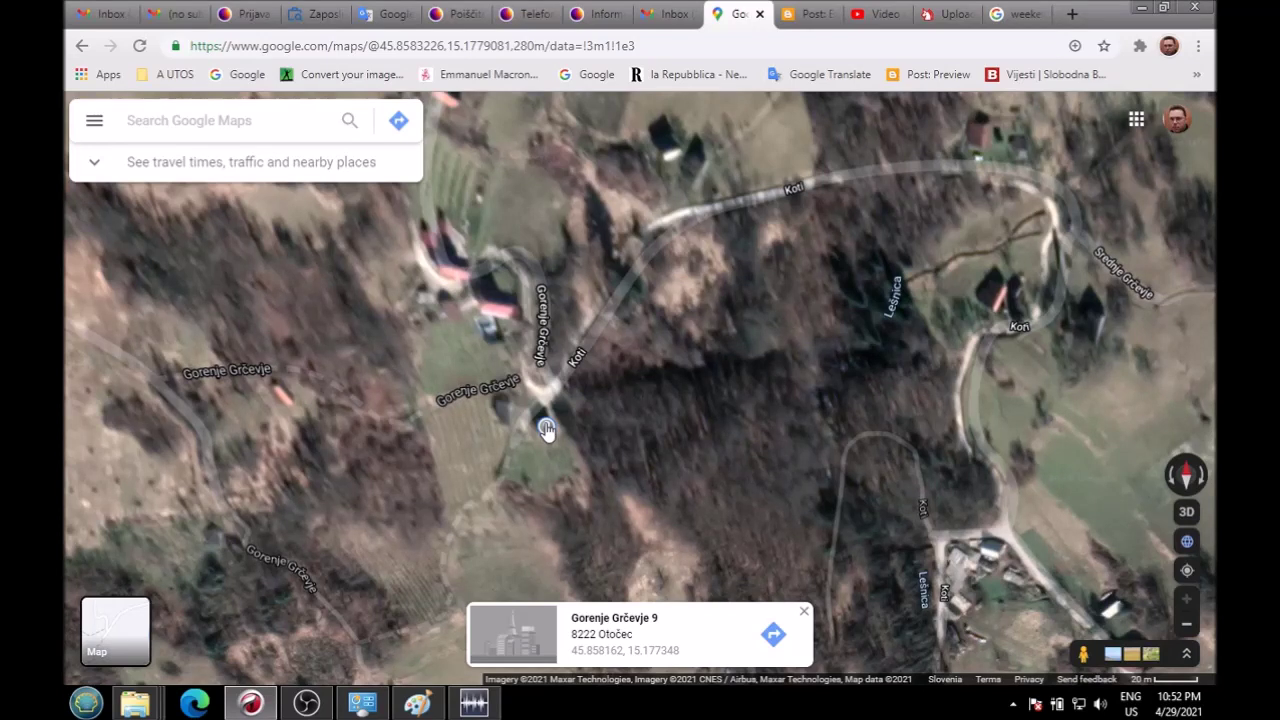
scroll(569, 271, down, 5)
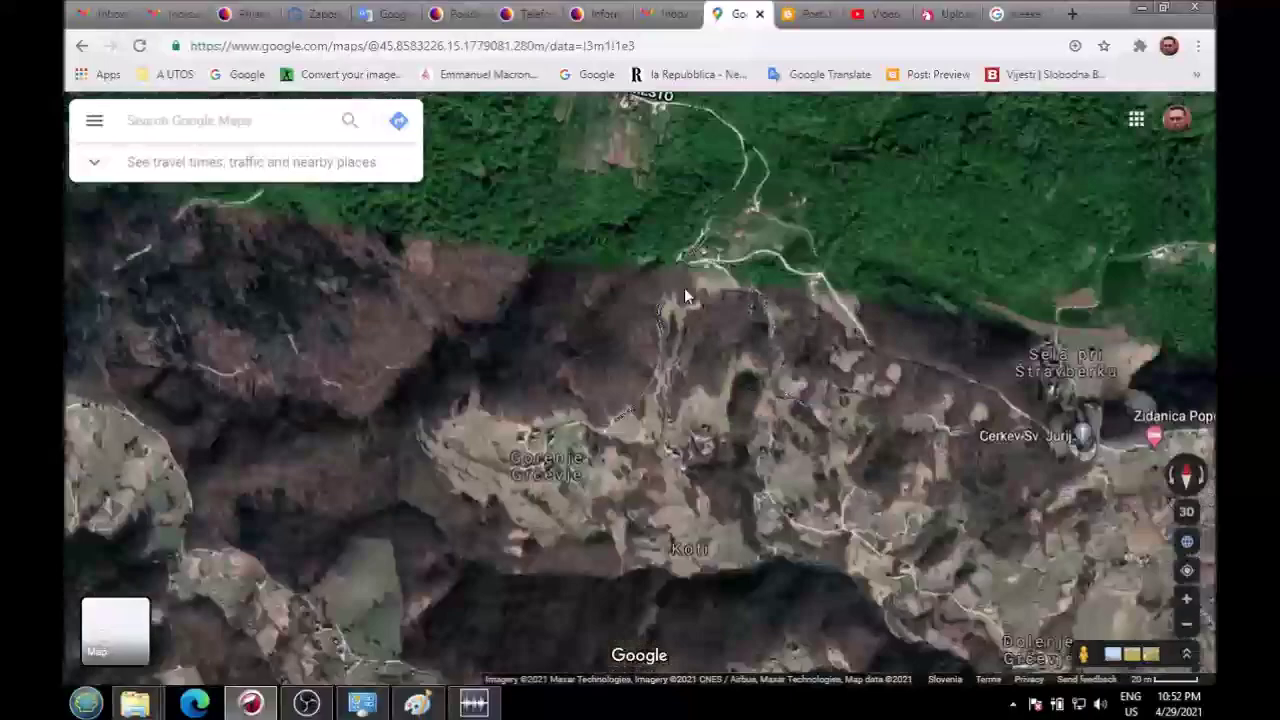
Step: Pan and zoom the satellite map along the Trebnje–Novo Mesto road past Jagodnik
drag(686, 296, 660, 430)
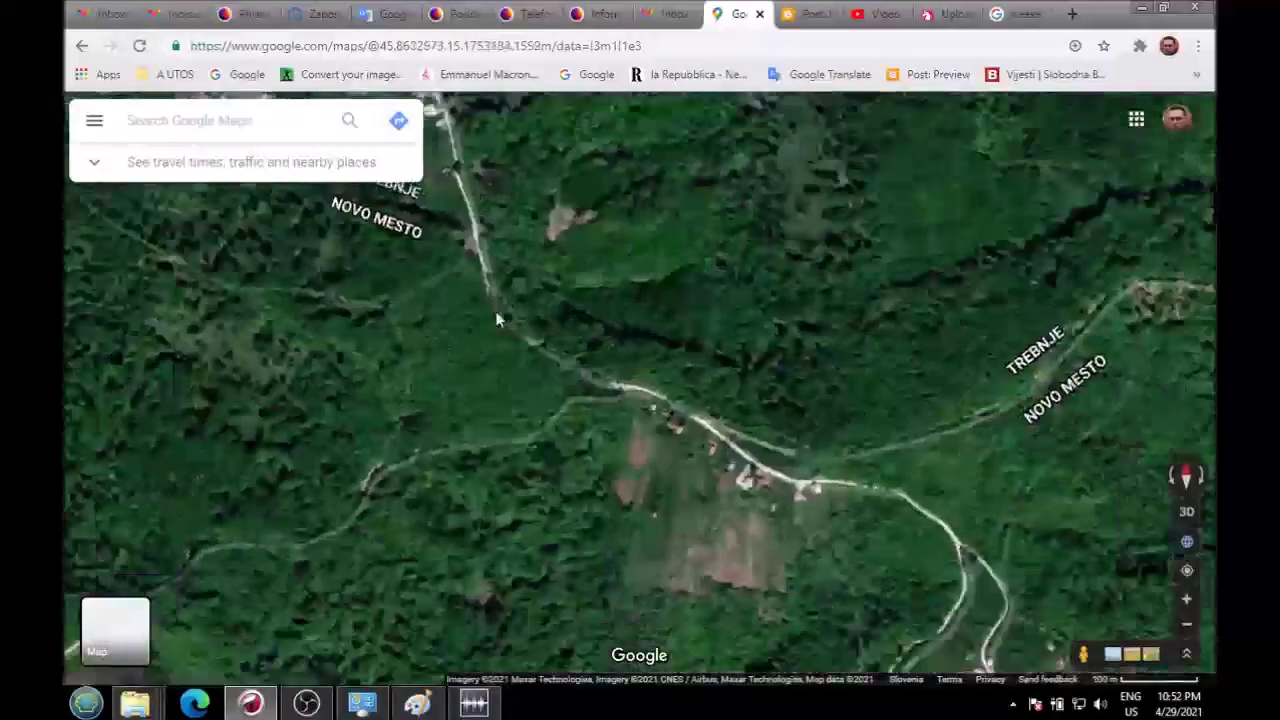
drag(505, 318, 645, 422)
scroll(466, 460, down, 3)
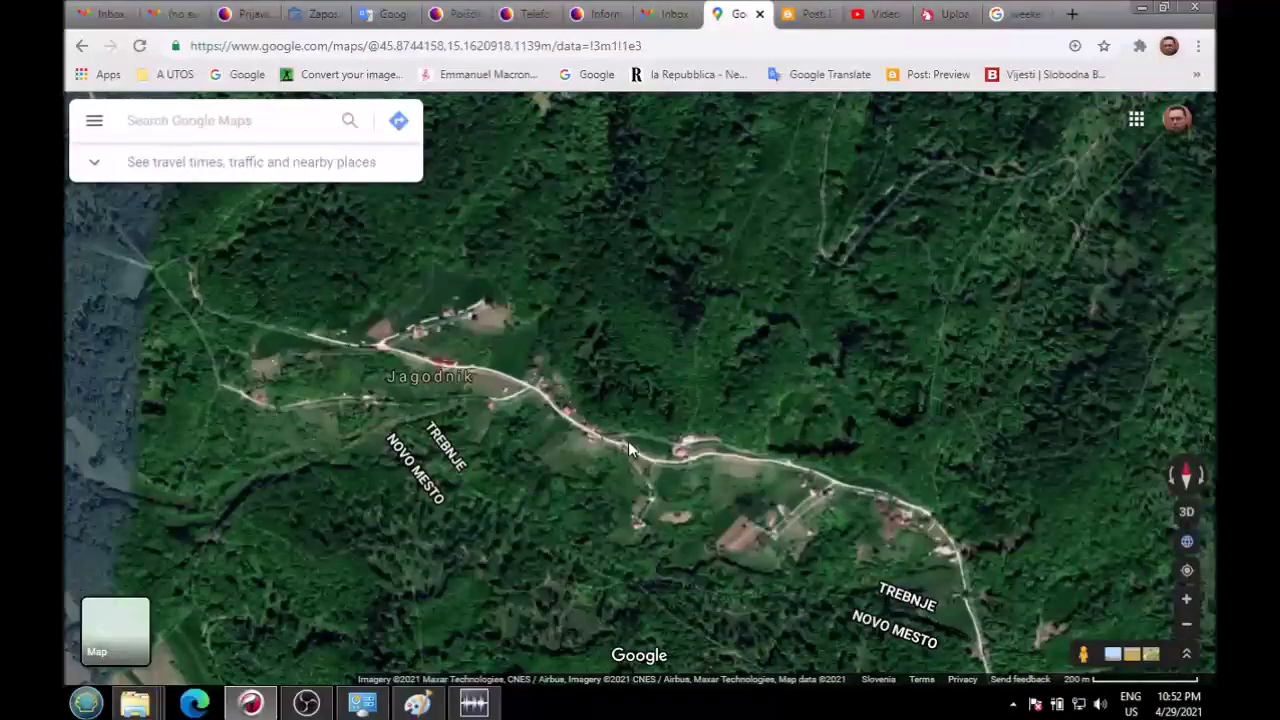
drag(629, 442, 756, 441)
scroll(600, 375, down, 3)
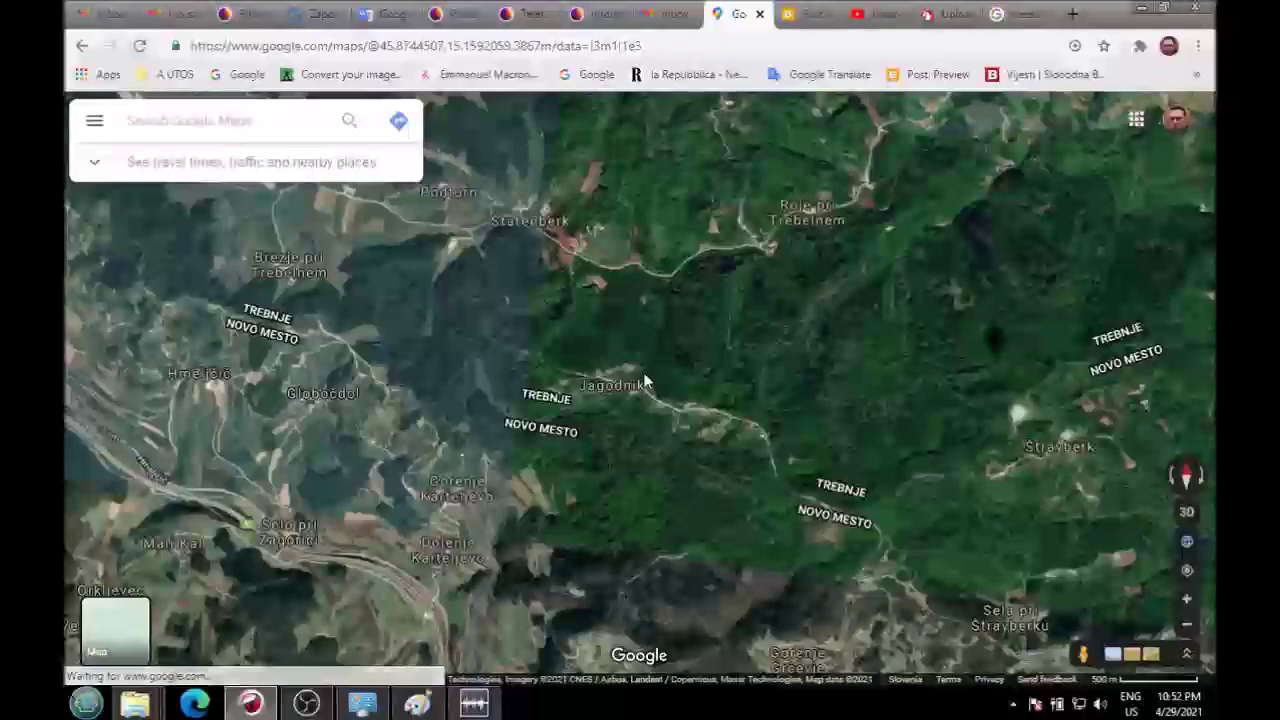
drag(645, 382, 818, 593)
Step: Move past Podturn's SERVIS BELE IN TOPLOTNE and centre on Štatenberk's houses
scroll(641, 463, up, 4)
drag(493, 434, 773, 538)
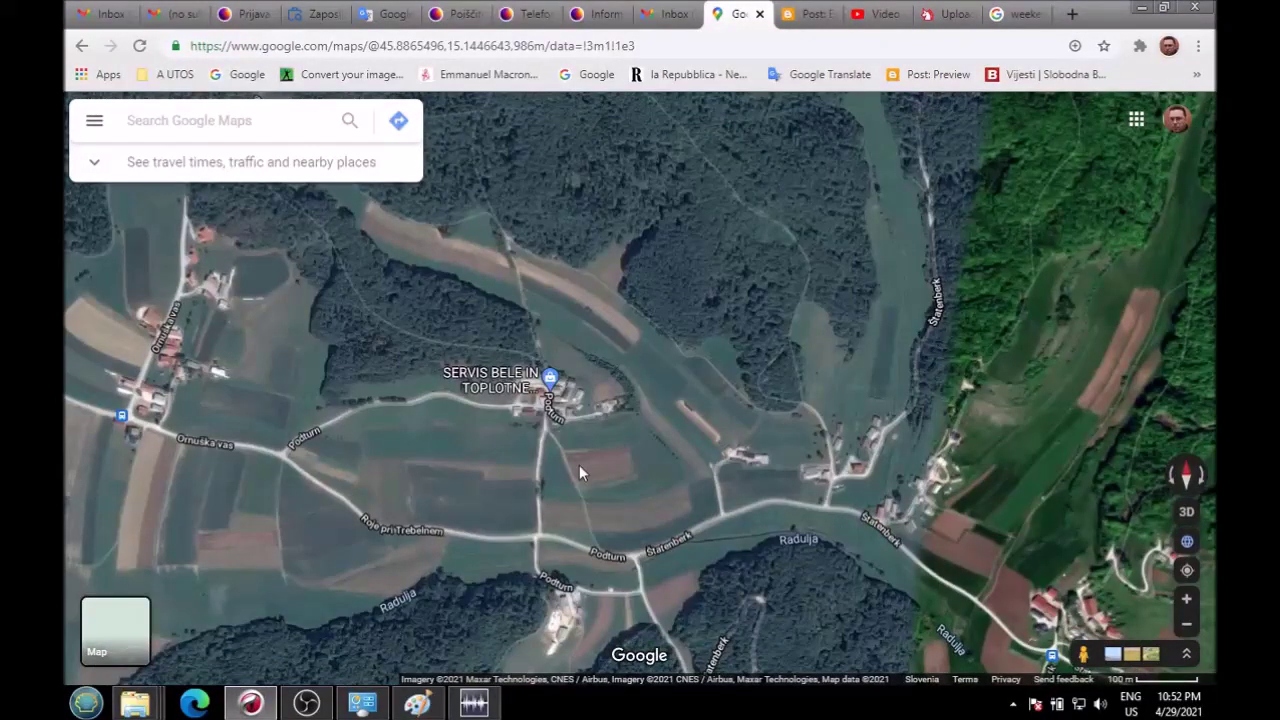
scroll(579, 465, down, 1)
drag(779, 528, 503, 403)
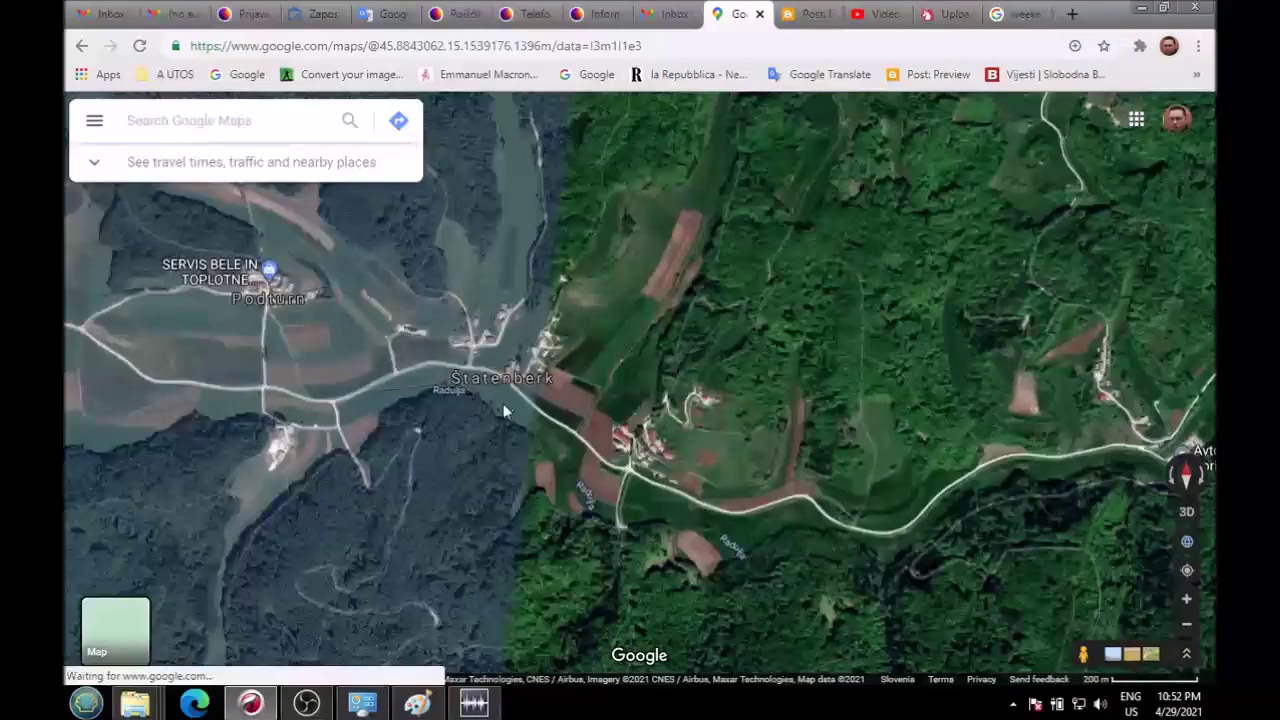
scroll(503, 403, up, 3)
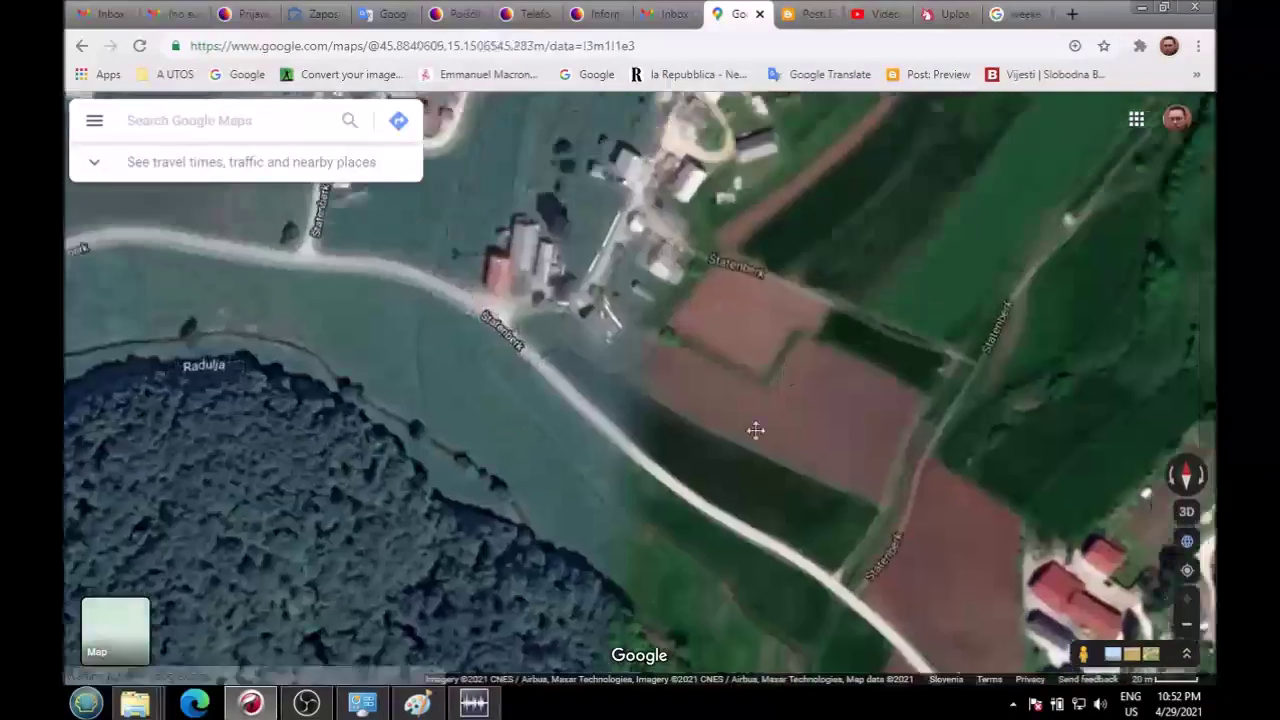
drag(754, 429, 454, 412)
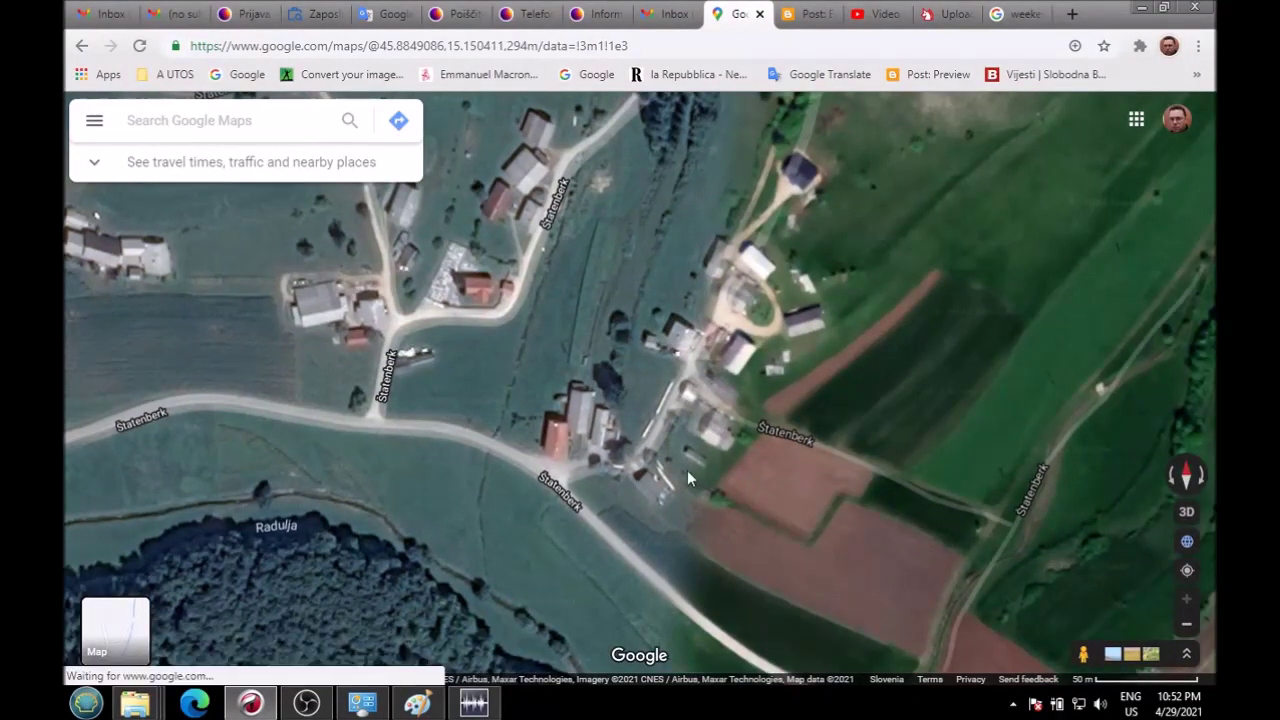
click(598, 431)
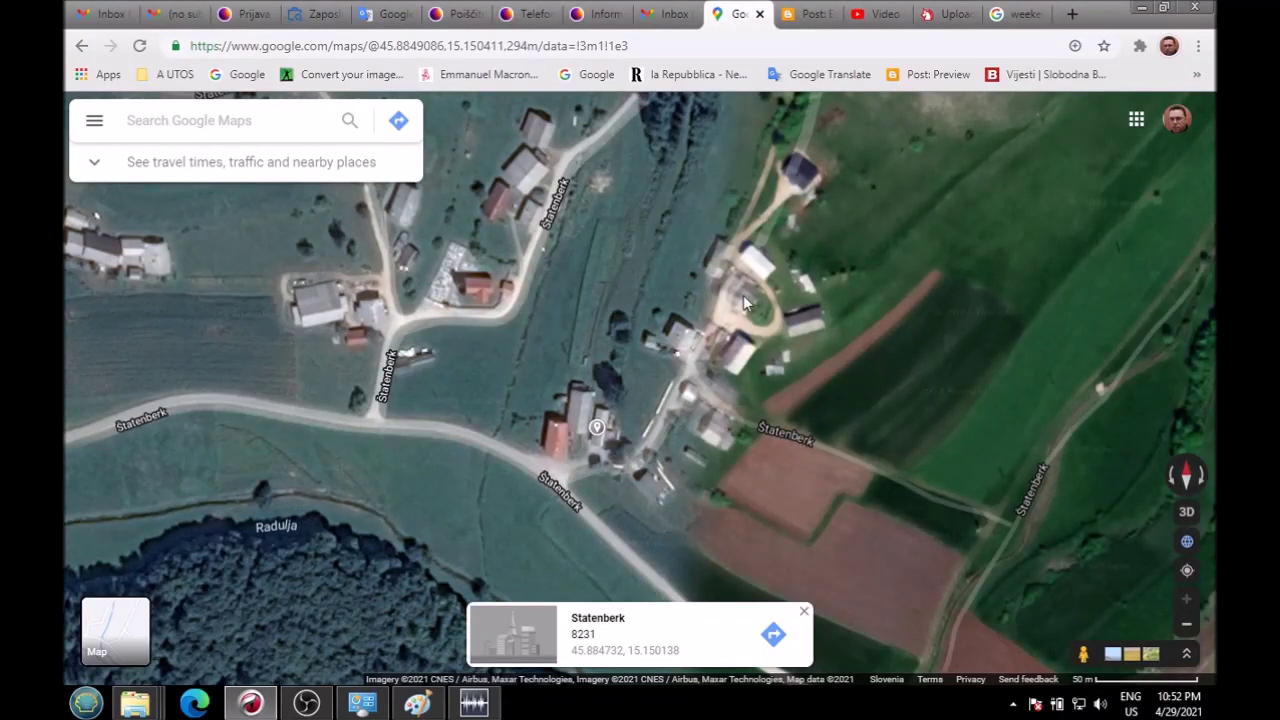
drag(743, 295, 651, 396)
click(657, 380)
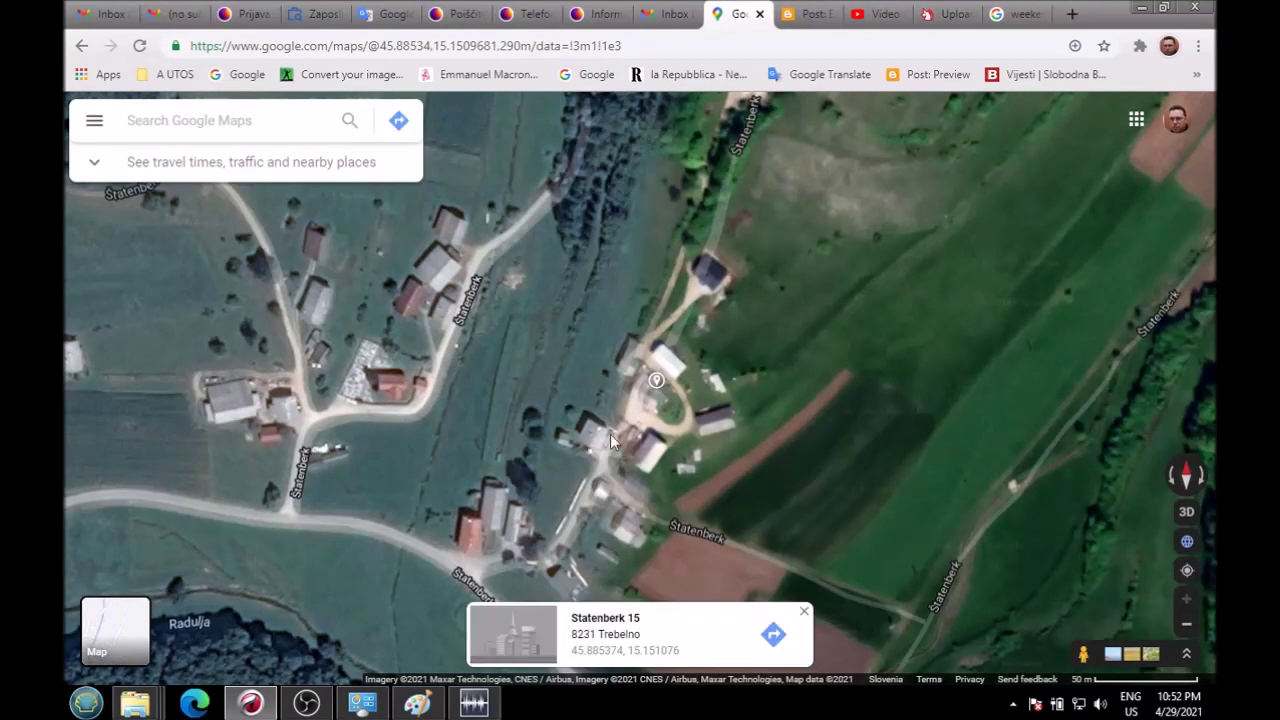
Step: Find and identify the village of Brezje pri Trebelnem, then widen the view
drag(480, 418, 813, 454)
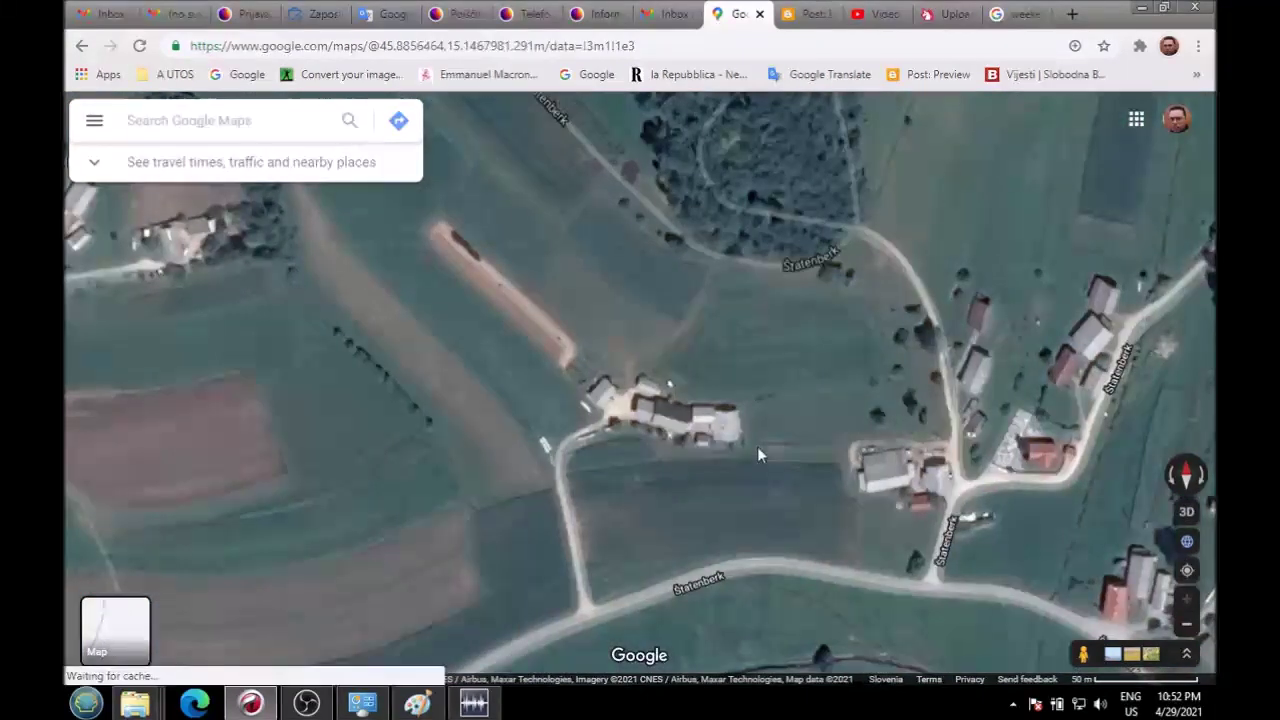
scroll(757, 455, down, 2)
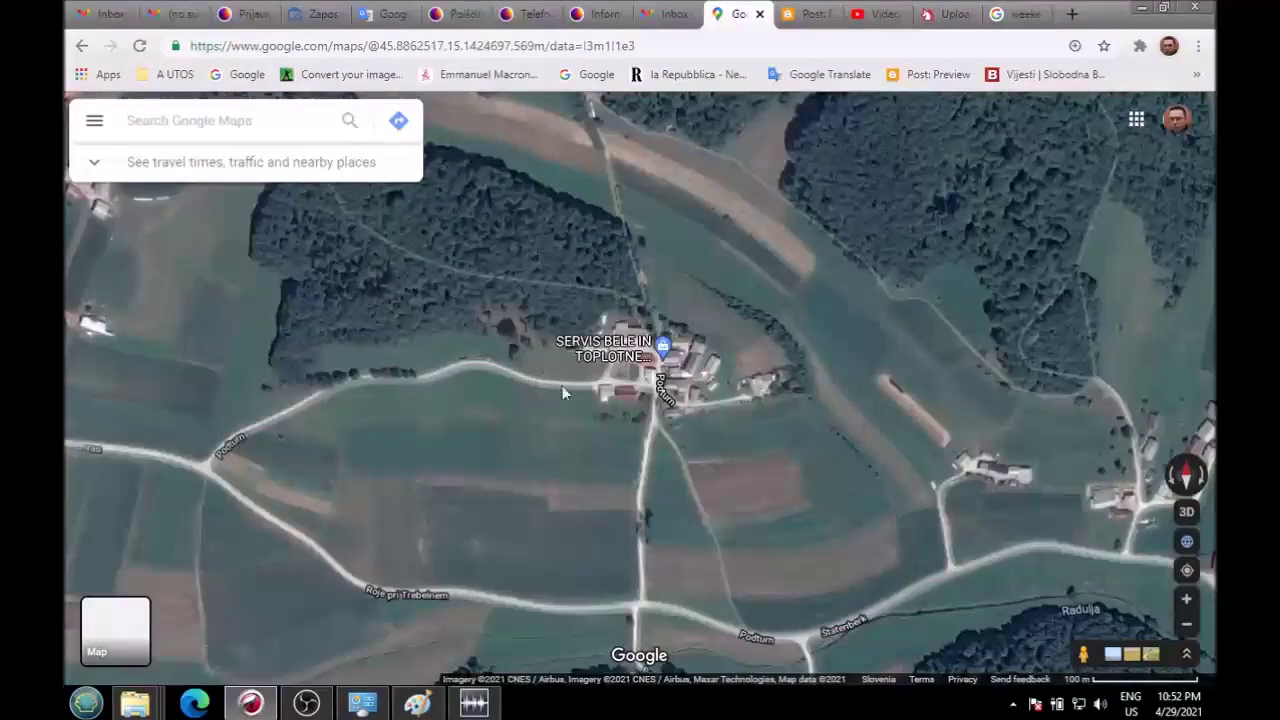
scroll(656, 424, down, 1)
drag(548, 450, 858, 162)
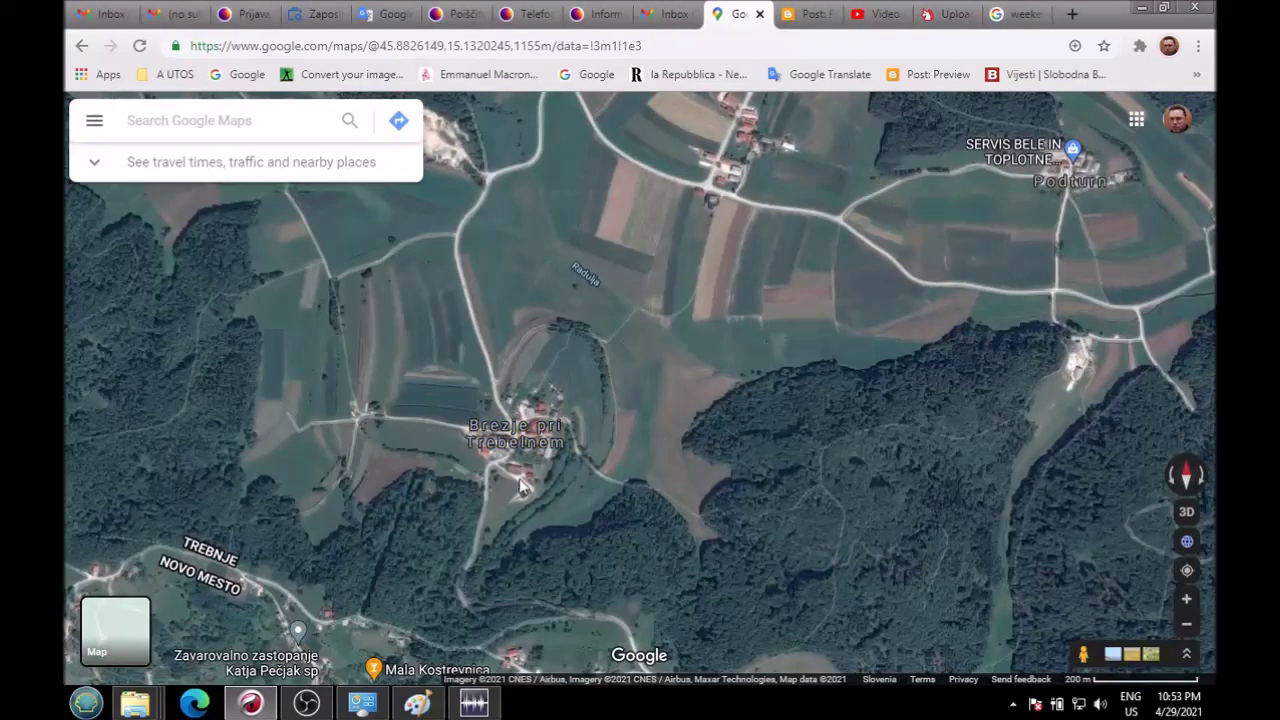
scroll(515, 478, up, 1)
scroll(515, 478, up, 3)
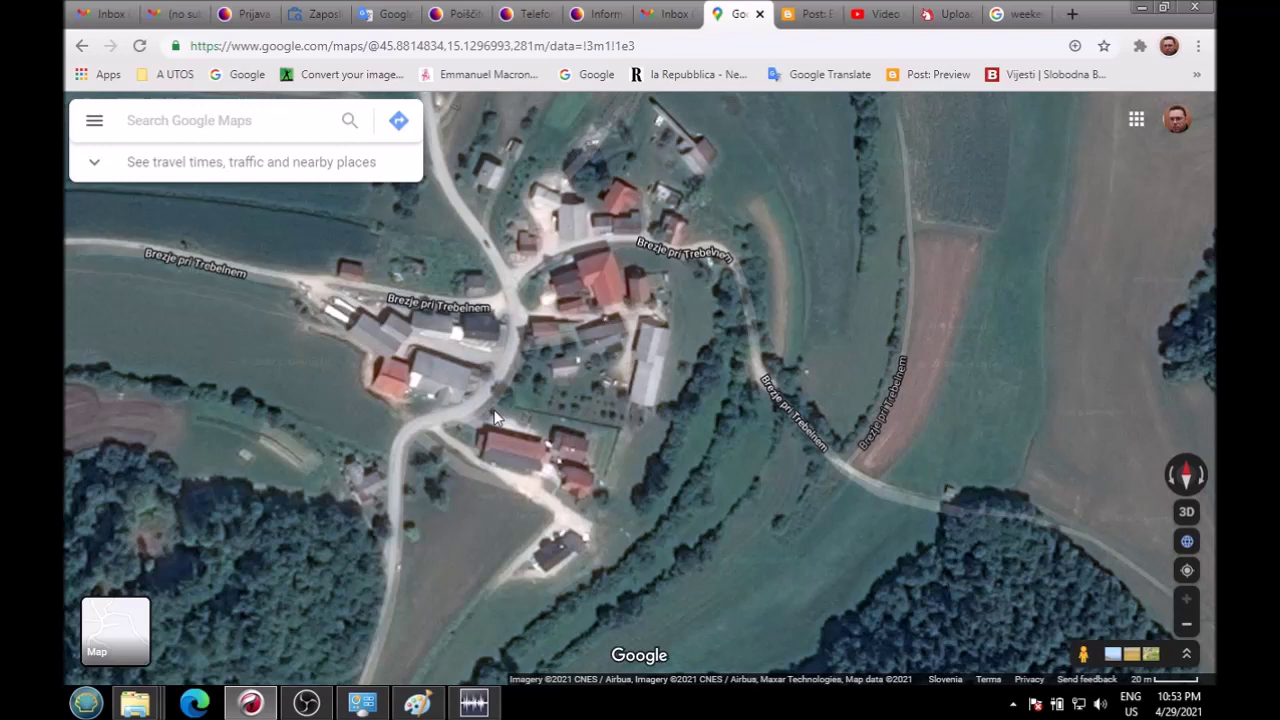
scroll(496, 418, down, 2)
scroll(507, 352, up, 2)
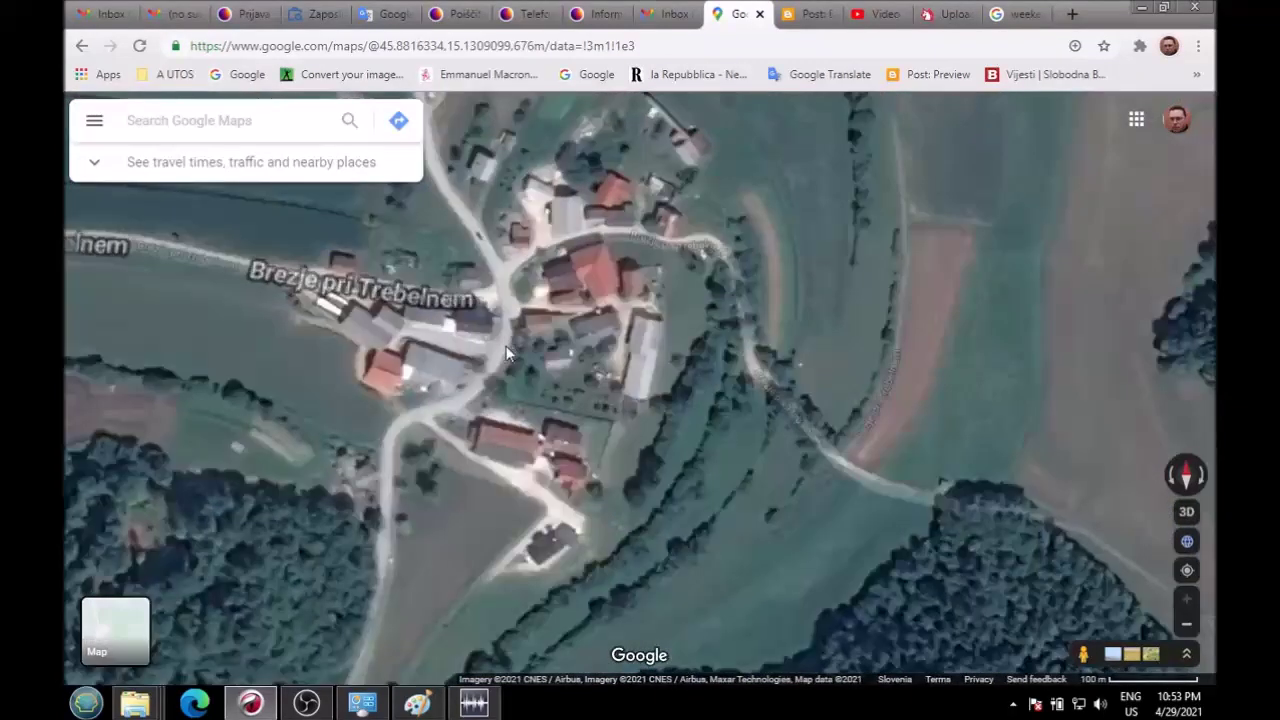
scroll(507, 352, up, 2)
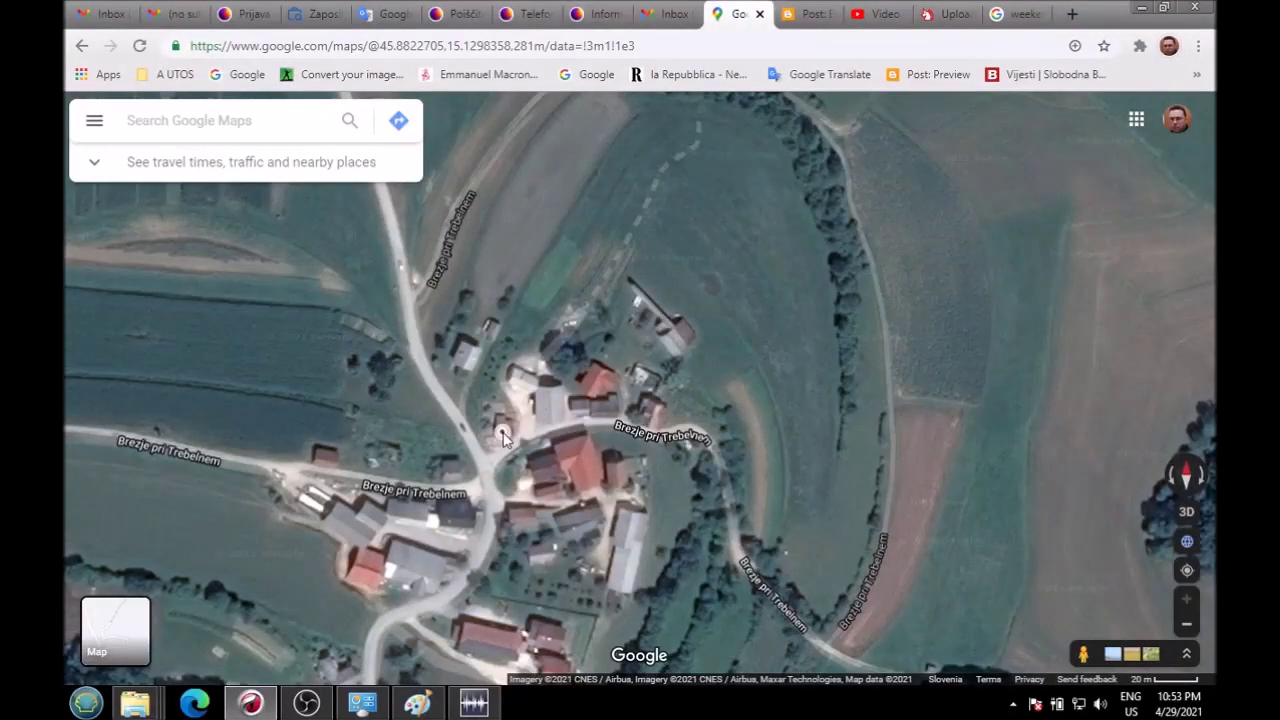
click(502, 434)
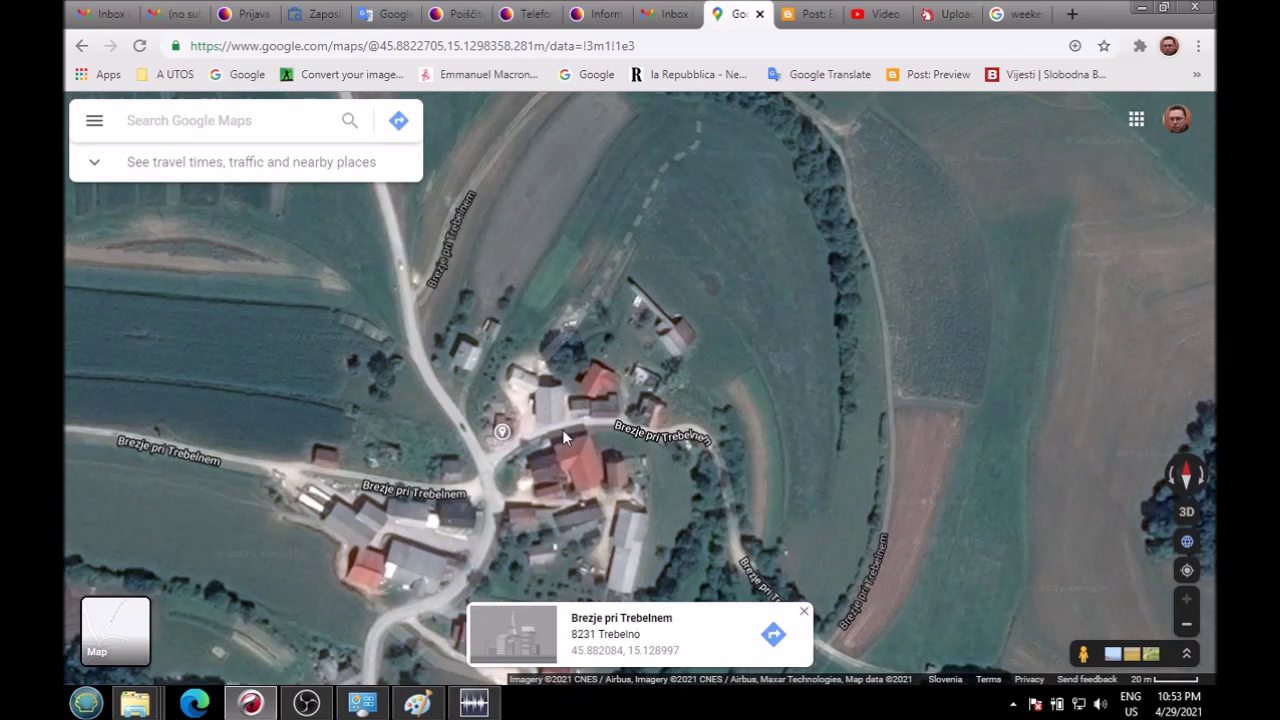
scroll(601, 463, down, 3)
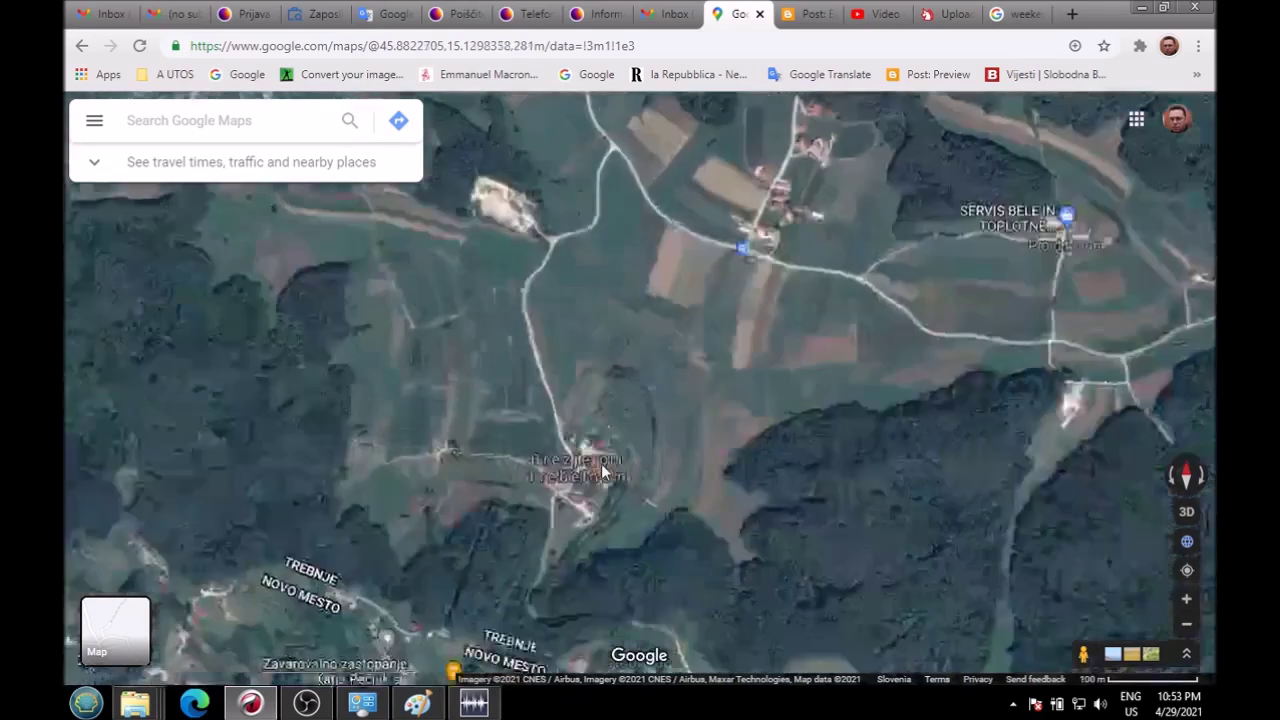
Step: Zoom out, pan to Podturn, and zoom in on the SERVIS BELE IN TOPLOTNE store
scroll(601, 463, down, 2)
drag(589, 564, 525, 497)
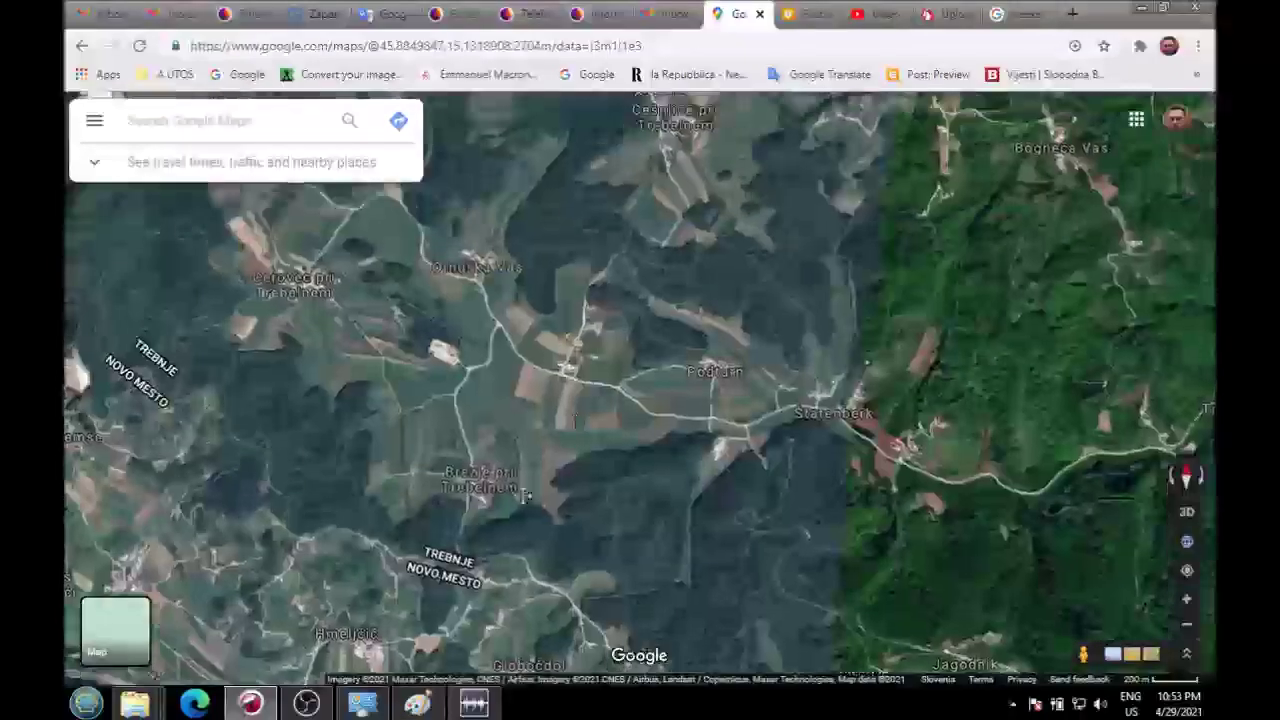
scroll(760, 285, up, 2)
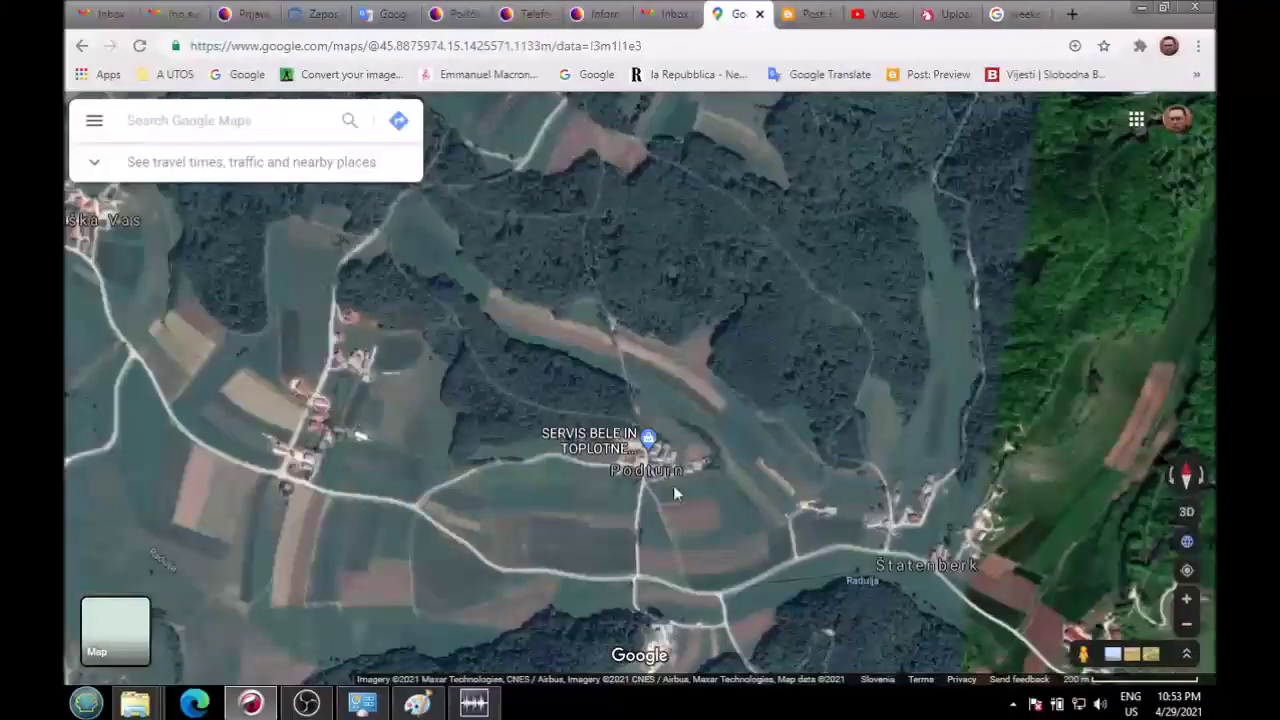
scroll(695, 470, up, 5)
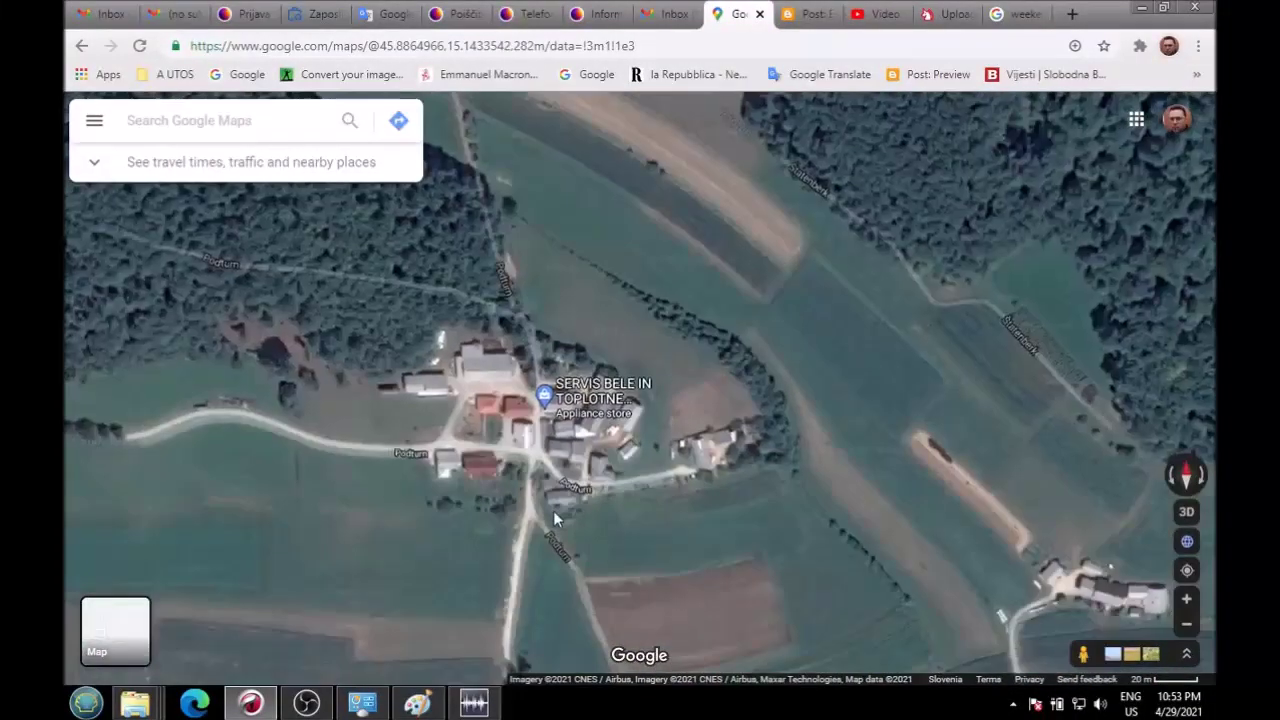
scroll(553, 510, down, 2)
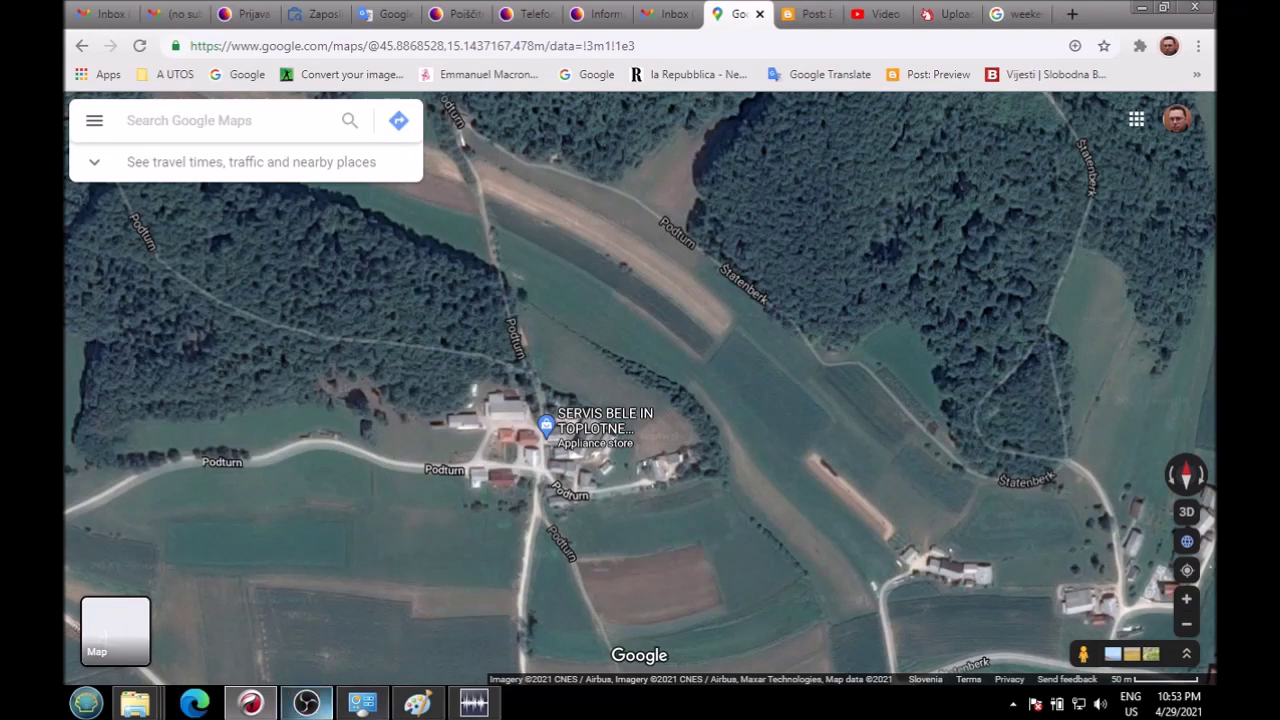
Step: Show SCREEN main XXXX.png maximized in Paint, zoomed in twice on the yellow arrow
click(414, 704)
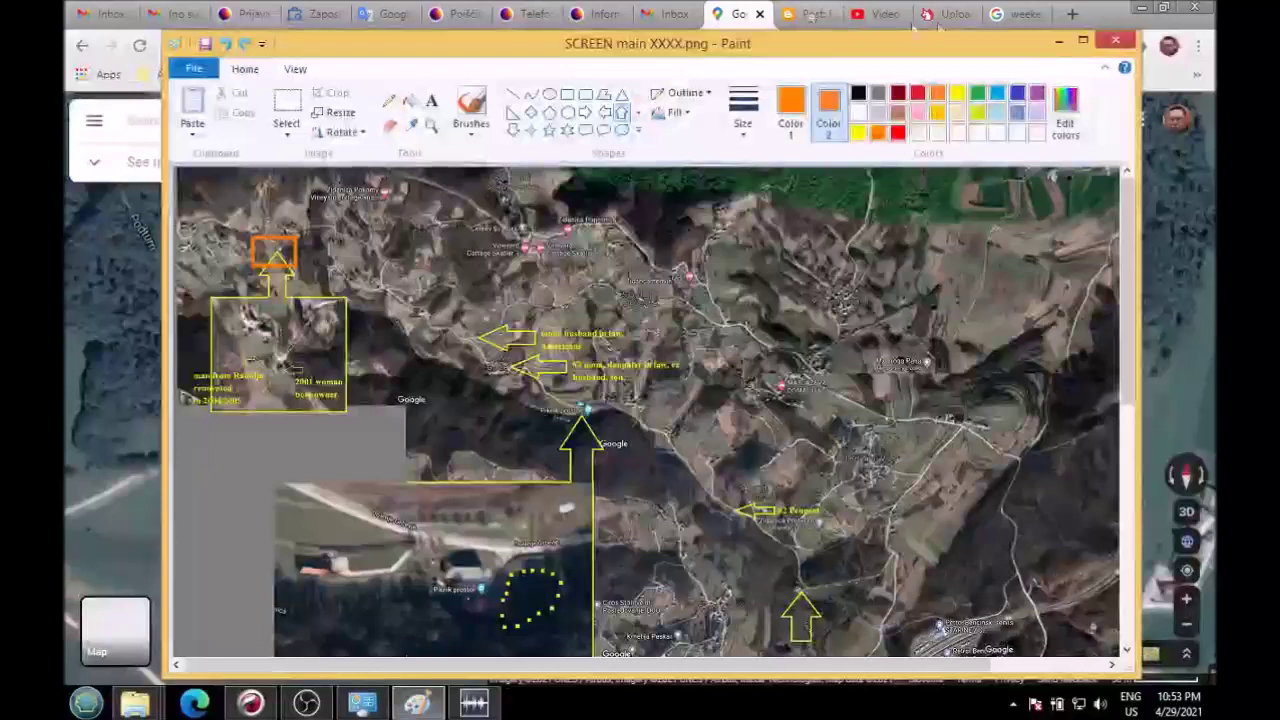
click(1083, 40)
click(188, 31)
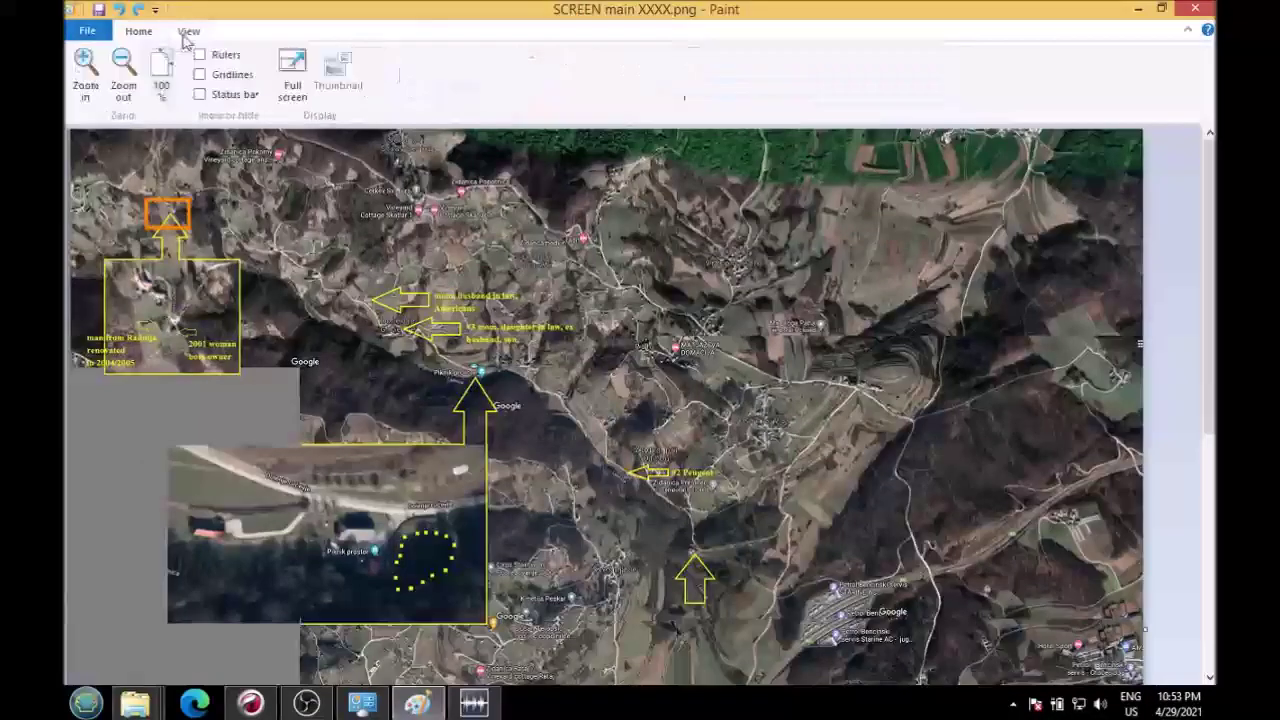
click(82, 70)
click(82, 70)
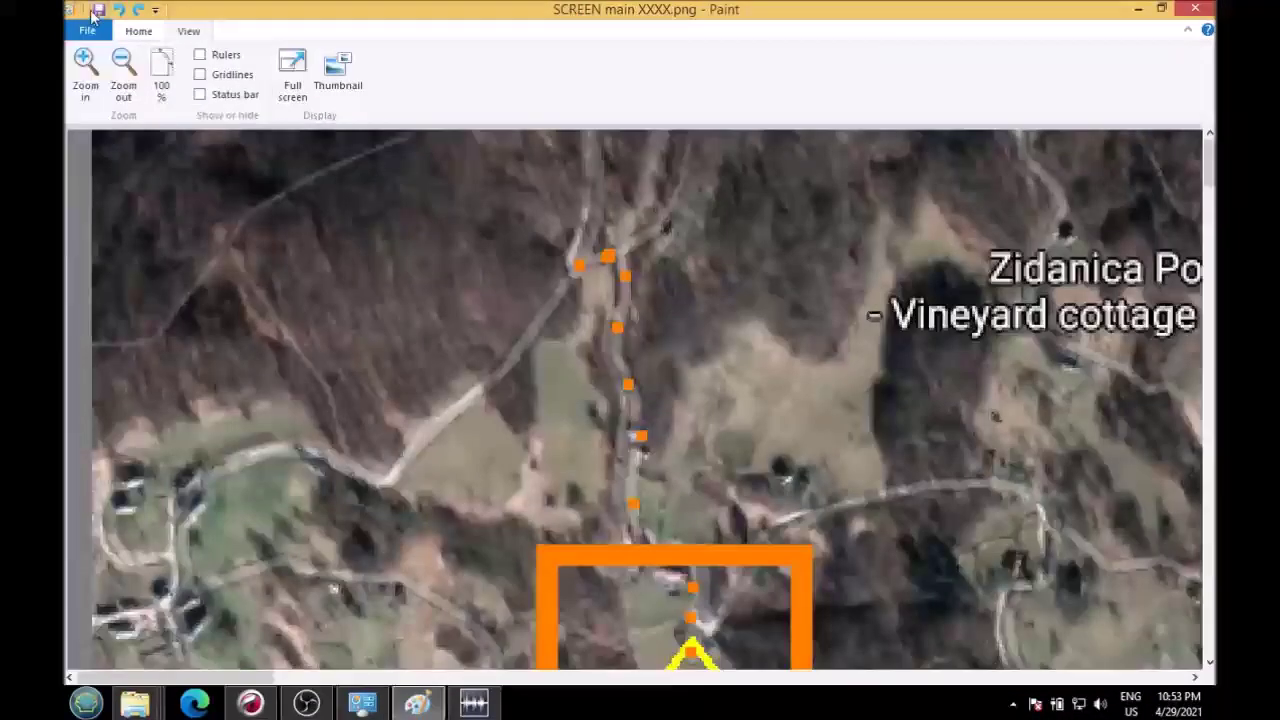
scroll(1131, 211, down, 5)
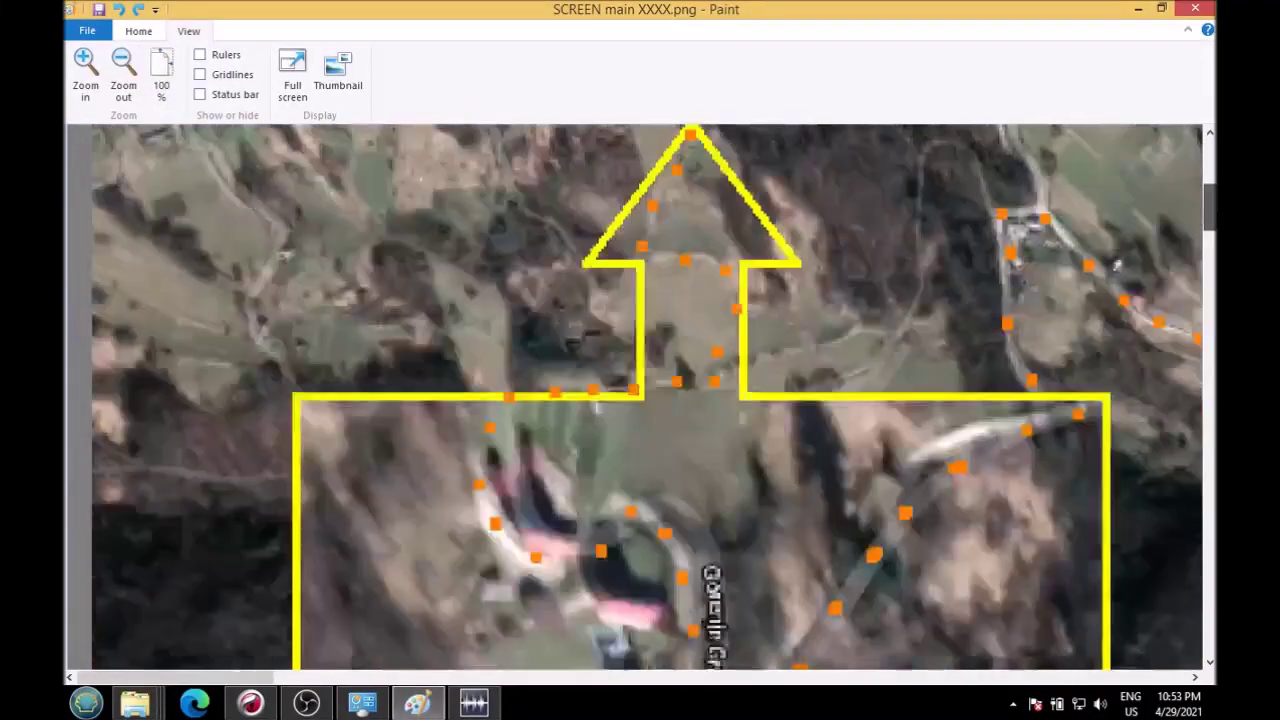
scroll(1115, 463, up, 2)
scroll(654, 397, up, 1)
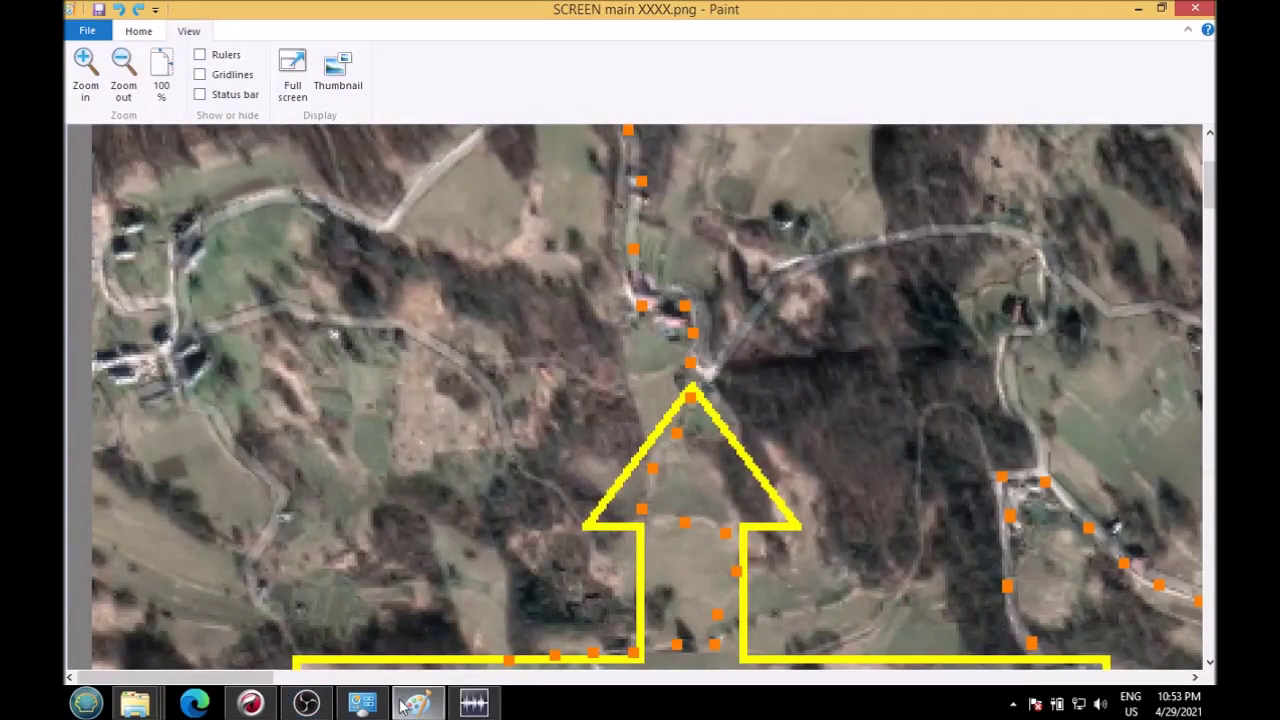
Step: Zoom the Chrome satellite map to the 20 m scale over Gorenje Grčevje, then go to Paint
click(250, 703)
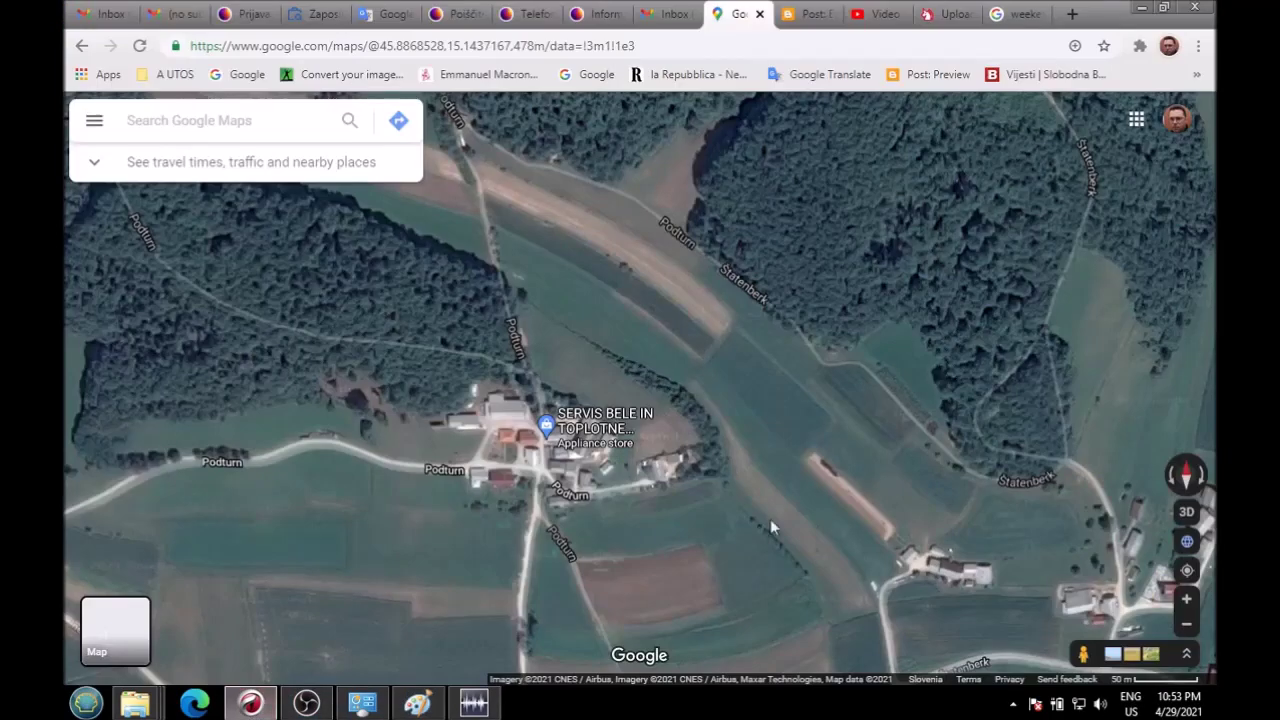
scroll(808, 493, down, 5)
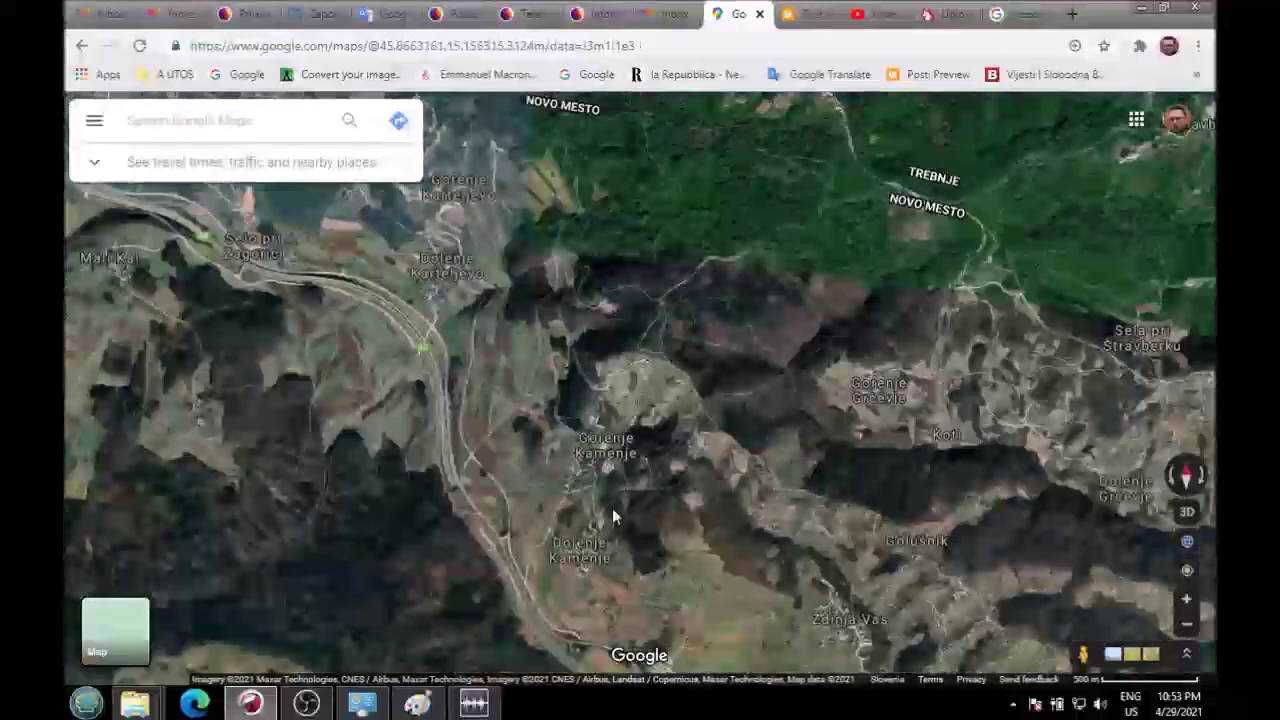
drag(612, 508, 180, 480)
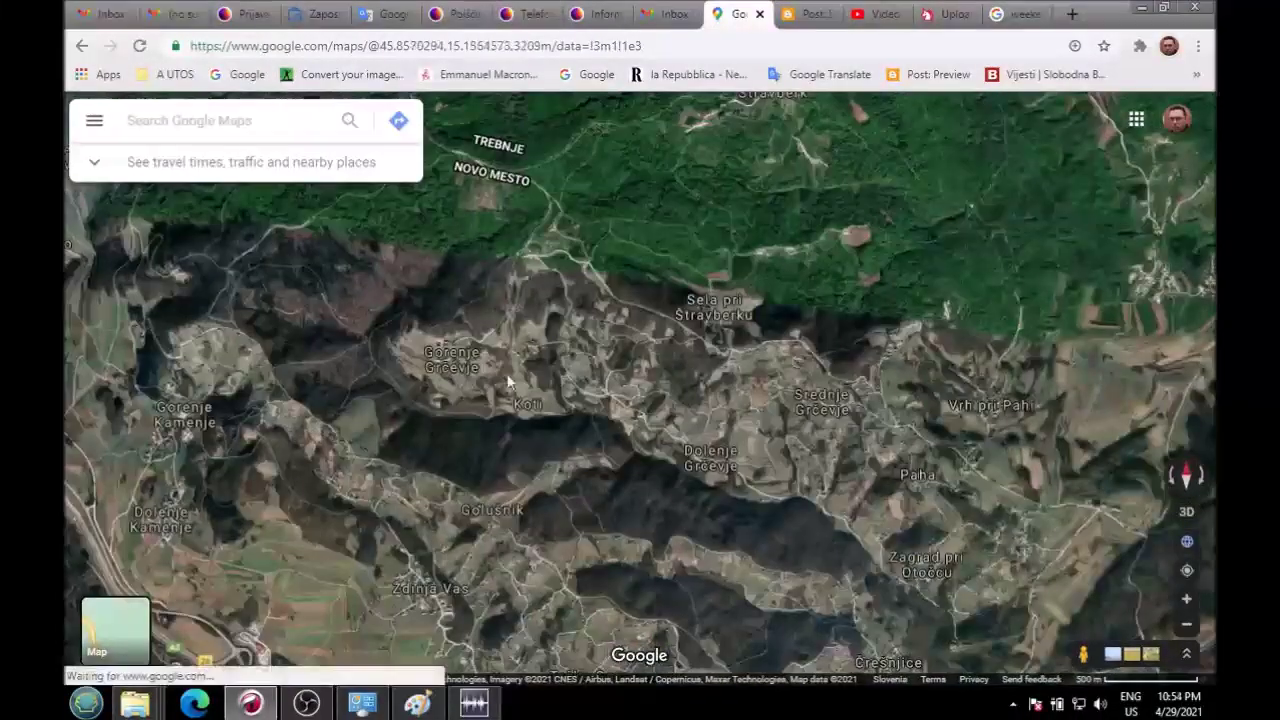
scroll(522, 360, up, 3)
scroll(524, 362, up, 5)
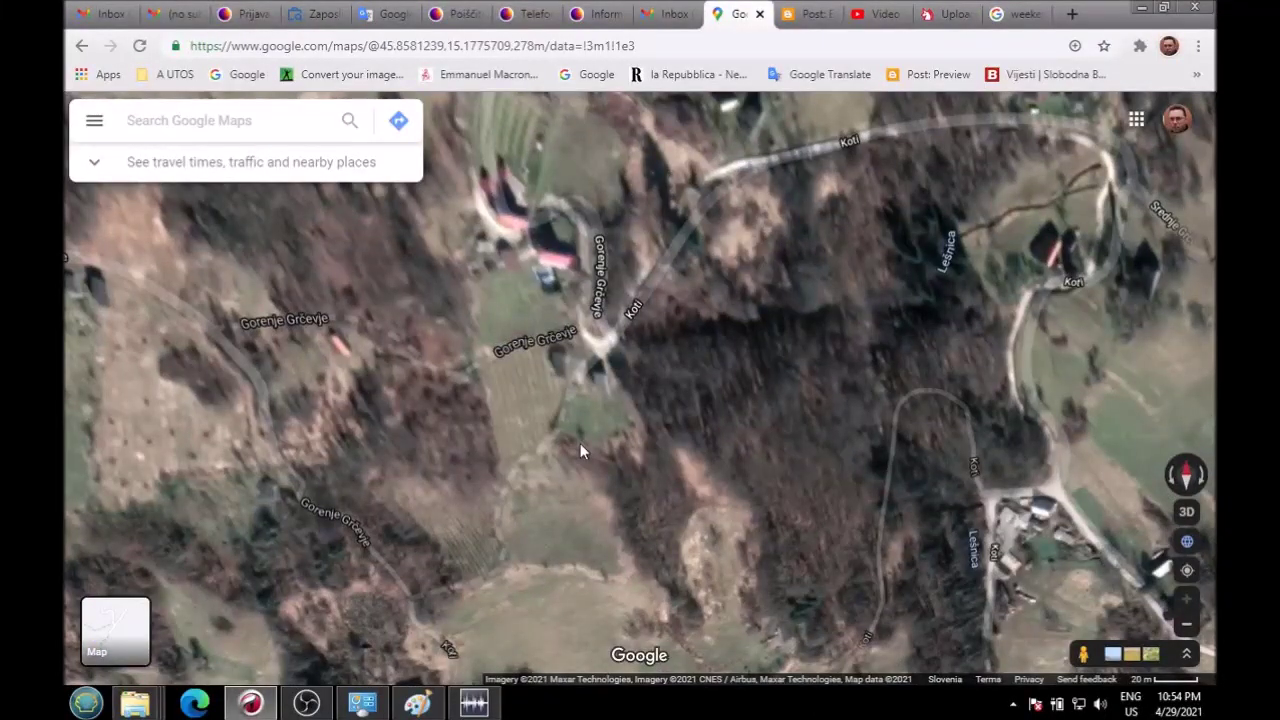
click(417, 703)
Step: Paste the Gorenje Grčevje satellite screenshot and zoom out and in to inspect the houses
key(ctrl+v)
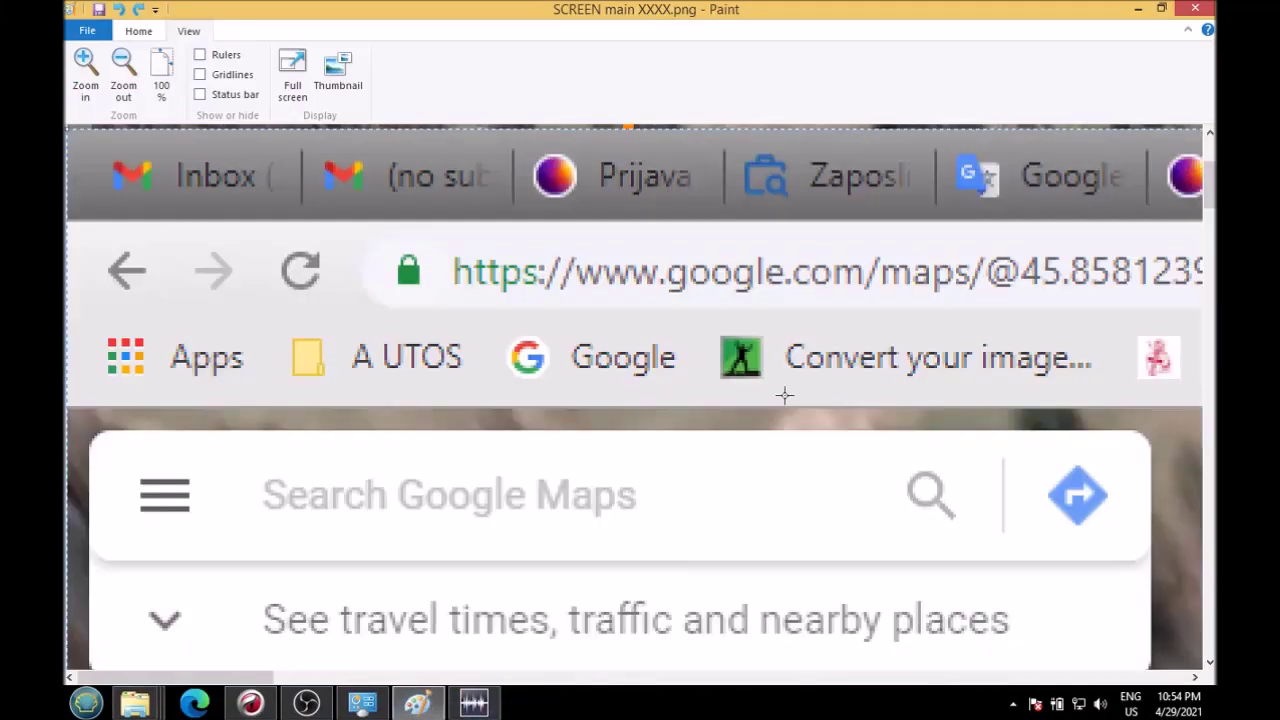
click(123, 75)
click(123, 75)
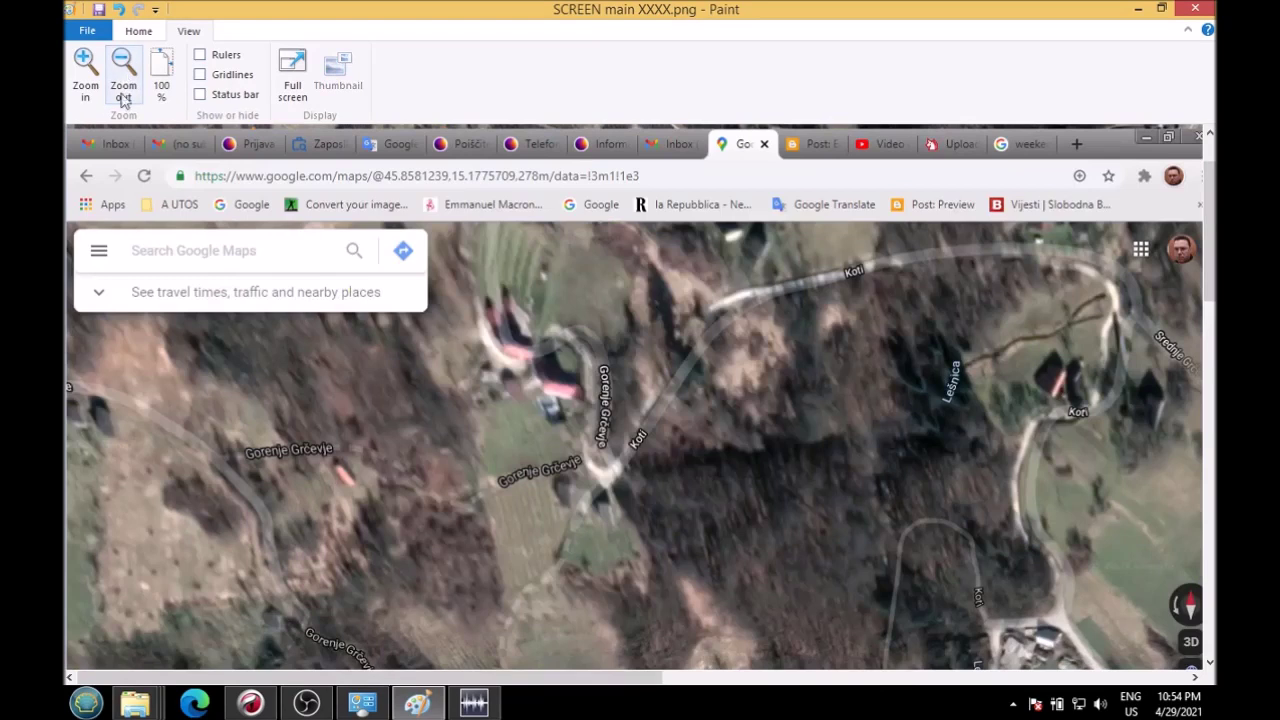
drag(1210, 290, 1210, 316)
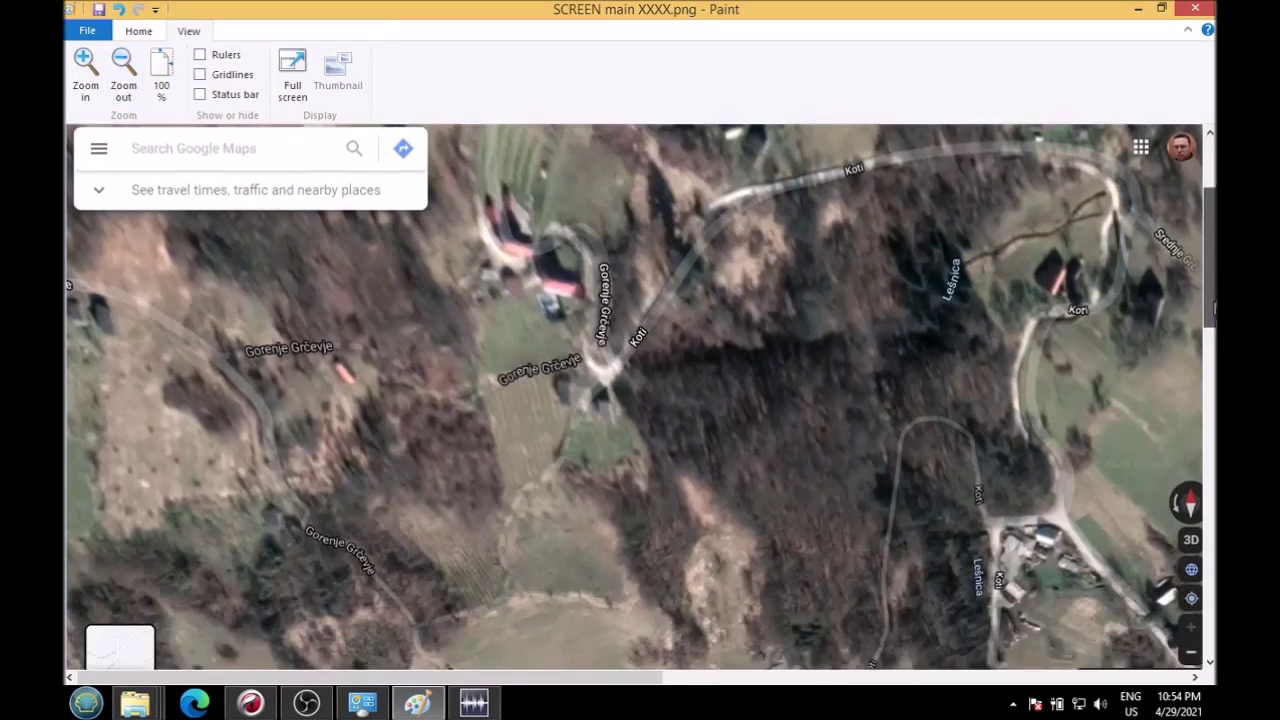
click(84, 62)
mouse_move(1211, 260)
mouse_down()
mouse_move(1212, 365)
mouse_move(1212, 240)
mouse_up()
scroll(1197, 540, down, 4)
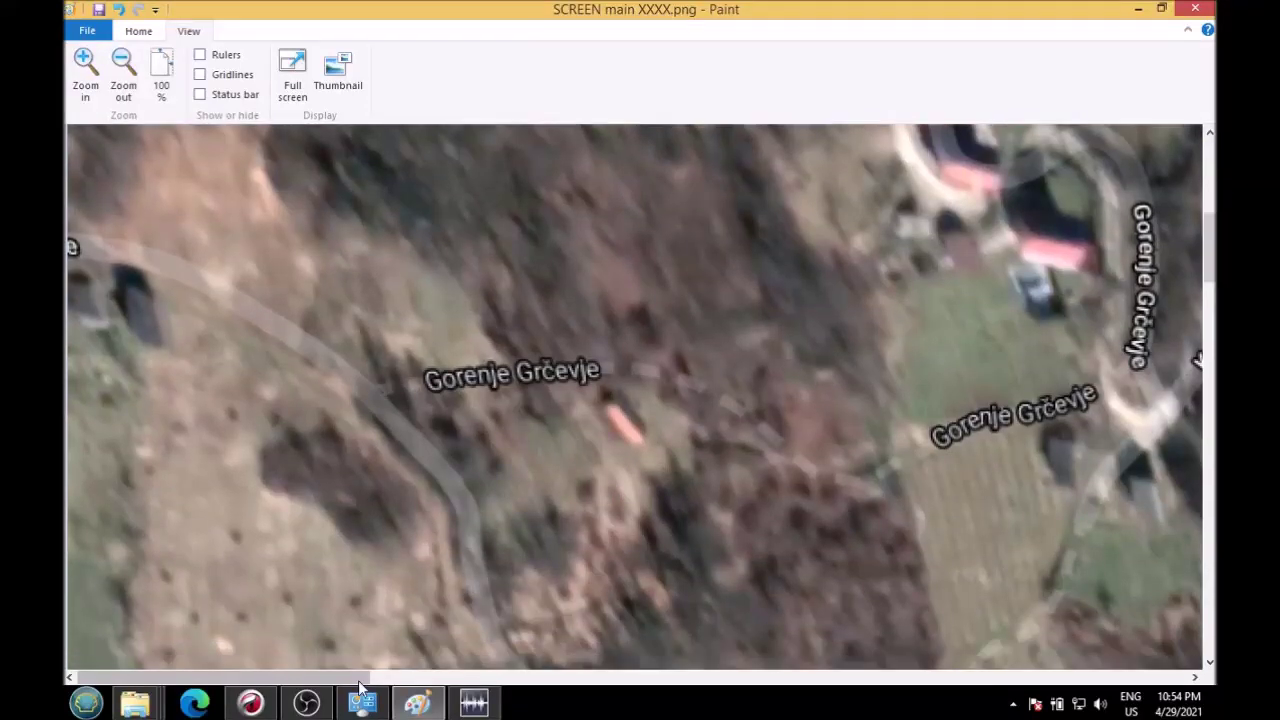
drag(362, 678, 503, 694)
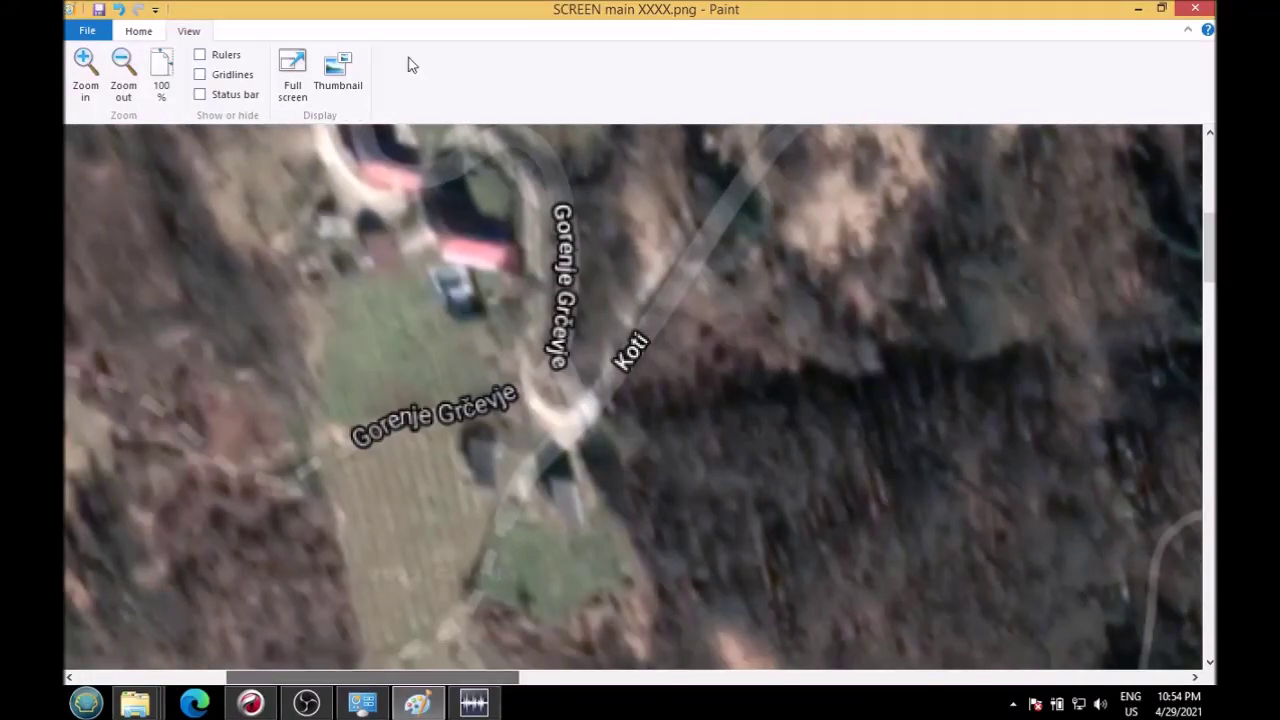
click(140, 31)
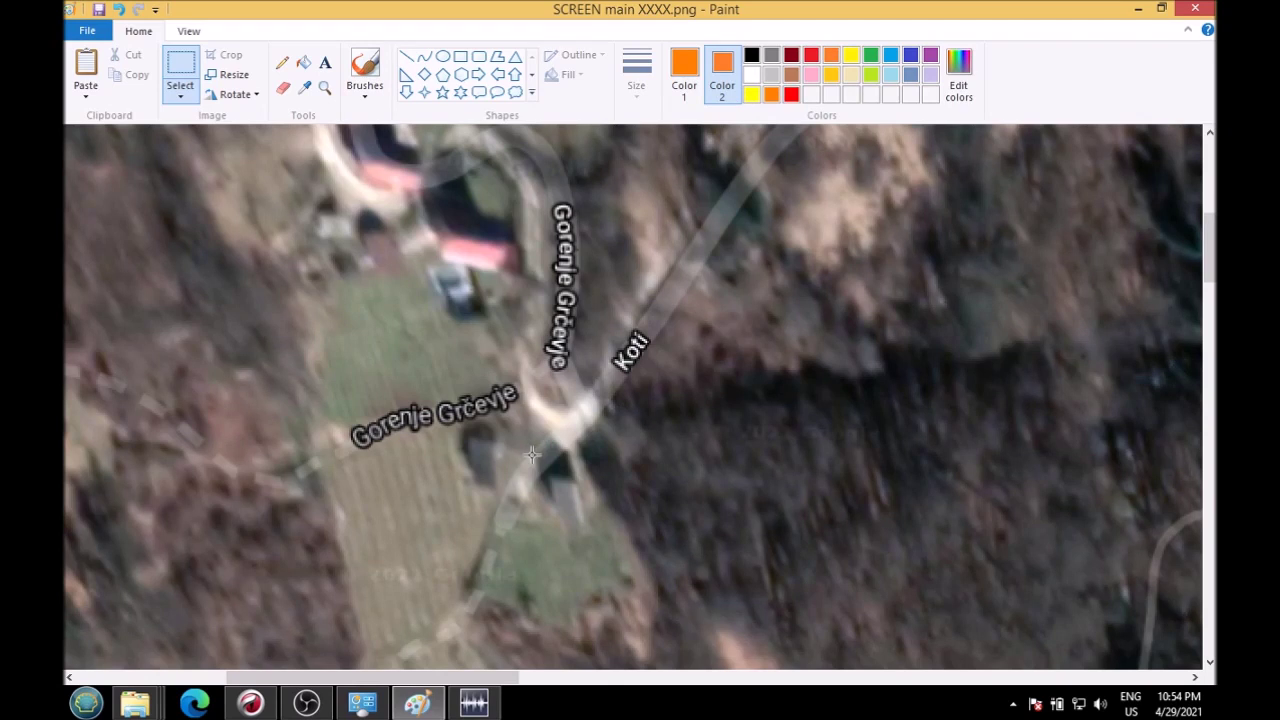
drag(595, 527, 599, 530)
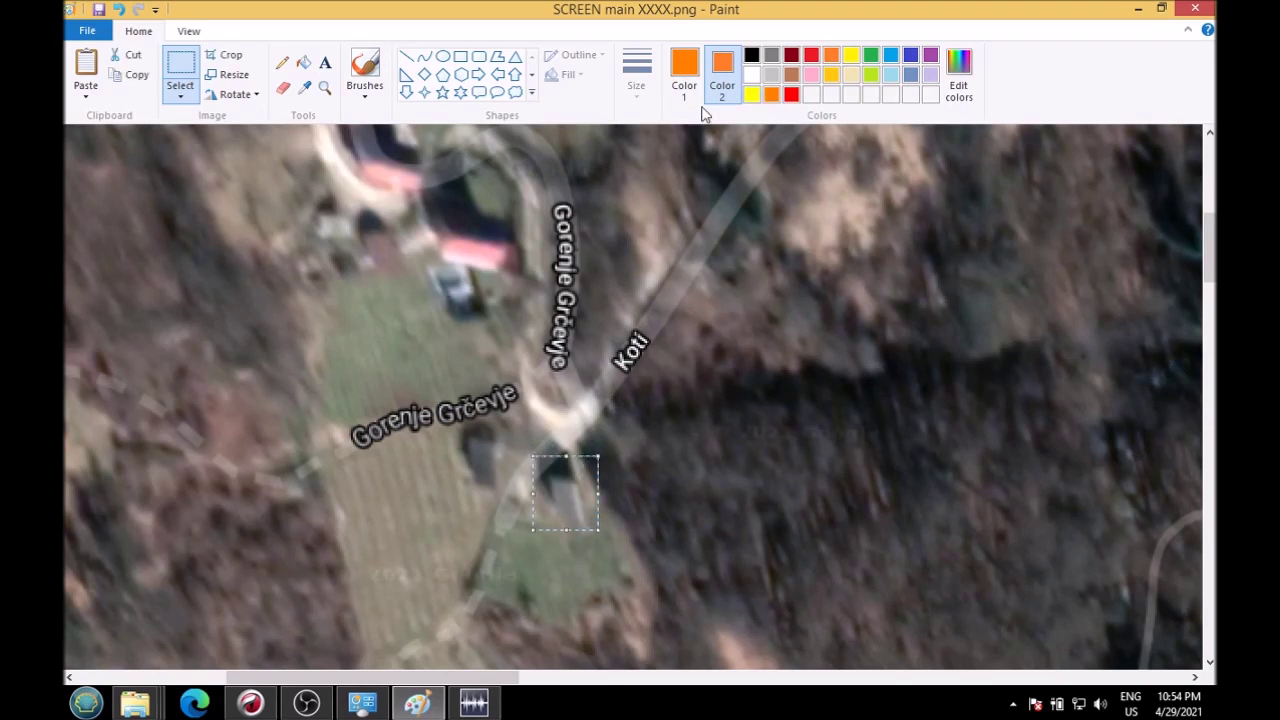
click(479, 56)
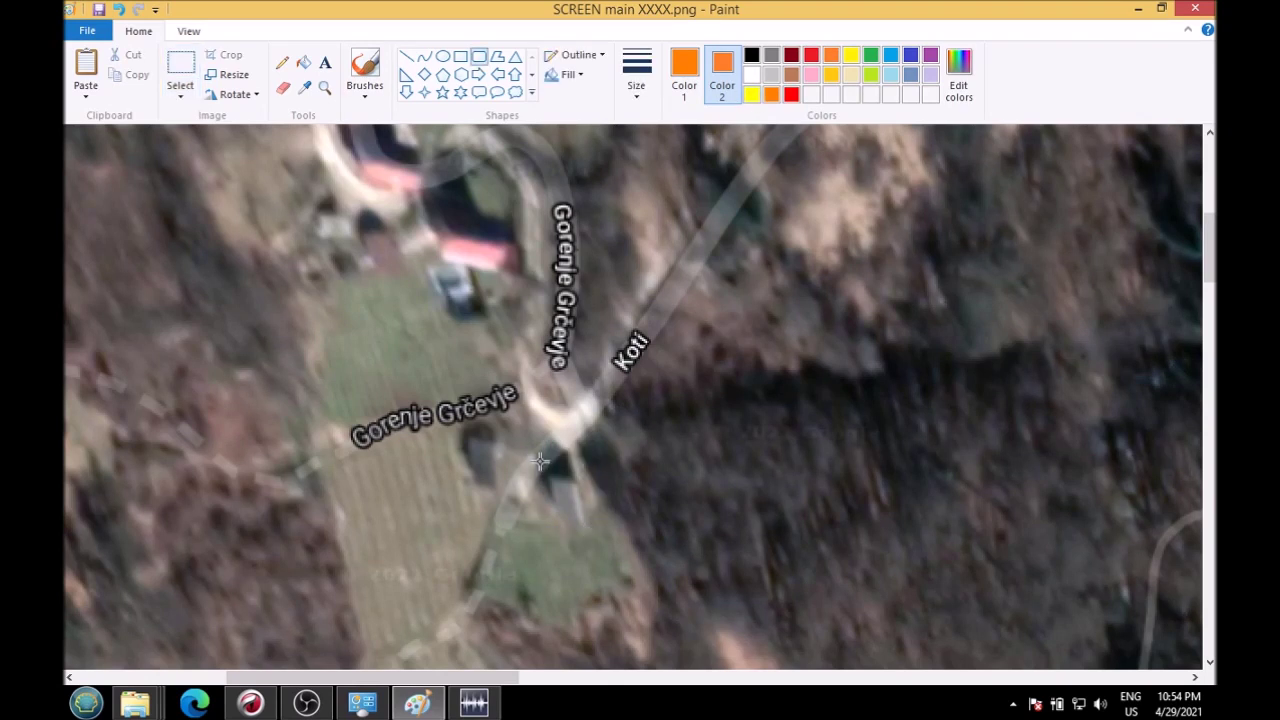
mouse_move(540, 461)
mouse_down()
mouse_move(588, 535)
mouse_move(614, 539)
mouse_up()
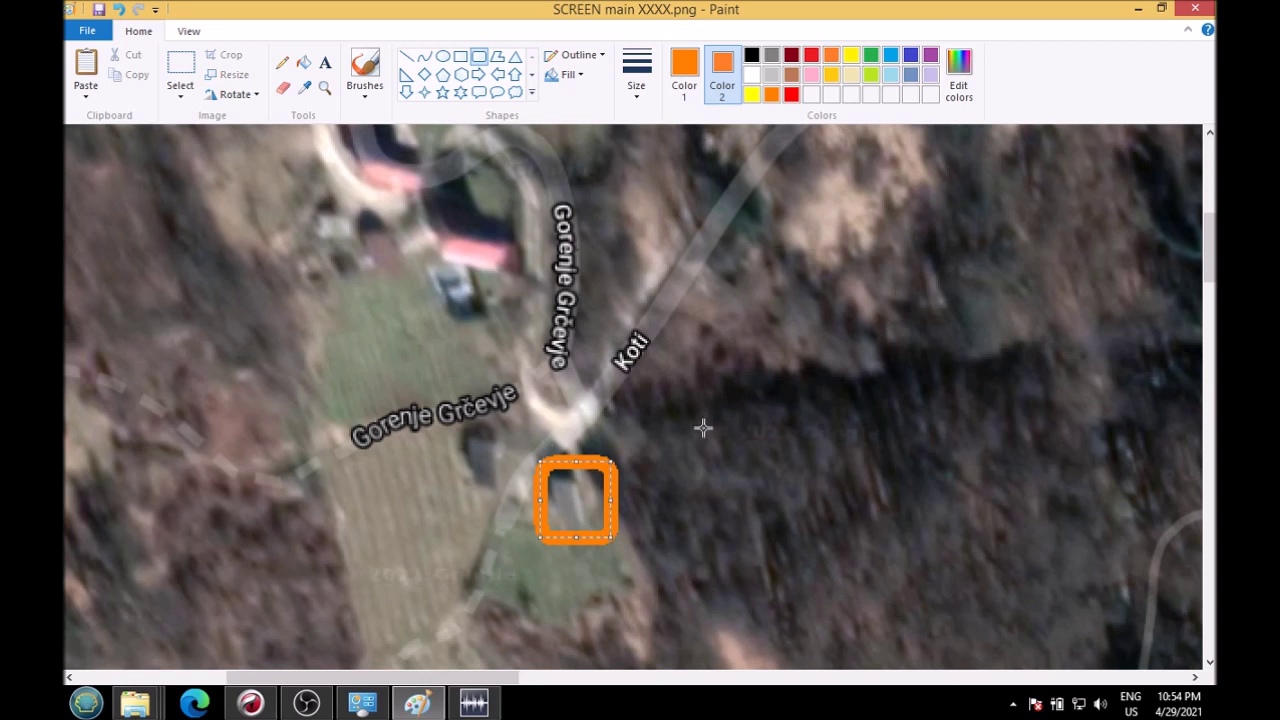
drag(416, 391, 651, 560)
click(866, 471)
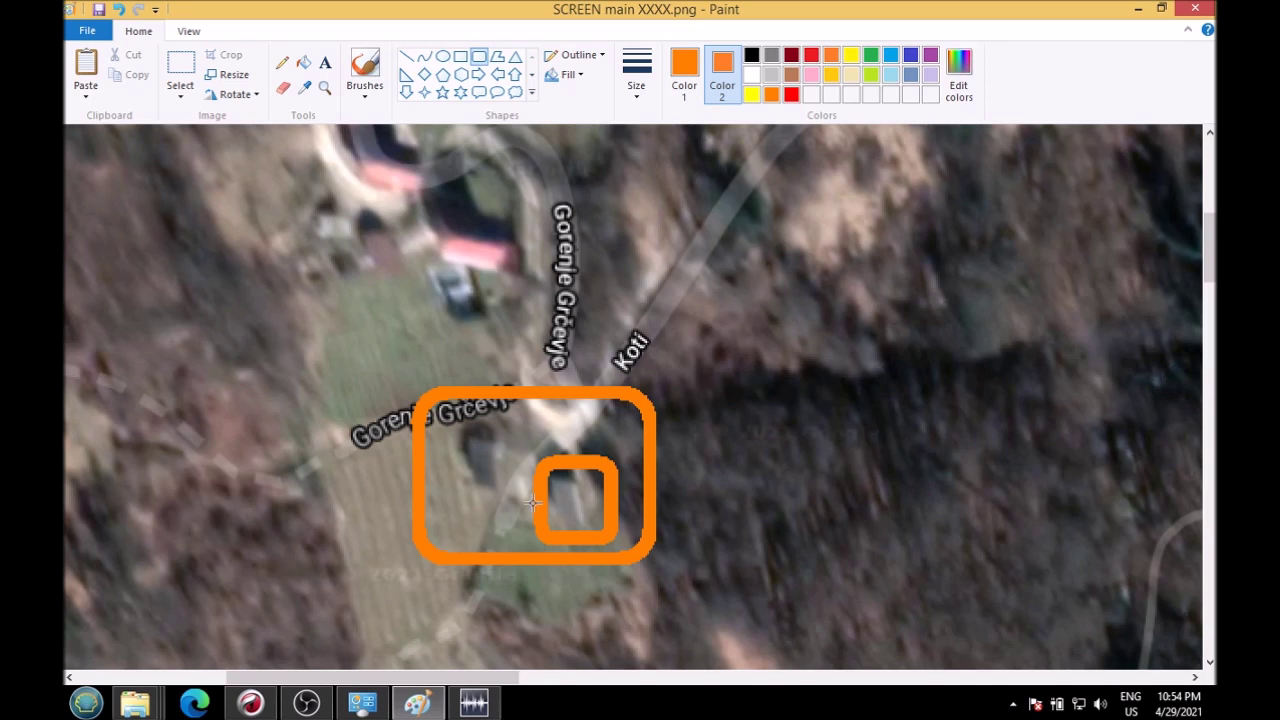
click(119, 10)
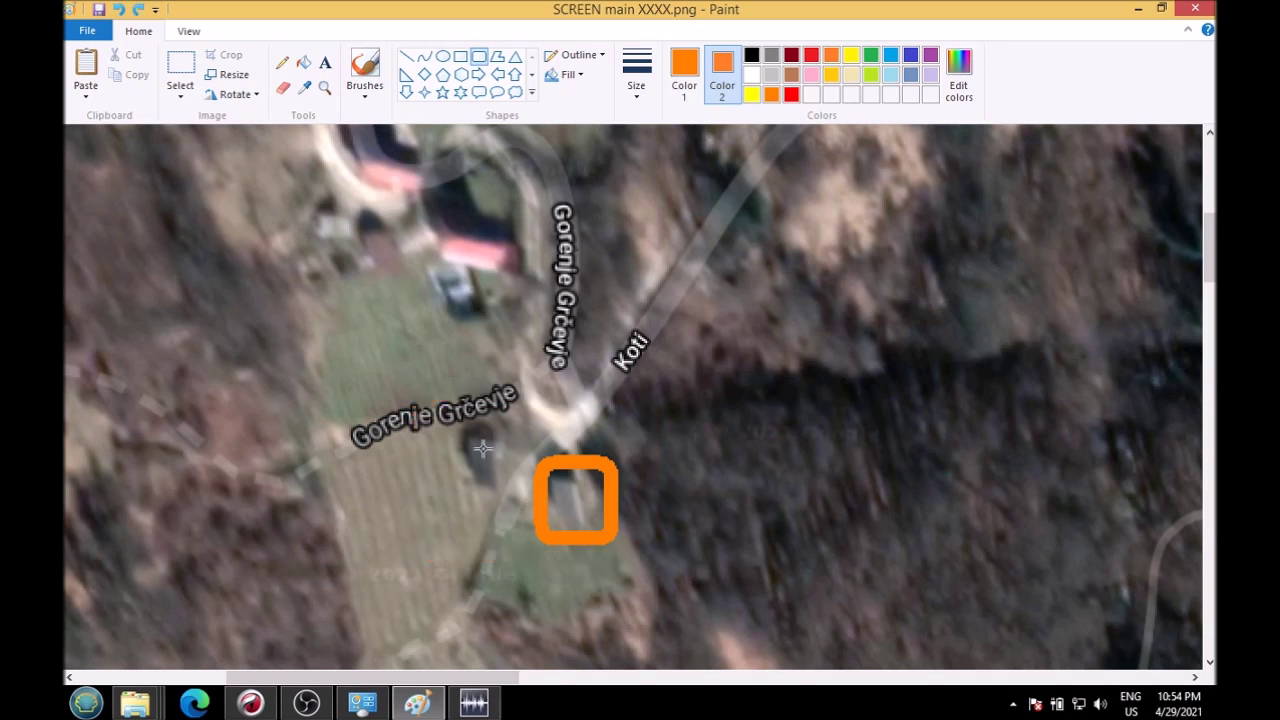
drag(433, 405, 517, 497)
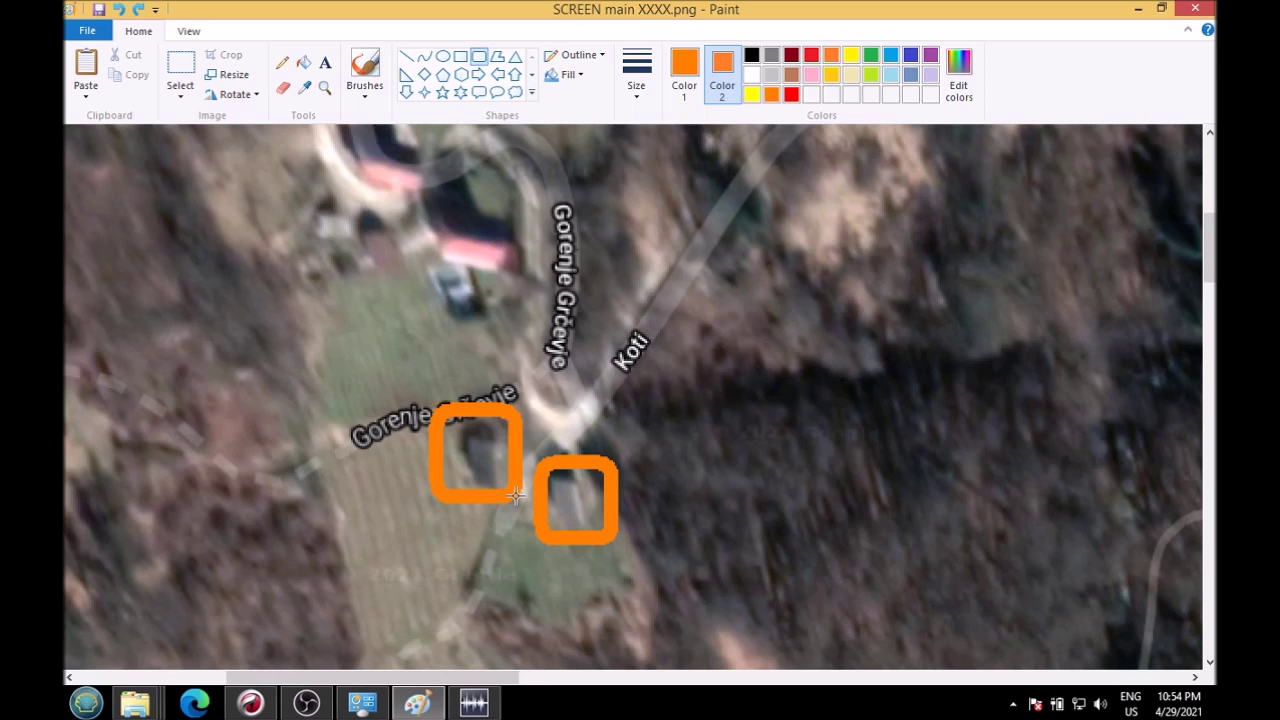
click(802, 409)
click(118, 9)
click(118, 9)
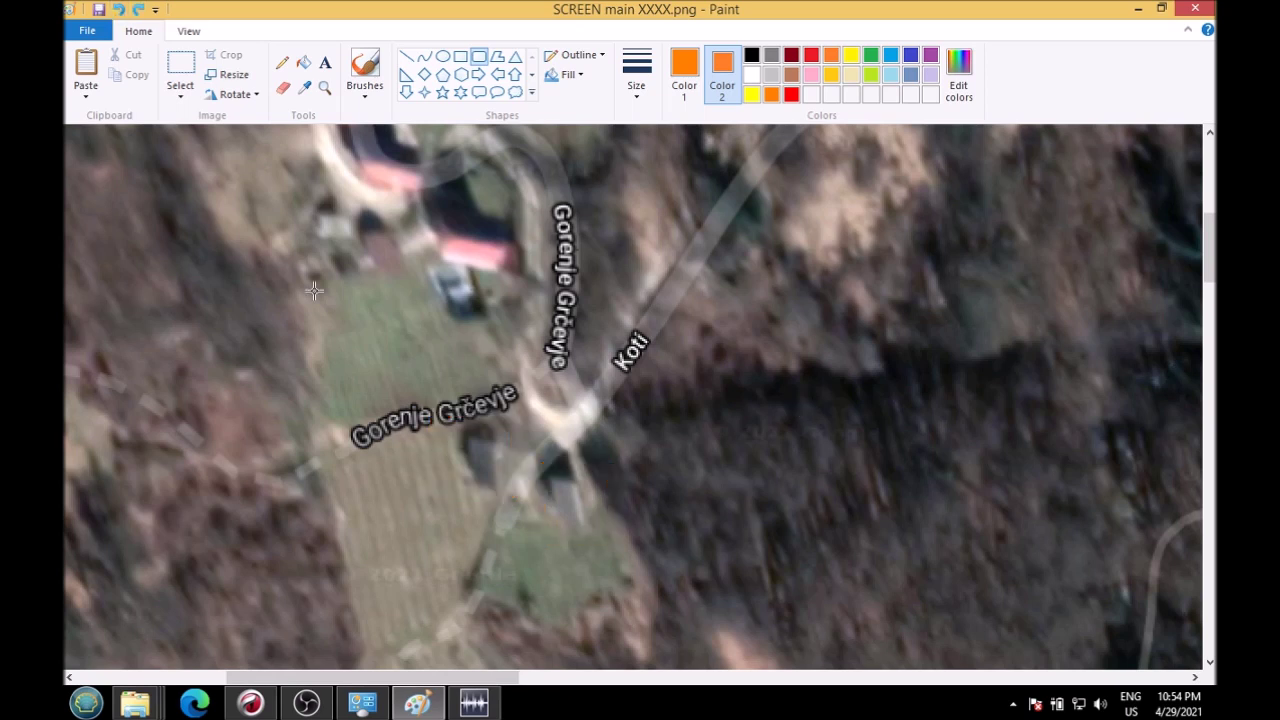
drag(541, 464, 605, 539)
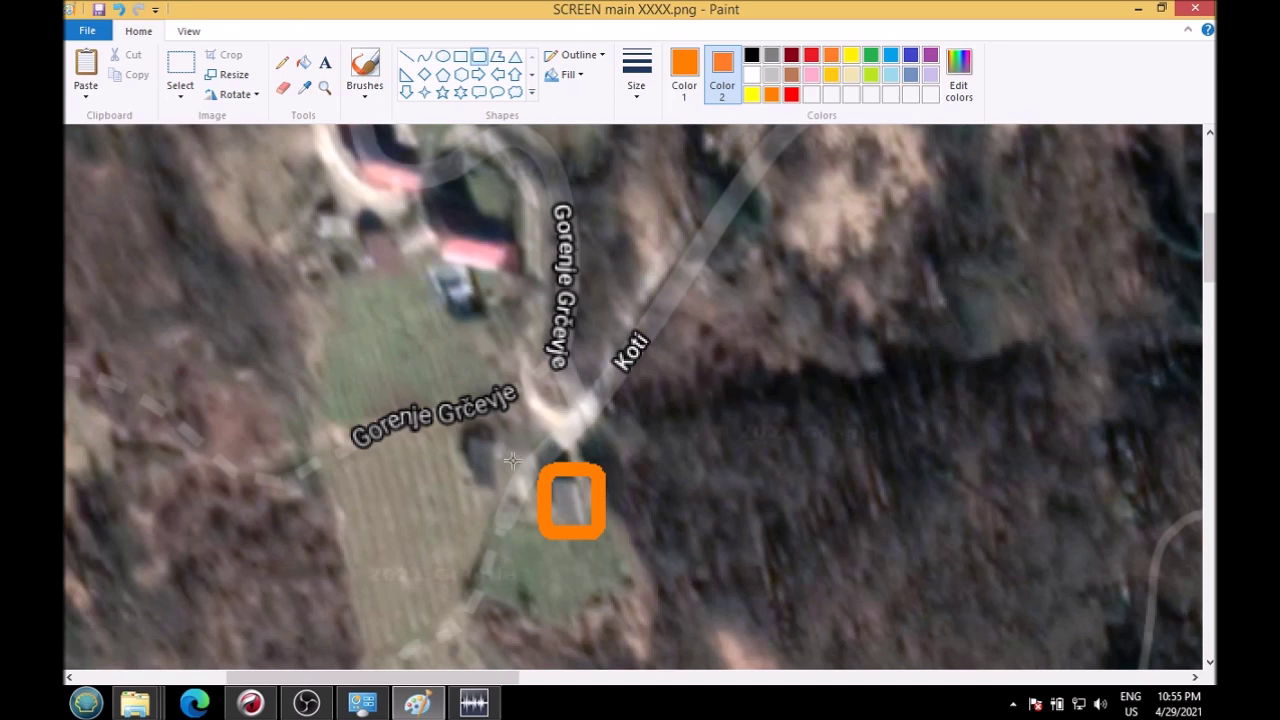
click(118, 10)
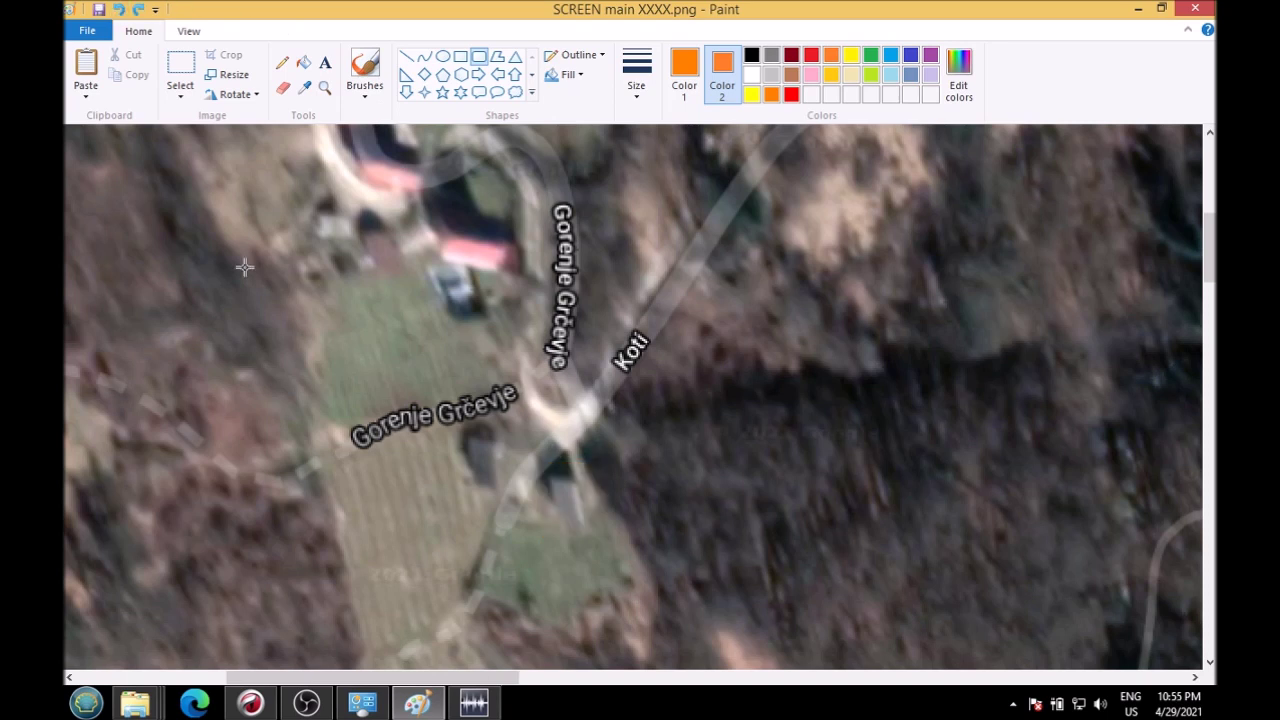
Step: Try orange boxes around the two houses and one large box, then undo them all
drag(442, 415, 503, 487)
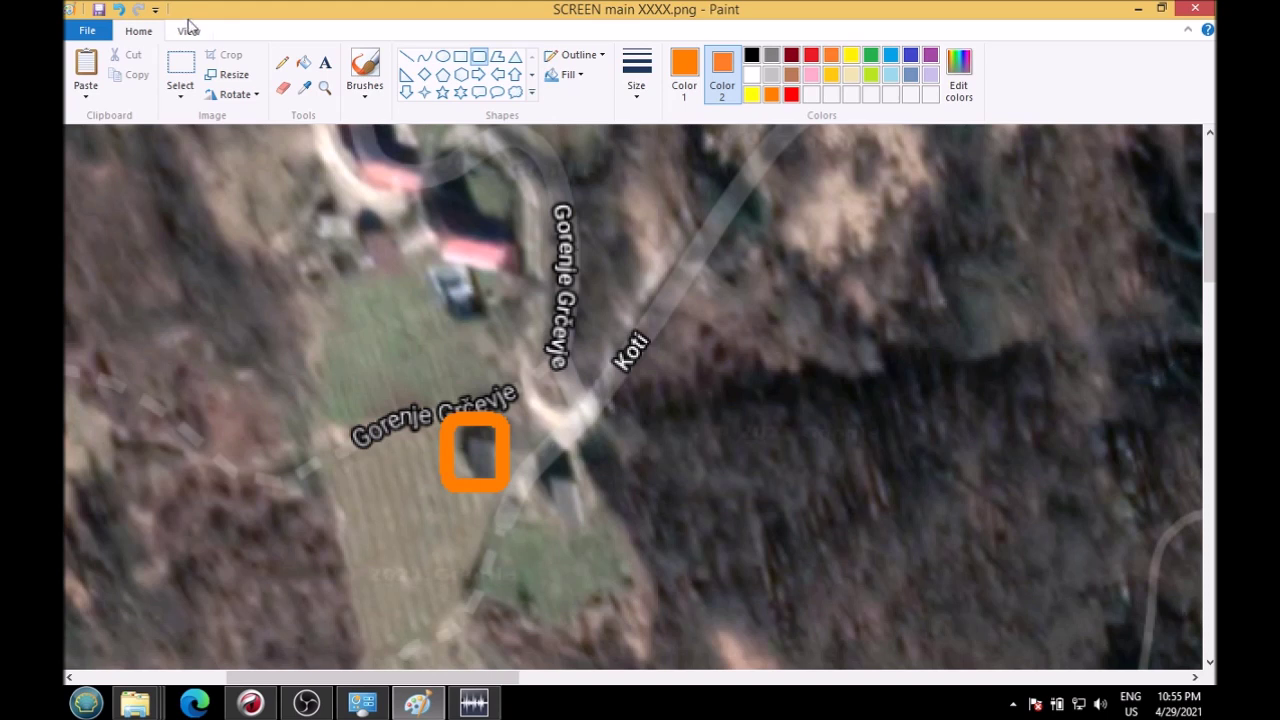
click(115, 12)
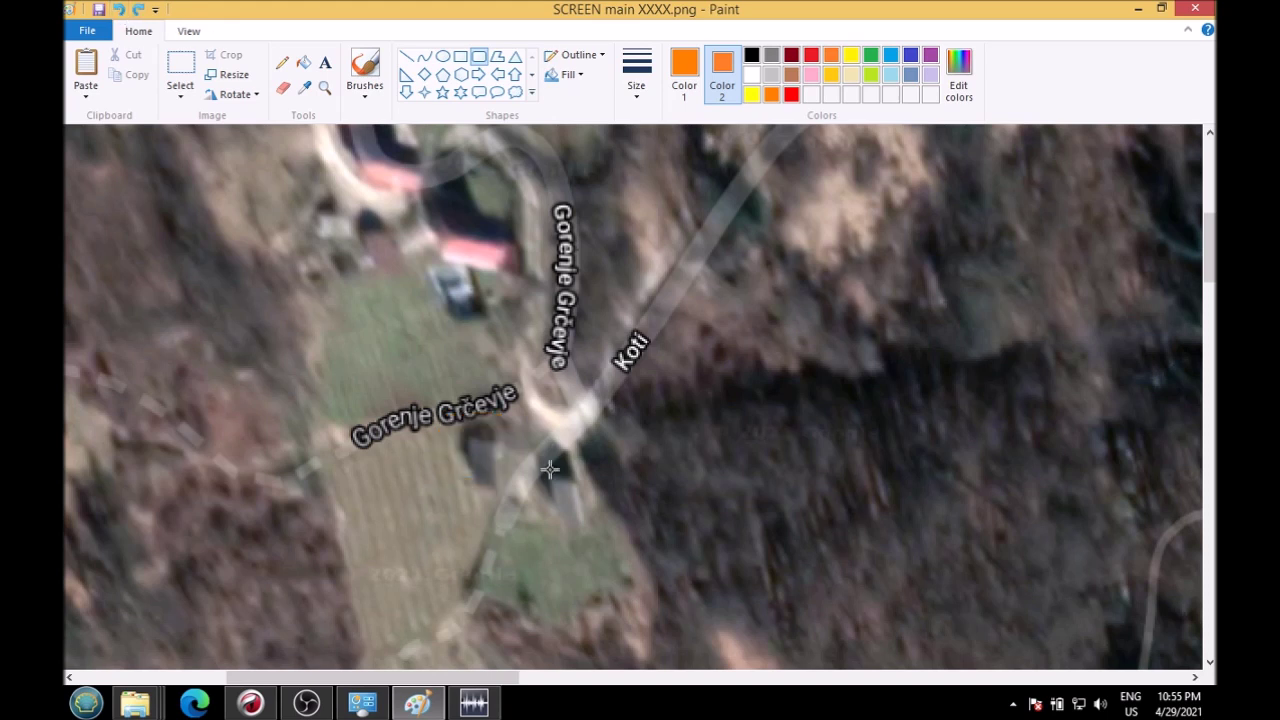
drag(550, 467, 594, 537)
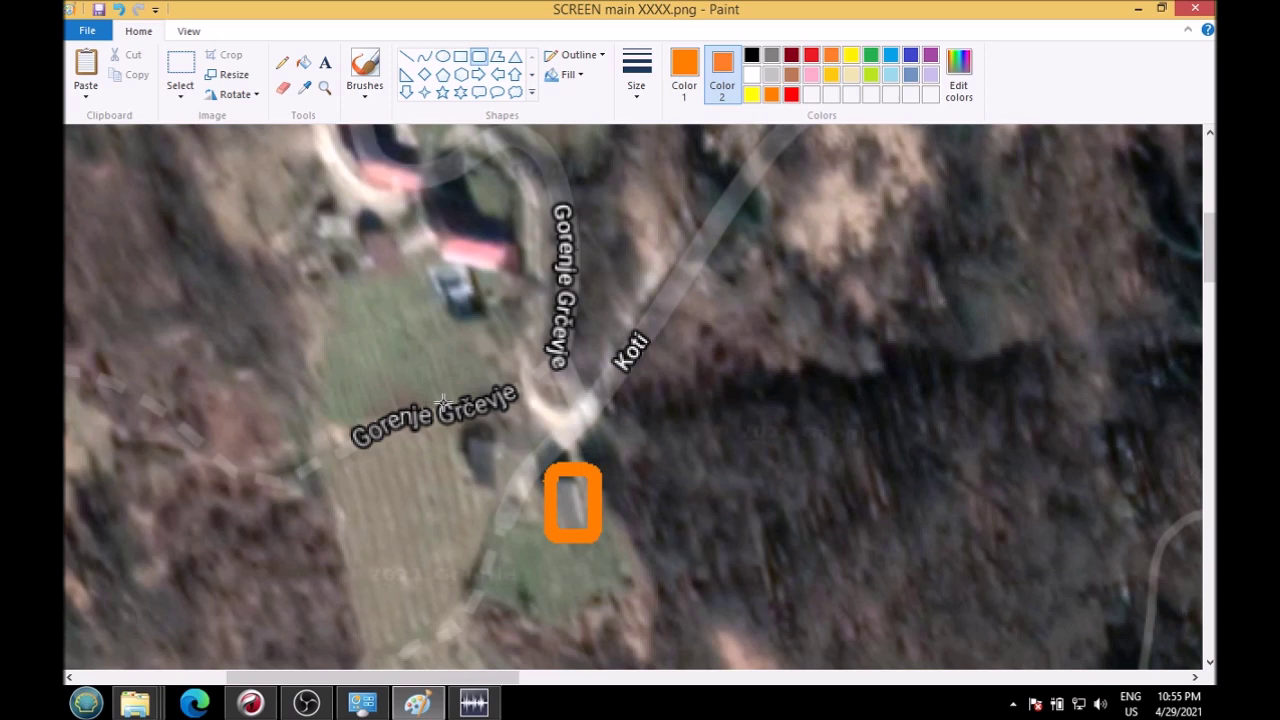
drag(443, 402, 511, 480)
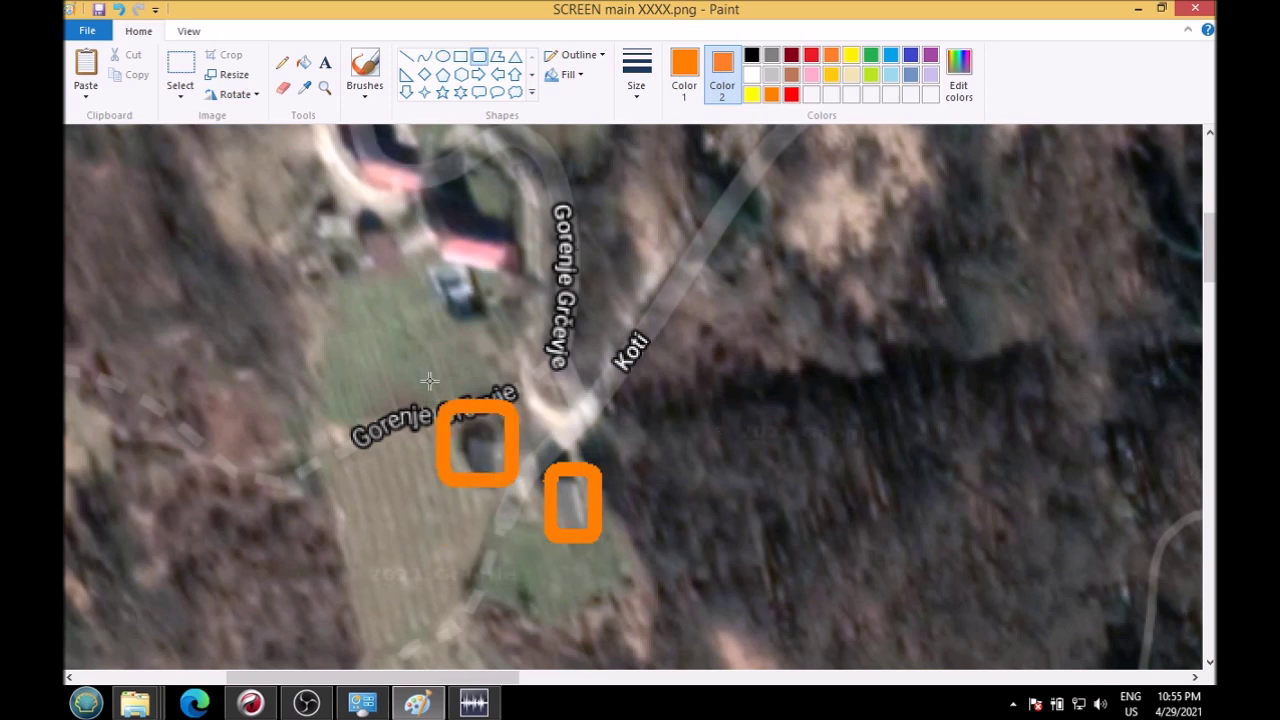
drag(422, 381, 617, 553)
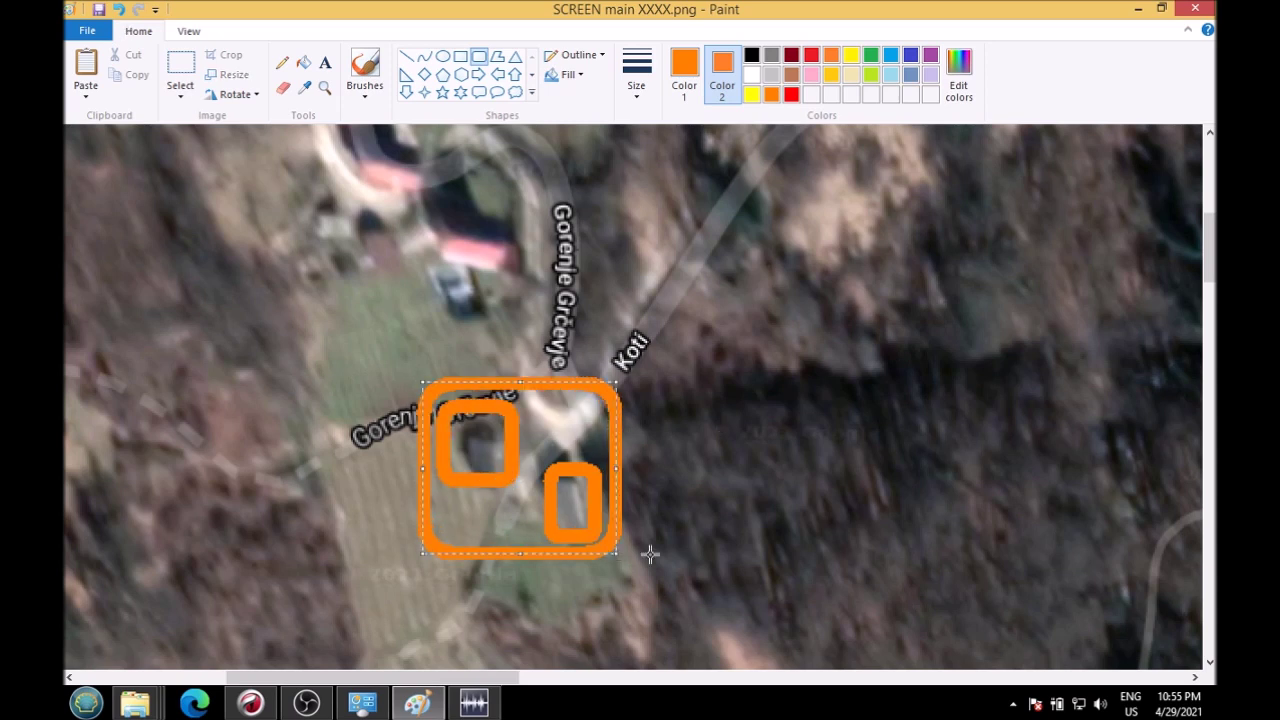
click(741, 487)
click(119, 9)
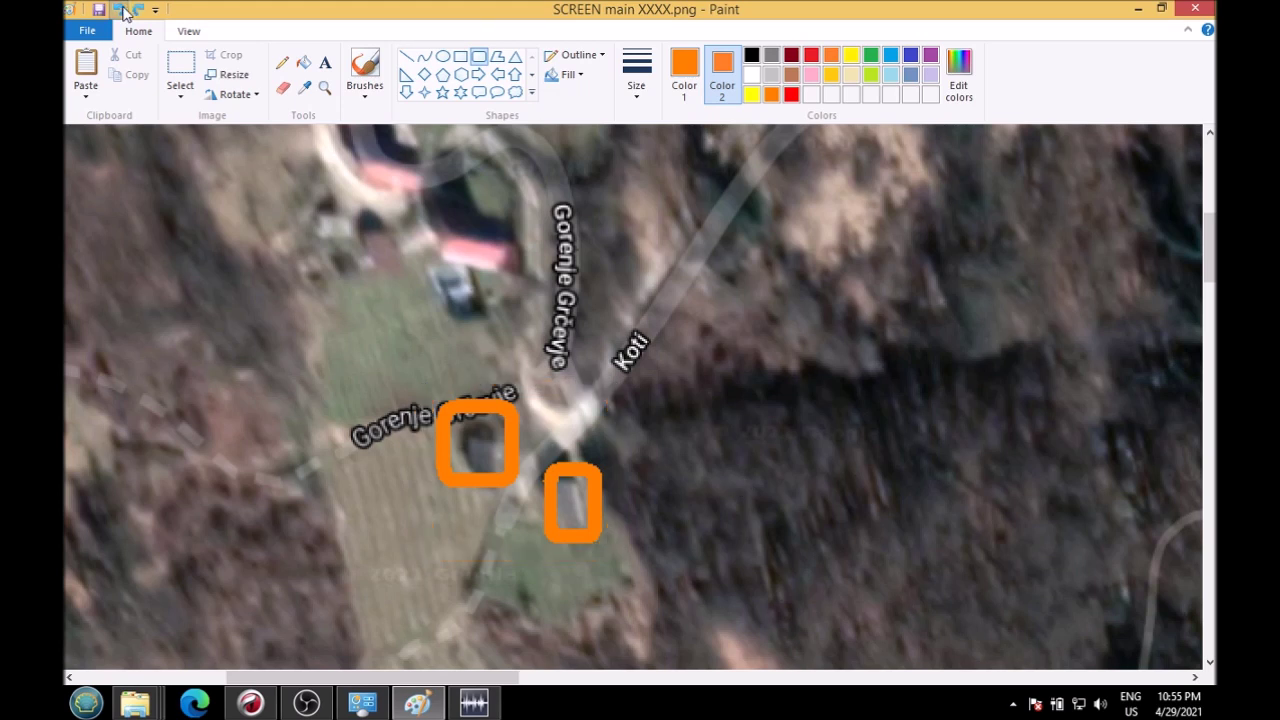
click(119, 9)
click(119, 9)
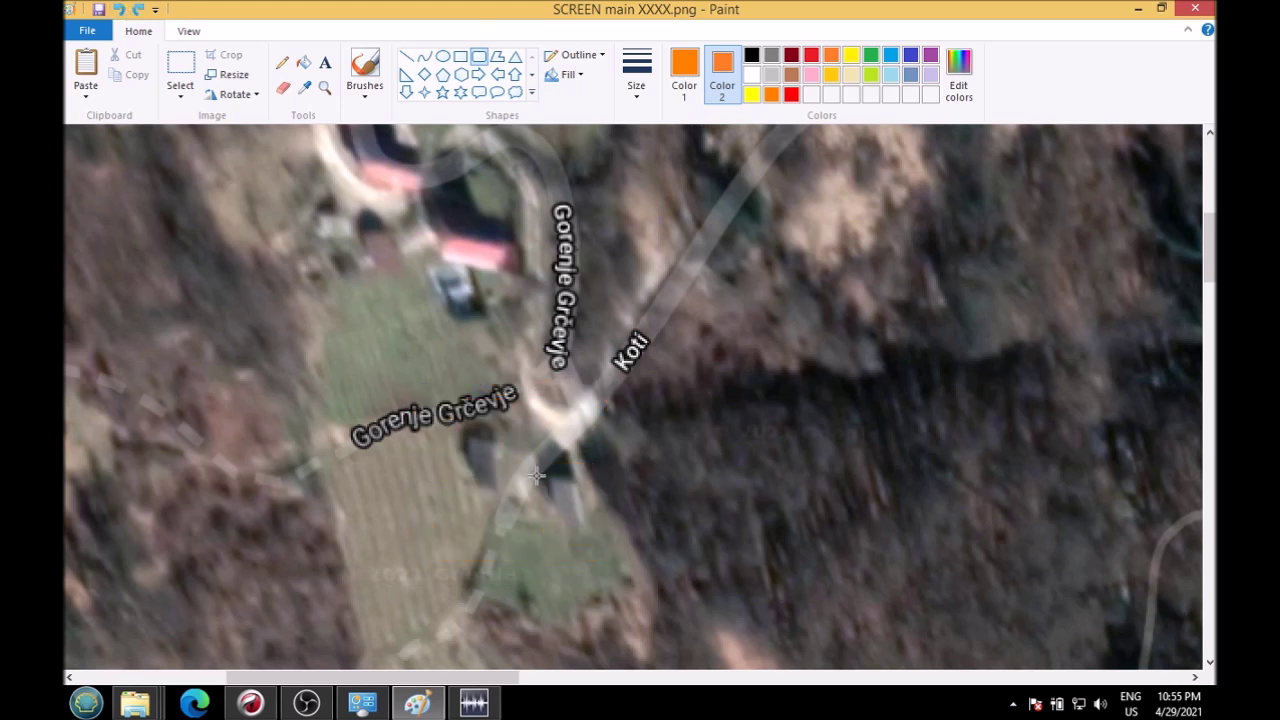
Step: Draw rounded orange boxes around the right and left houses, then return to Chrome
drag(538, 467, 608, 540)
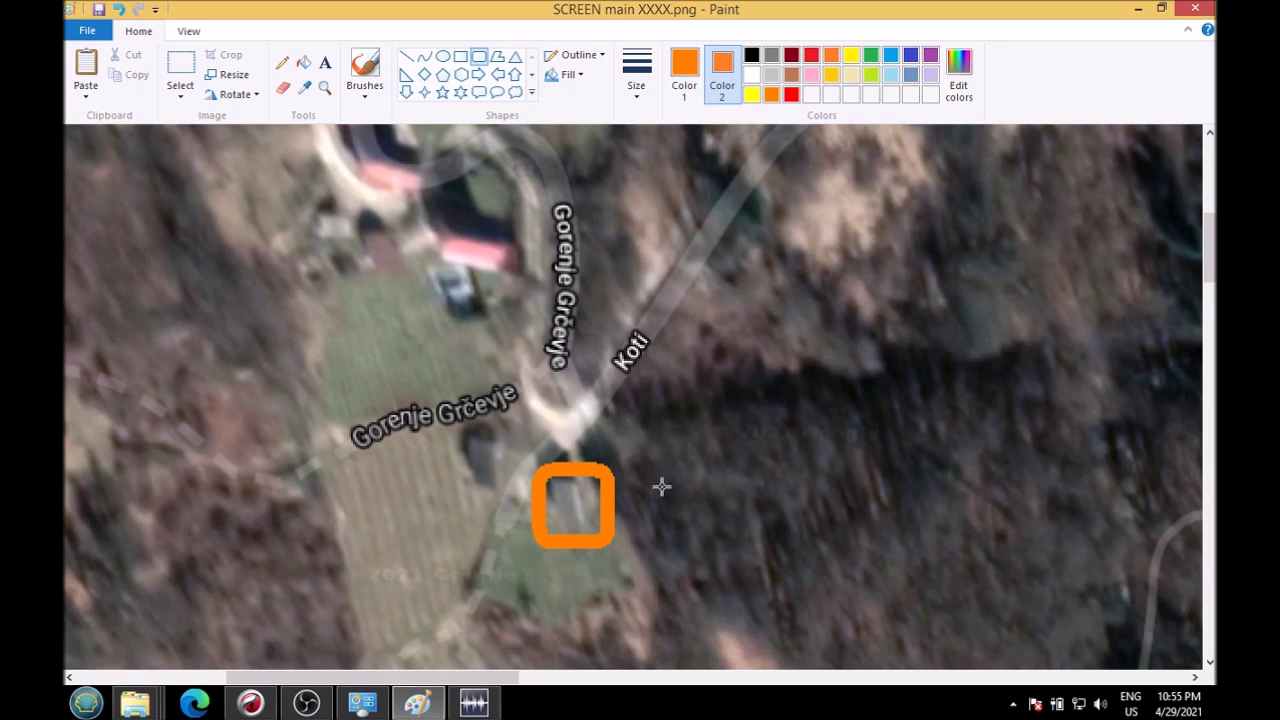
mouse_move(444, 400)
mouse_down()
mouse_move(500, 488)
mouse_move(548, 508)
mouse_move(525, 485)
mouse_up()
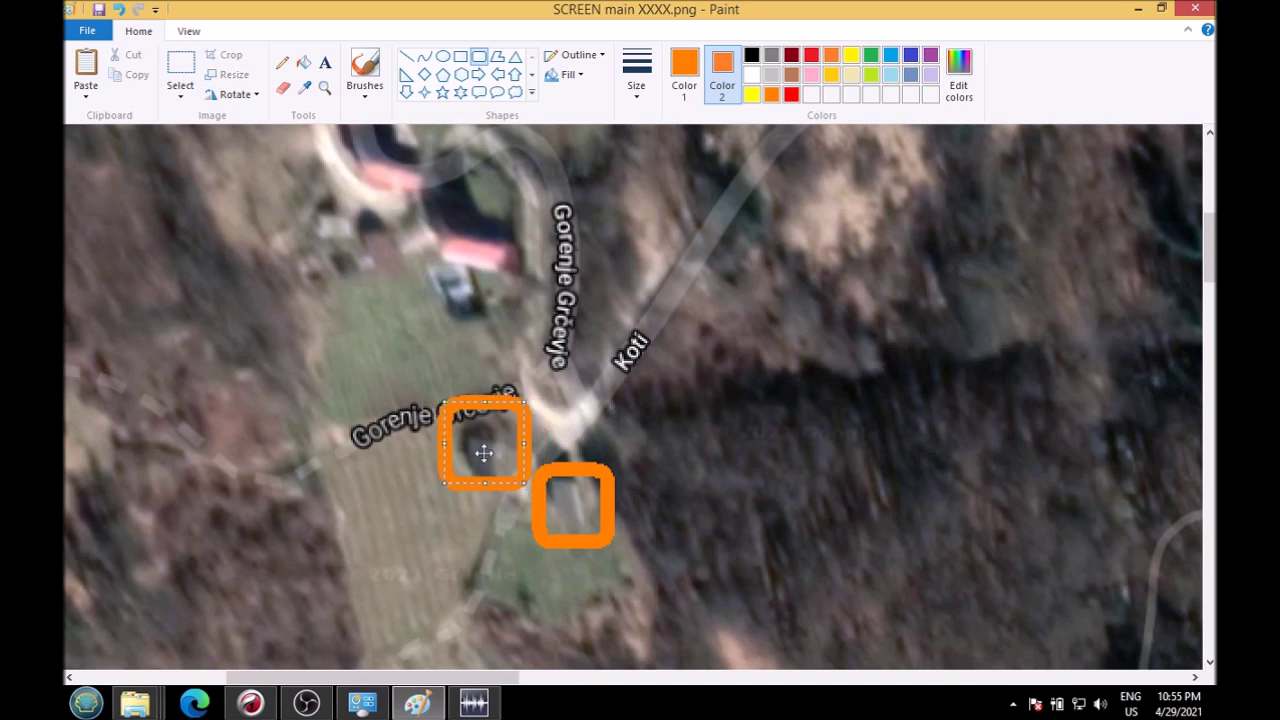
click(639, 396)
click(250, 703)
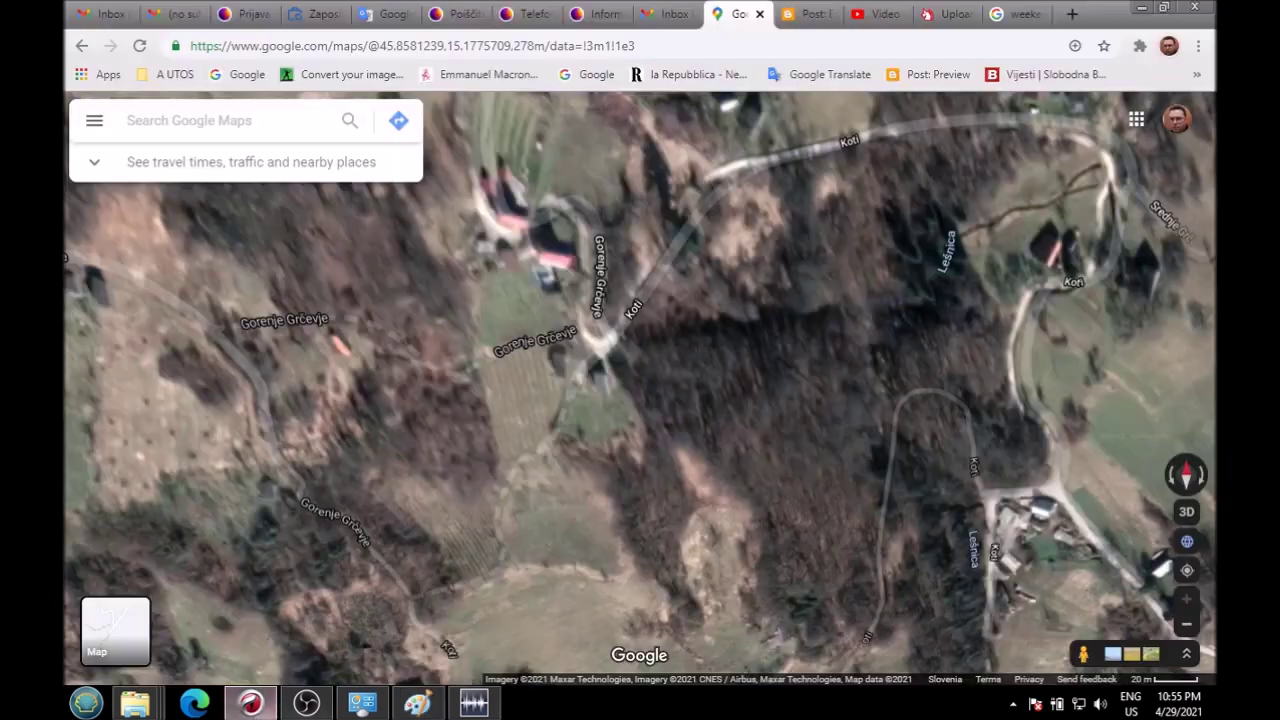
Step: Zoom and pan the satellite map around Podturn and the Štatenberk road junction
scroll(666, 421, down, 4)
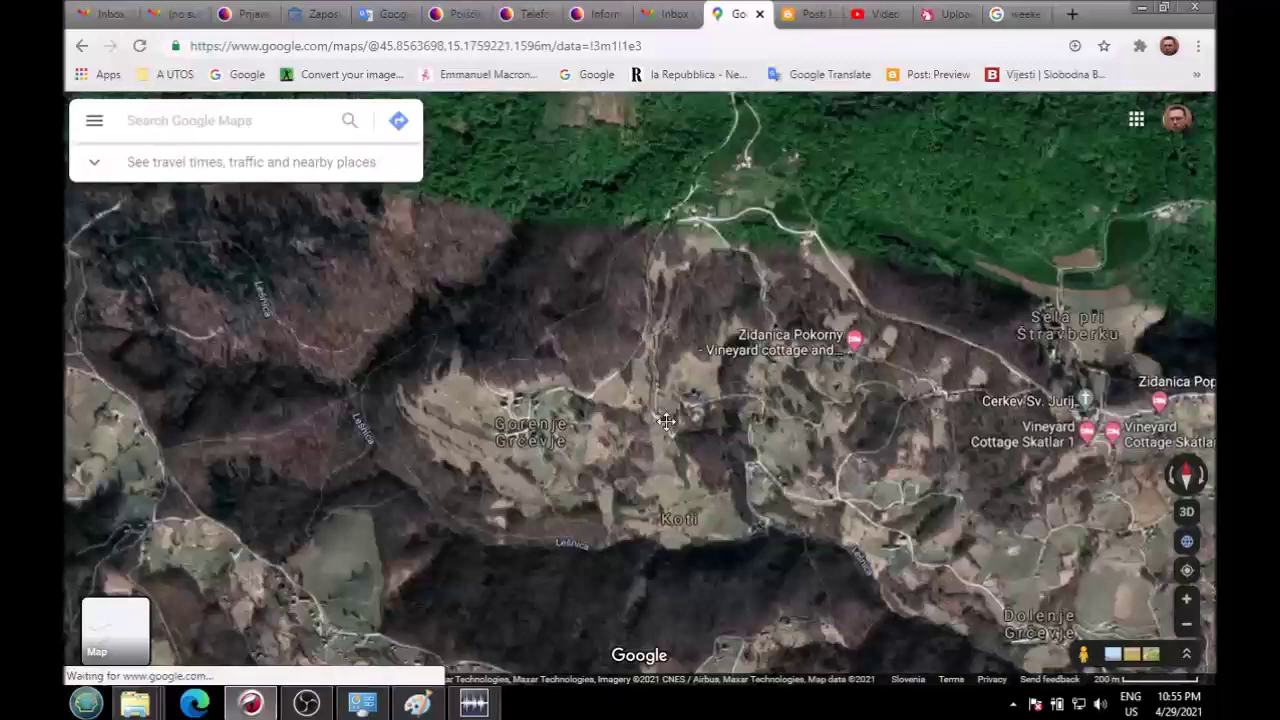
scroll(626, 423, down, 2)
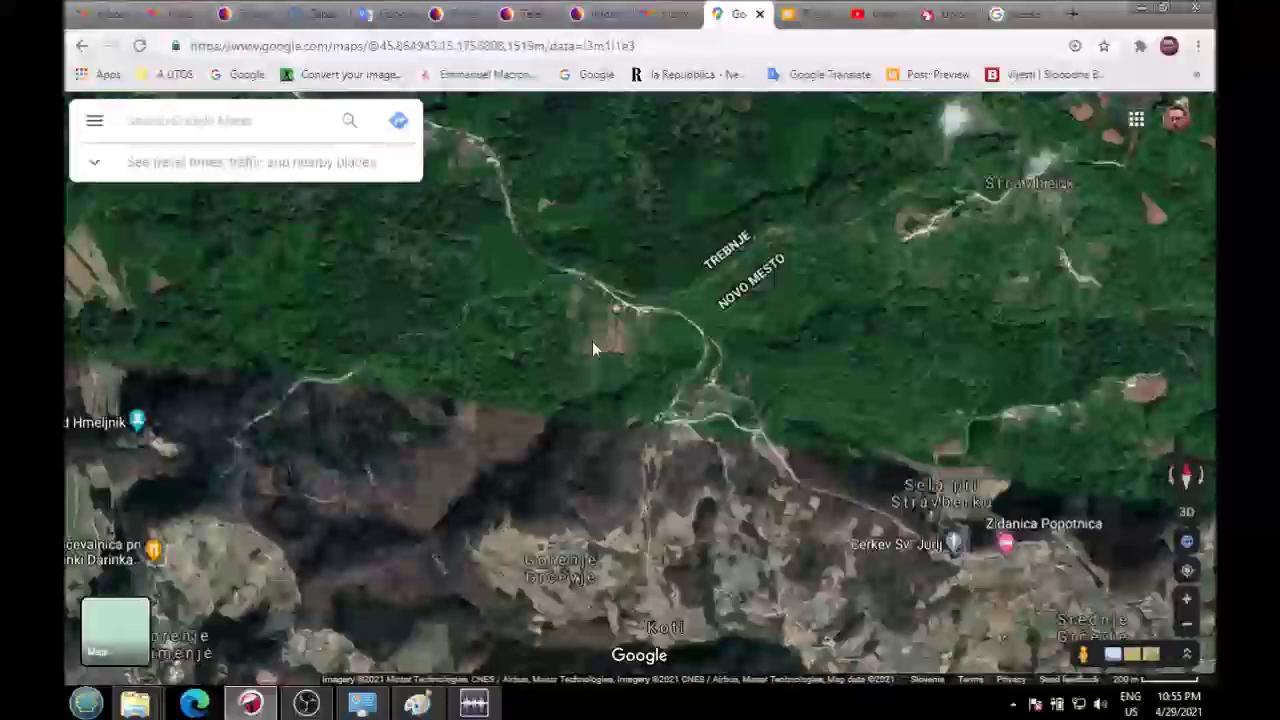
scroll(549, 335, down, 3)
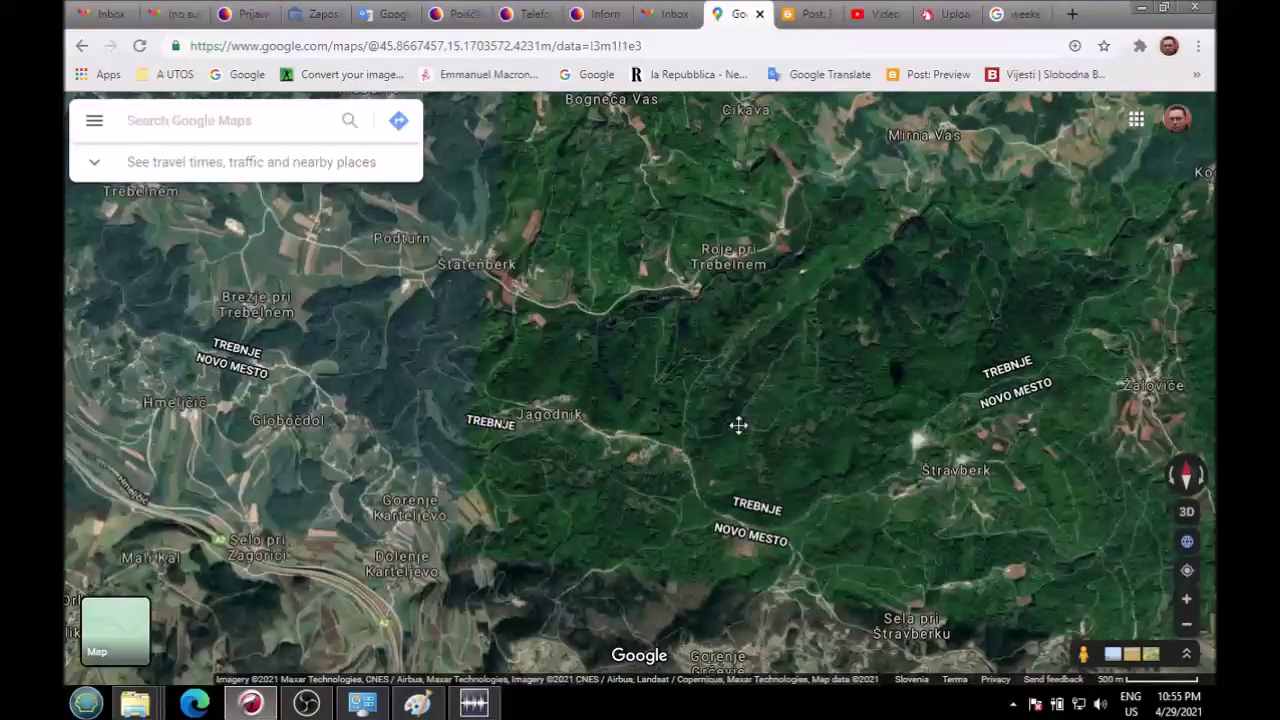
scroll(590, 347, up, 2)
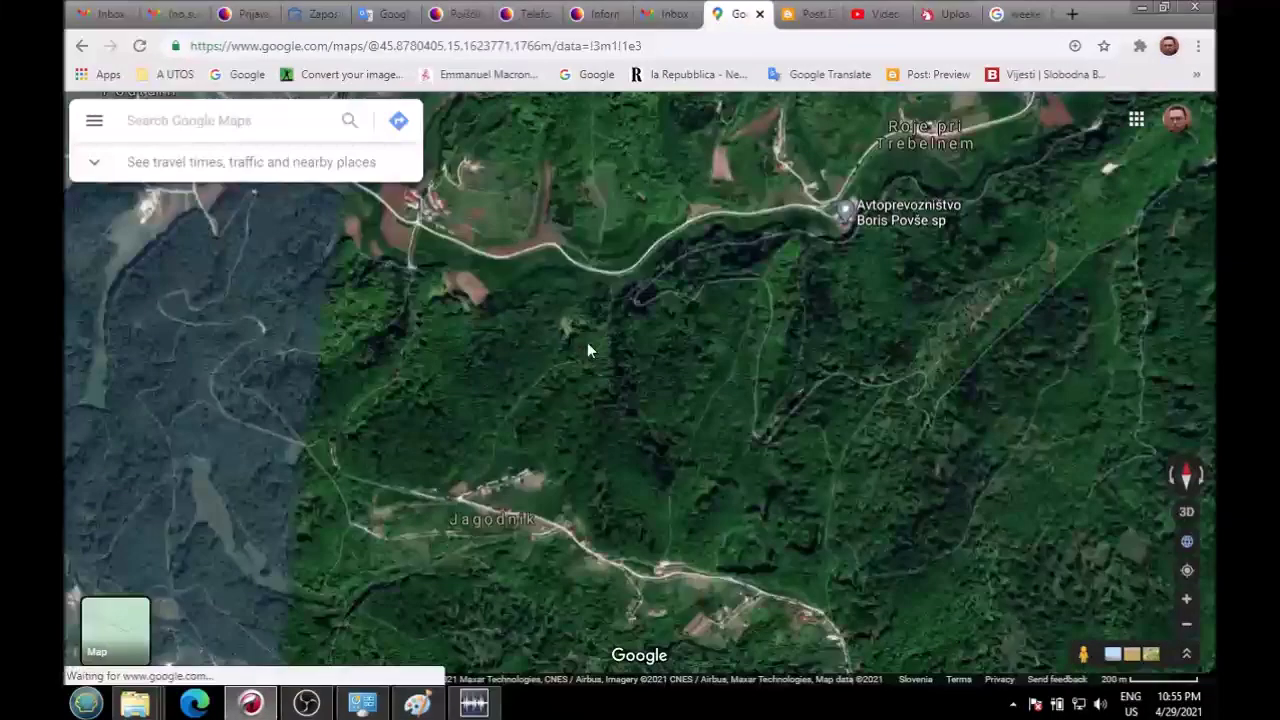
drag(600, 386, 949, 534)
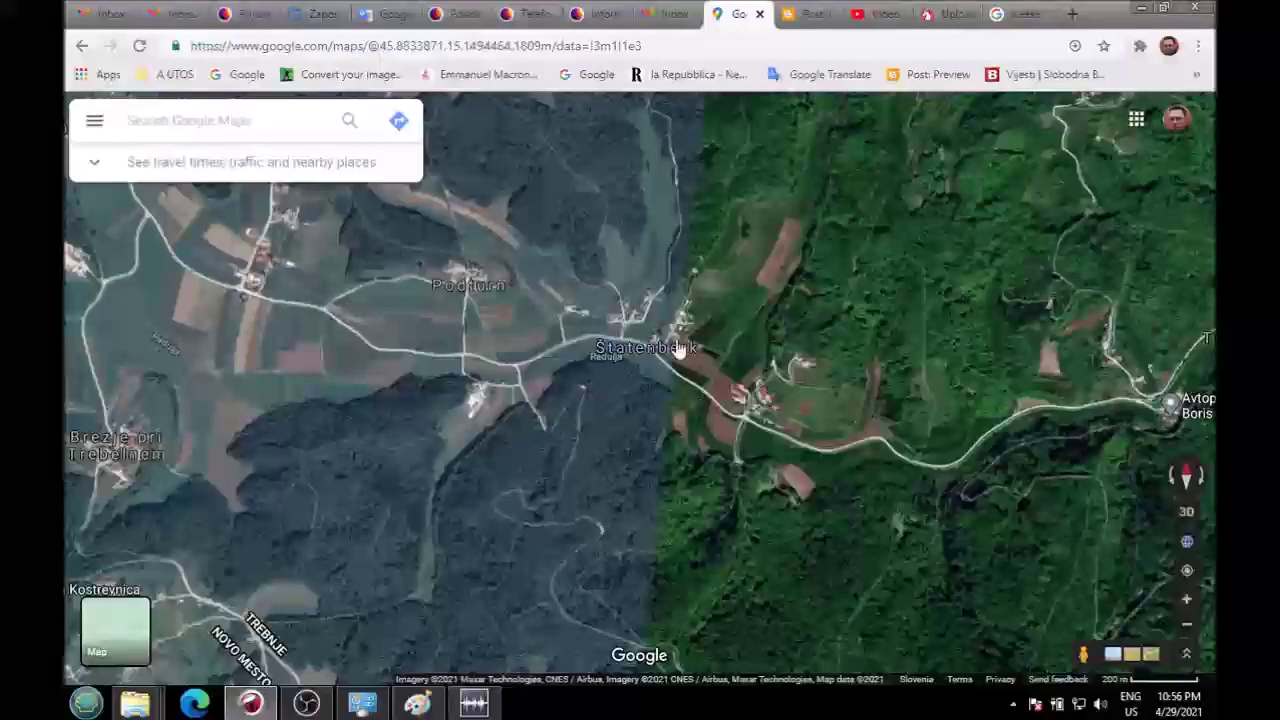
scroll(705, 390, up, 3)
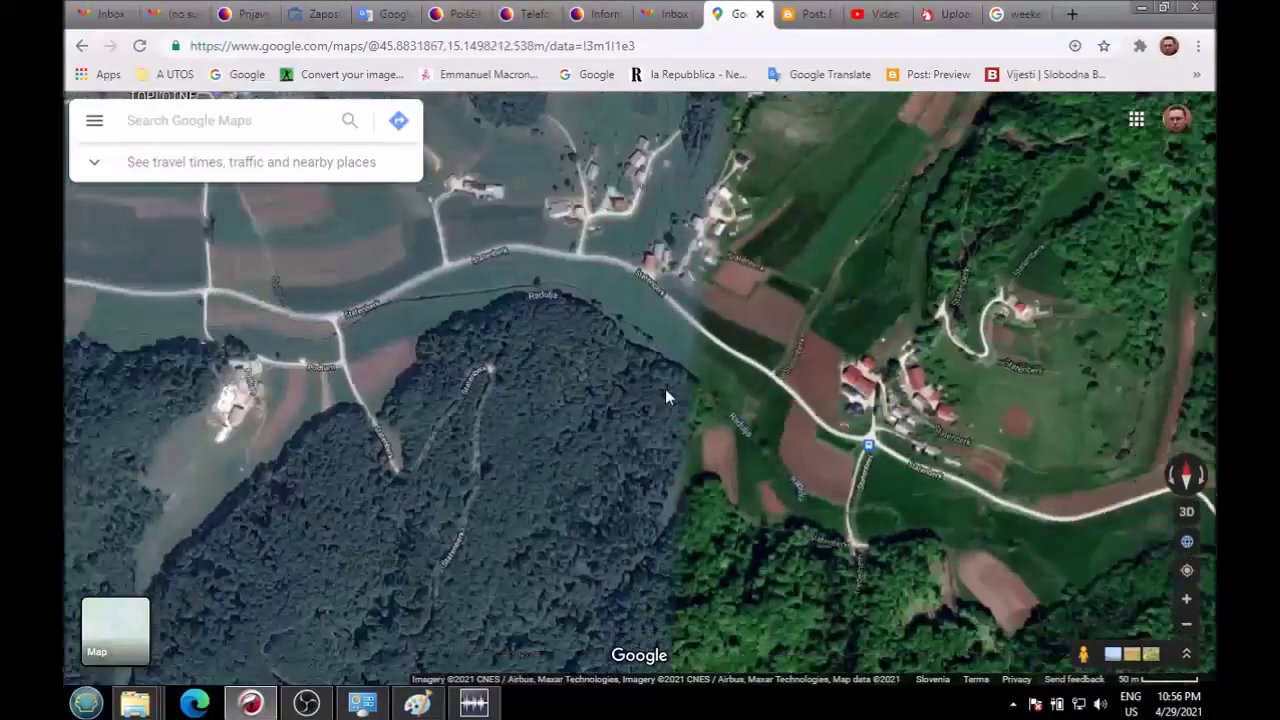
drag(690, 347, 655, 429)
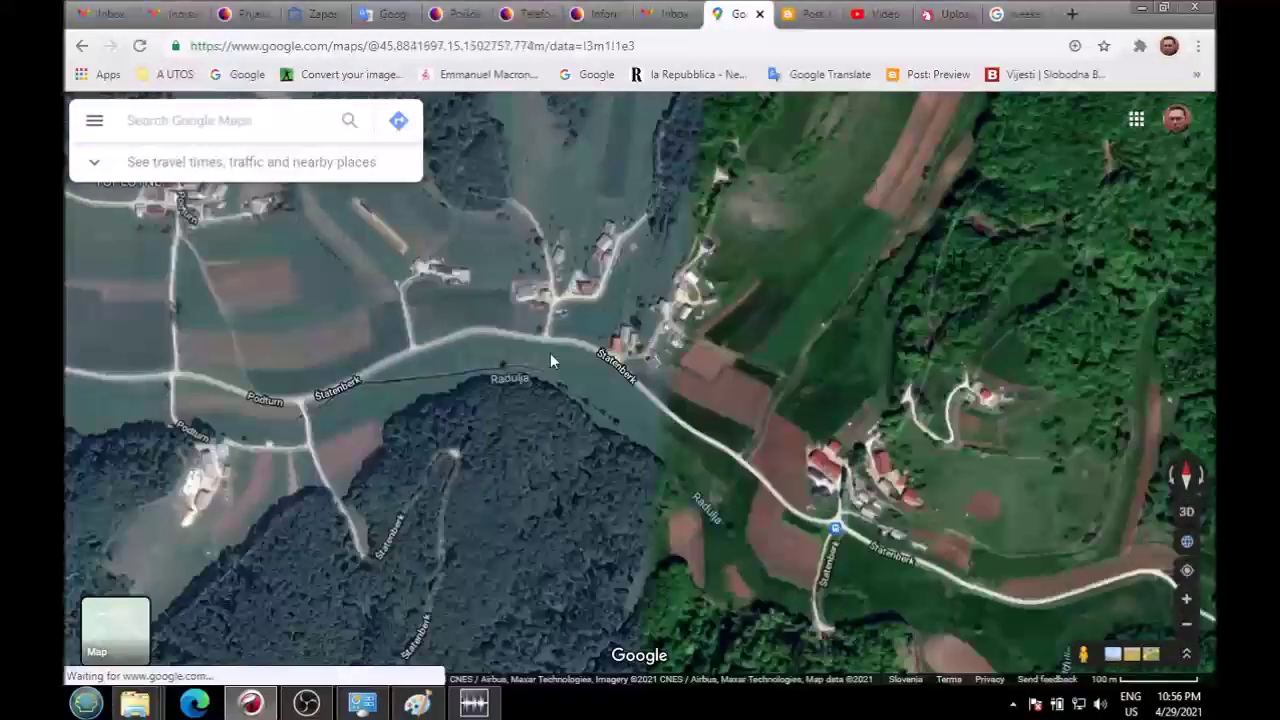
scroll(552, 363, up, 3)
drag(548, 295, 550, 455)
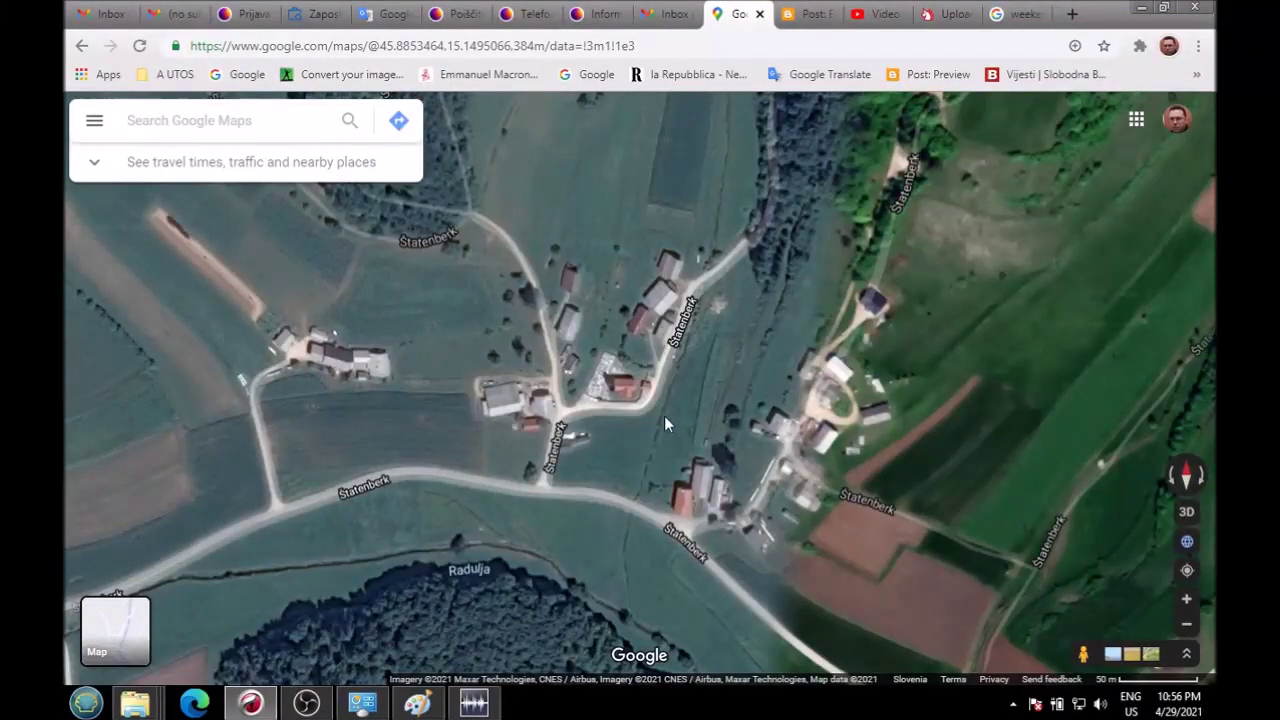
scroll(620, 468, down, 3)
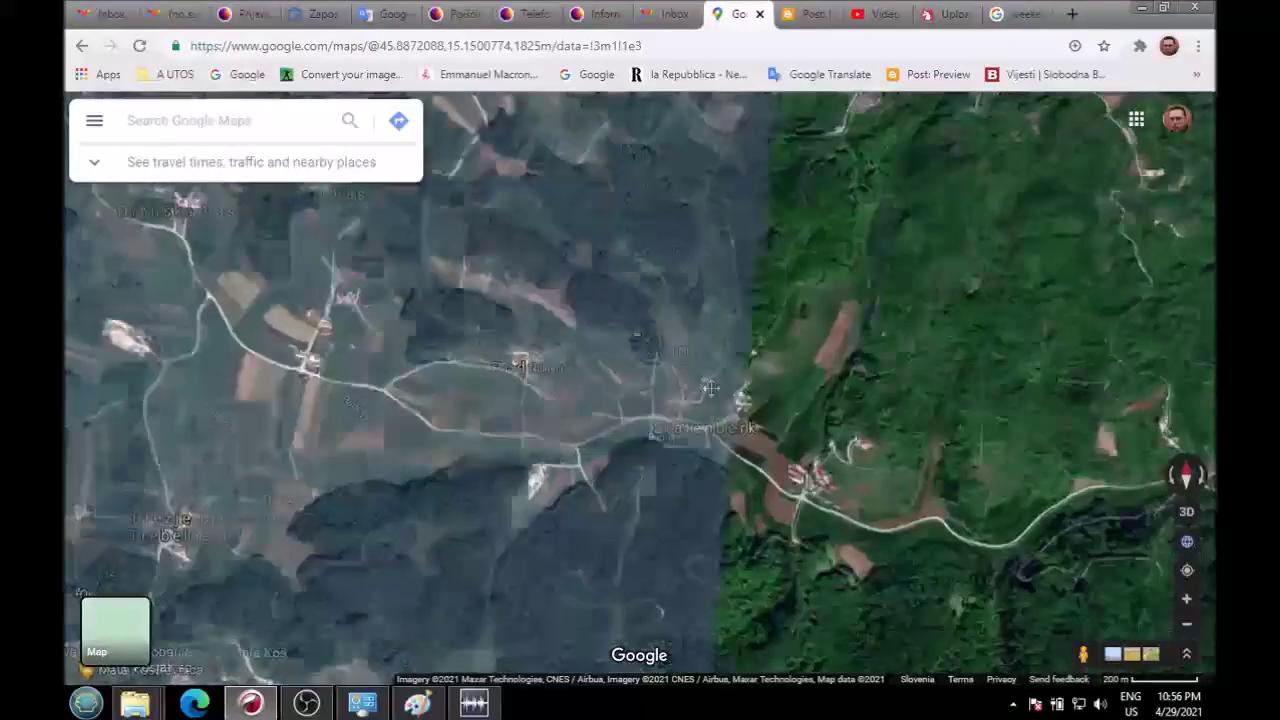
drag(581, 404, 737, 377)
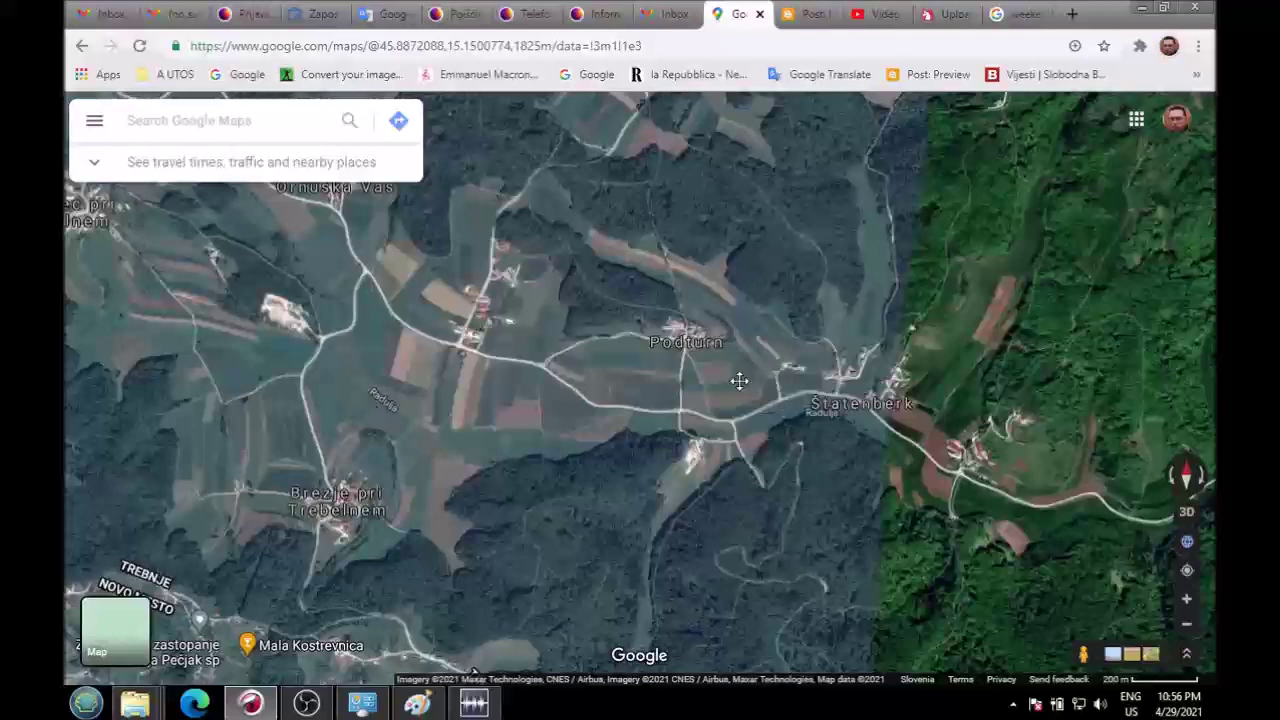
Step: Check a spot's address in Ornuška Vas and centre on its houses with a pin
click(453, 325)
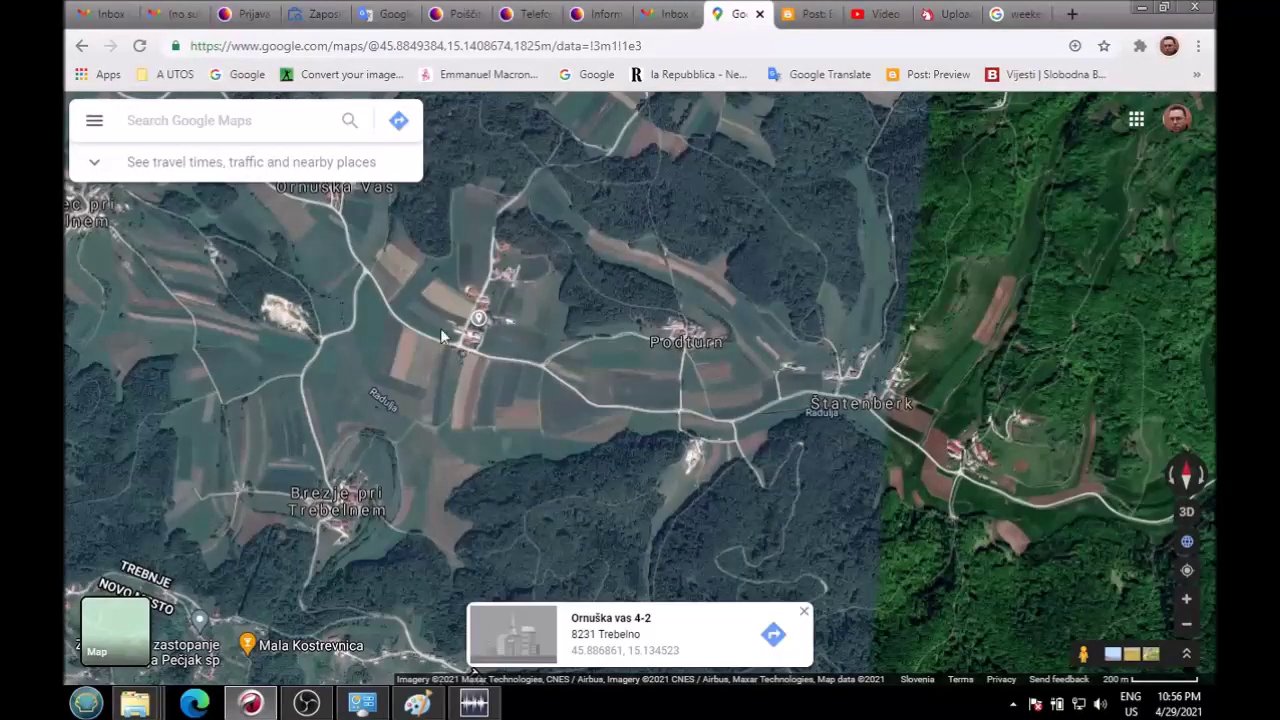
scroll(440, 328, up, 2)
scroll(495, 340, up, 2)
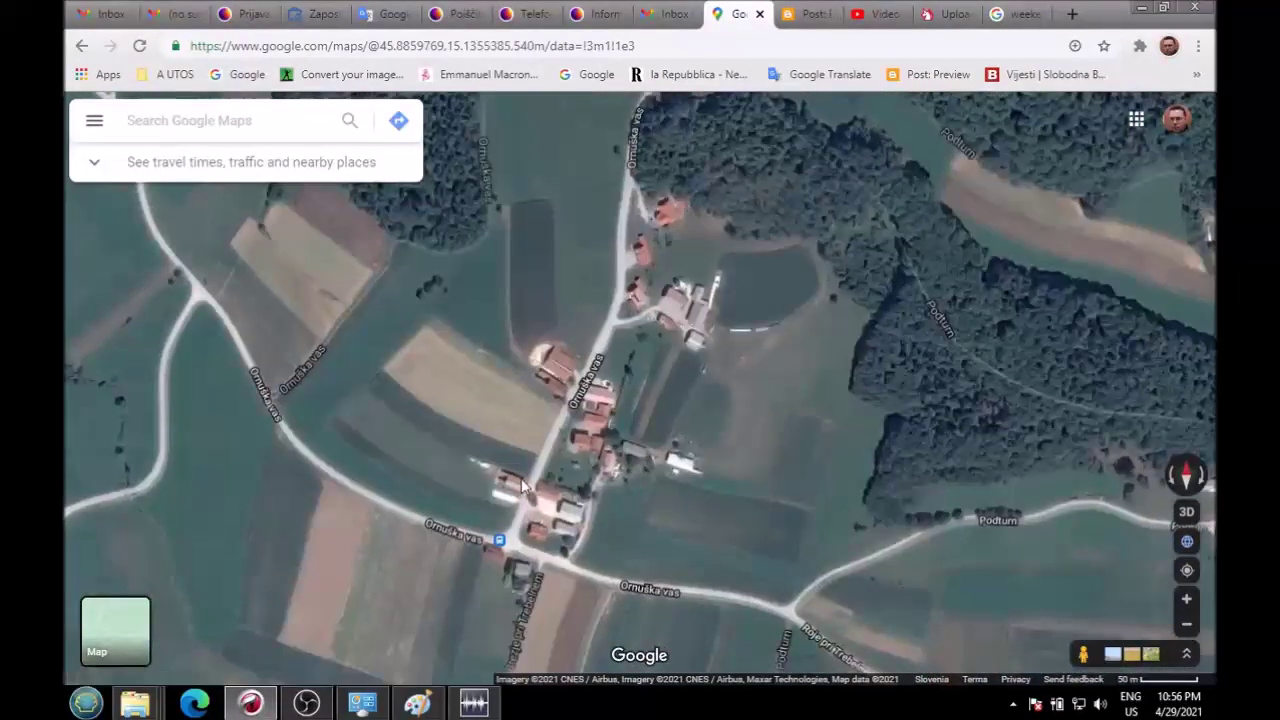
scroll(510, 490, up, 2)
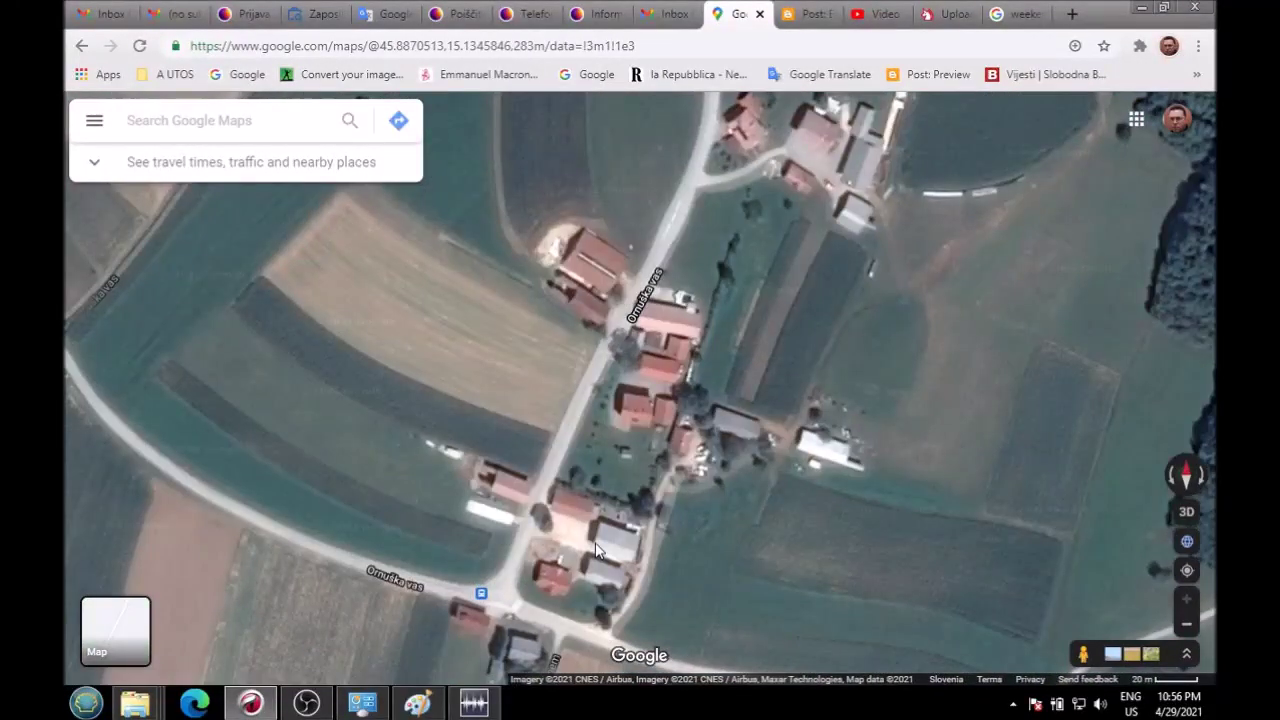
drag(530, 540, 495, 445)
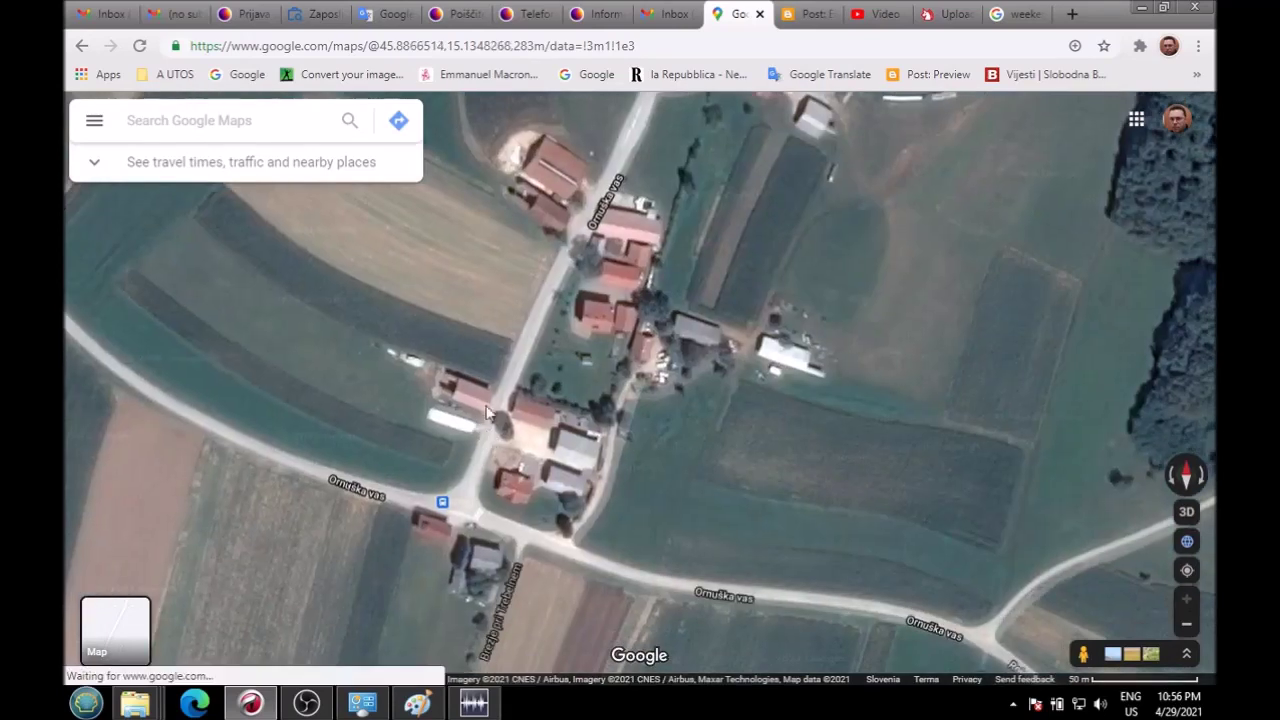
click(478, 394)
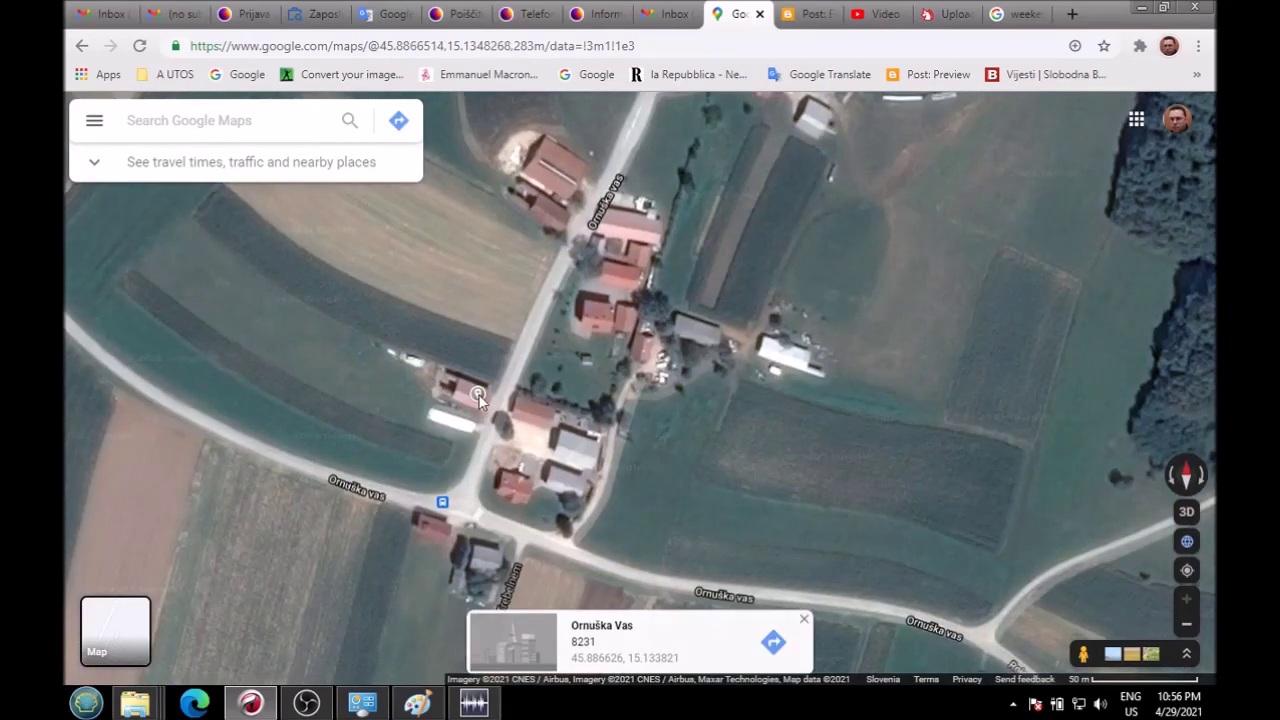
click(478, 394)
key(Up)
key(Up)
key(Up)
key(Up)
key(Right)
key(Right)
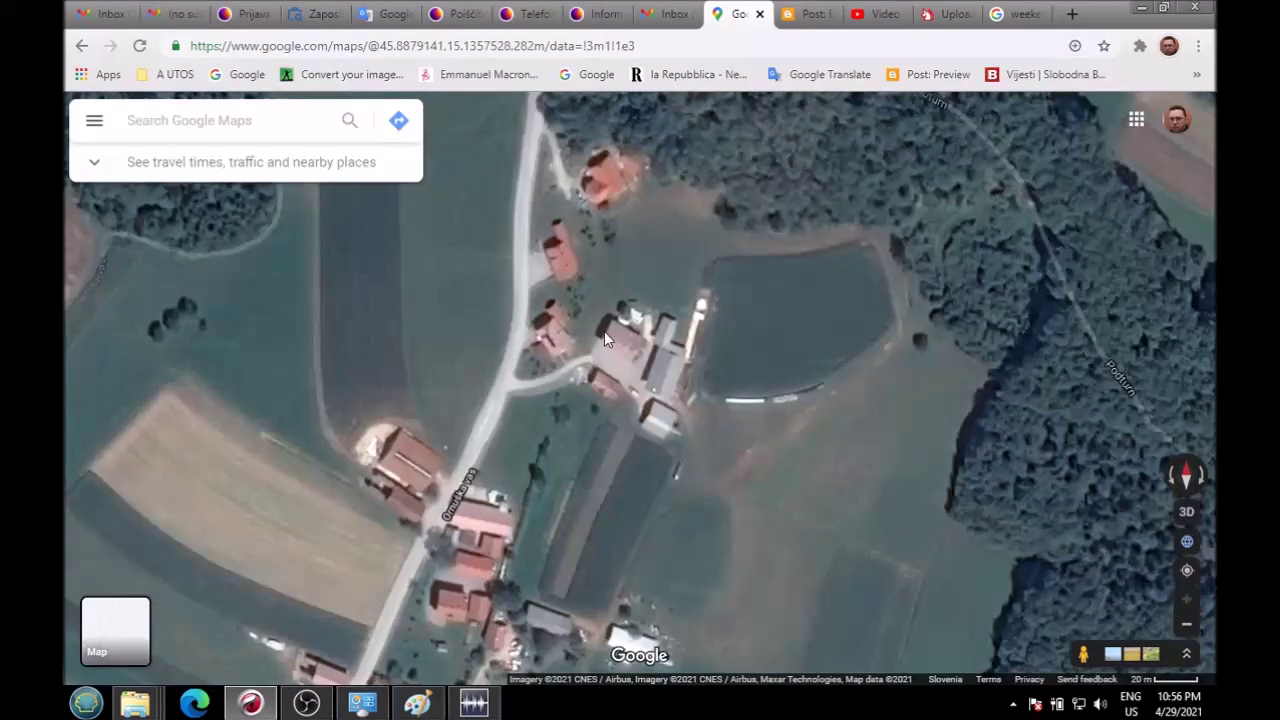
Step: Identify another Ornuška Vas house, follow the village road, zoom out and return to Paint
click(605, 331)
key(Down)
key(Down)
key(Down)
key(Left)
key(Left)
key(Left)
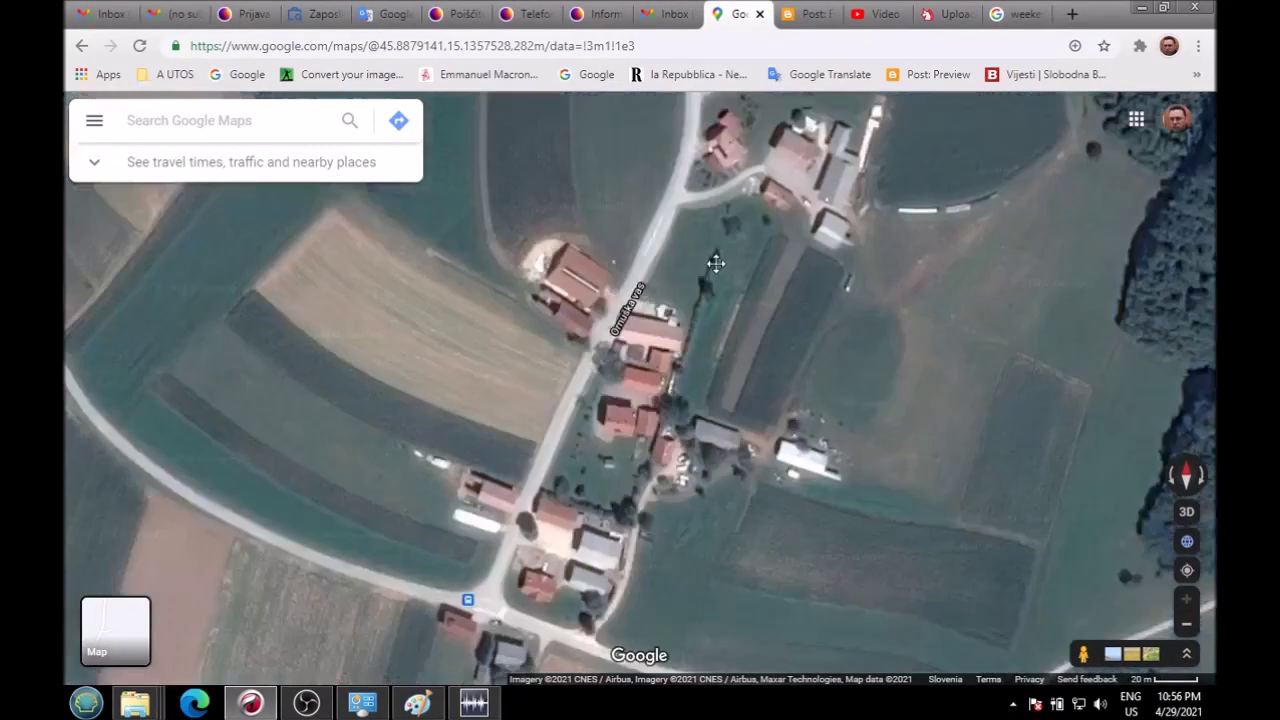
drag(623, 515, 622, 431)
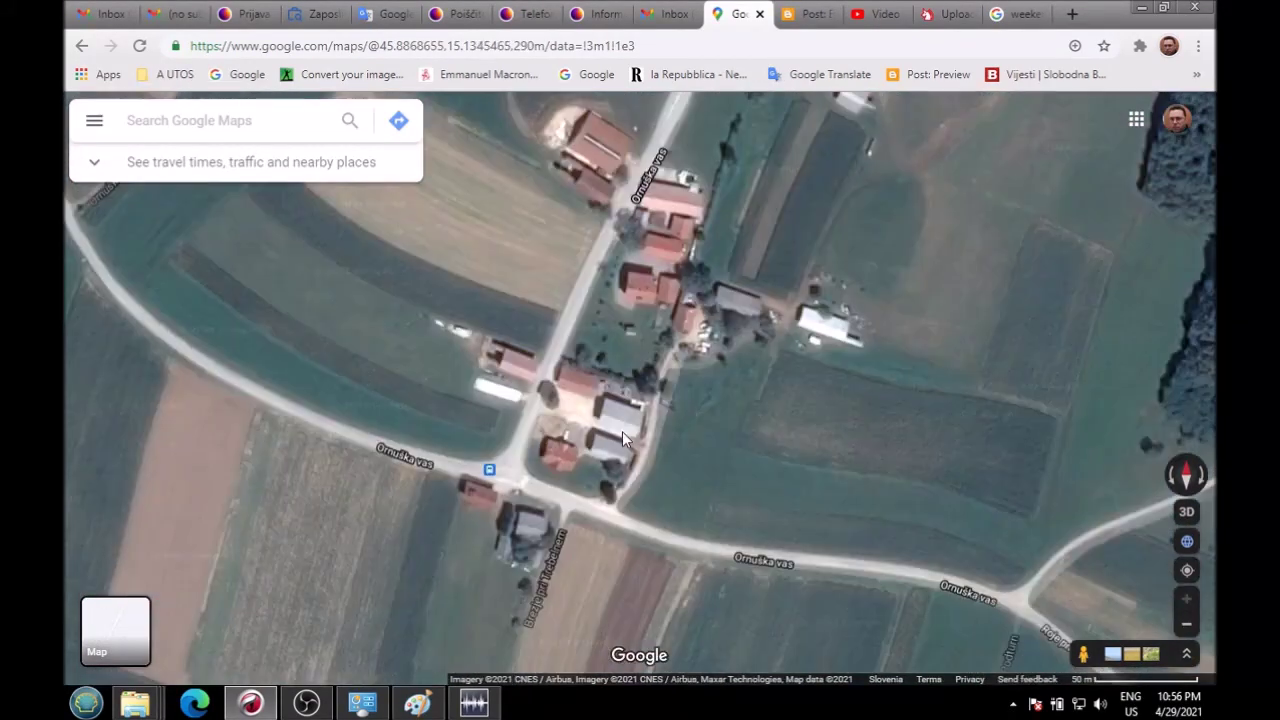
drag(764, 210, 708, 342)
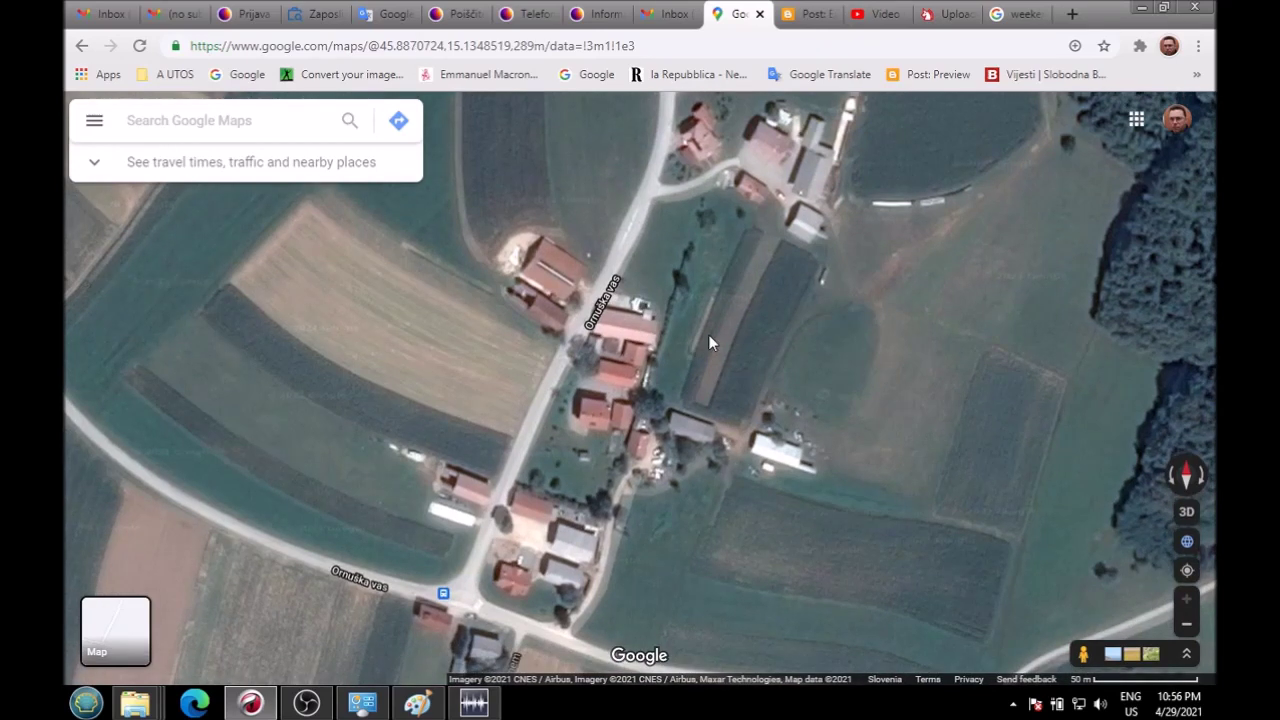
scroll(708, 340, down, 3)
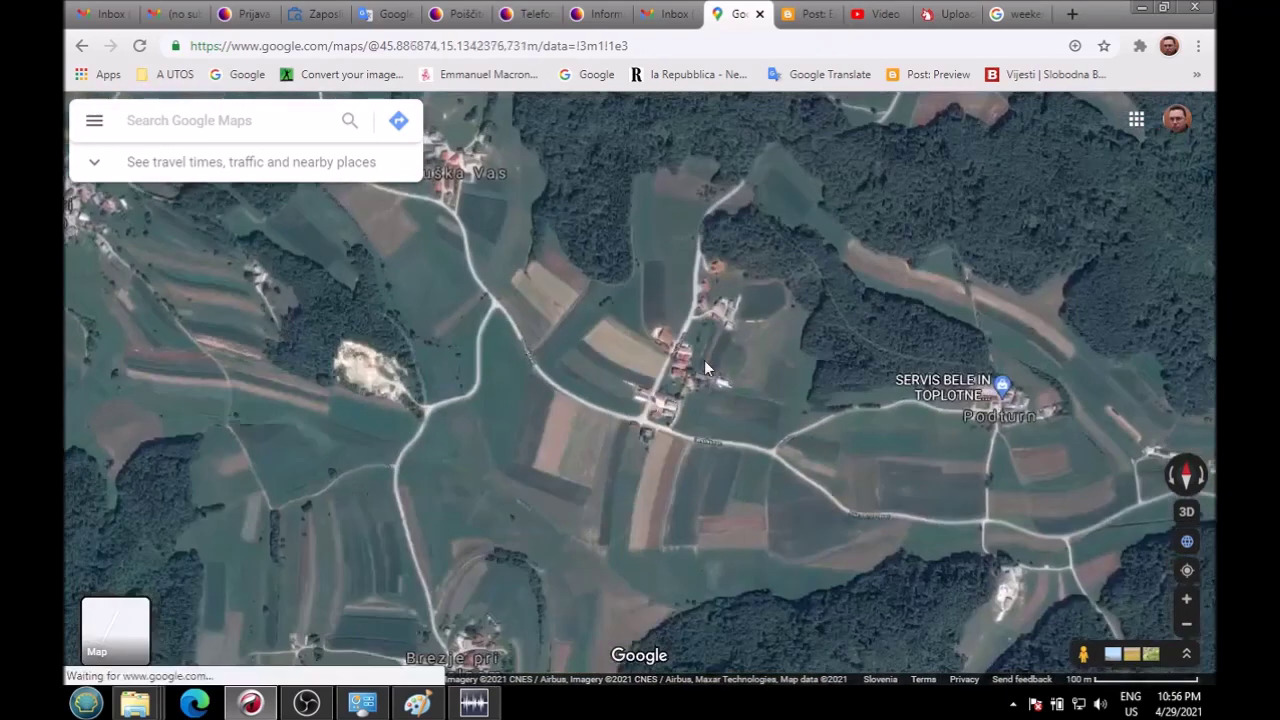
scroll(699, 368, down, 3)
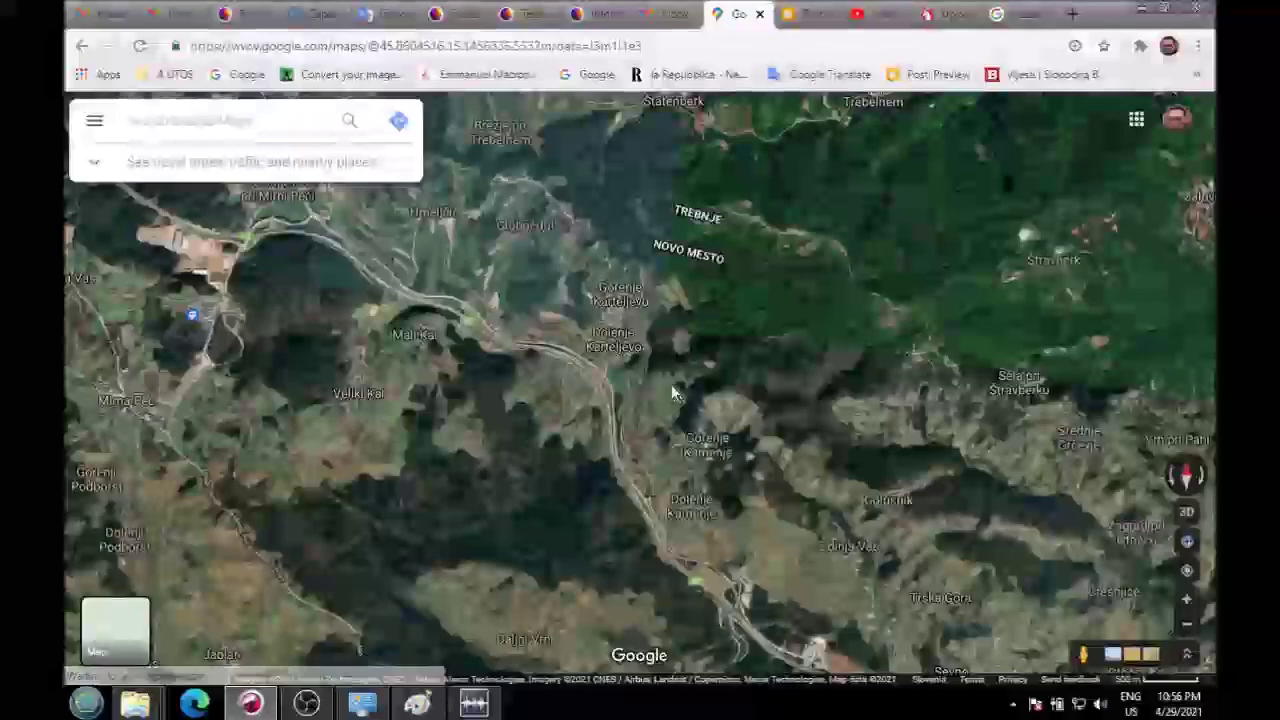
click(417, 703)
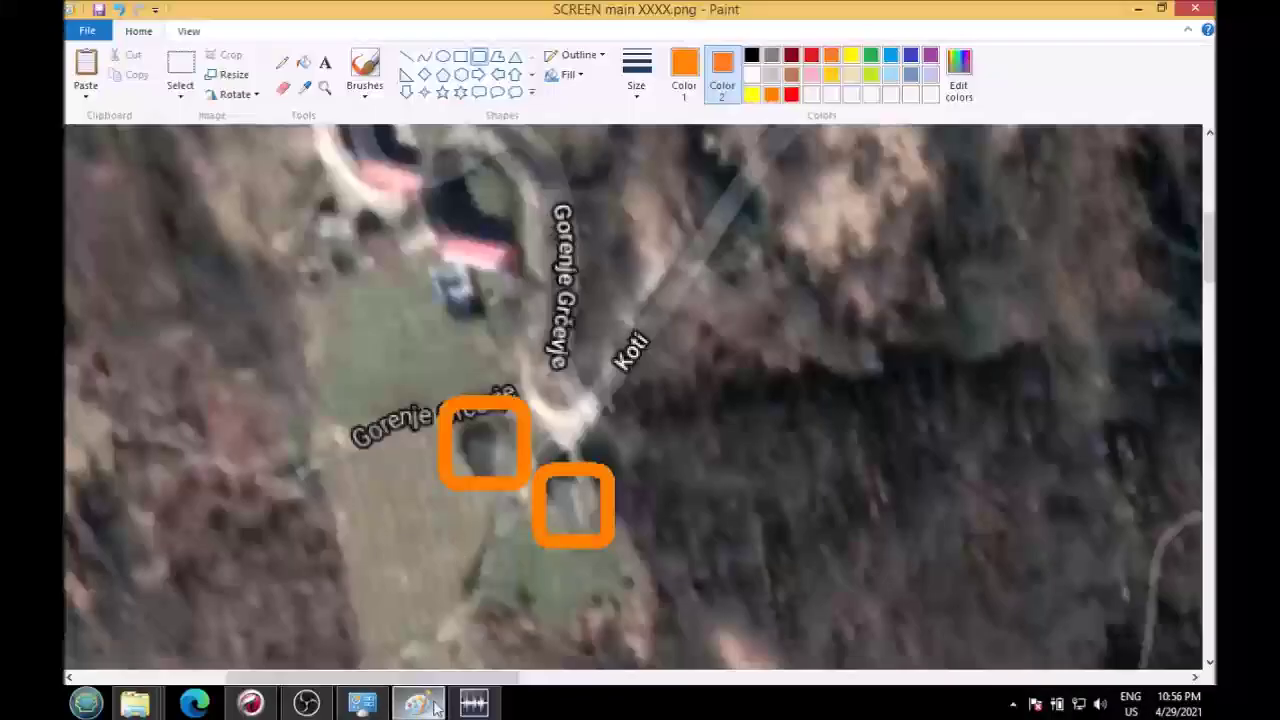
Step: Replace the upper-left orange box with a tighter rounded rectangle around the house
click(118, 9)
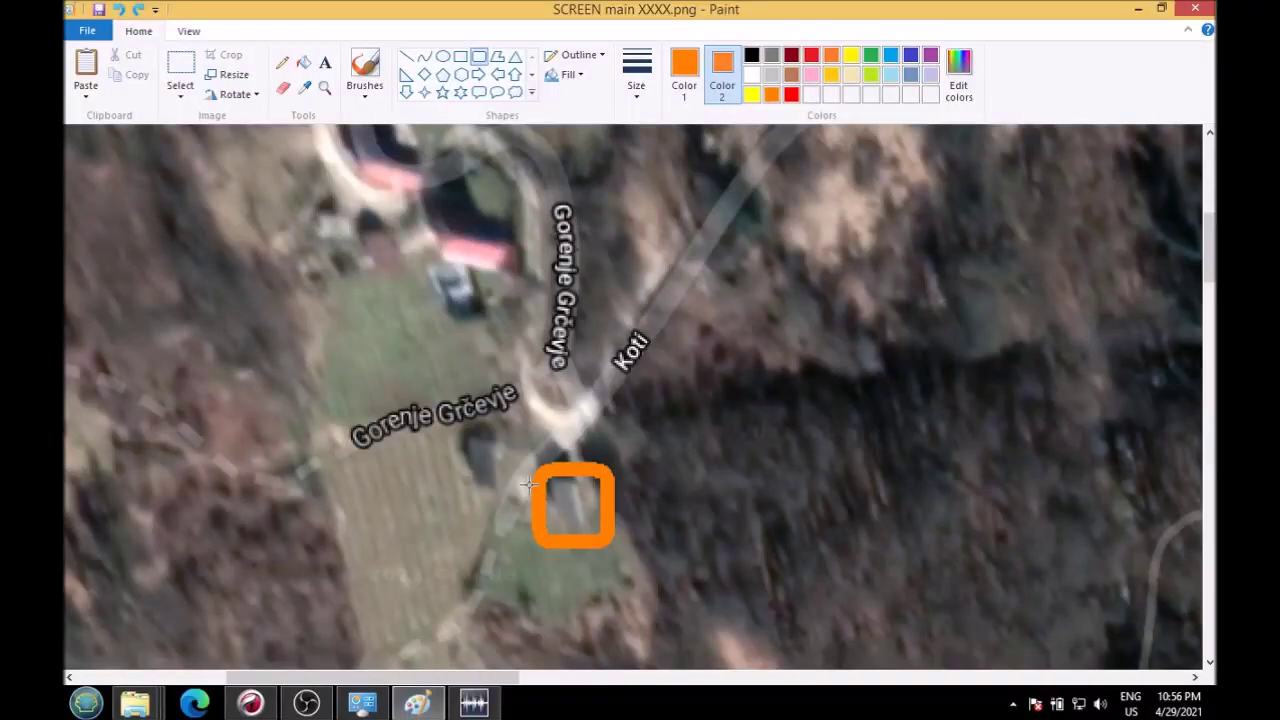
mouse_move(448, 411)
mouse_down()
mouse_move(471, 471)
mouse_move(518, 480)
mouse_up()
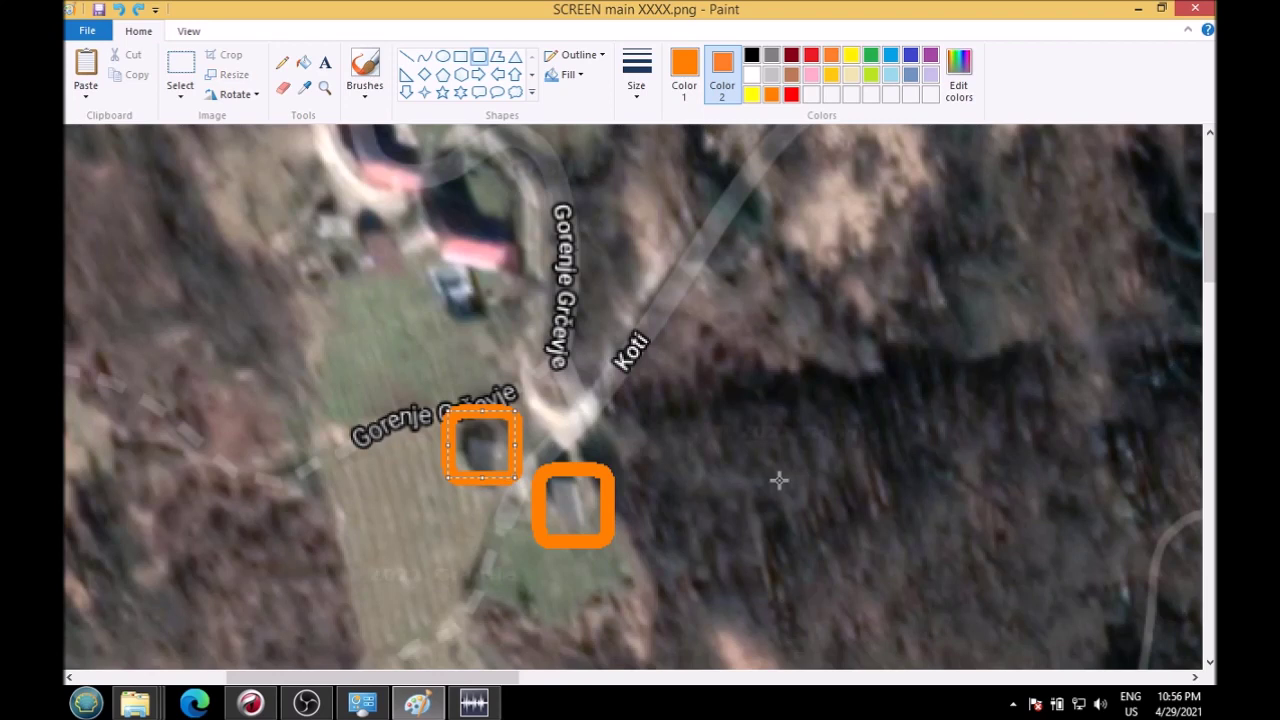
click(600, 438)
click(118, 9)
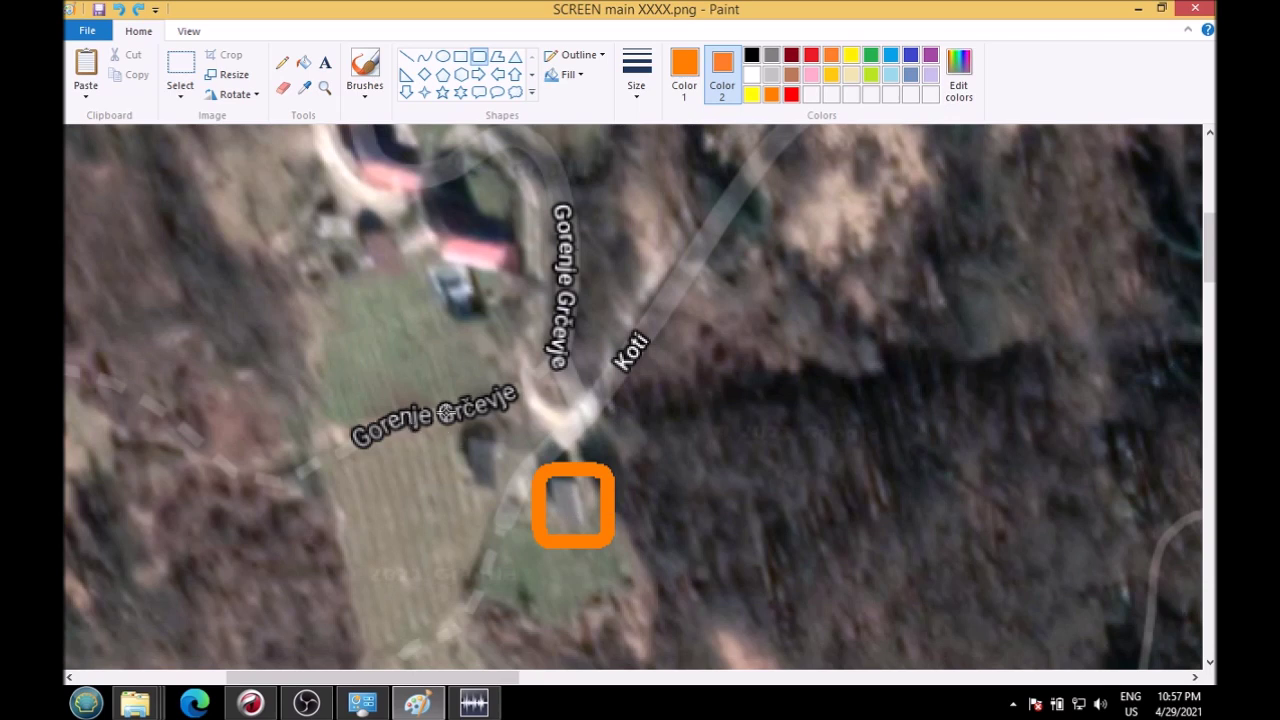
drag(444, 410, 522, 484)
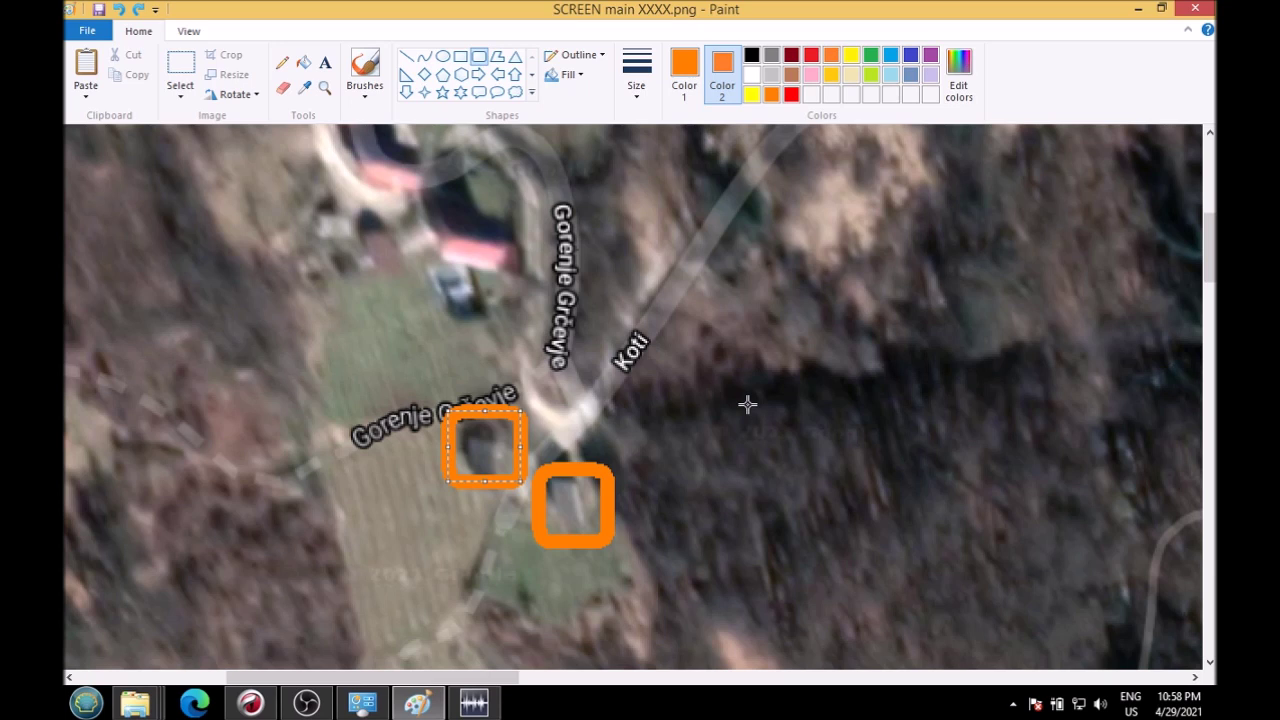
Step: Finish placing the box on the upper-left house, glance at WavePad, and return to Paint
scroll(737, 404, down, 6)
scroll(726, 390, up, 8)
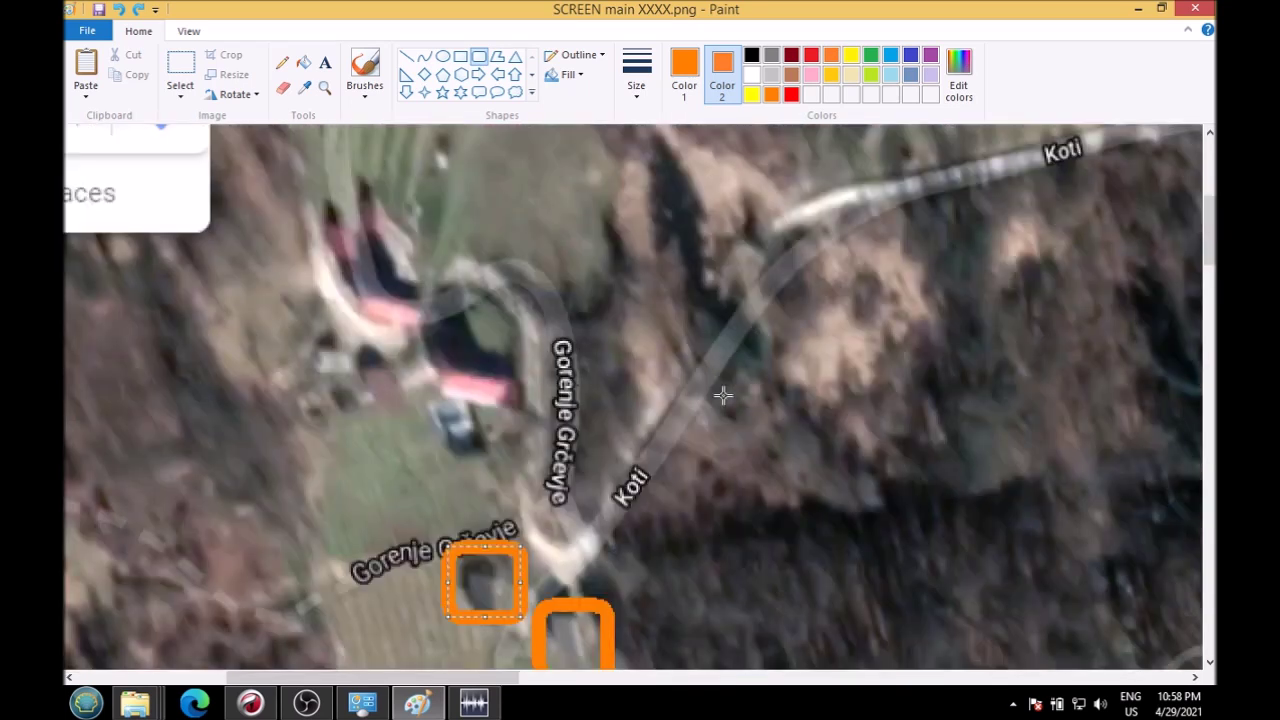
scroll(723, 396, down, 4)
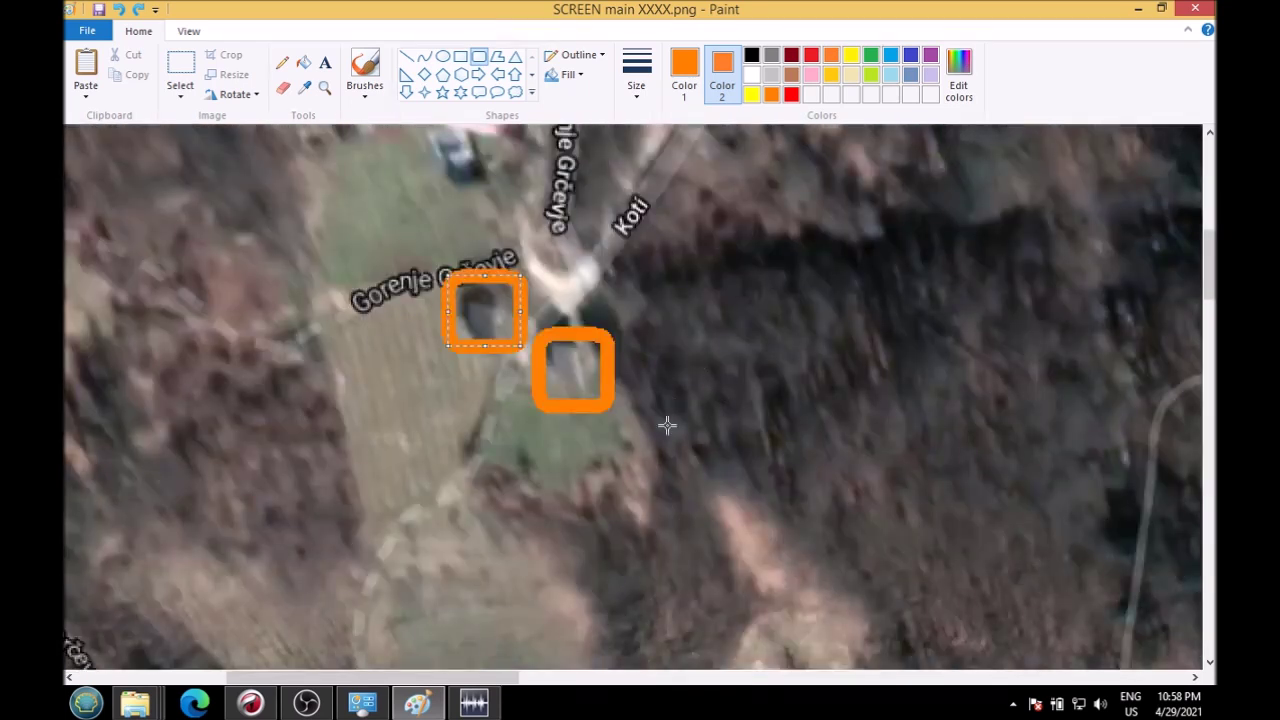
click(703, 325)
click(474, 703)
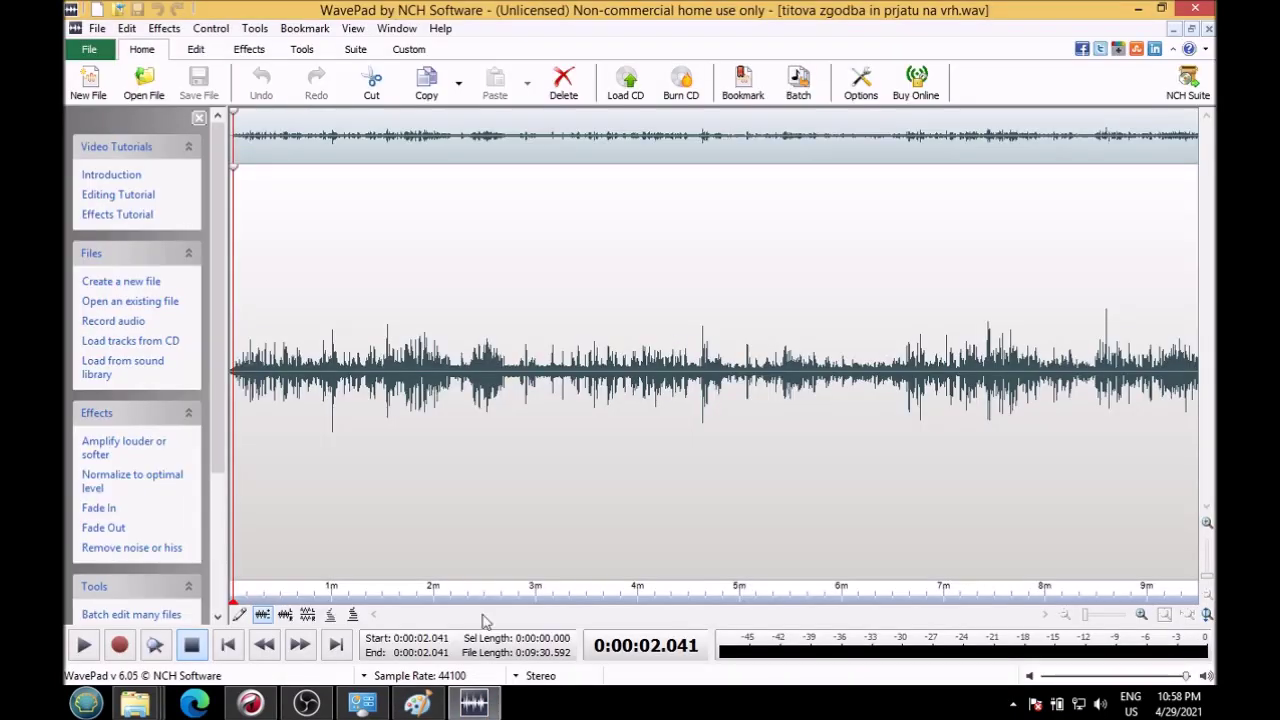
click(417, 703)
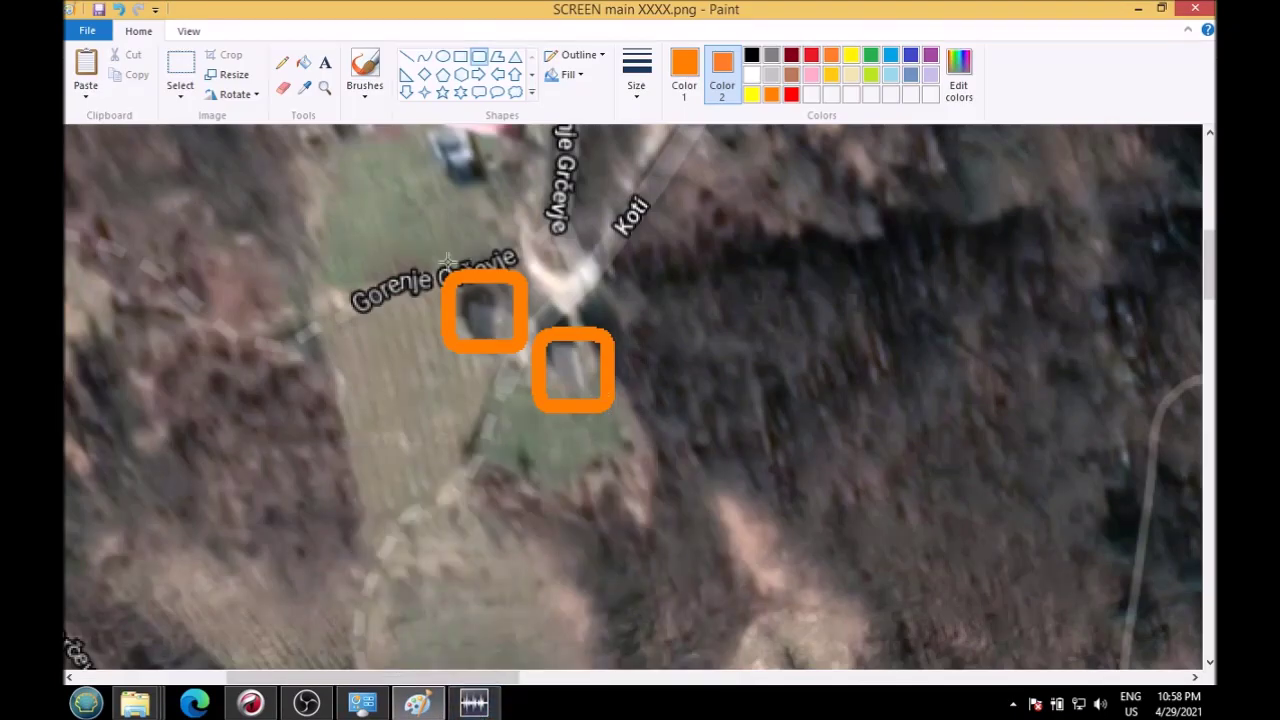
Step: Draw a large box enclosing both houses, then undo it and both house boxes
mouse_move(425, 257)
mouse_down()
mouse_move(528, 376)
mouse_move(638, 422)
mouse_up()
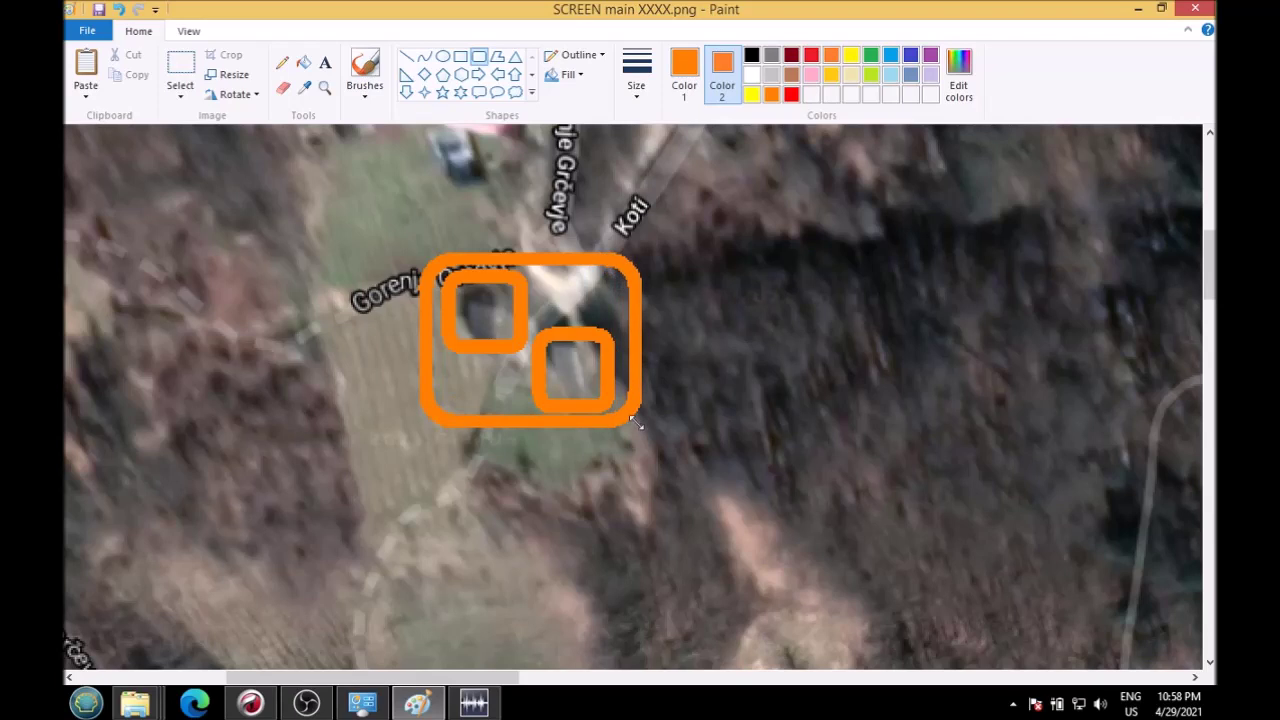
click(826, 318)
click(118, 9)
click(118, 9)
click(118, 9)
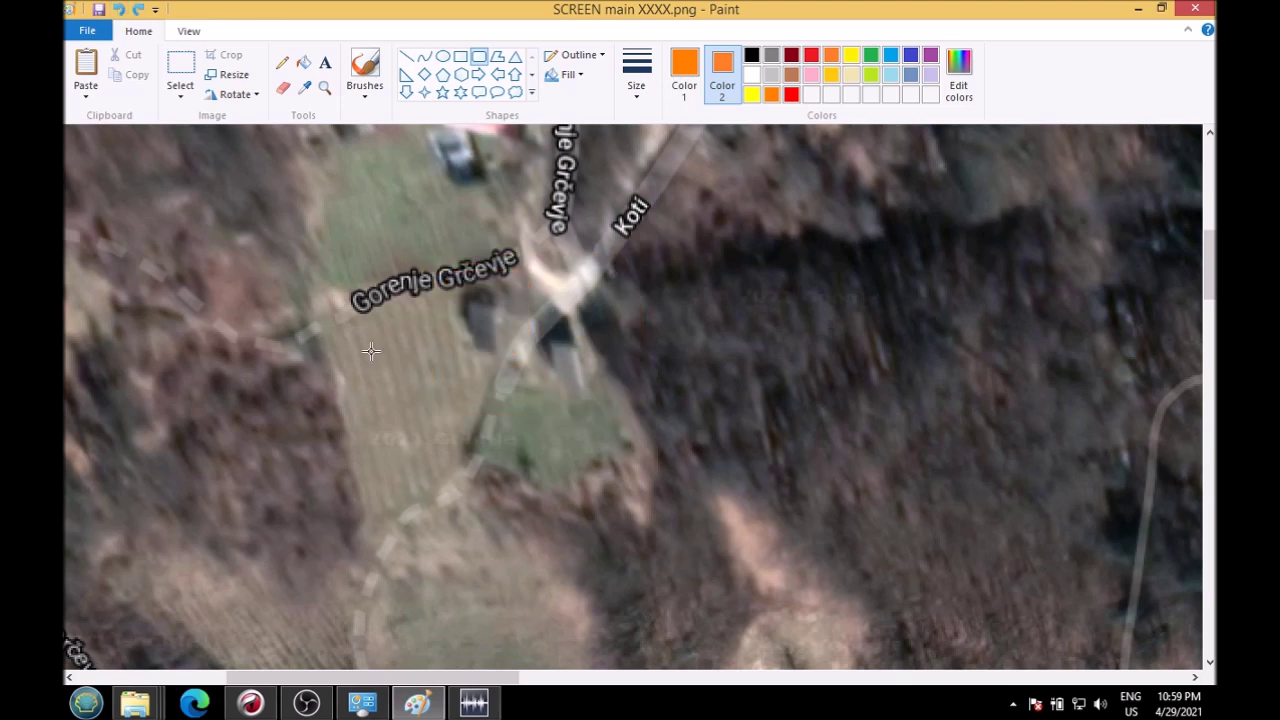
Step: Redraw orange boxes around the lower house and the upper-left house, then switch to WavePad
mouse_move(432, 268)
mouse_down()
mouse_move(506, 348)
mouse_move(643, 406)
mouse_up()
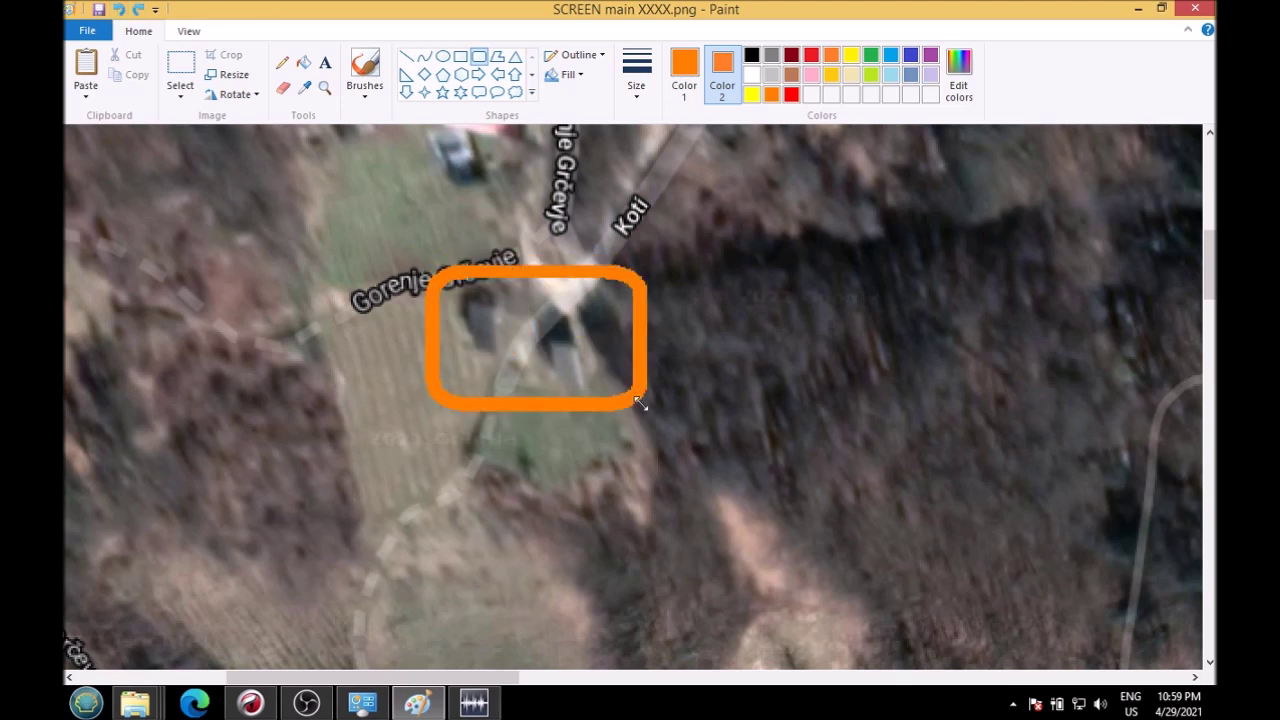
drag(457, 286, 550, 341)
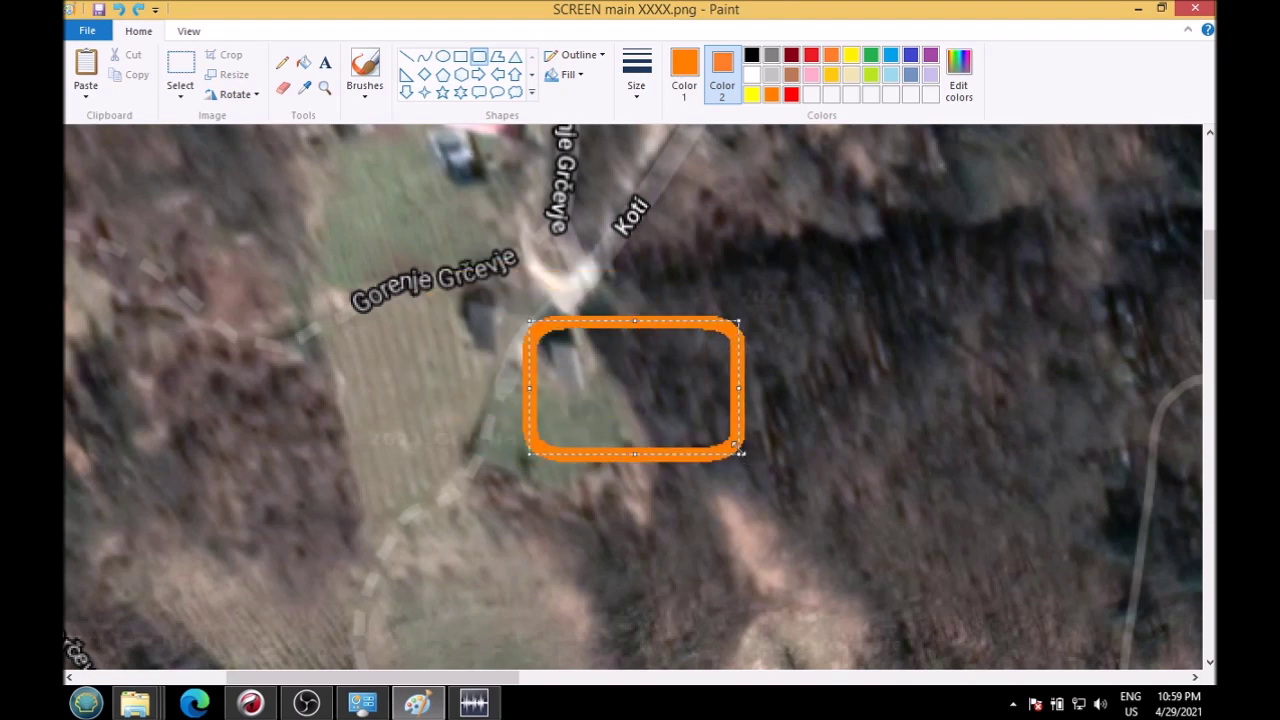
drag(741, 456, 617, 397)
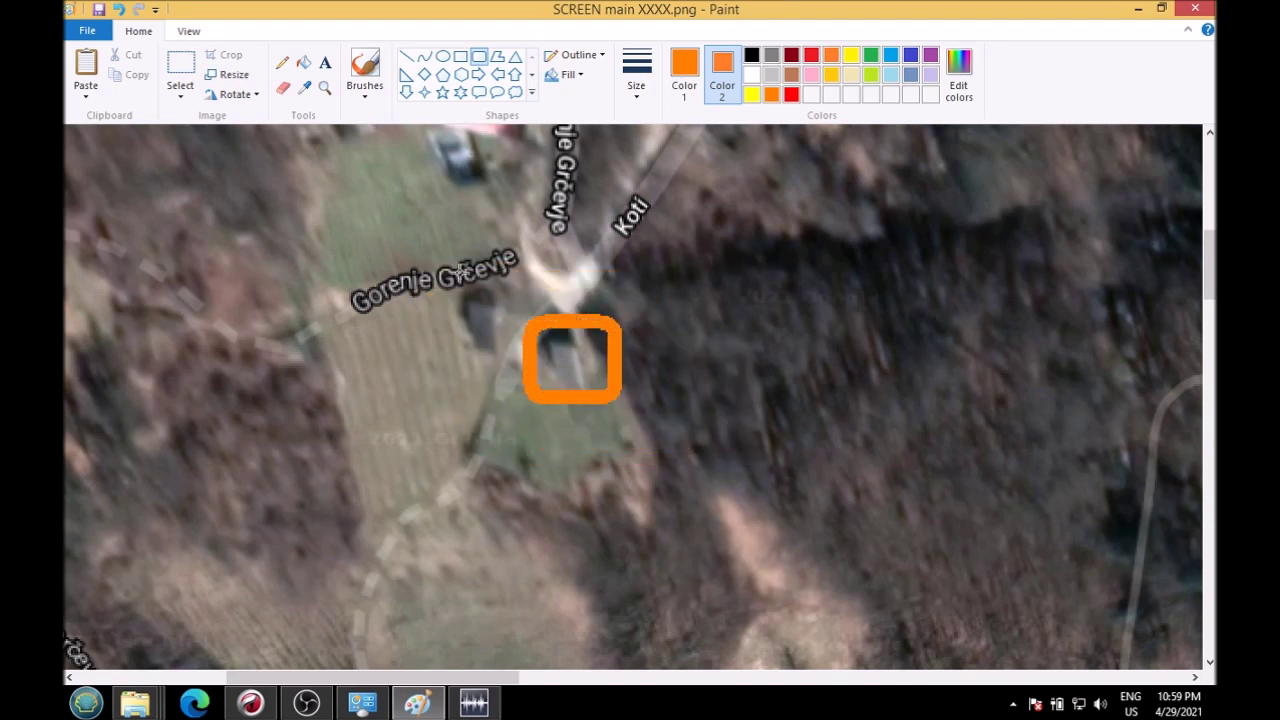
drag(430, 272, 520, 350)
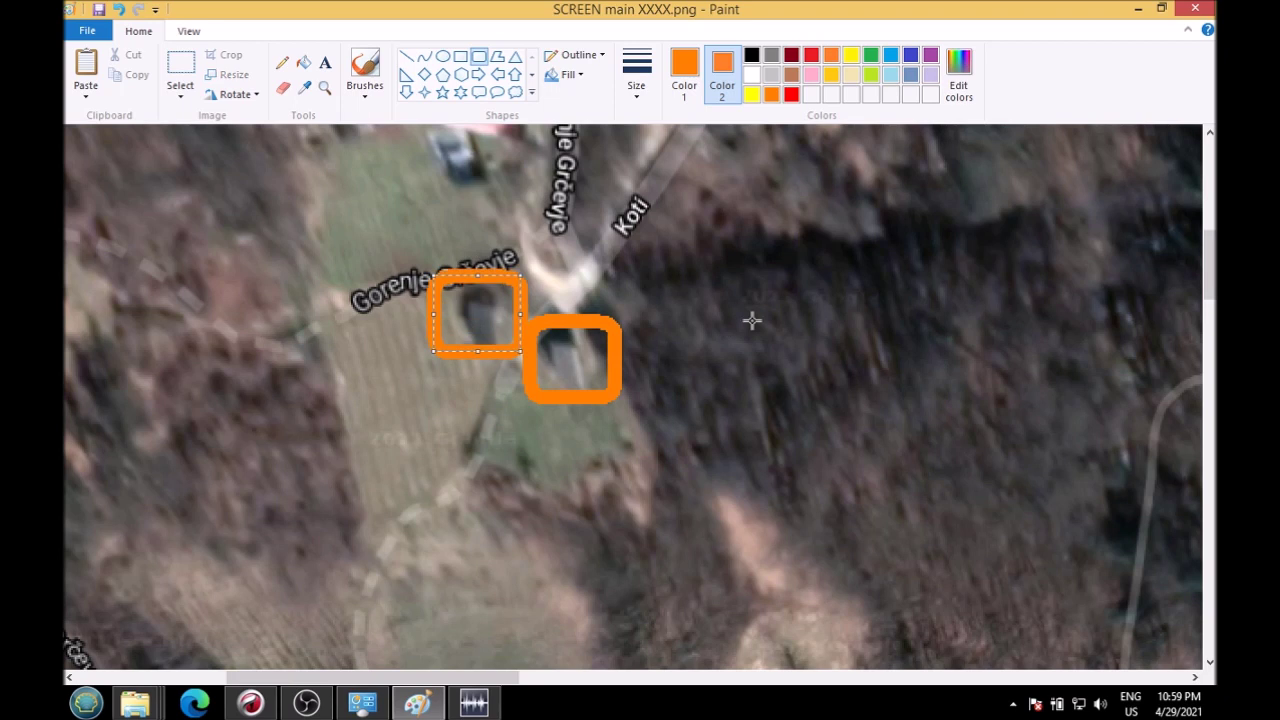
scroll(729, 366, up, 5)
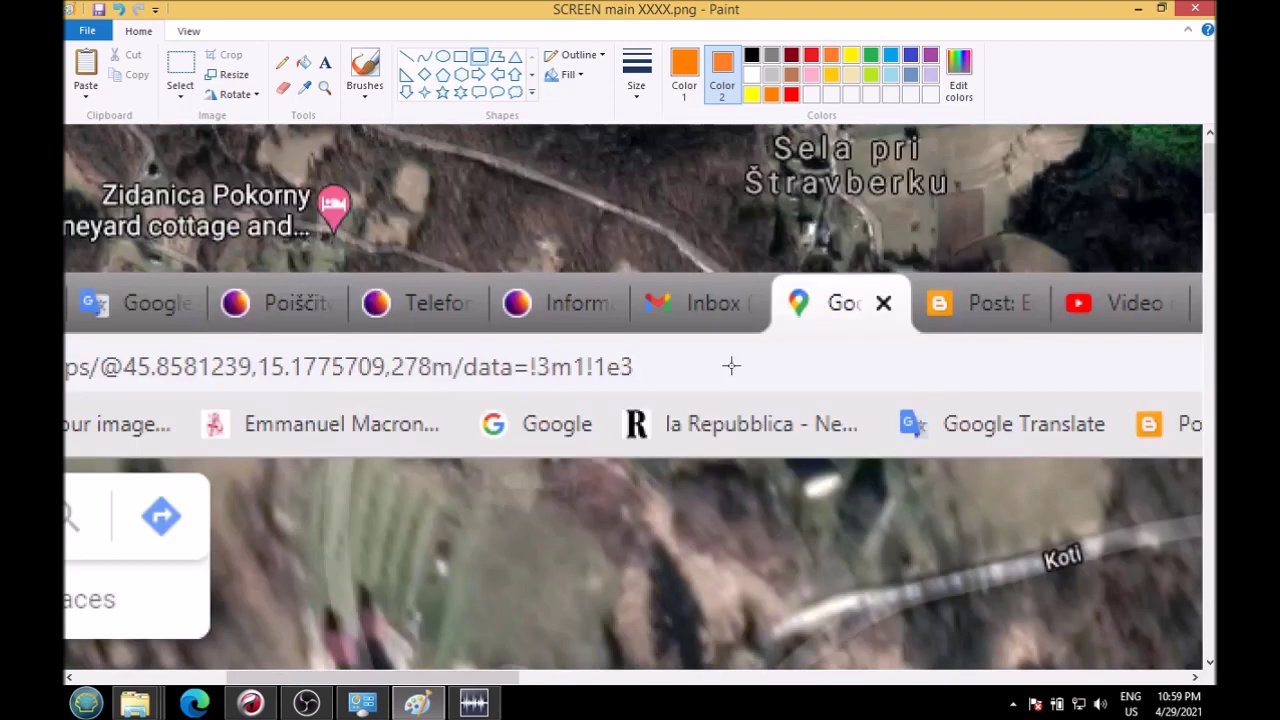
scroll(729, 366, down, 5)
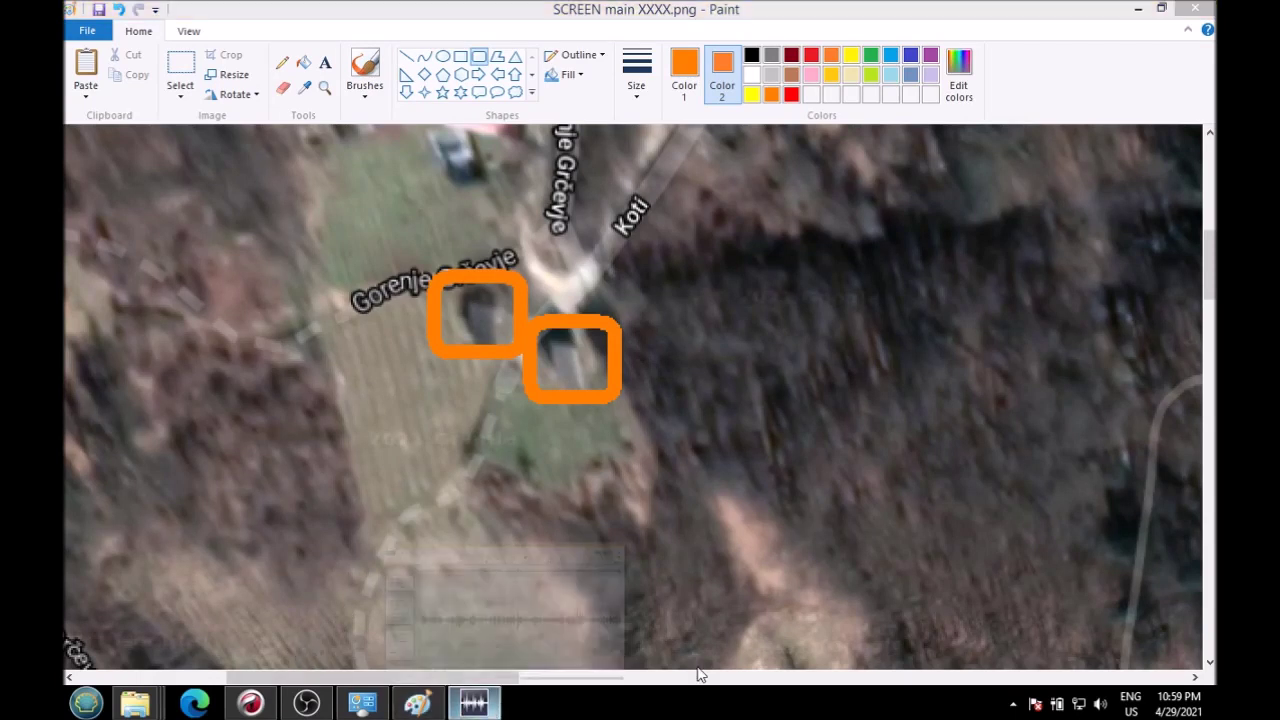
click(474, 704)
Step: Play the recording's opening, pausing at 8.7, 14.7 and 18.5 seconds, then jump to about 0:03:56
click(98, 645)
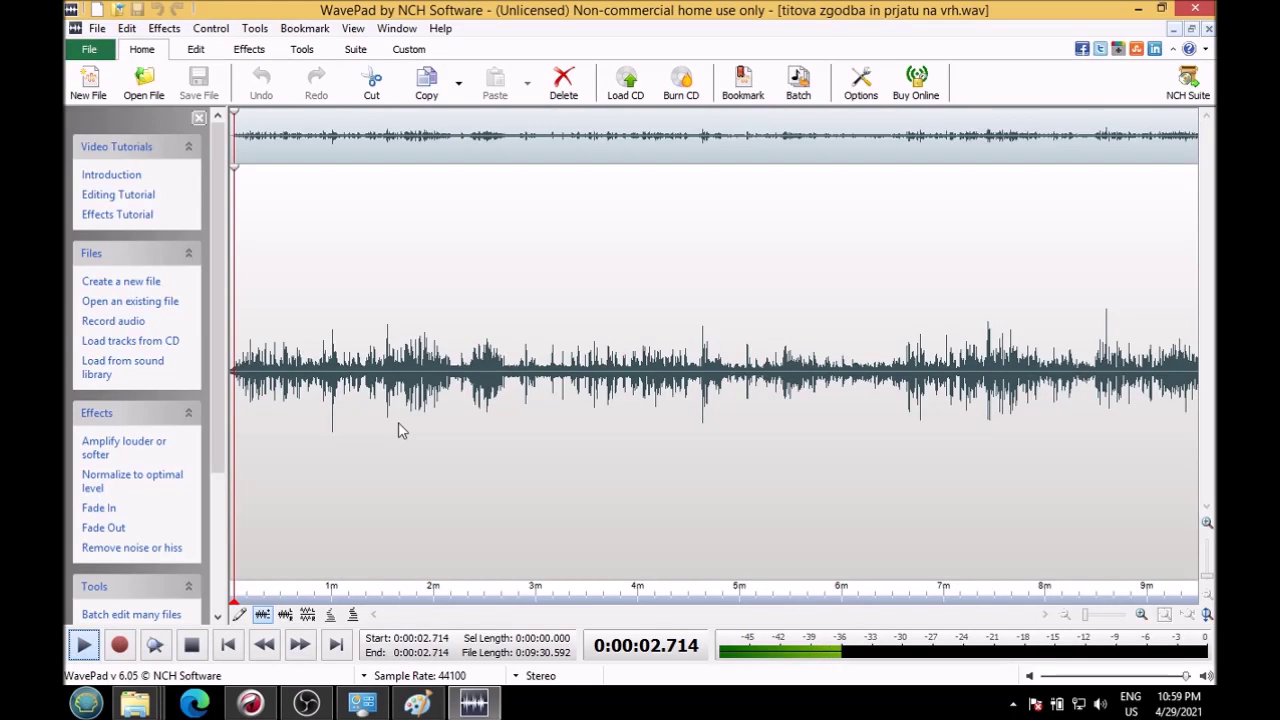
click(83, 647)
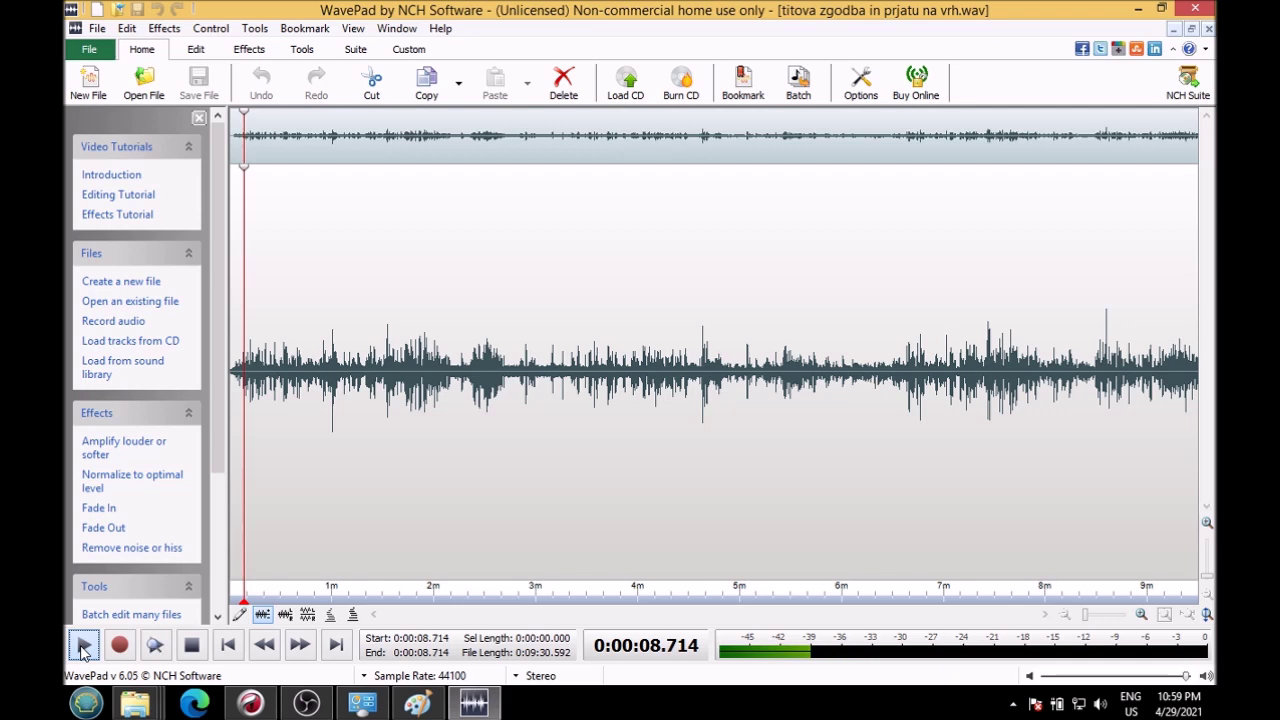
click(83, 648)
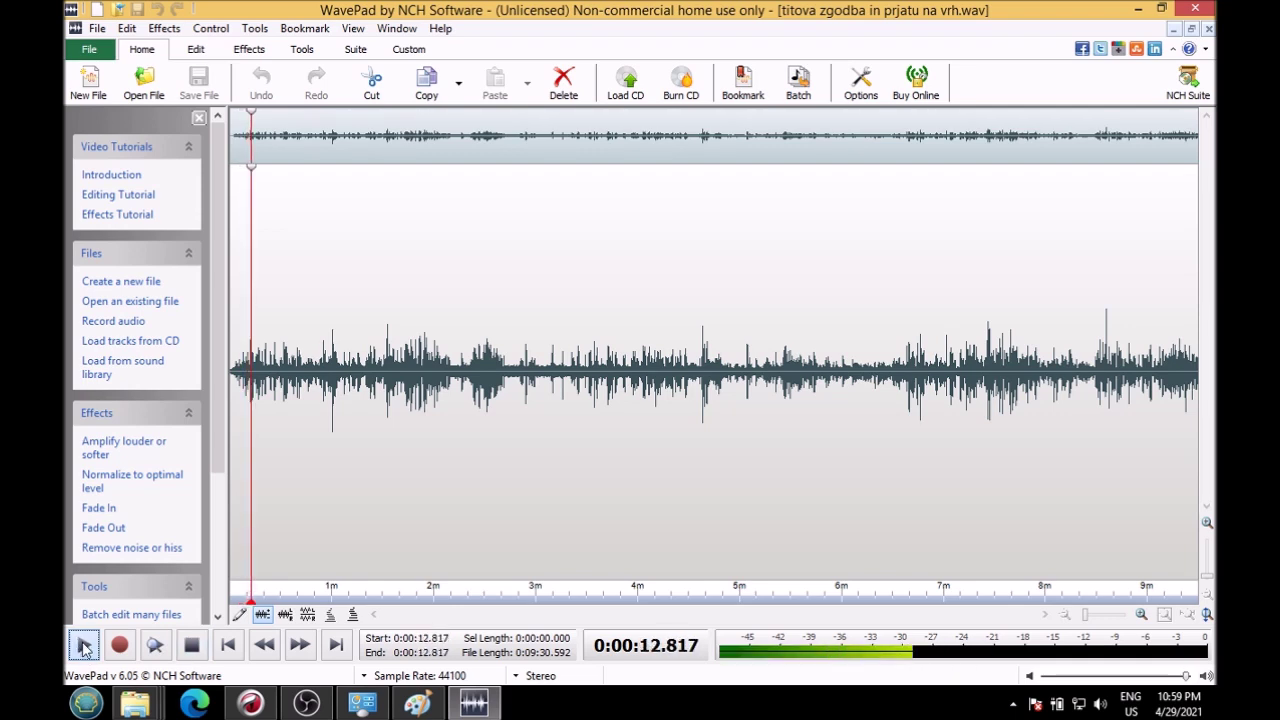
click(83, 648)
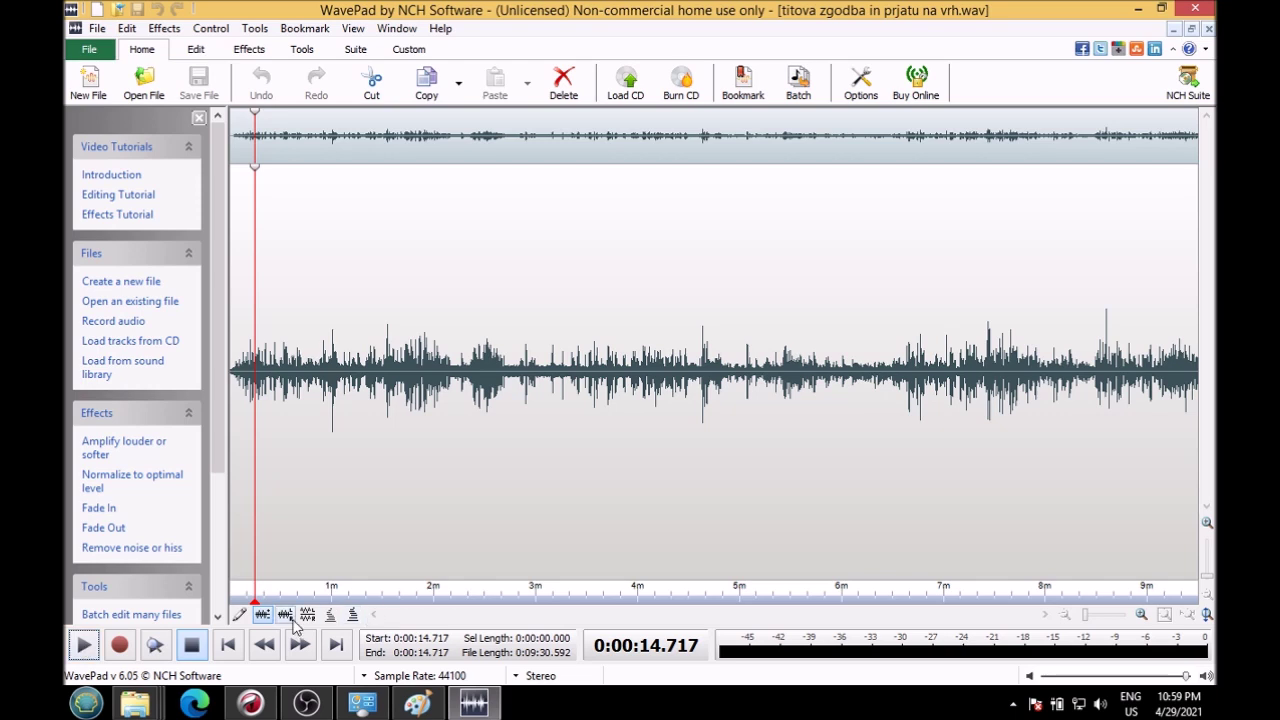
click(80, 648)
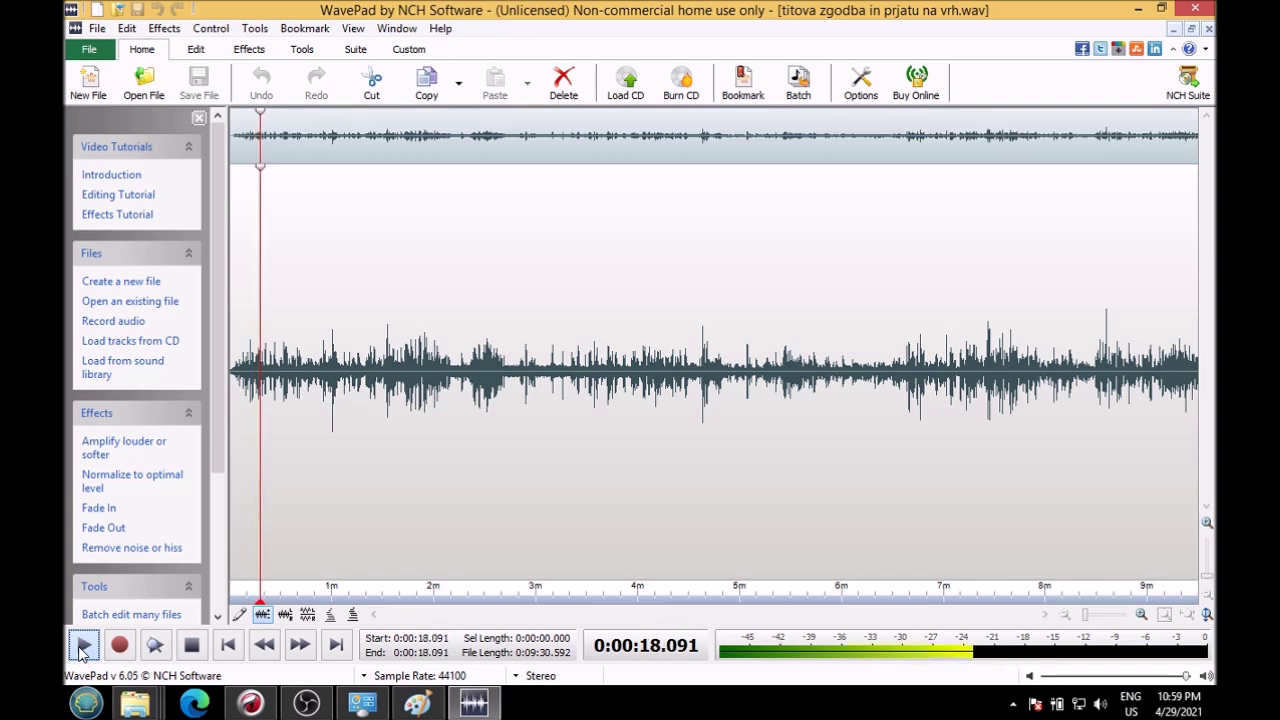
click(80, 648)
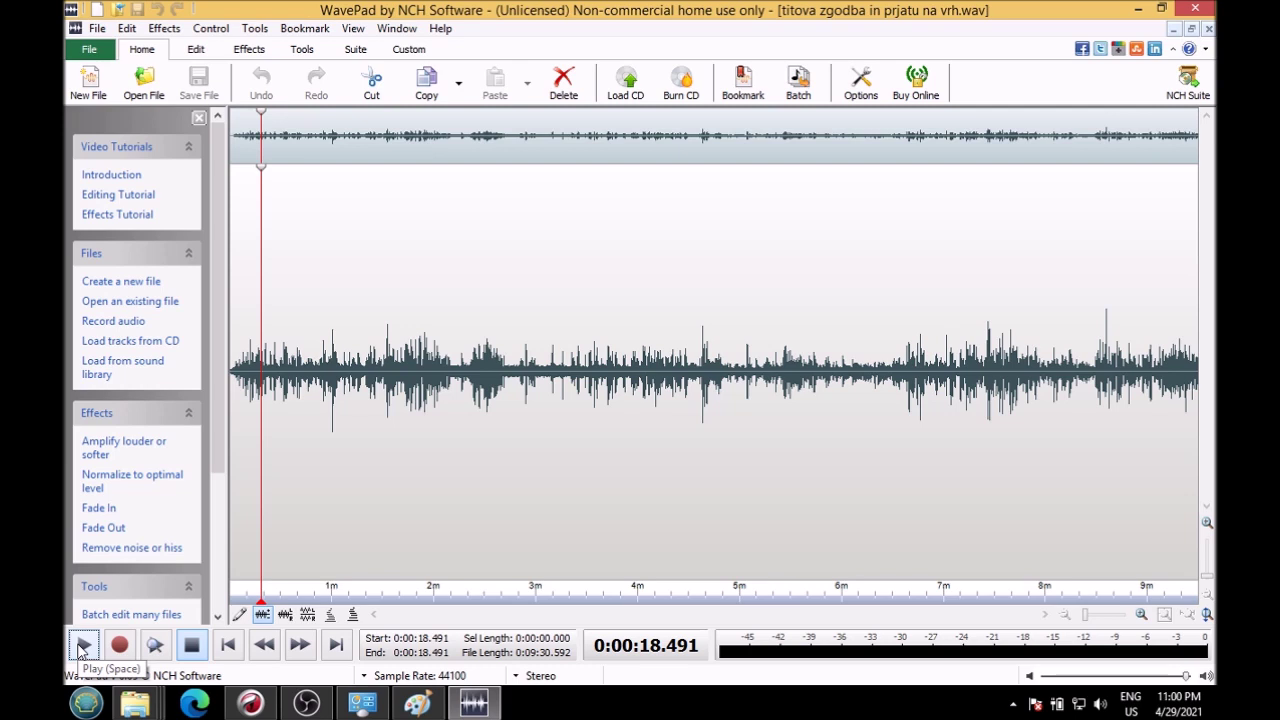
click(82, 646)
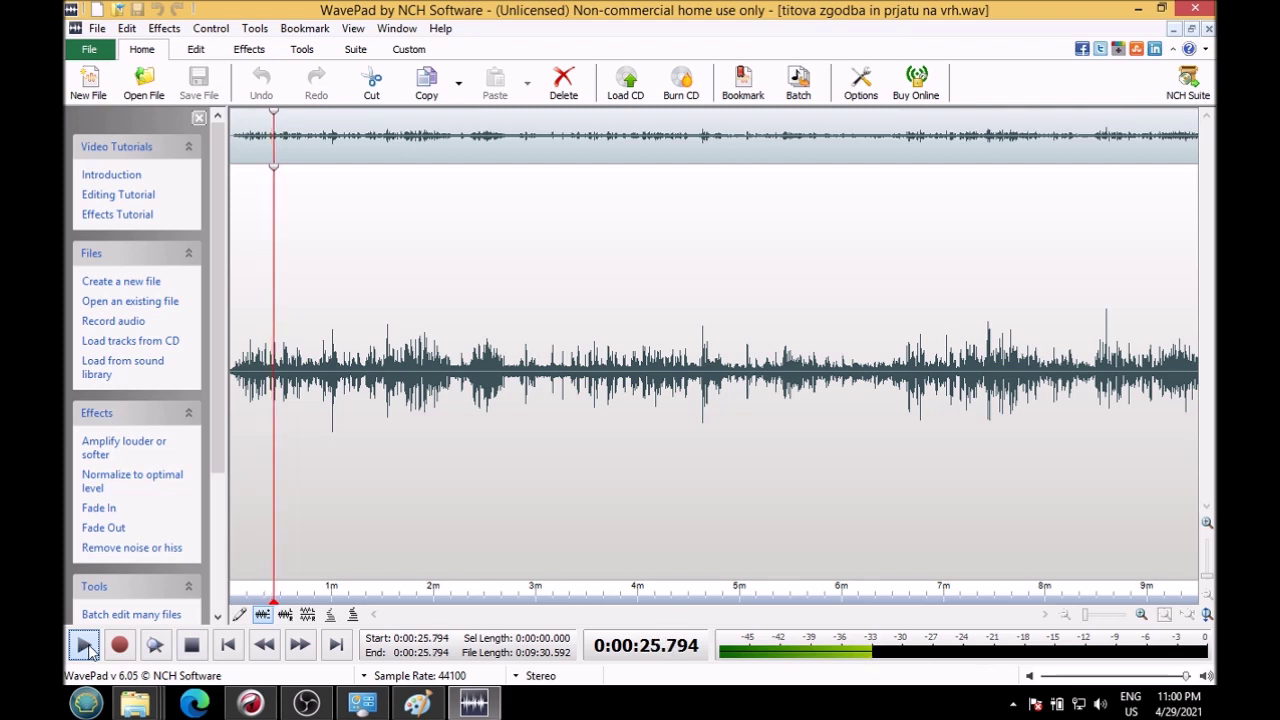
click(133, 706)
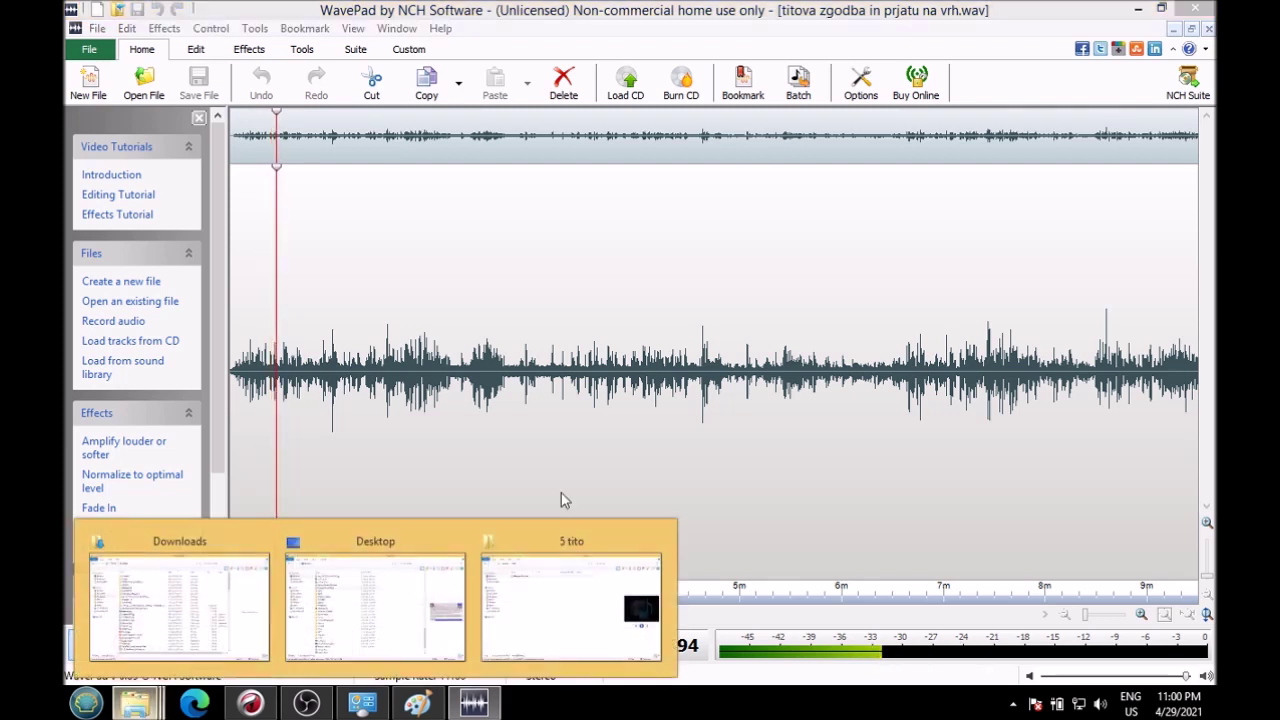
click(629, 465)
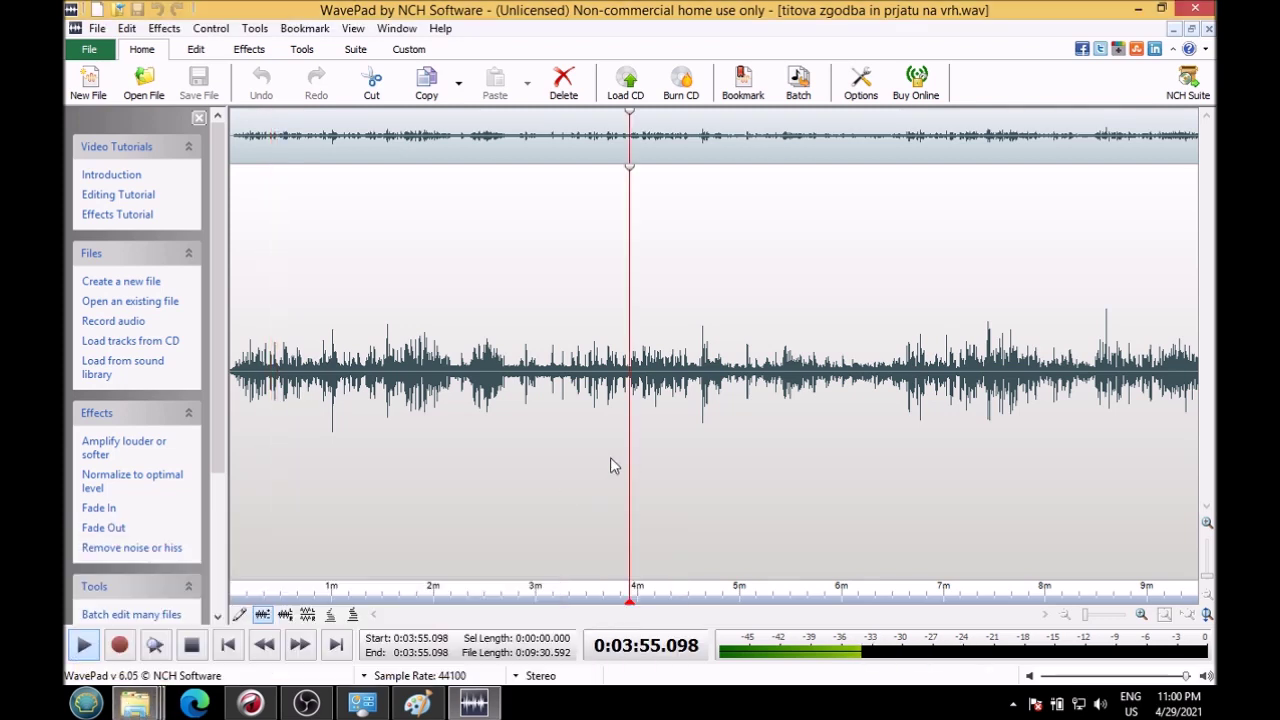
Step: Replay the recording from near its start, stop at 0:00:29.912, and bring OBS Studio forward
click(244, 400)
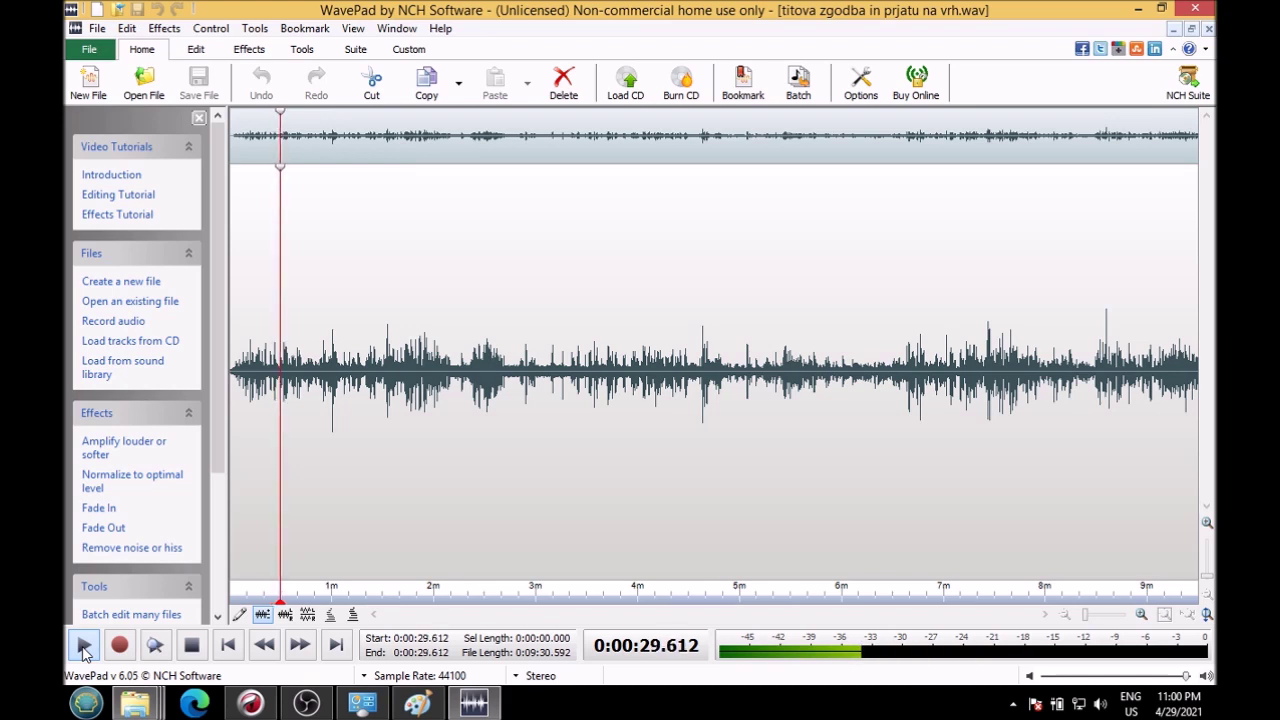
click(84, 647)
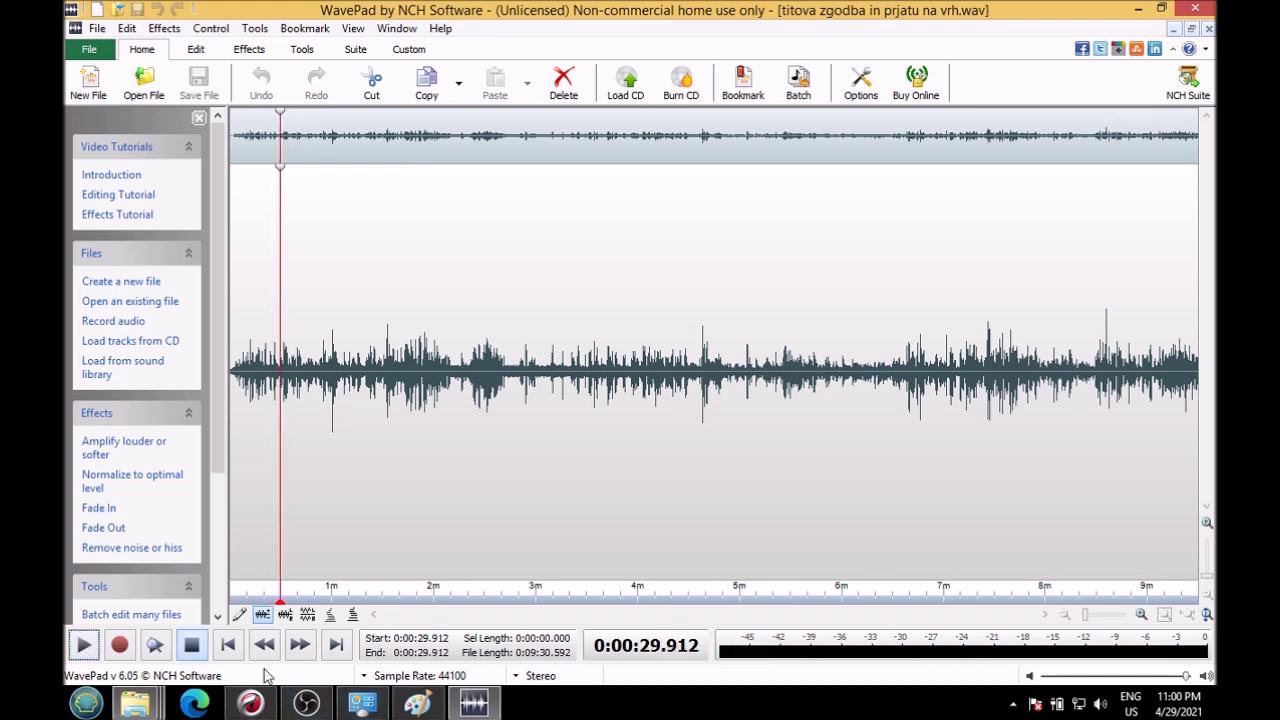
click(303, 705)
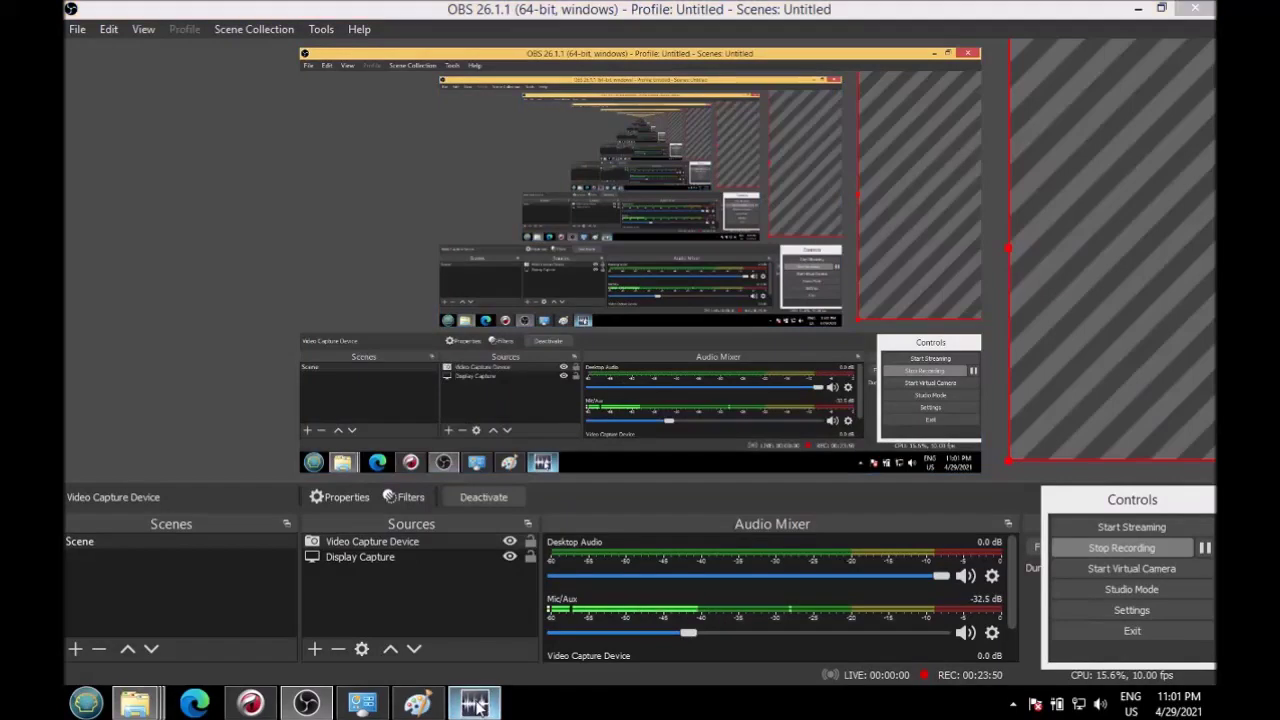
Step: Back in WavePad, play on from 0:00:29.9 to about 0:00:34.8, then return to OBS
click(476, 705)
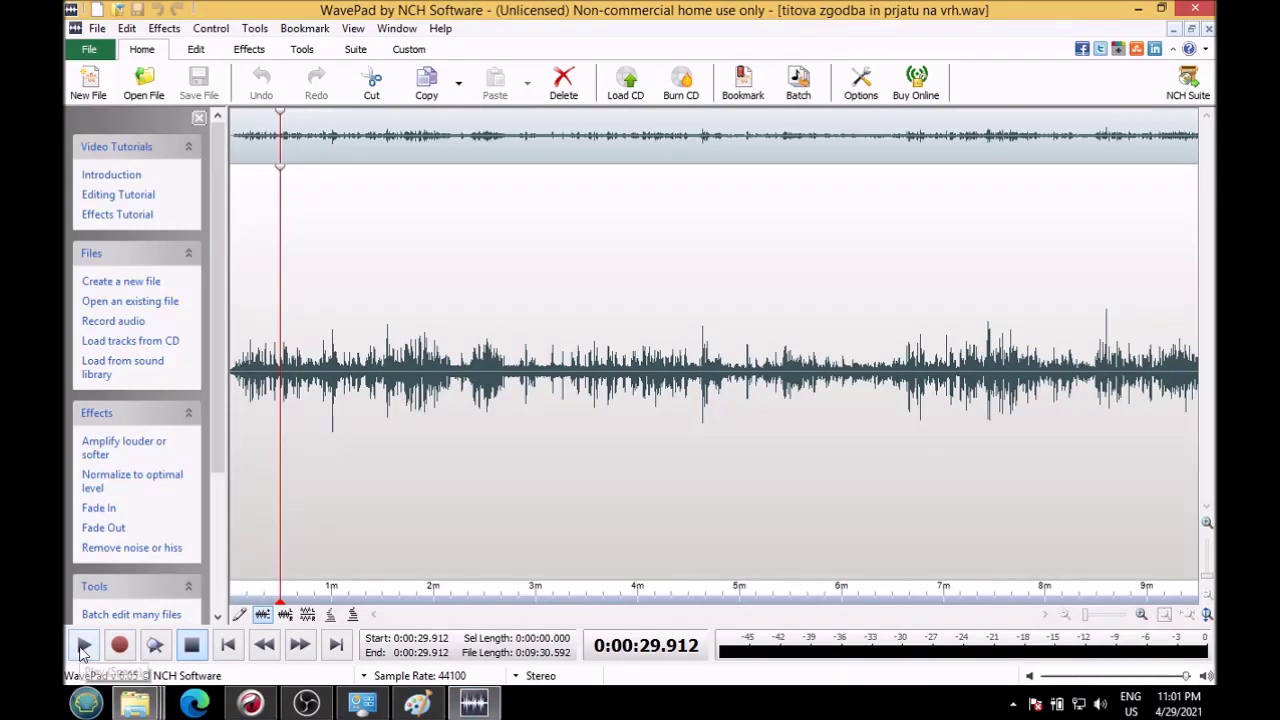
click(83, 649)
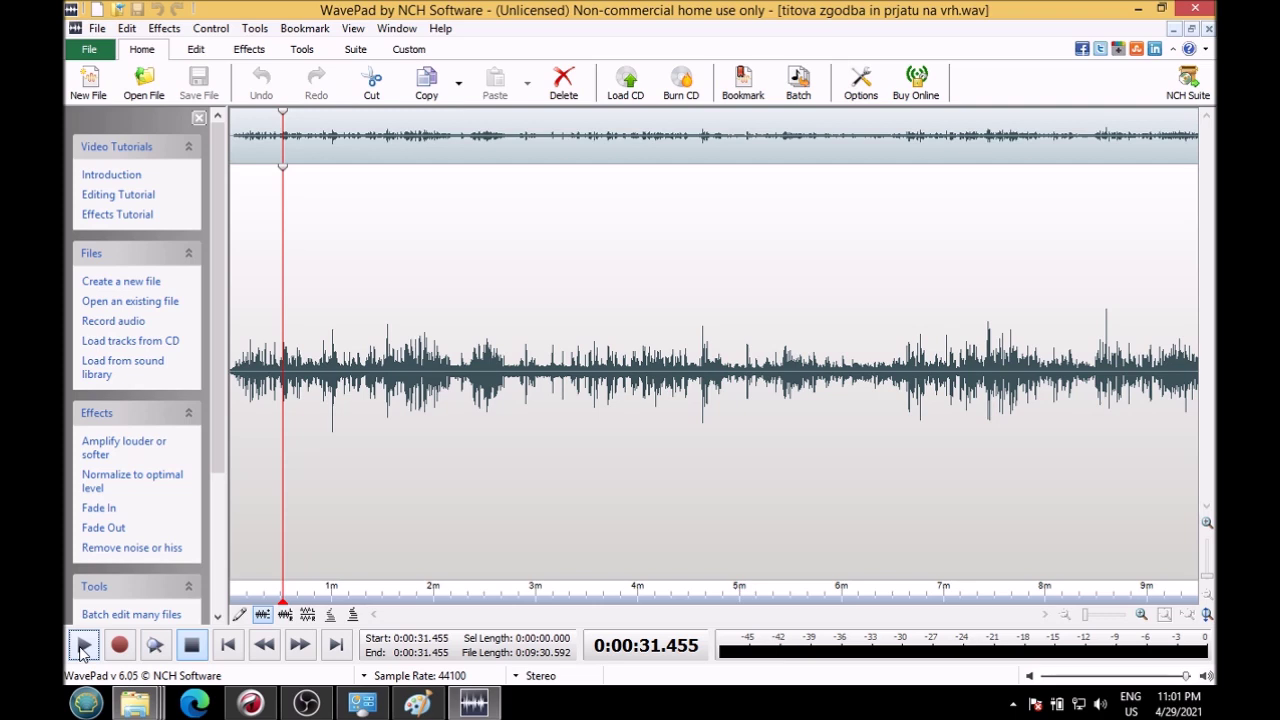
click(83, 647)
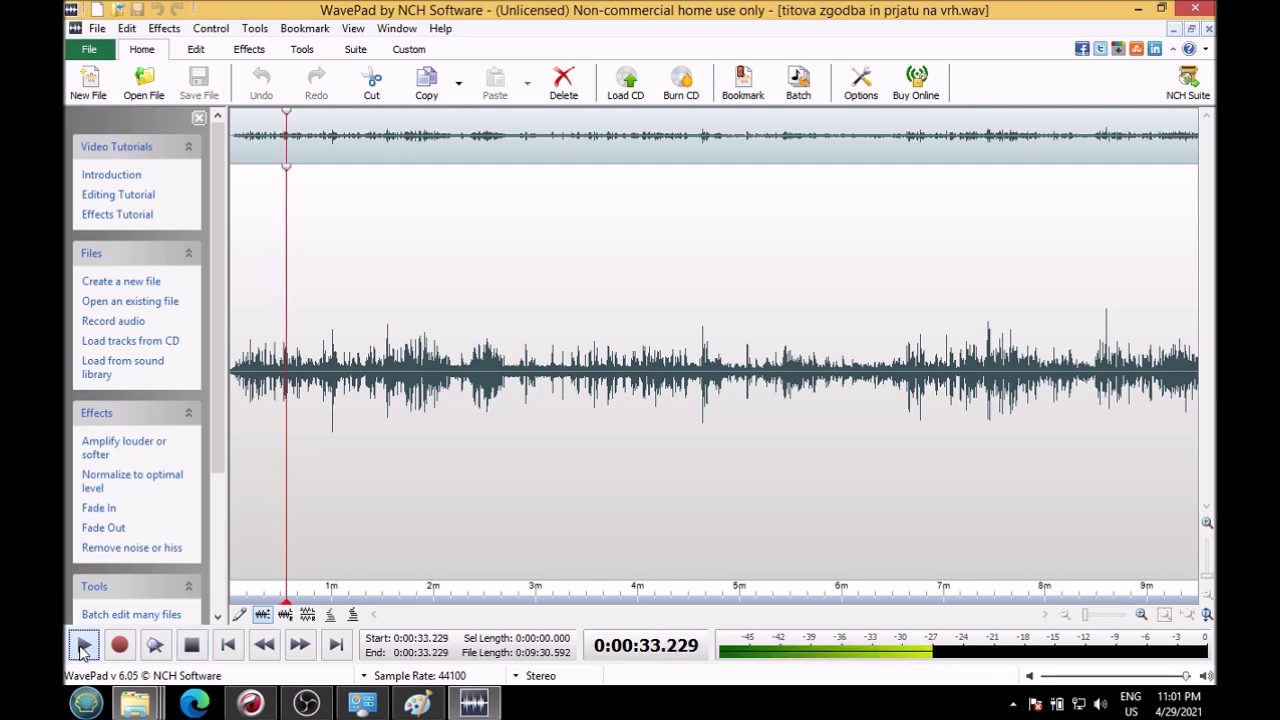
click(83, 647)
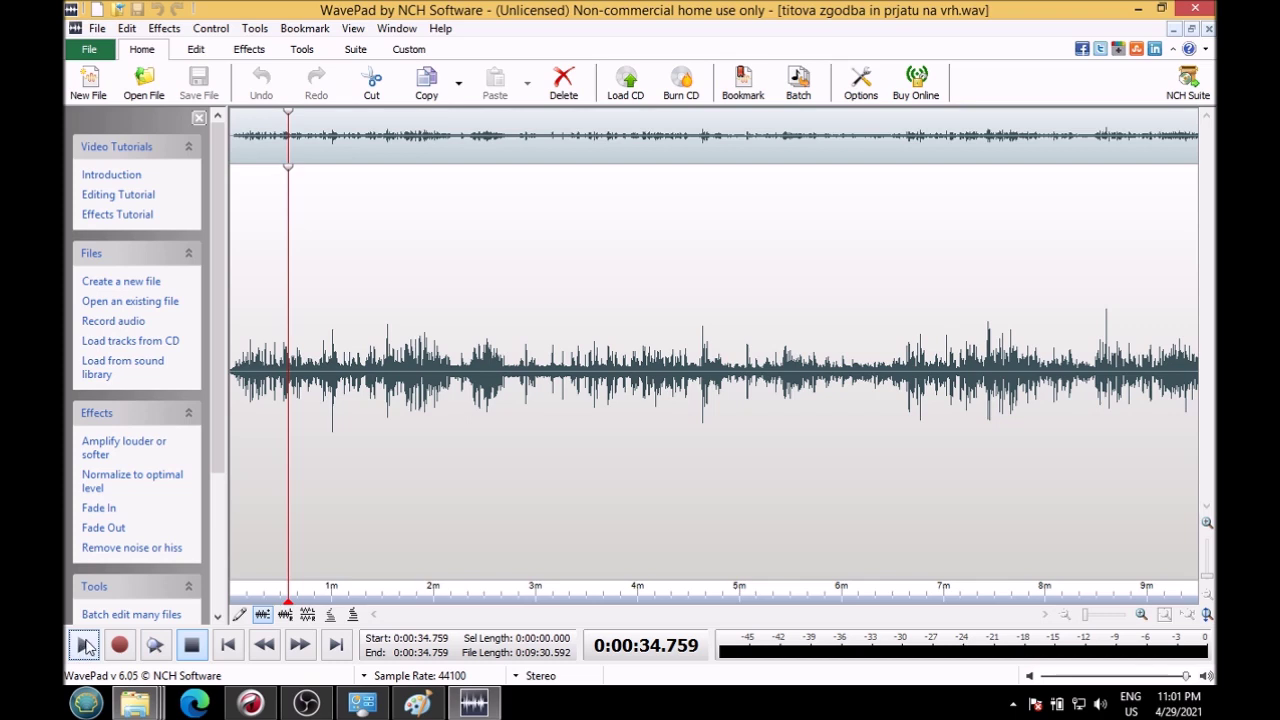
click(474, 703)
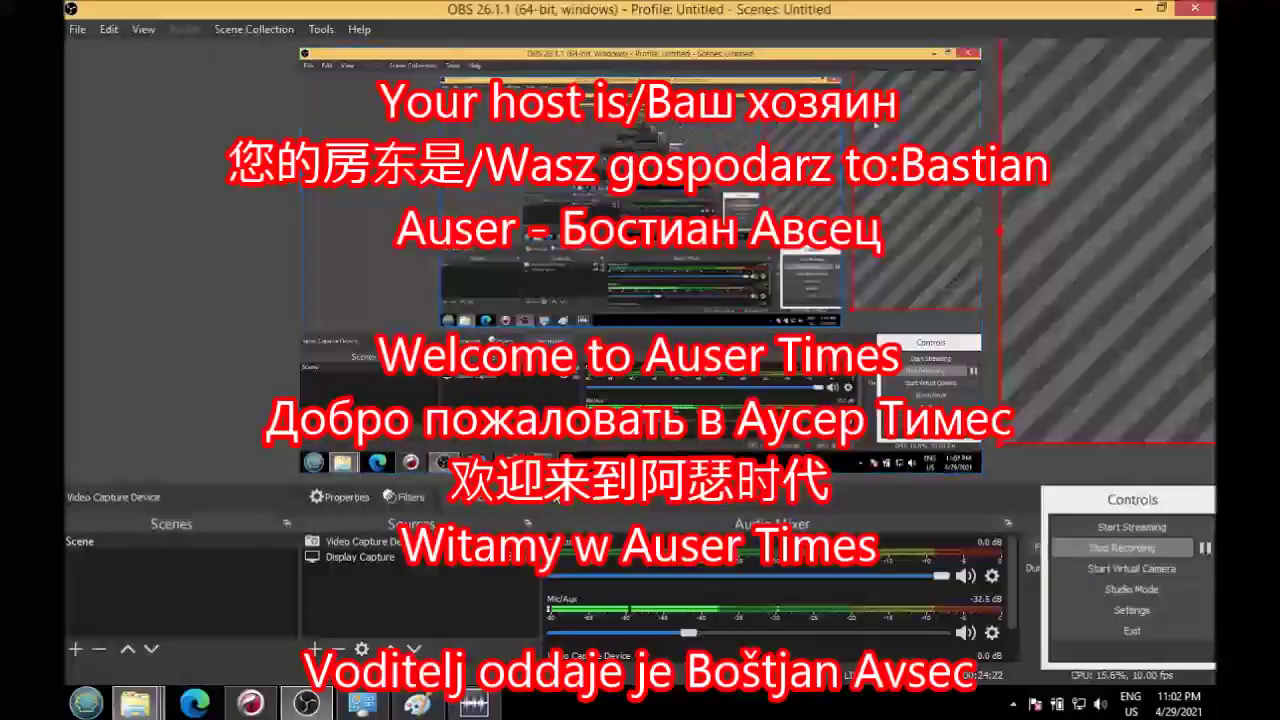
Step: Bring Chrome forward on the 'weekend house vineyard' image results tab
click(250, 703)
click(990, 18)
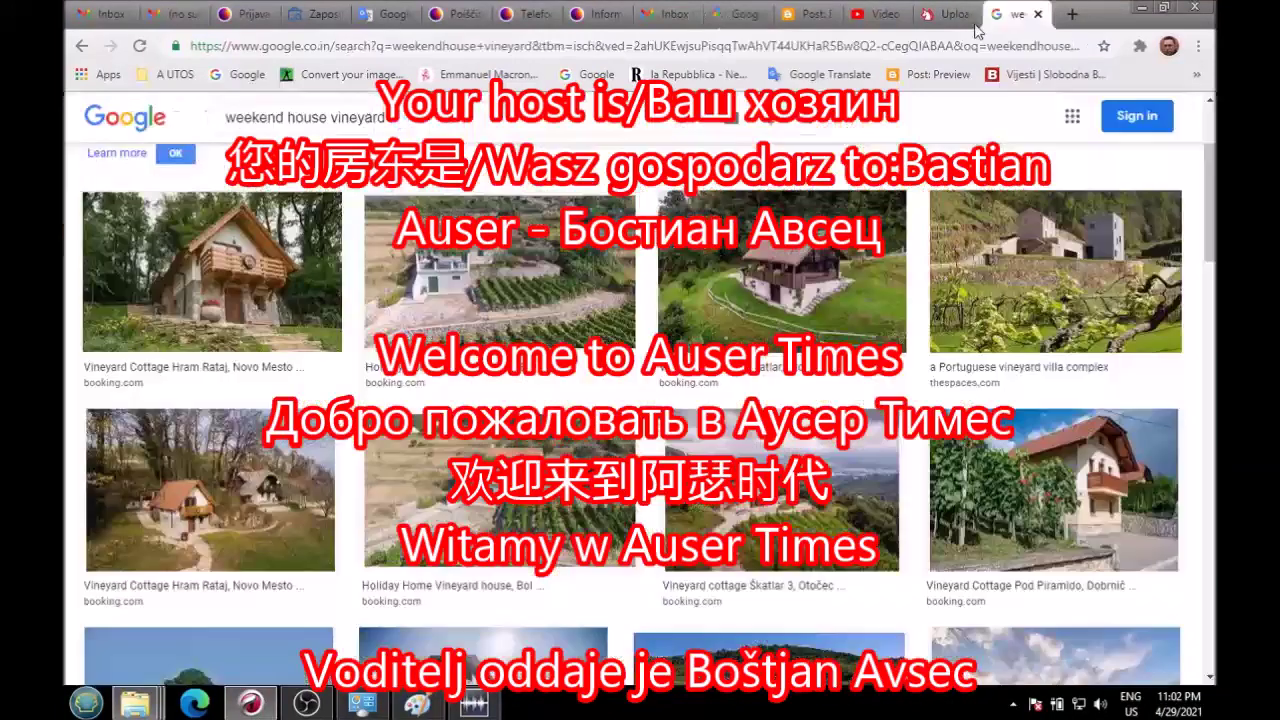
Step: Replace the query with an image search for 'joco trst je nas'
drag(391, 120, 66, 248)
text(joco )
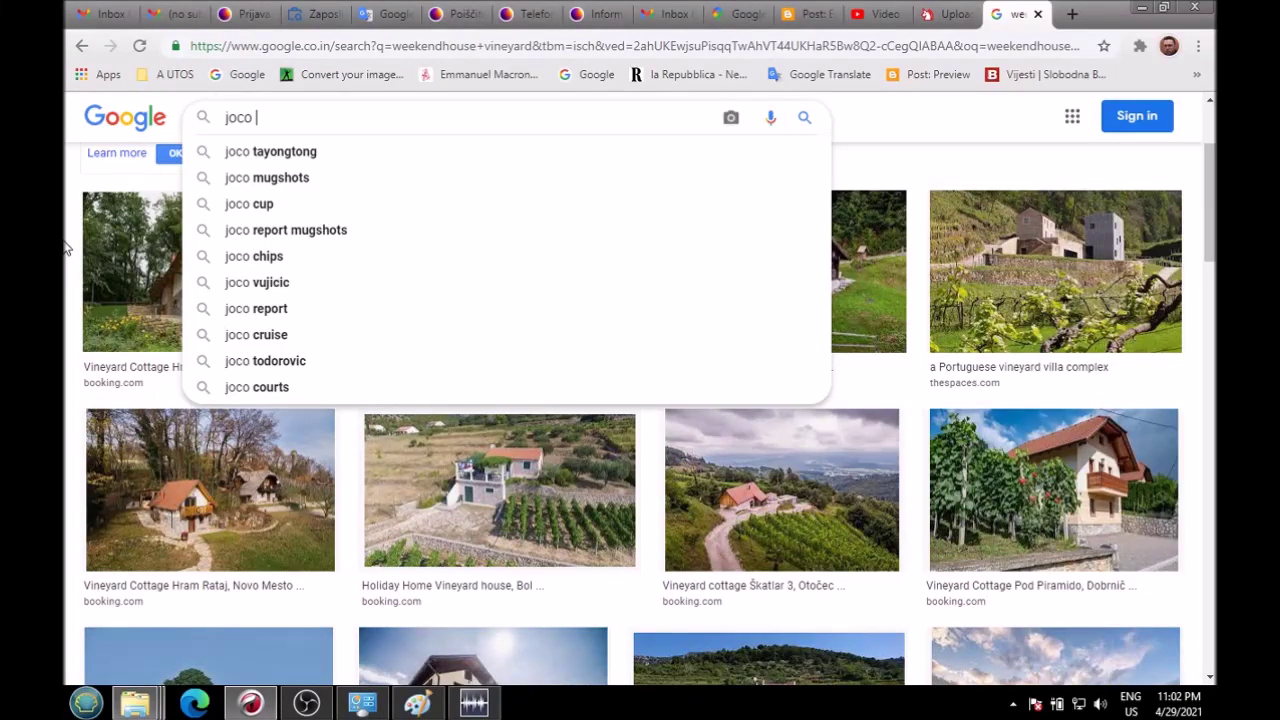
text(trst je nas)
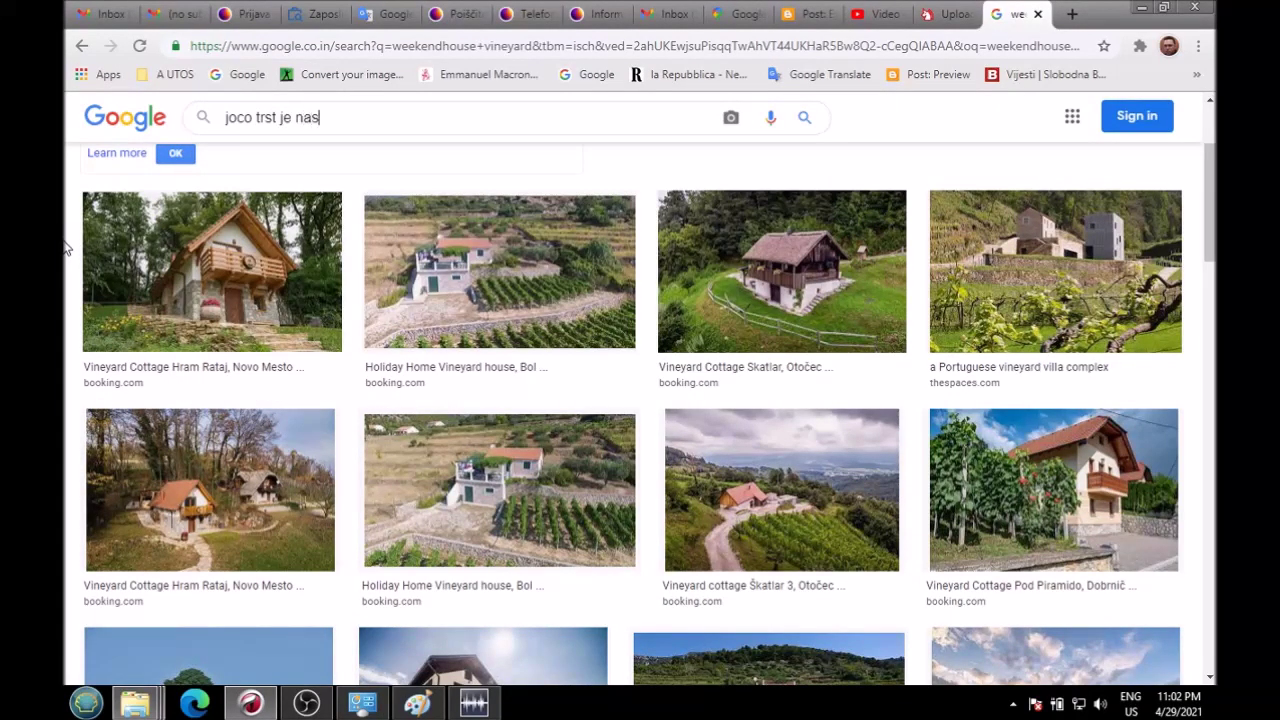
key(Return)
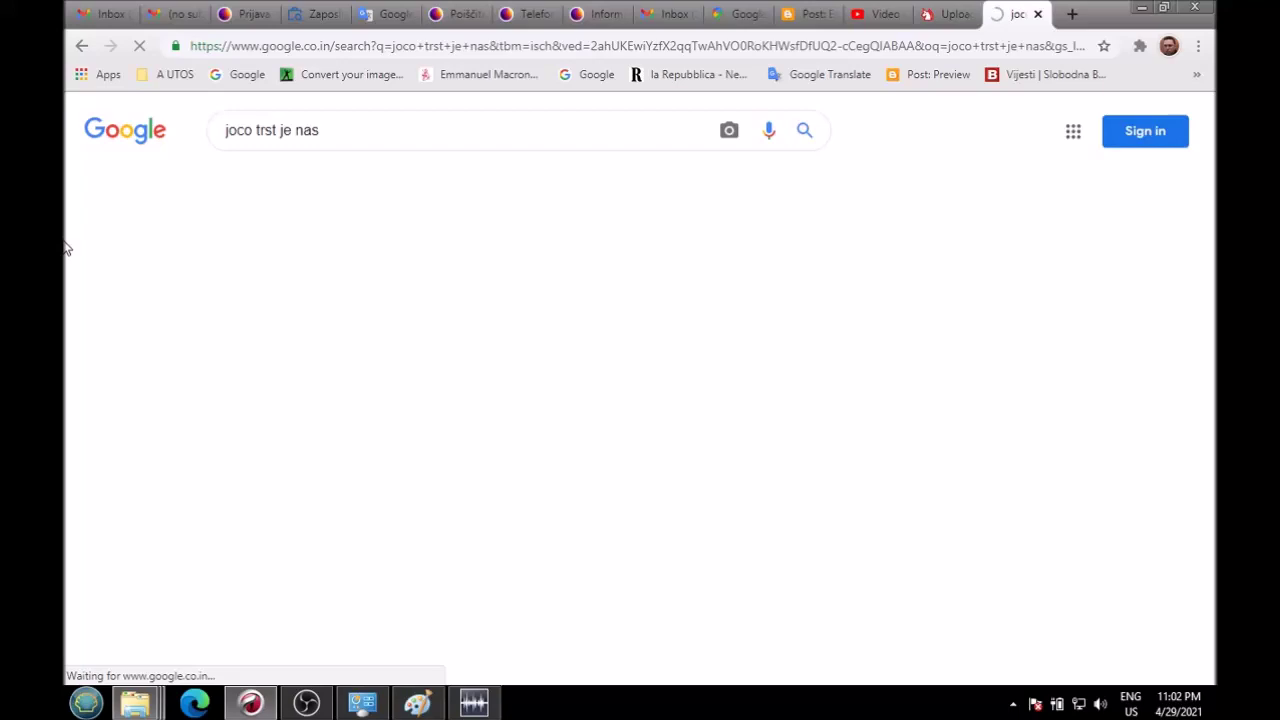
Step: Preview the Trst je nas! poster result and follow it to the film's IMDb page
scroll(566, 375, down, 4)
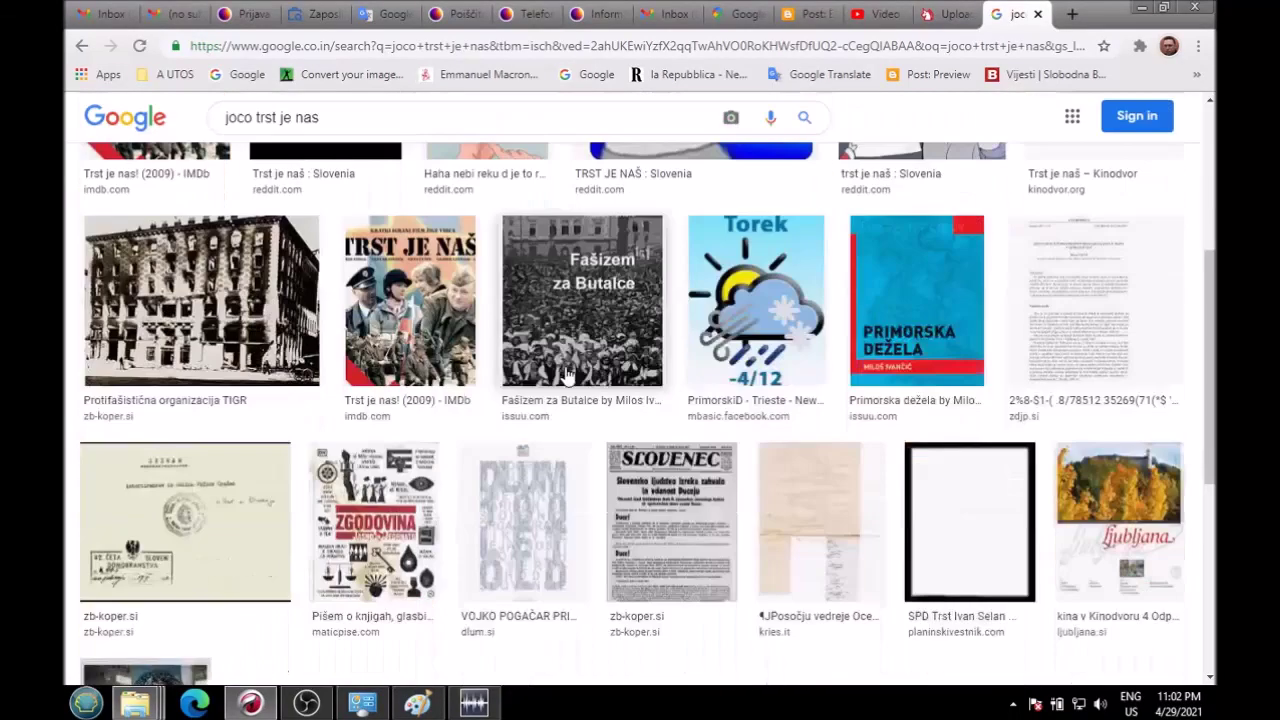
click(407, 328)
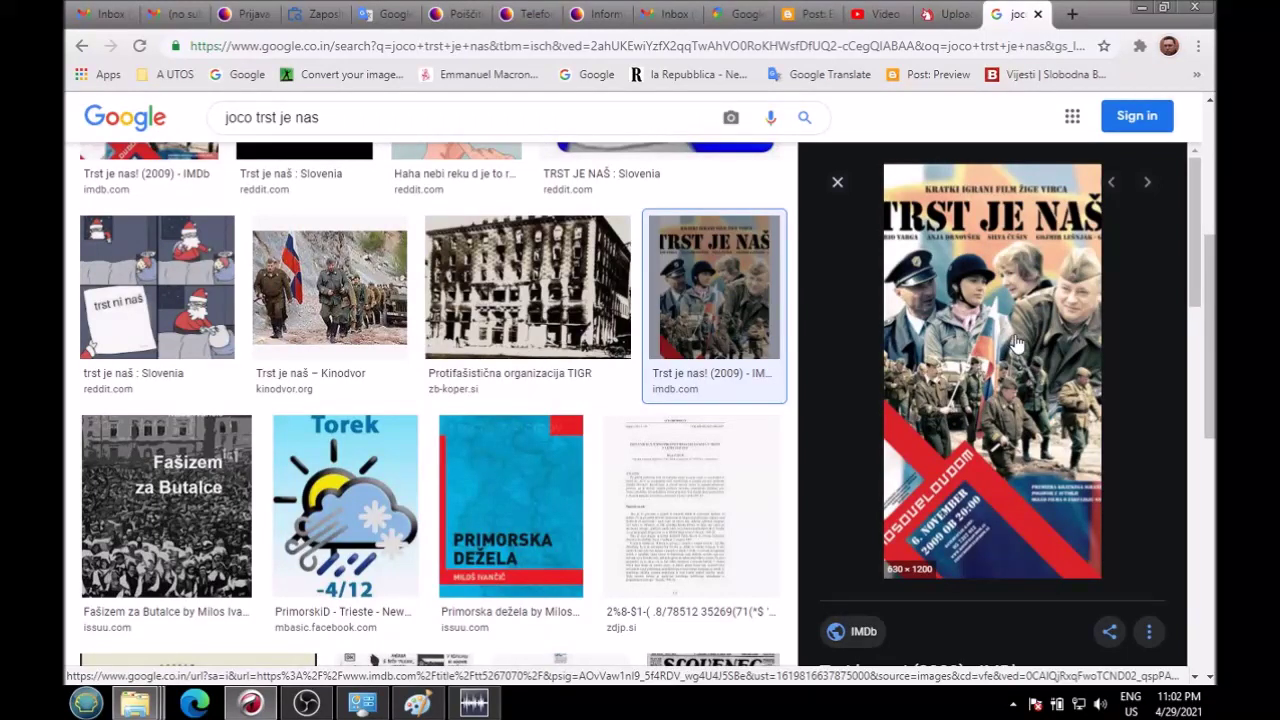
scroll(490, 405, down, 8)
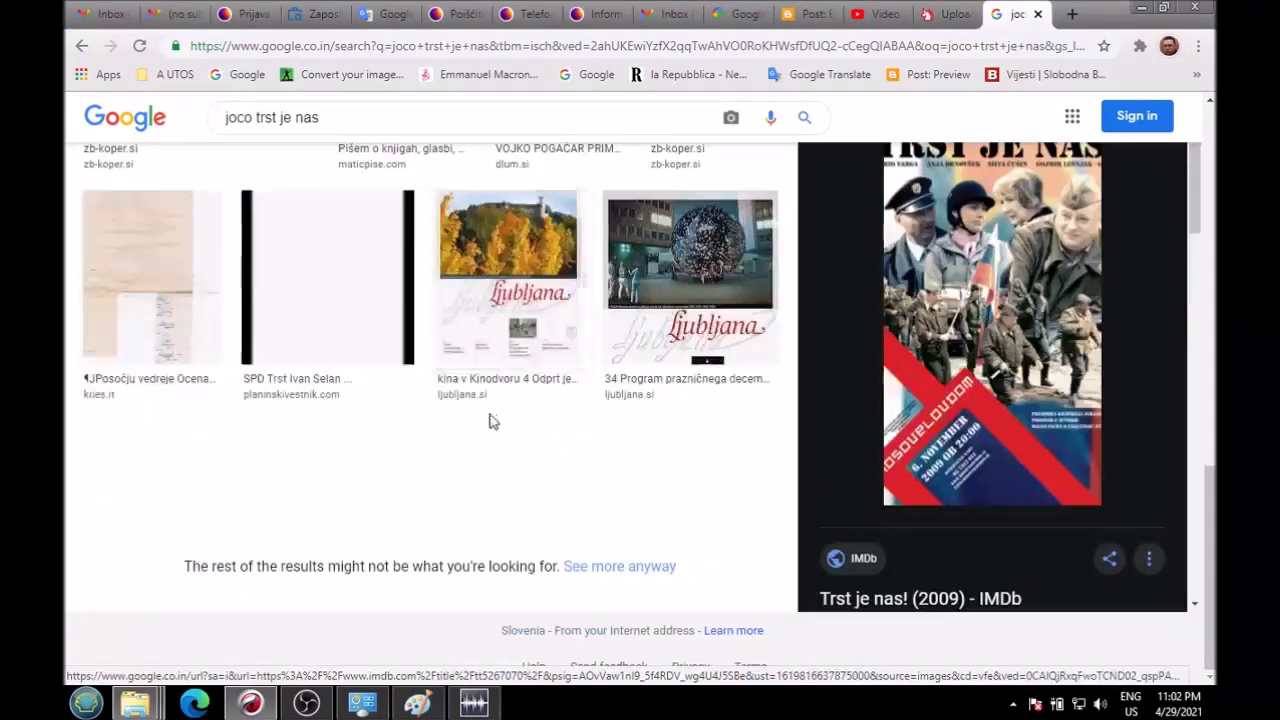
scroll(491, 423, up, 4)
scroll(491, 425, up, 5)
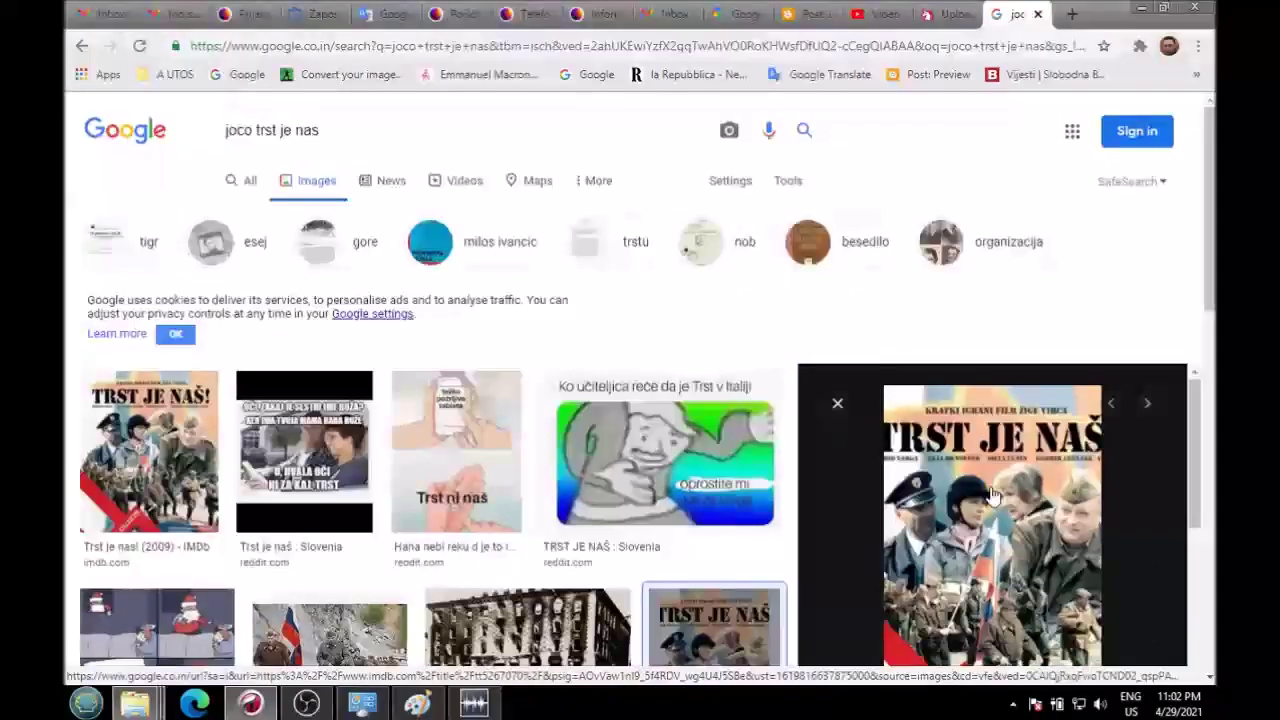
click(949, 390)
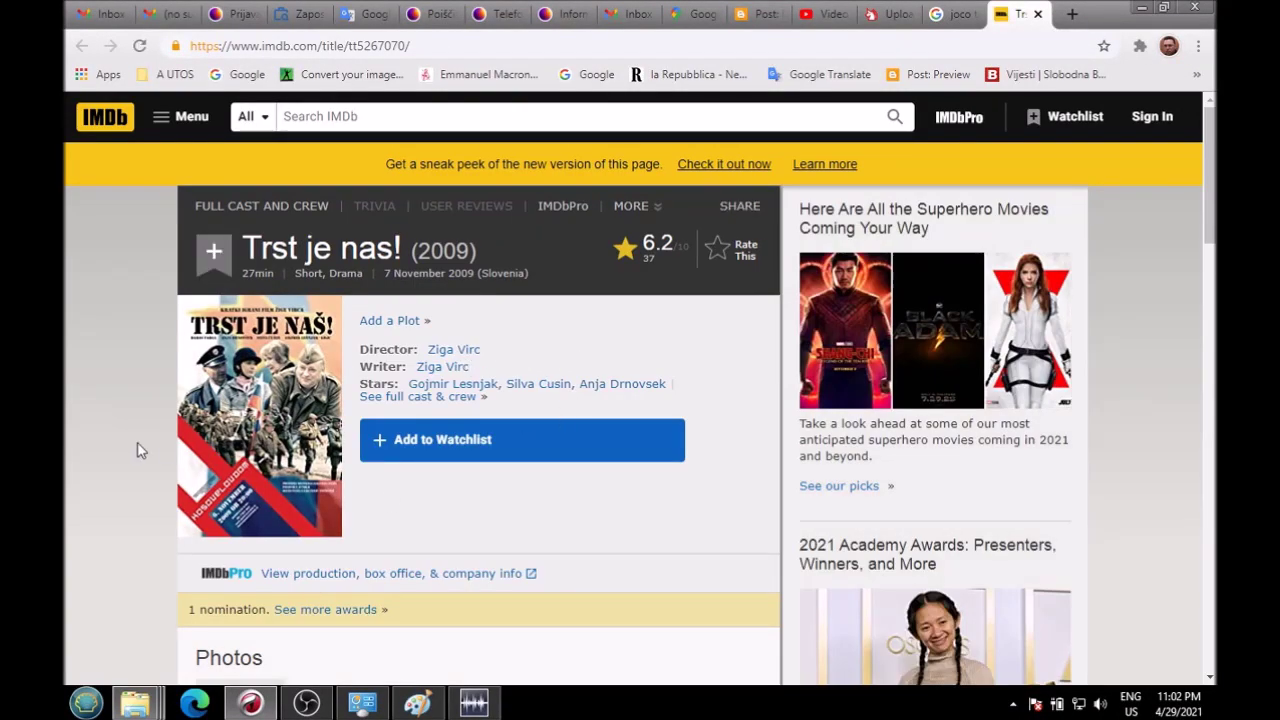
Step: Open the first-listed cast member's IMDb profile, copy his name, and go to Google
scroll(118, 451, down, 5)
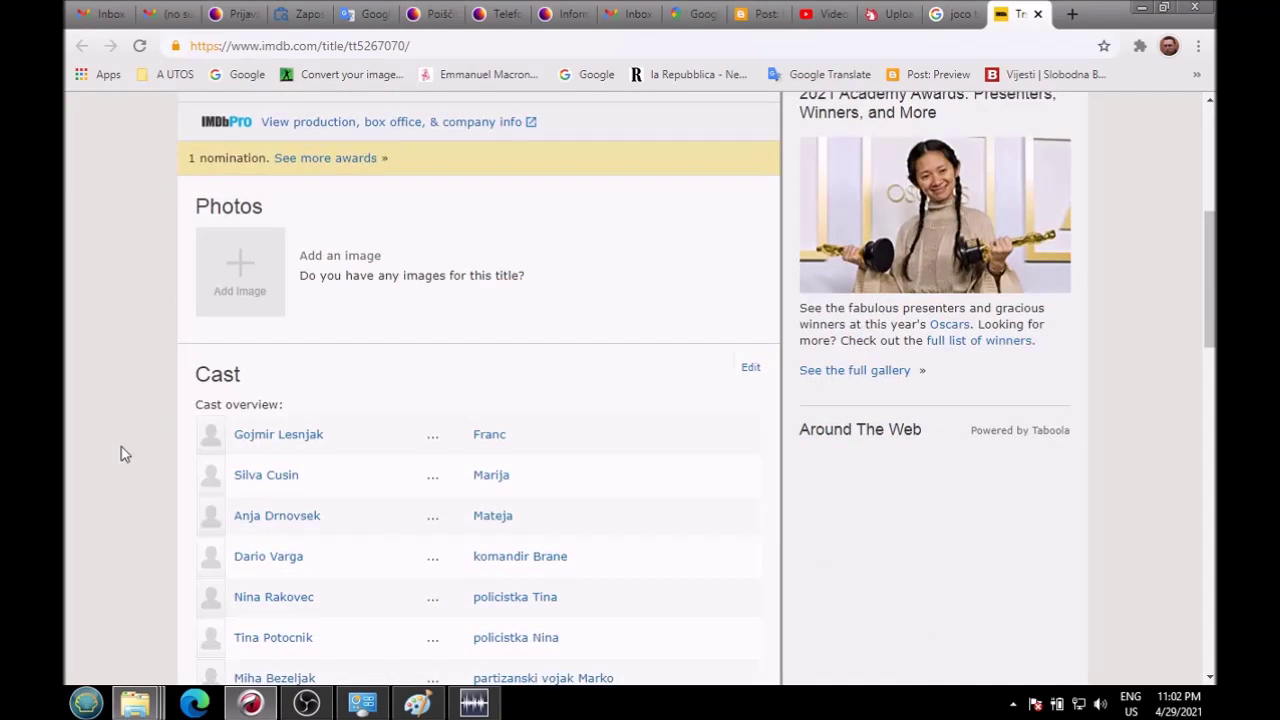
click(276, 437)
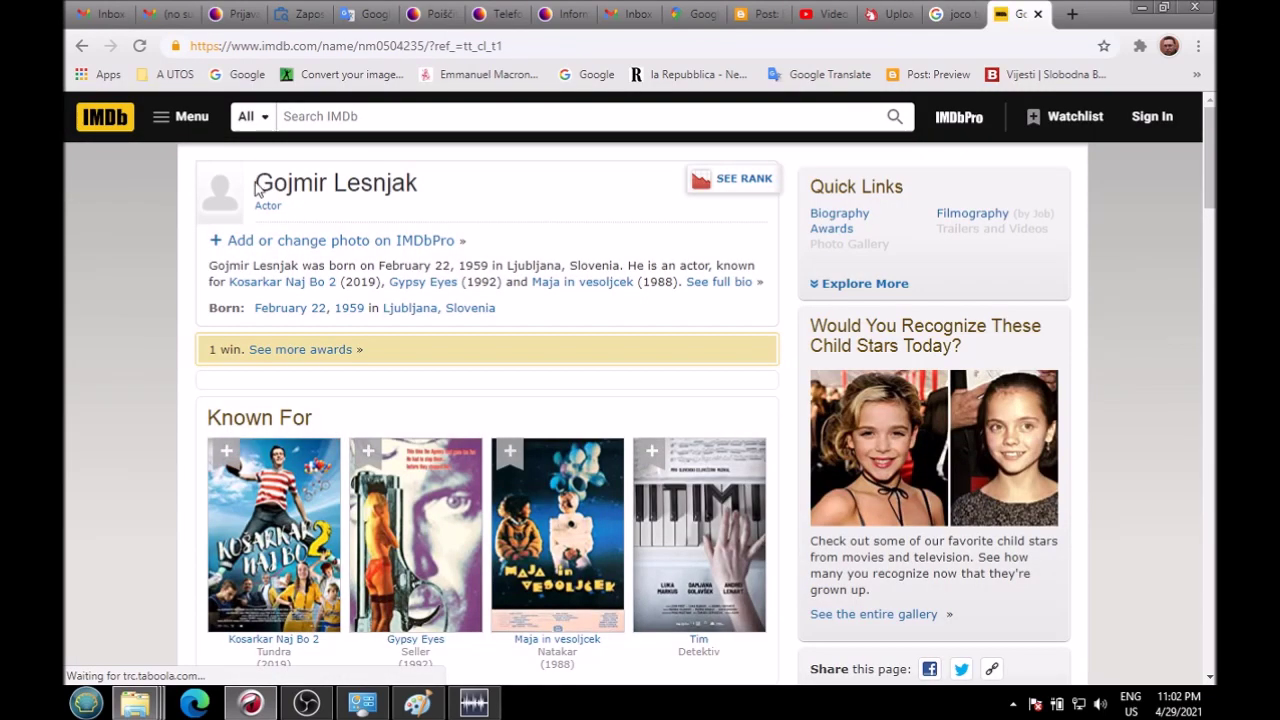
drag(255, 183, 405, 190)
right_click(405, 195)
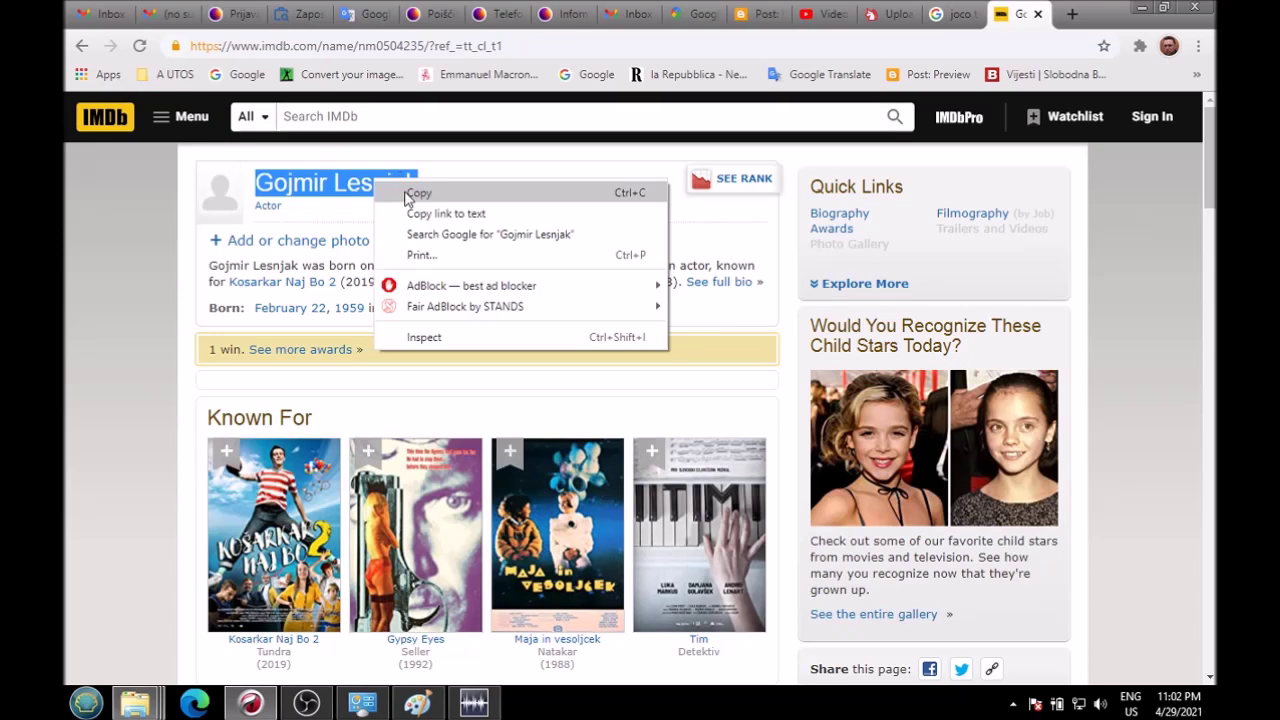
click(418, 193)
click(262, 76)
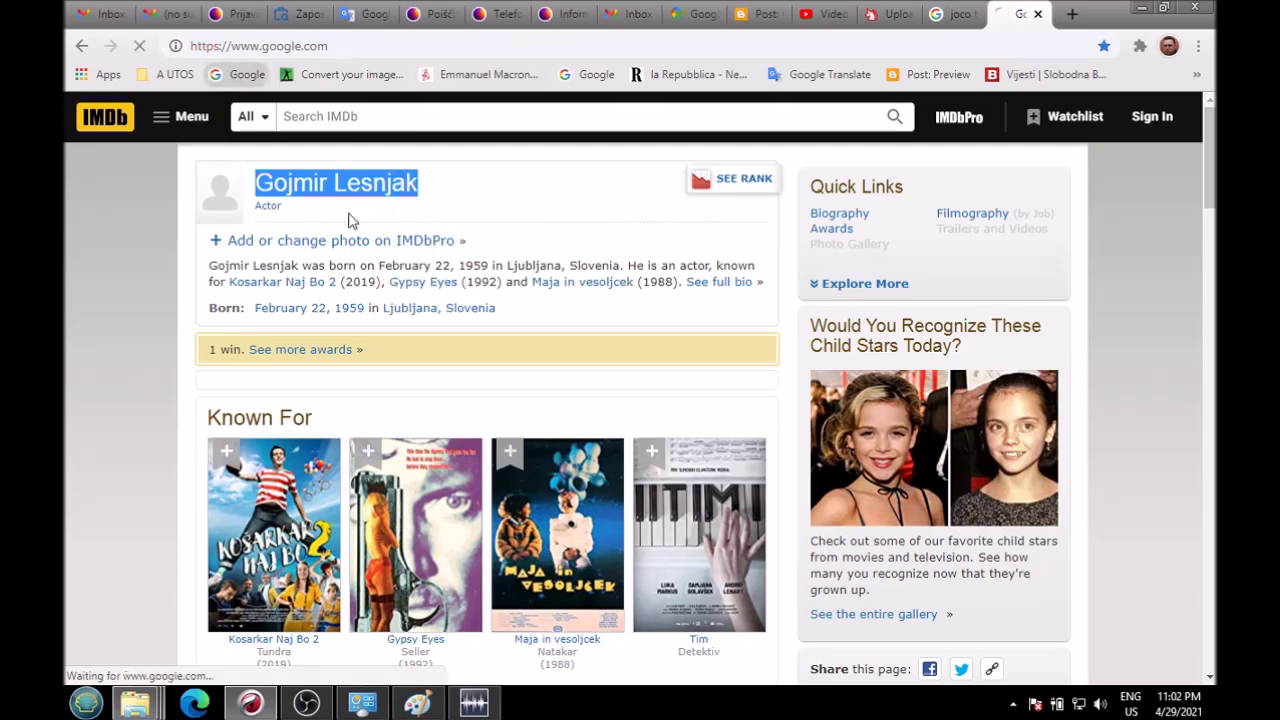
Step: Search the copied actor's name, switch to Images, and preview his photos with a woman and in glasses
key(ctrl+v)
key(Return)
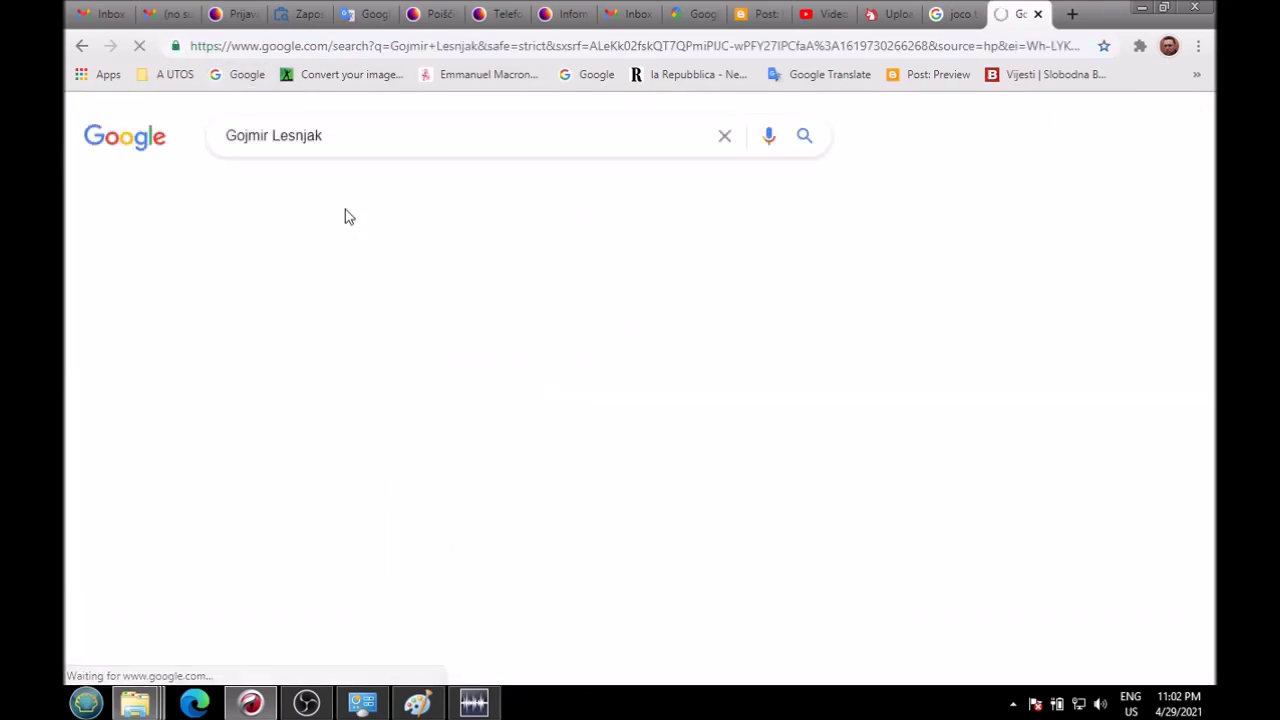
click(317, 191)
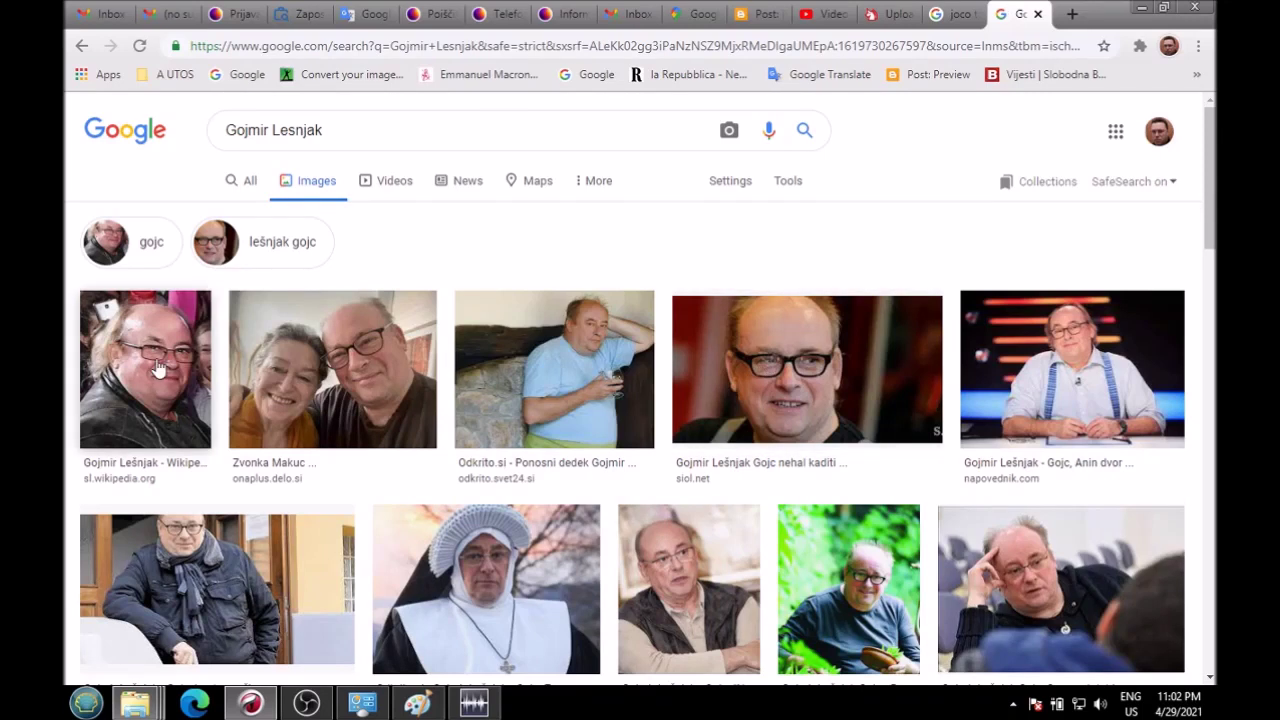
click(381, 367)
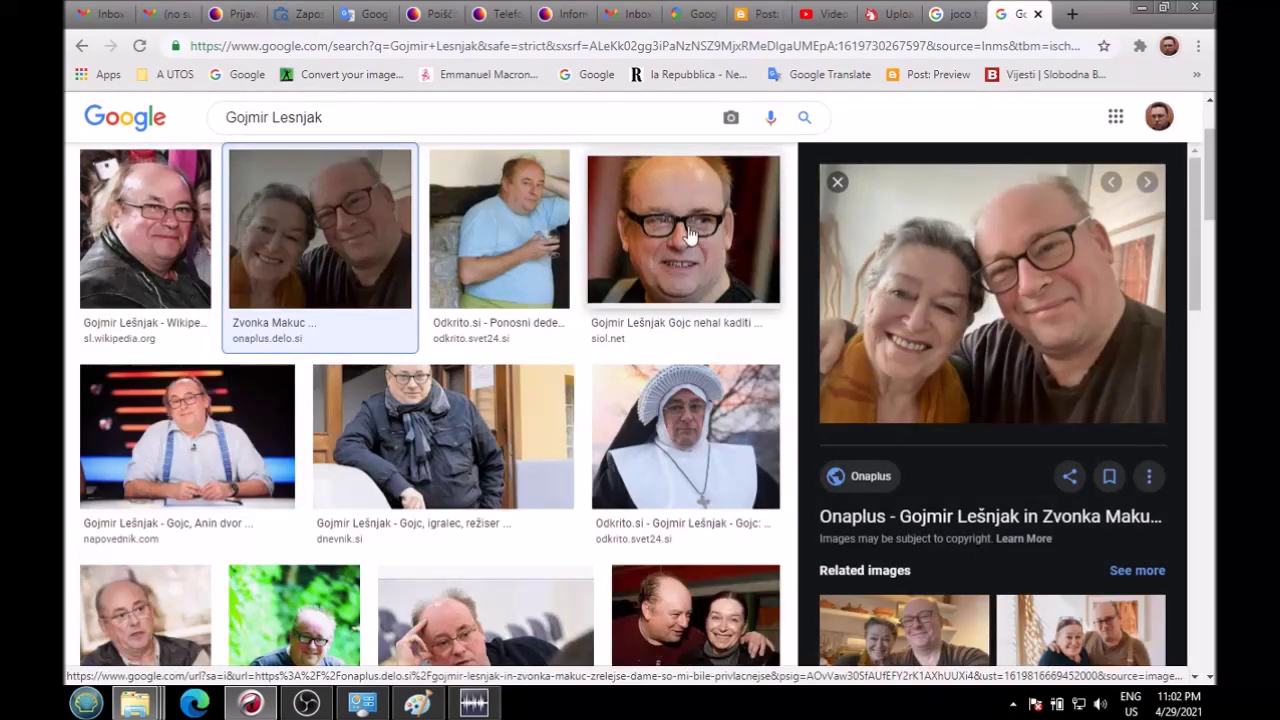
click(718, 250)
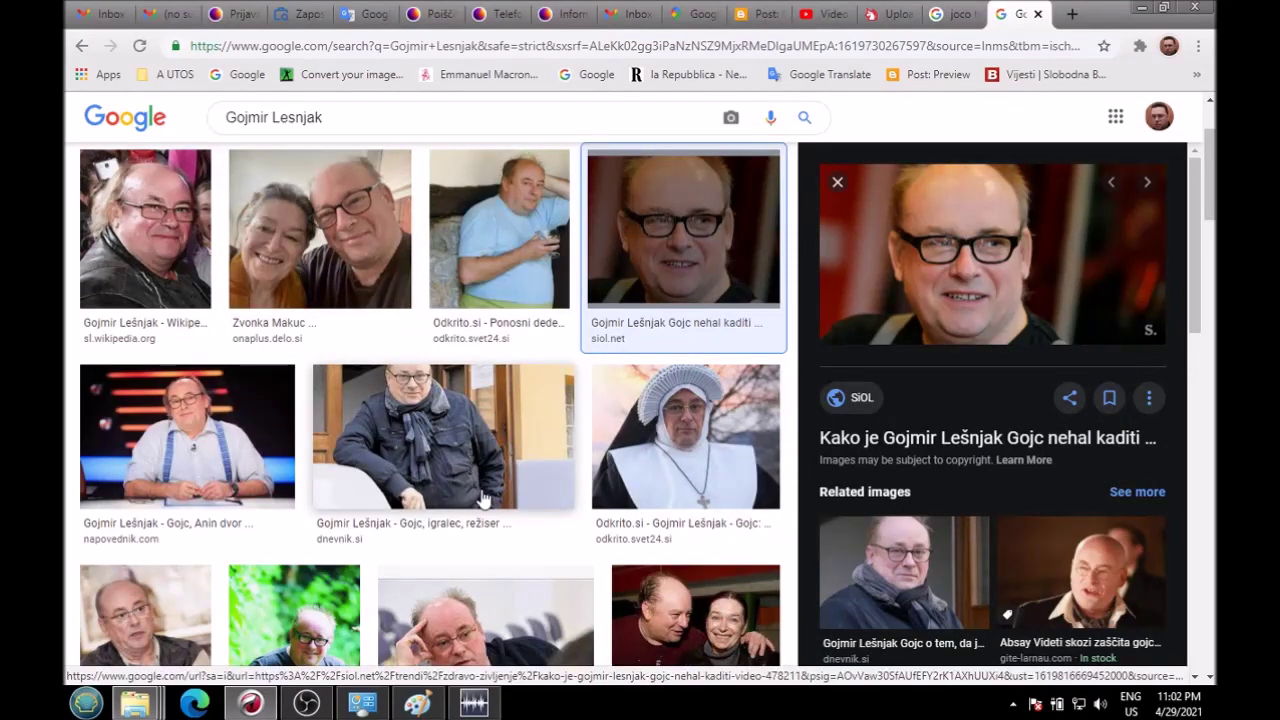
Step: Preview the photo of him in a hat, then close both image-search tabs
scroll(484, 498, down, 3)
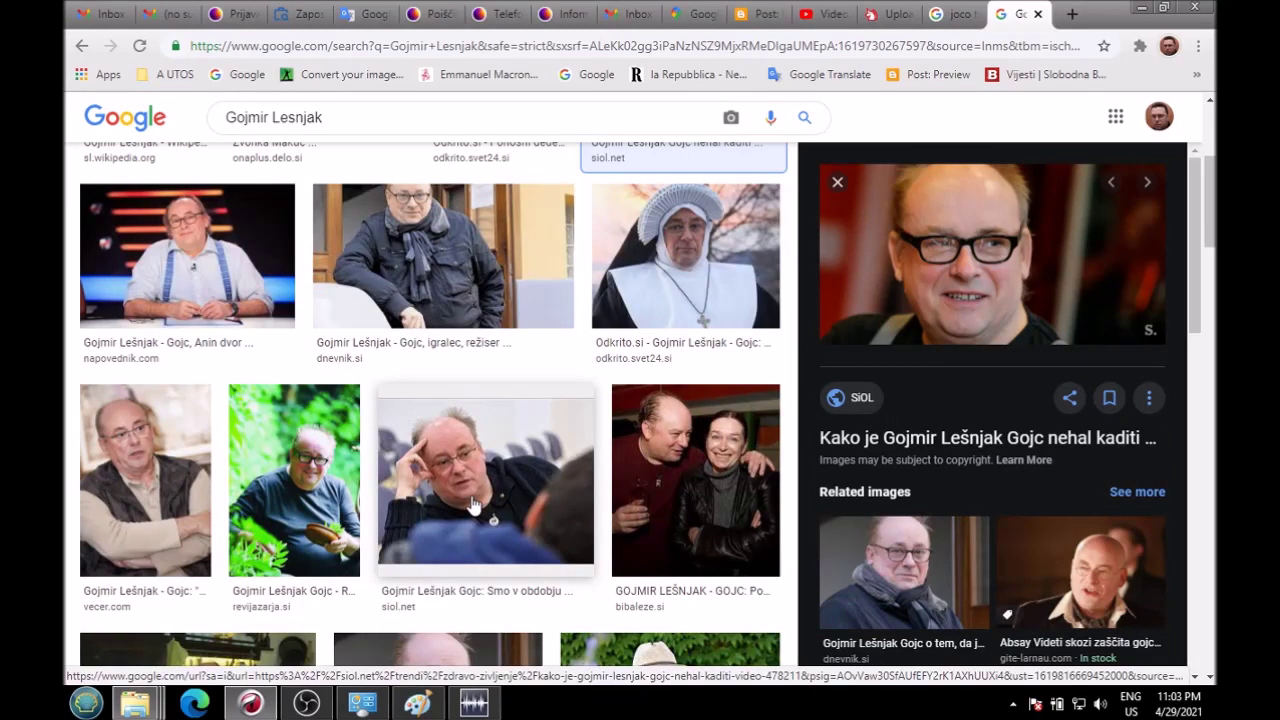
scroll(475, 505, down, 4)
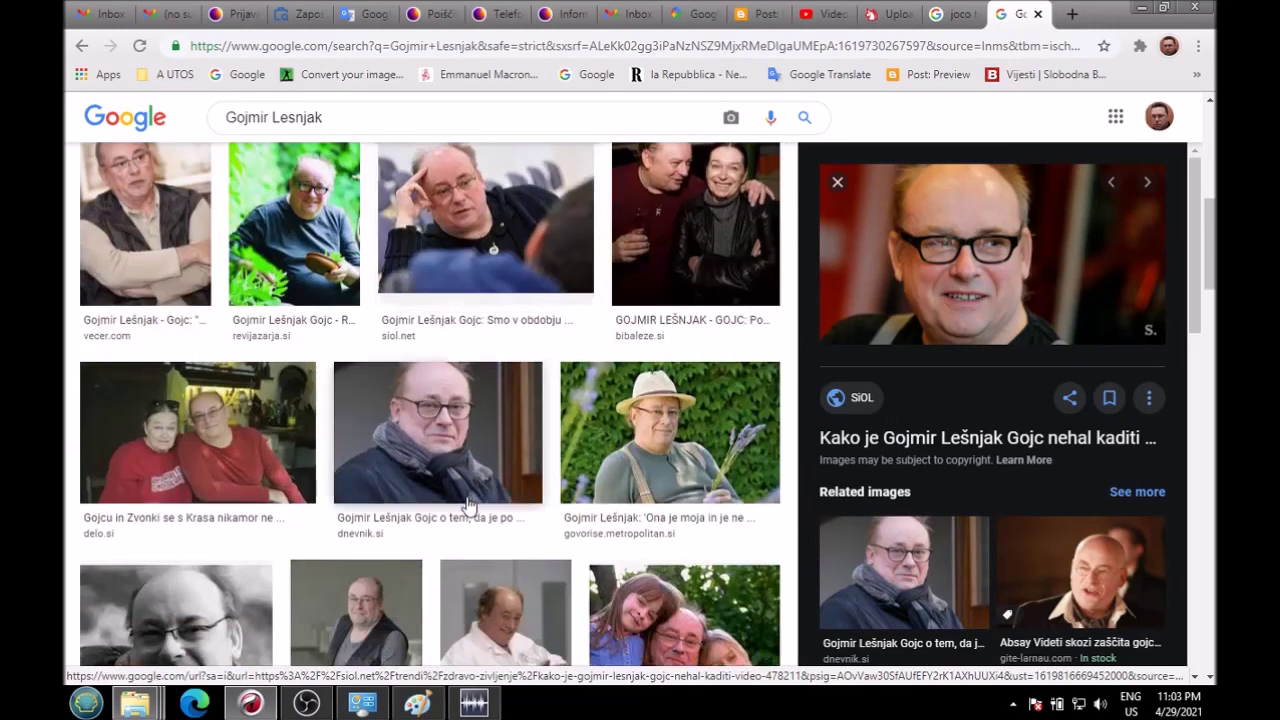
click(688, 449)
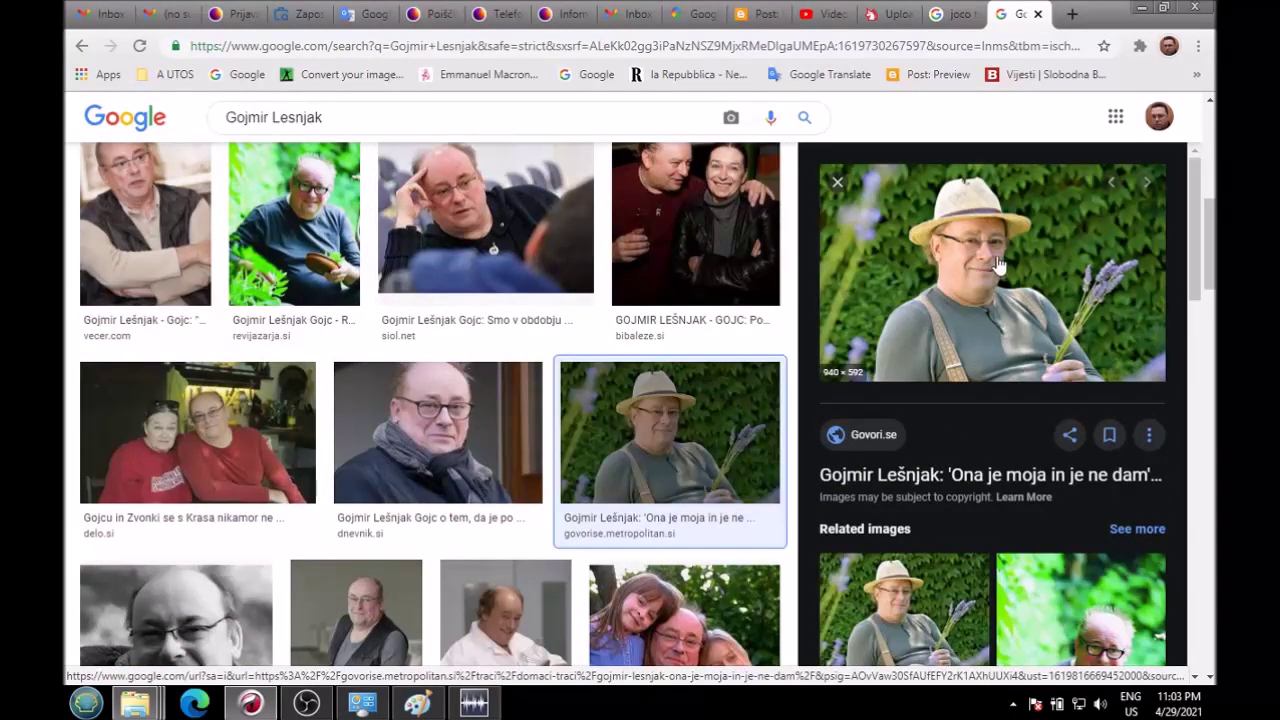
click(1038, 14)
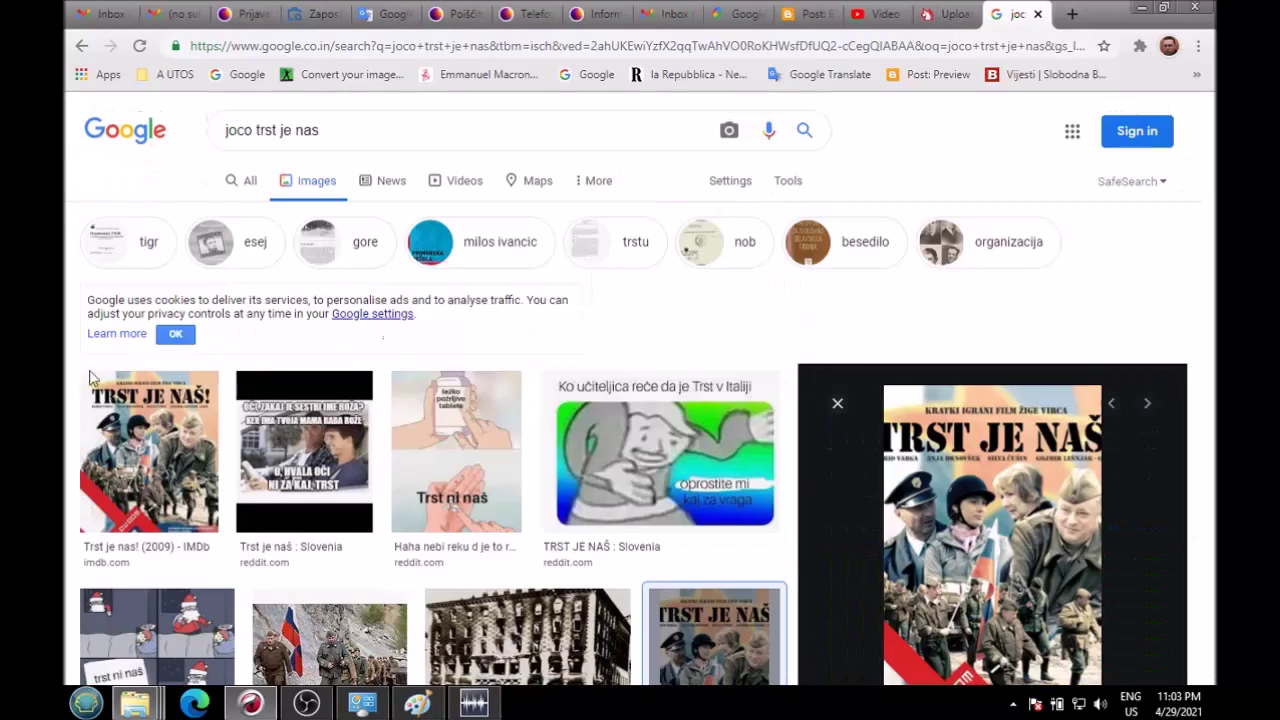
click(1038, 14)
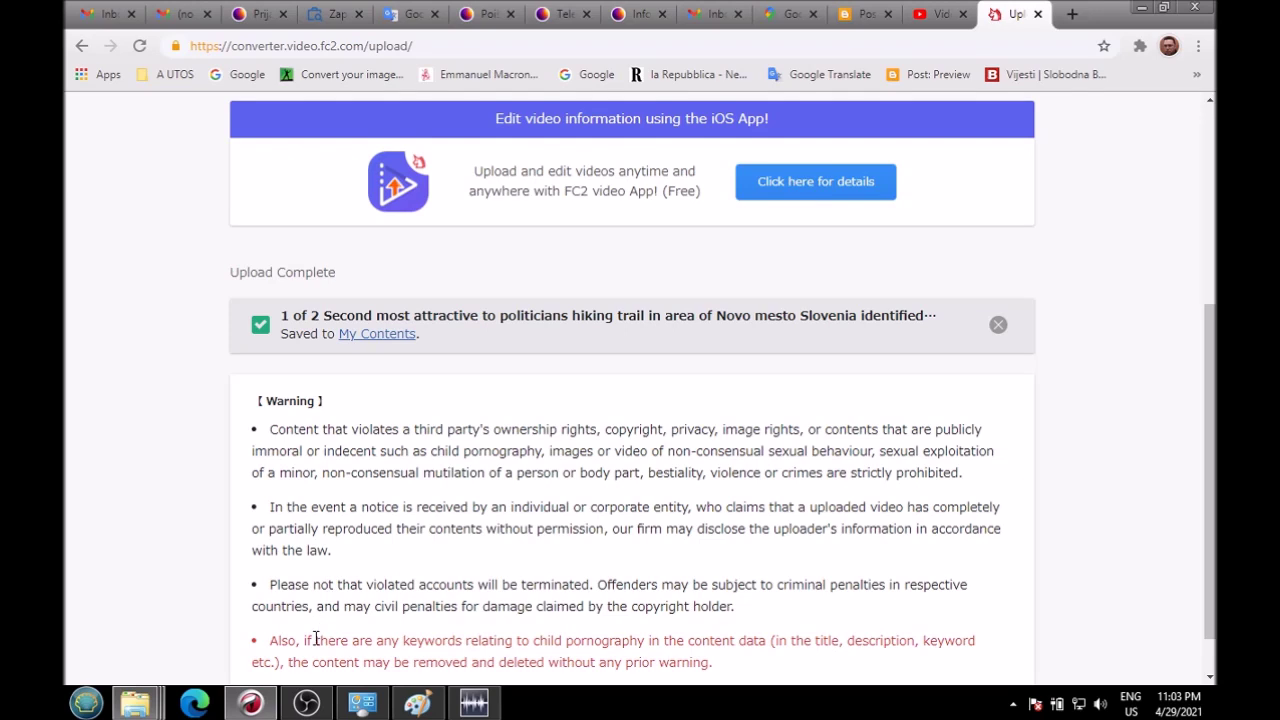
Step: Switch from Chrome to the WavePad recording stopped at 0:00:34.759
click(474, 703)
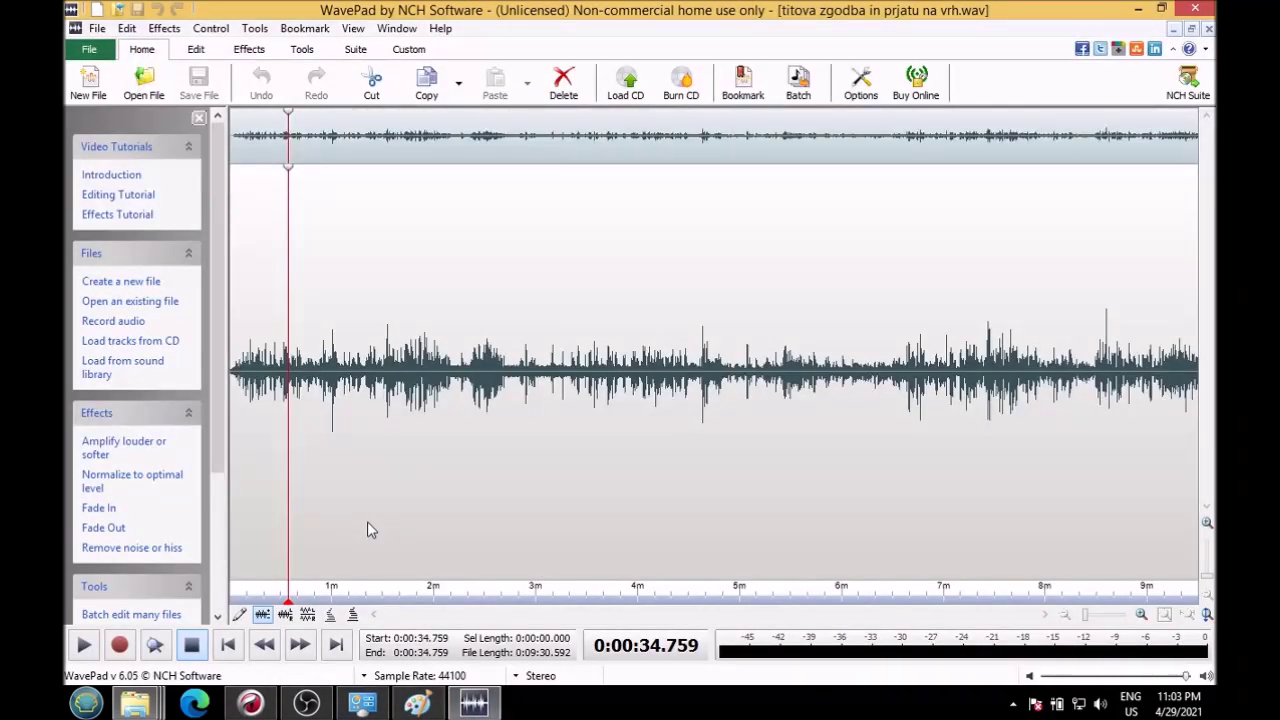
Step: Play the recording from about 0:35, stopping at 0:42 and 0:44, and resume past 0:54
click(83, 647)
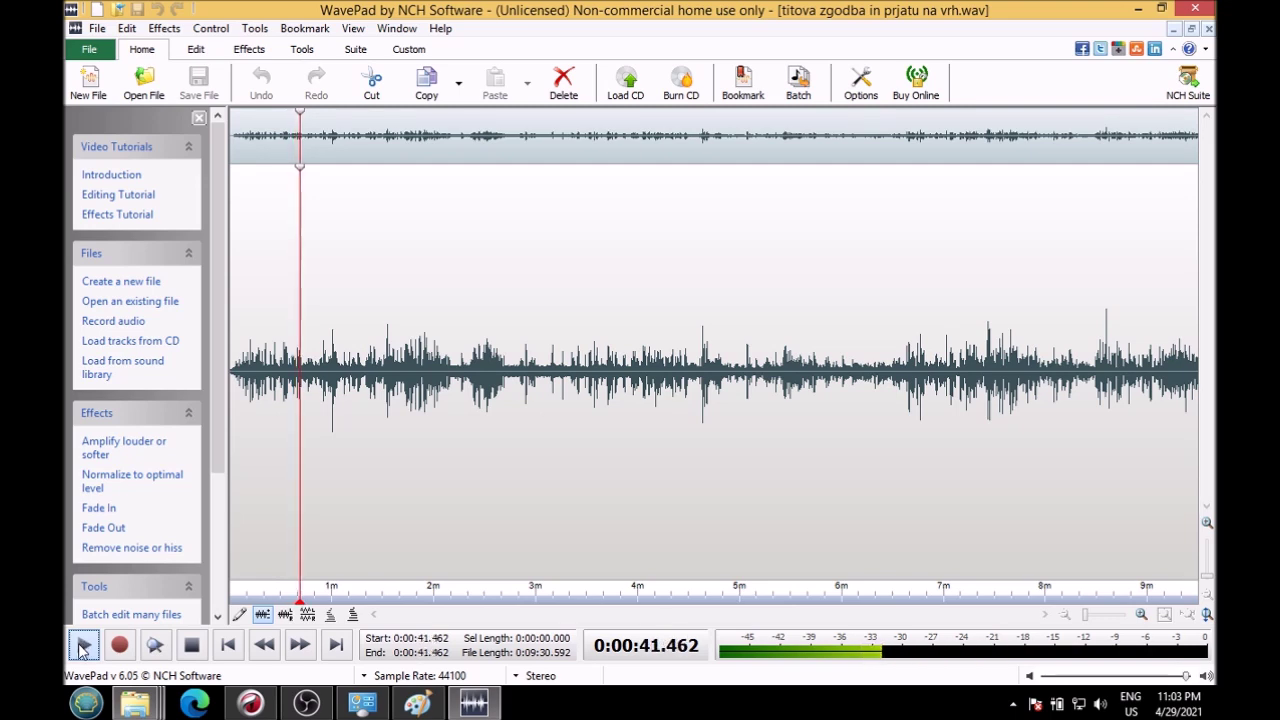
click(84, 647)
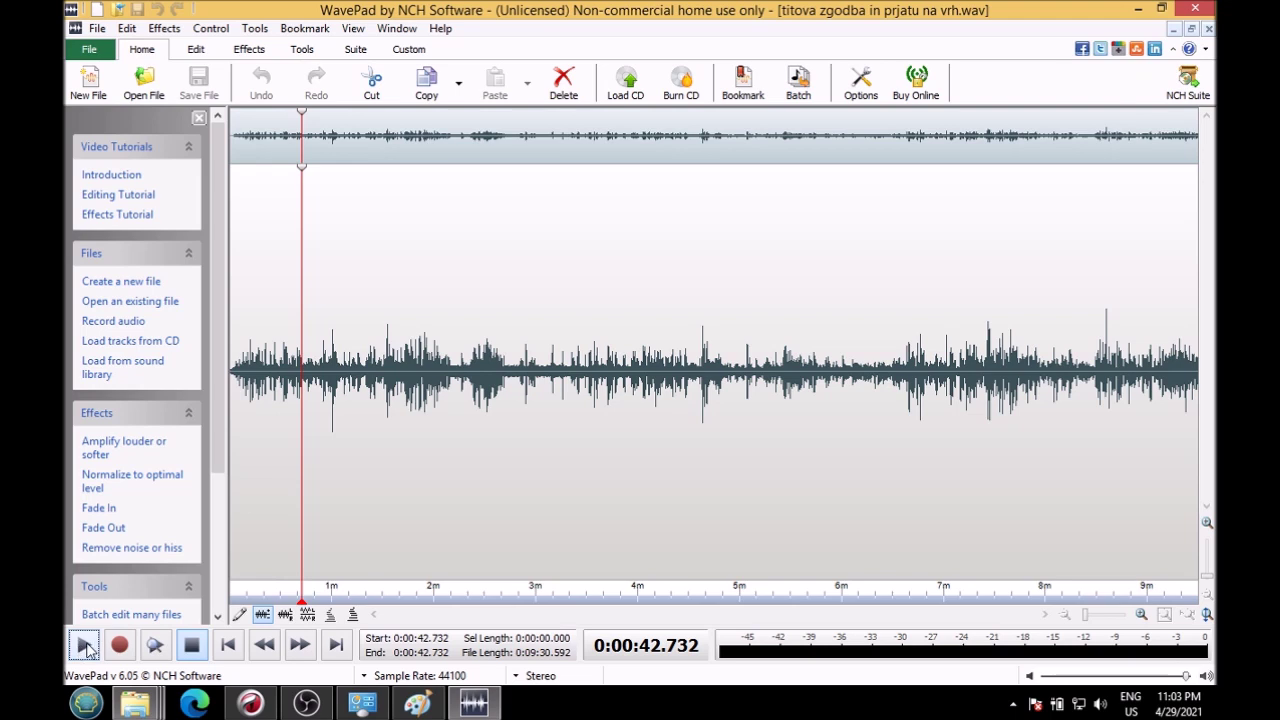
click(84, 647)
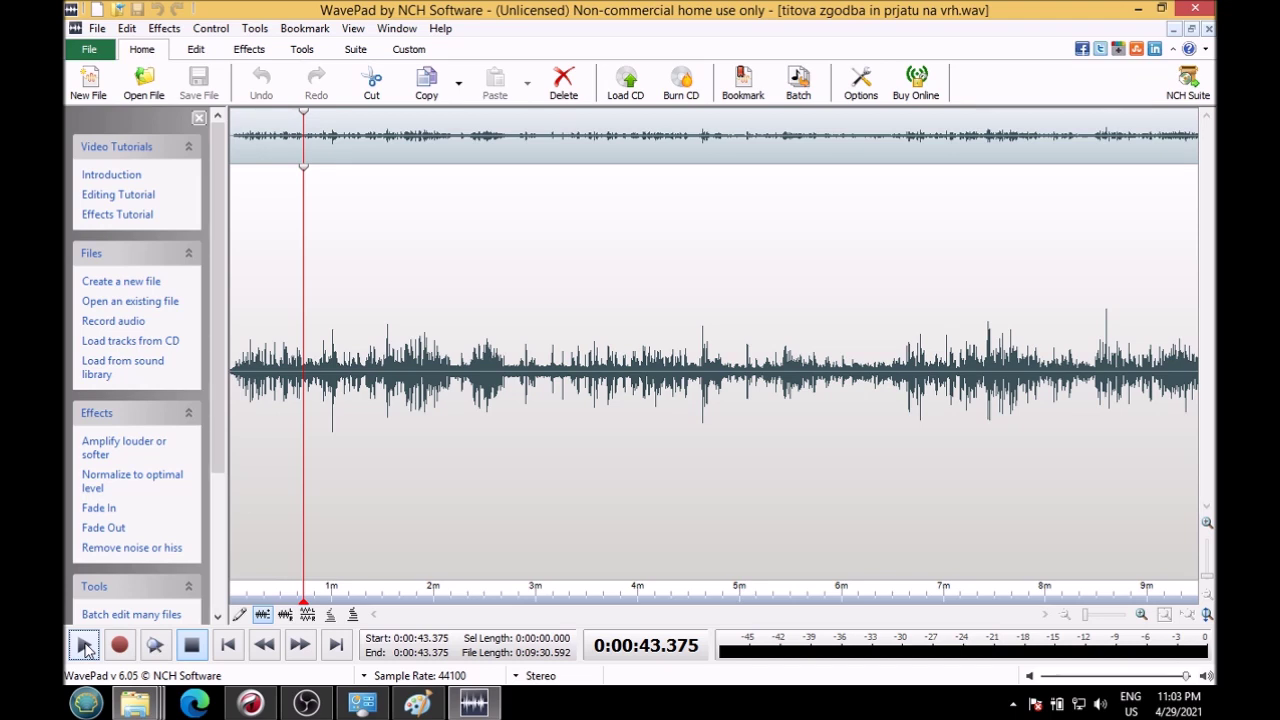
click(84, 647)
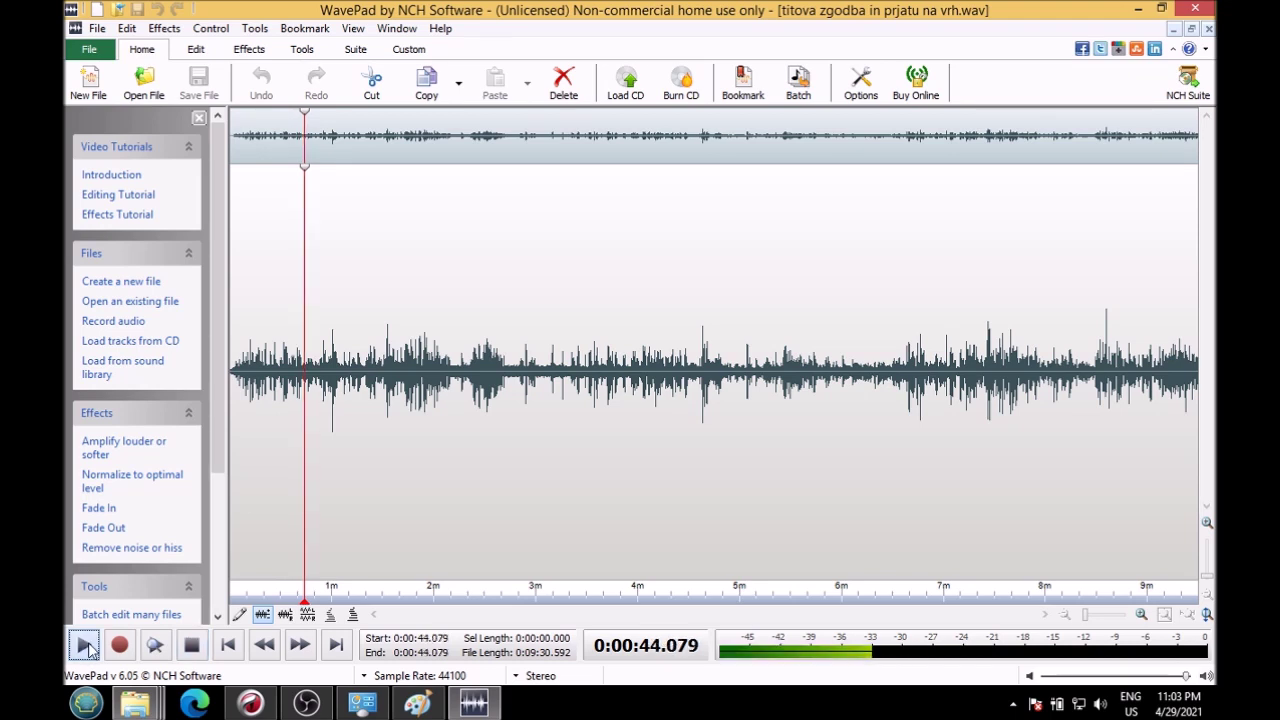
click(84, 647)
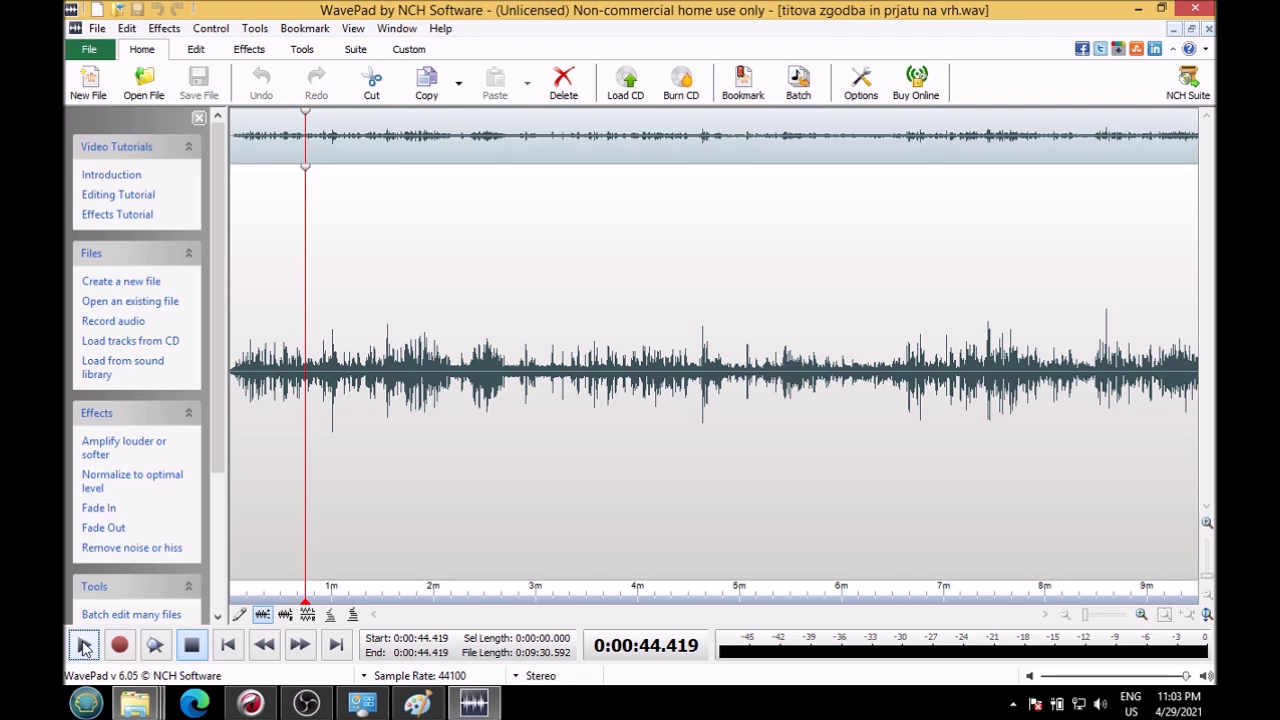
click(84, 647)
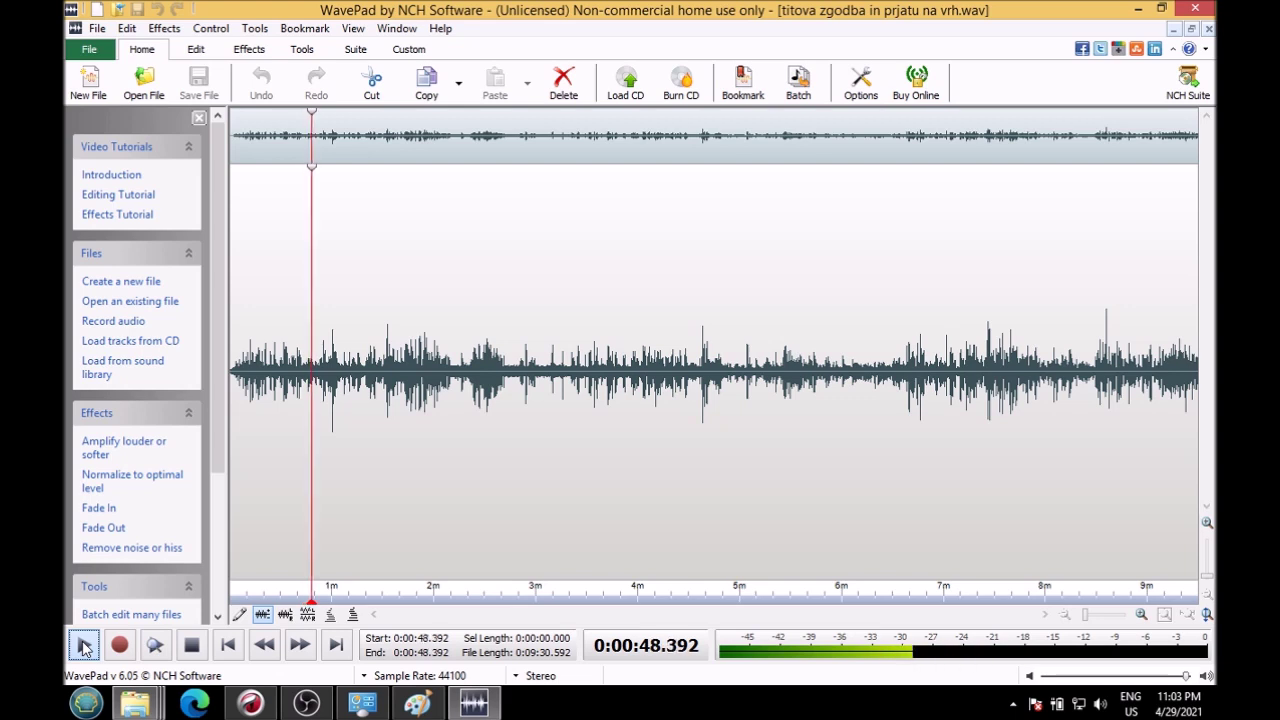
click(310, 705)
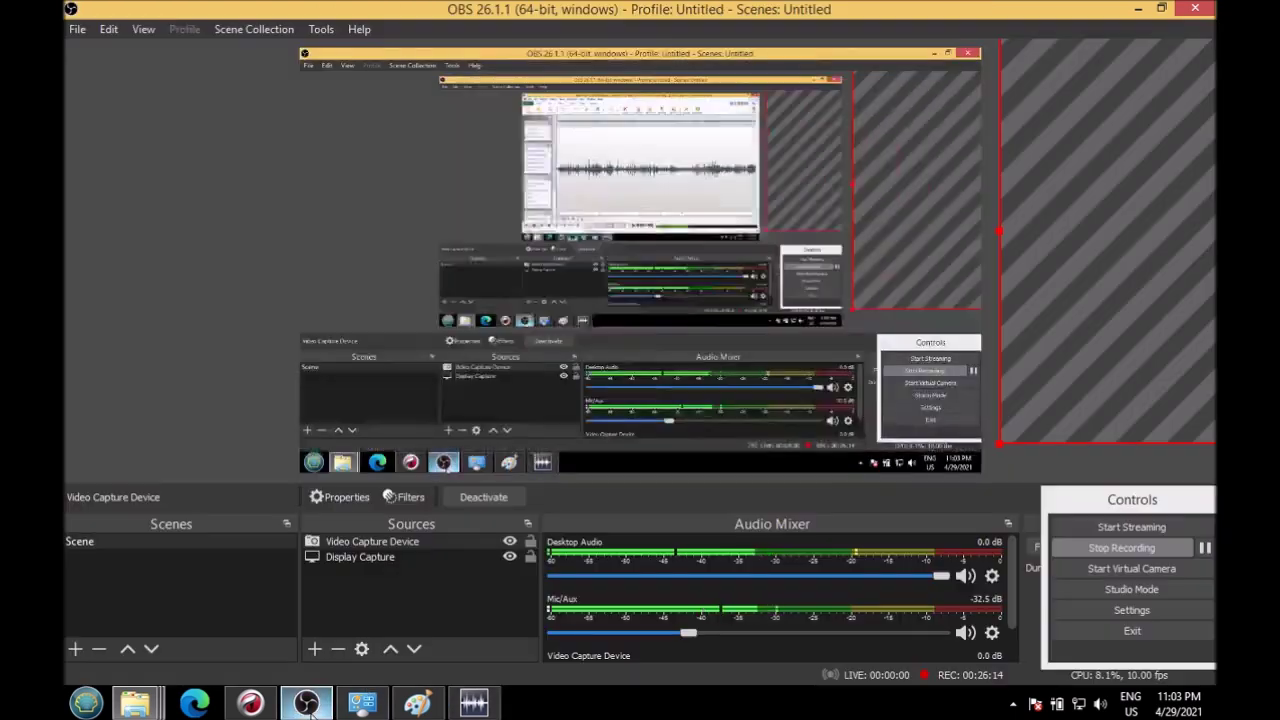
click(310, 705)
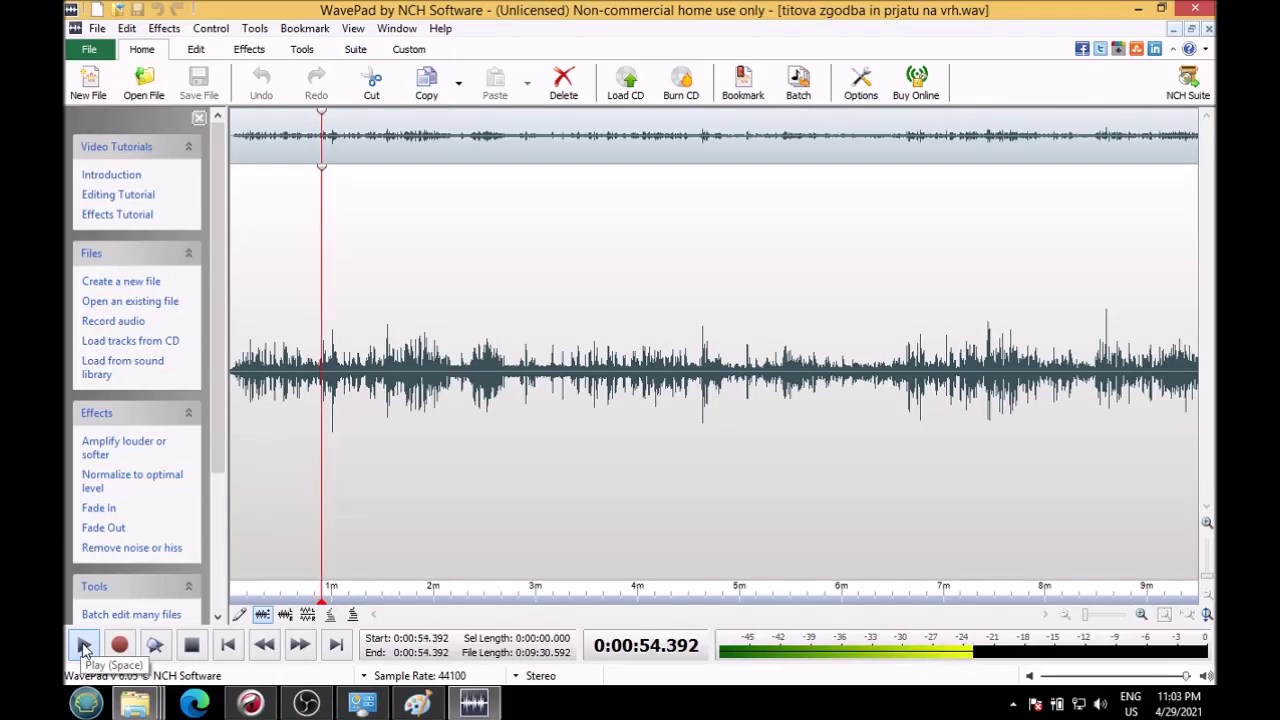
Step: Review the WavePad recording, pausing at 0:55 and 0:57 before resuming playback
click(84, 648)
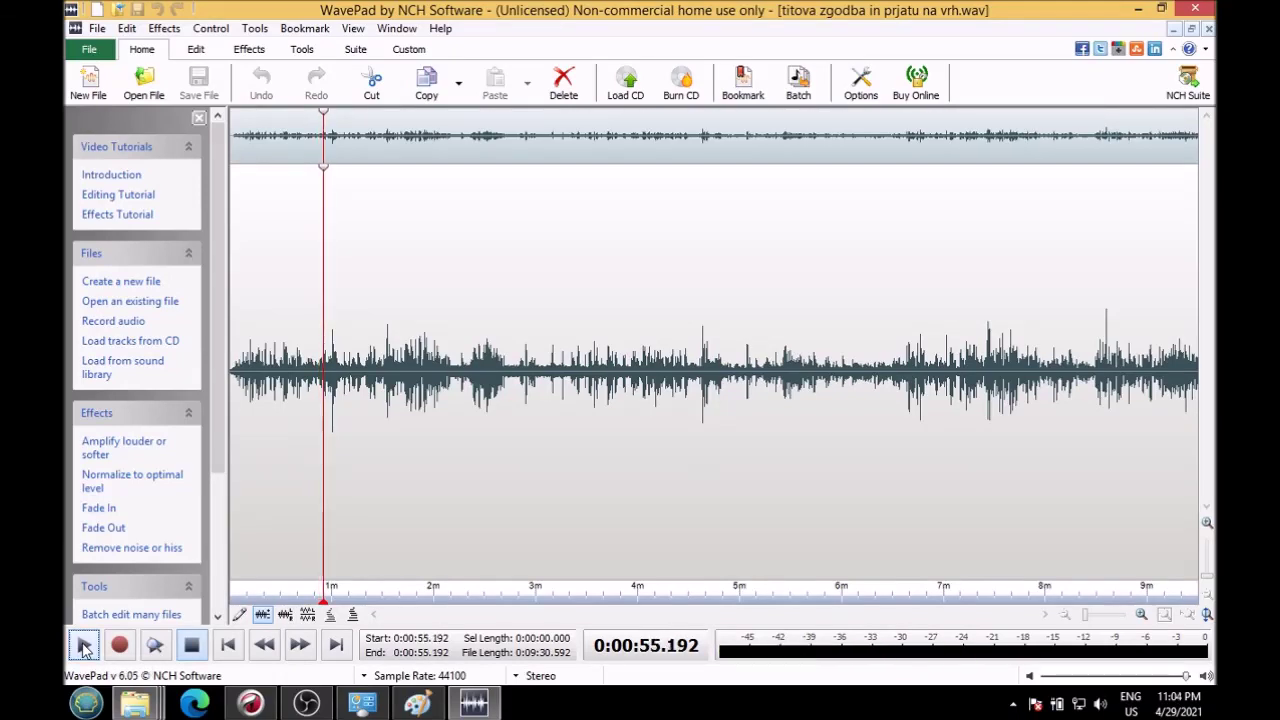
click(84, 648)
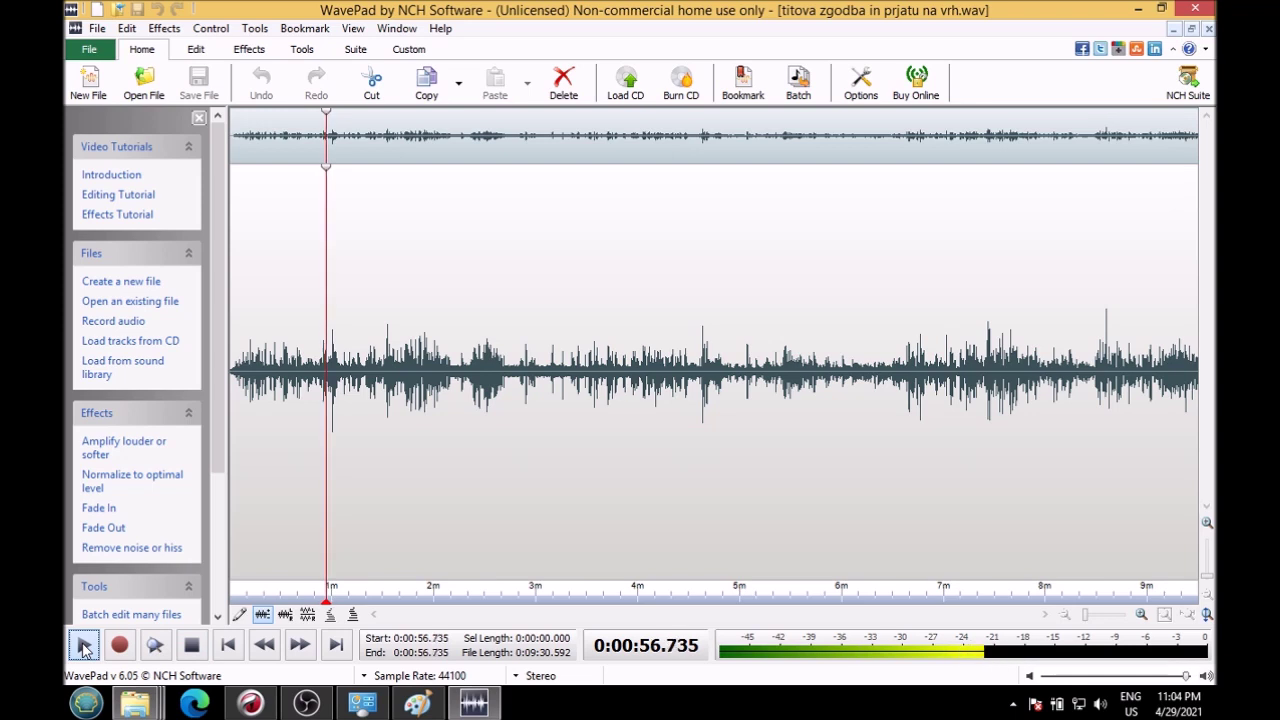
click(84, 648)
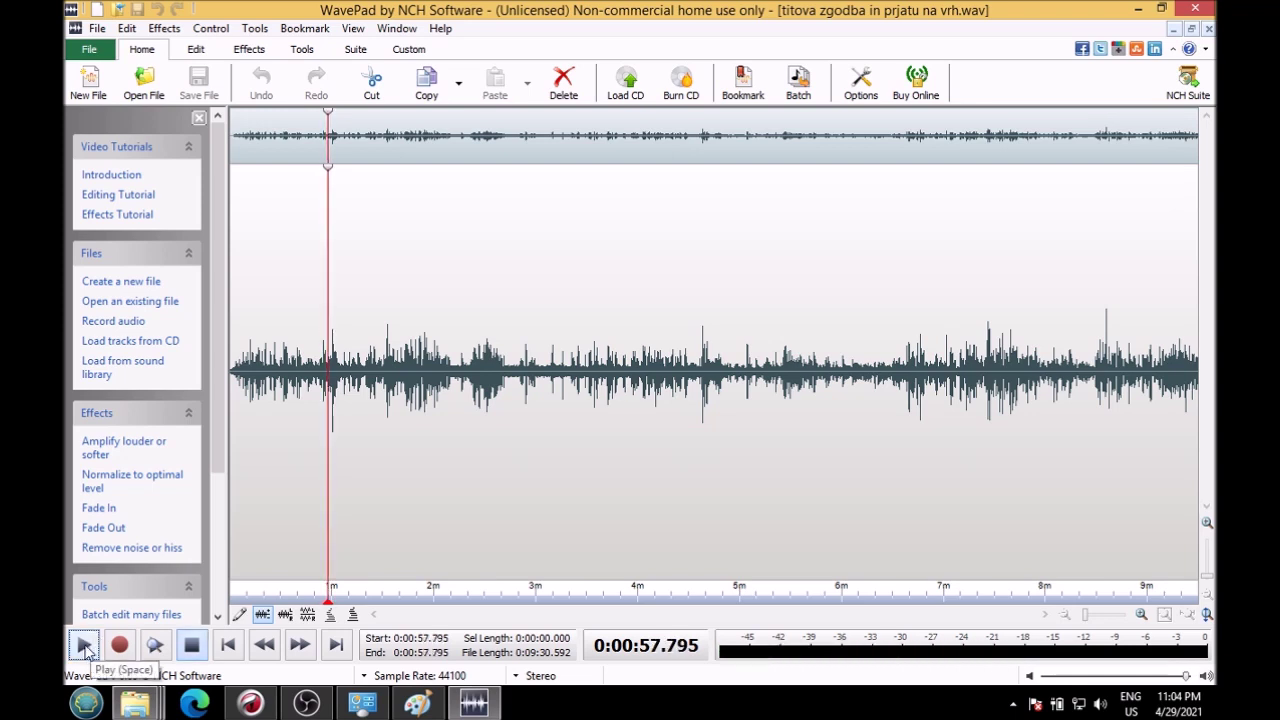
click(84, 648)
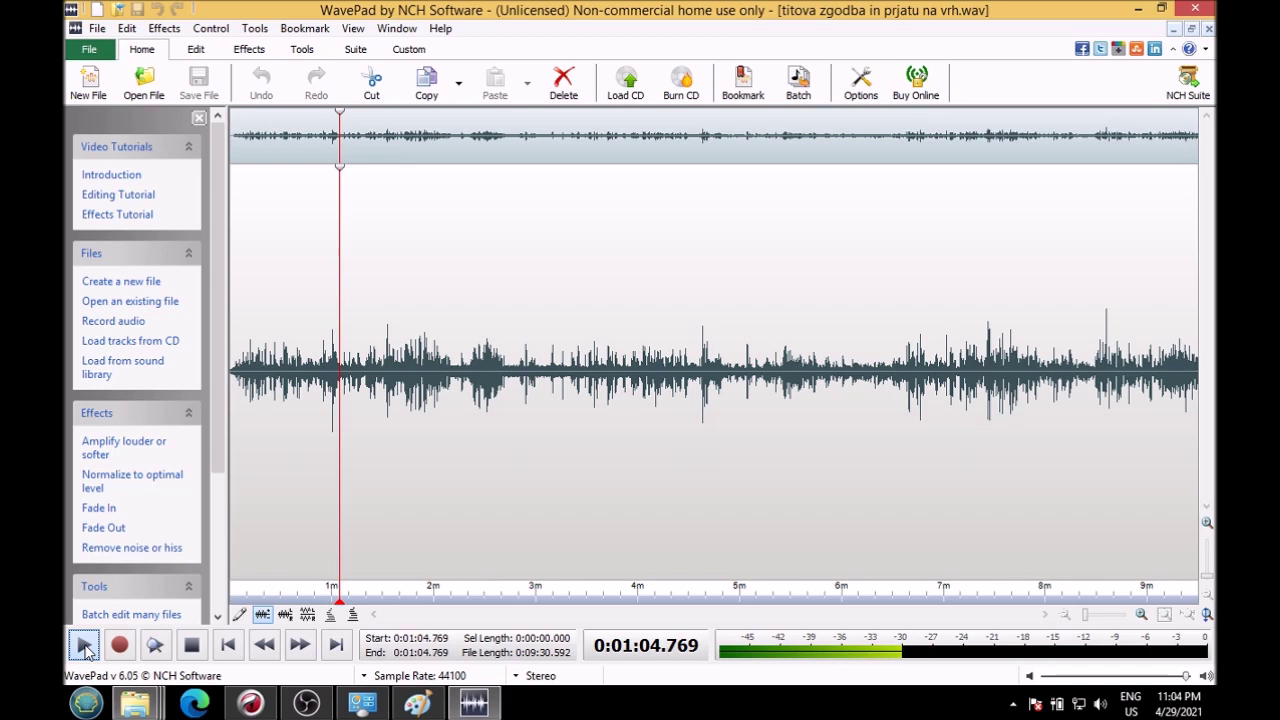
Step: Continue playback with stops at 1:05 and 1:14, then bring OBS Studio to the front
click(85, 648)
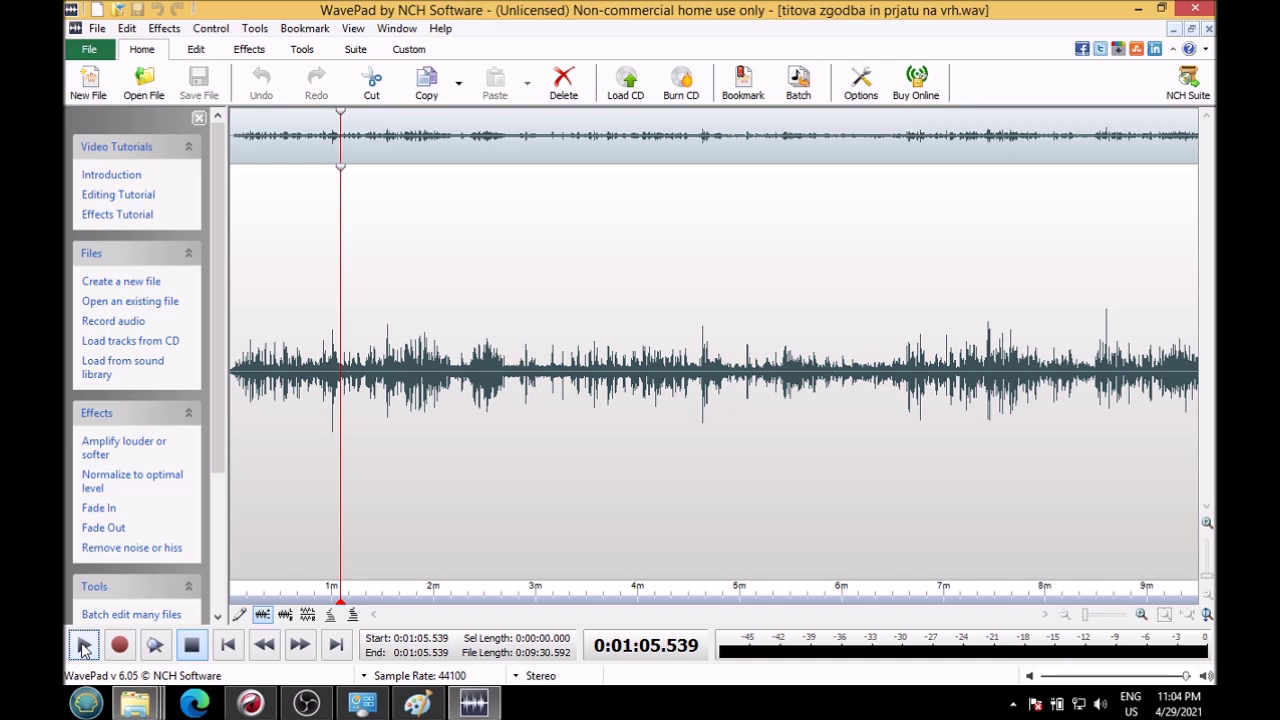
click(84, 647)
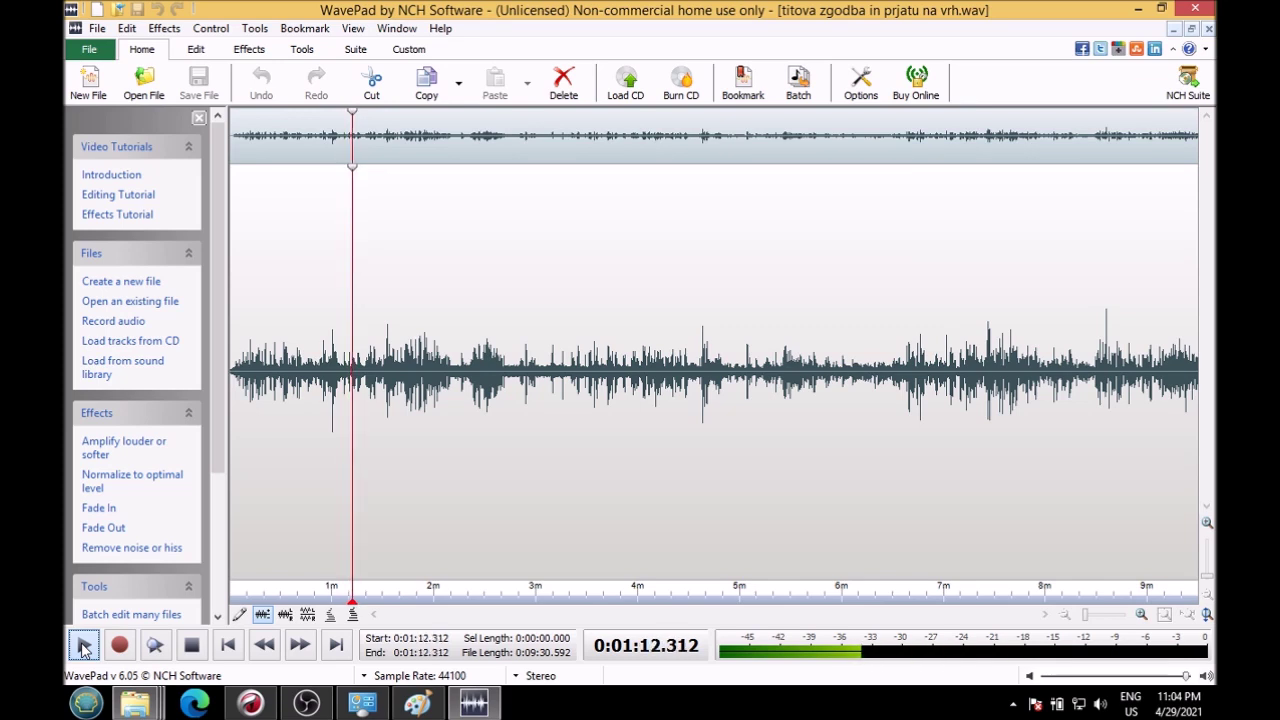
click(84, 648)
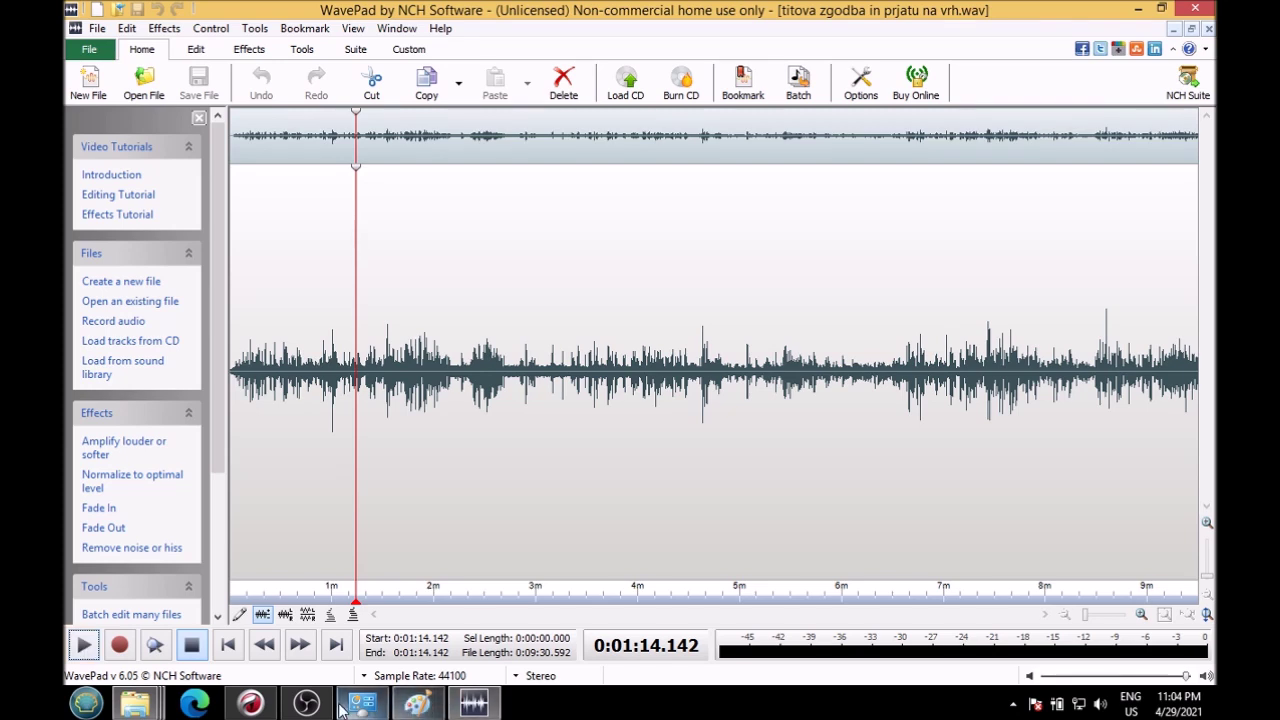
click(306, 703)
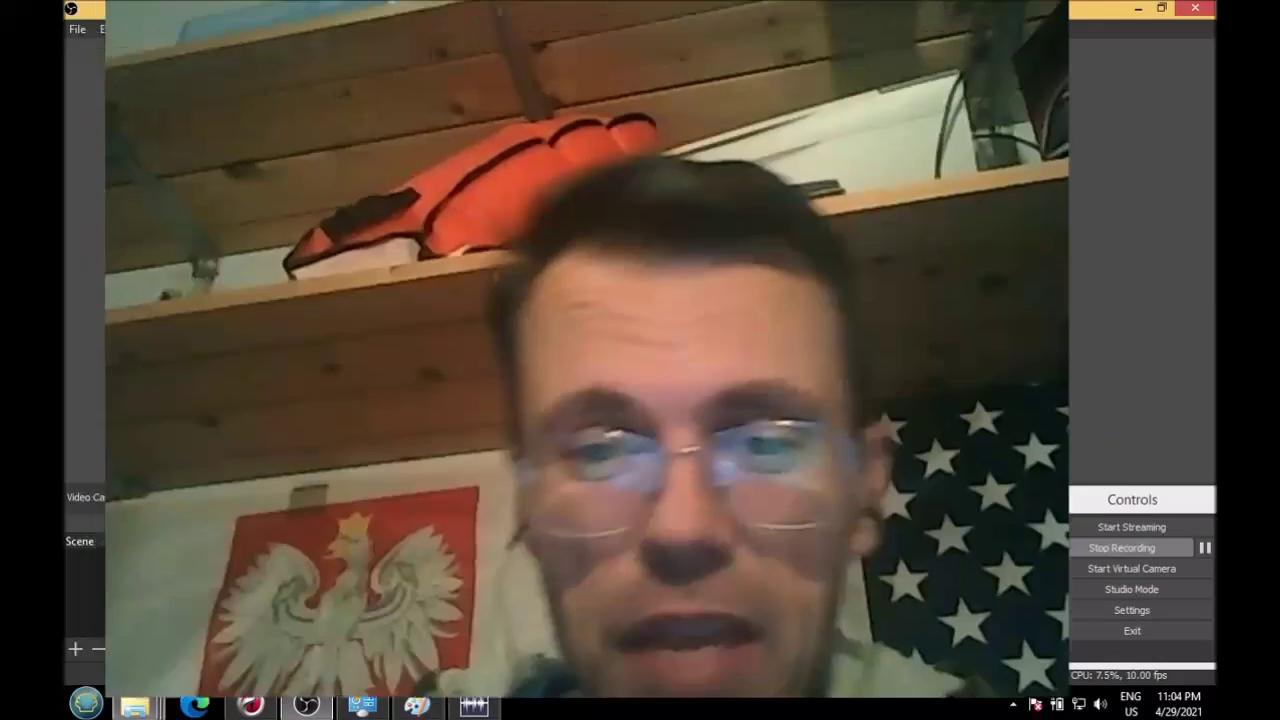